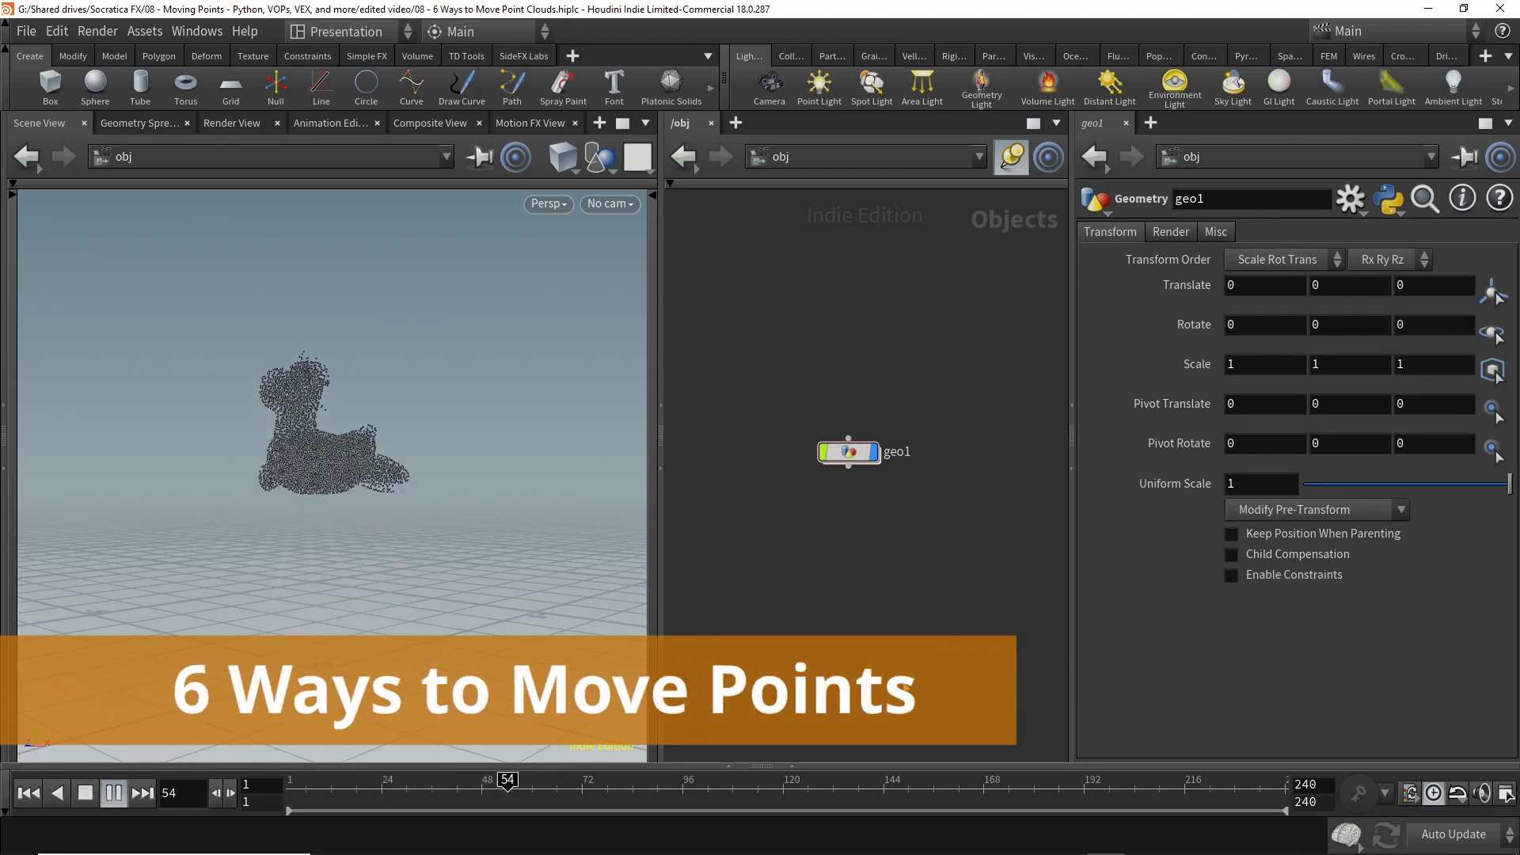
# - Preview the rising point-cloud animation, rewind to frame 1, and delete the geo1 node
pyautogui.press('Escape')
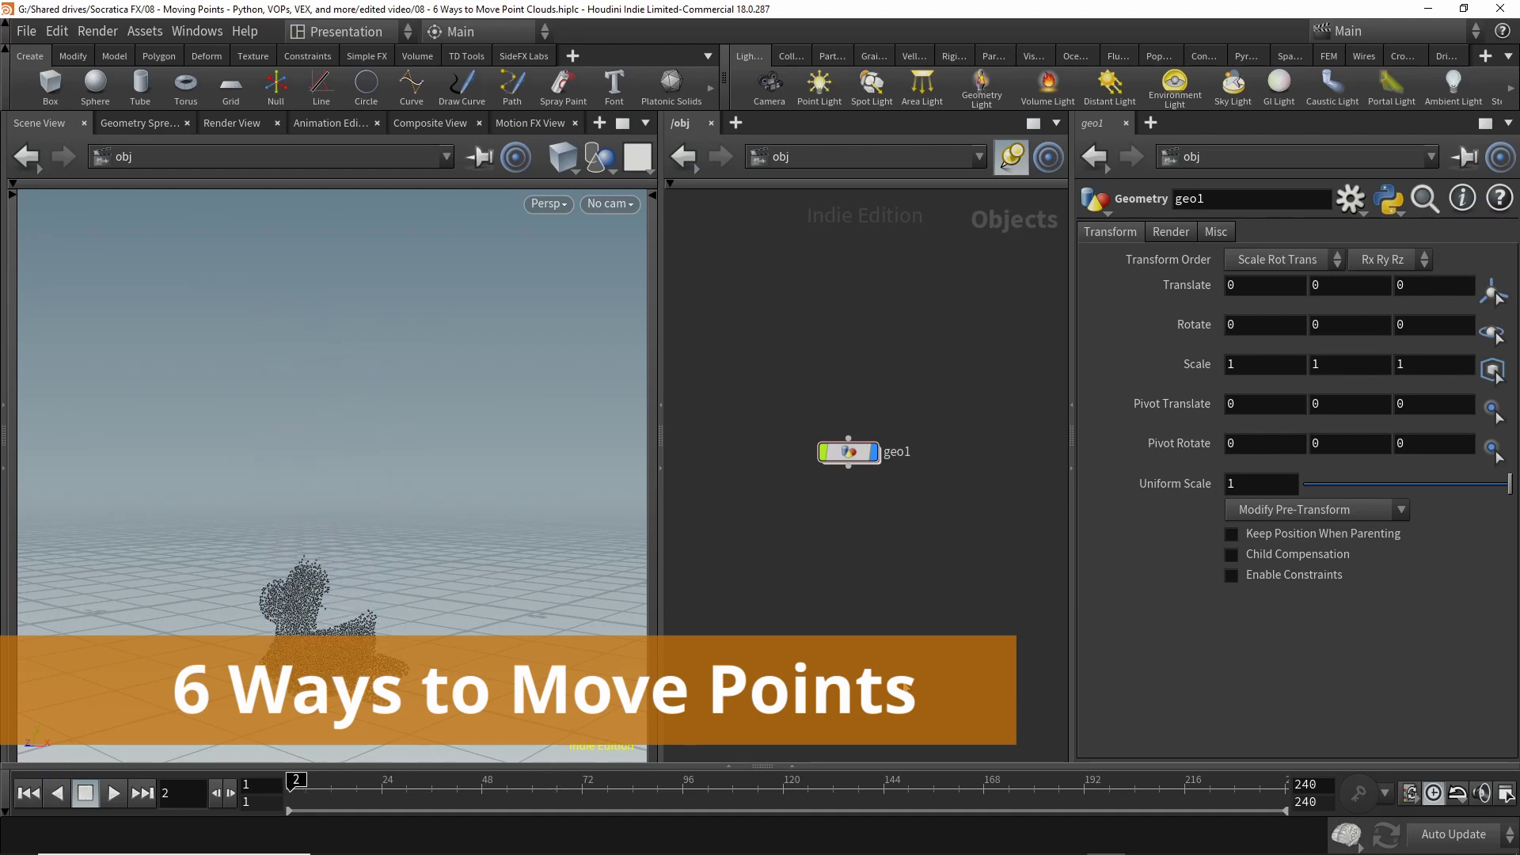
pyautogui.press('Up')
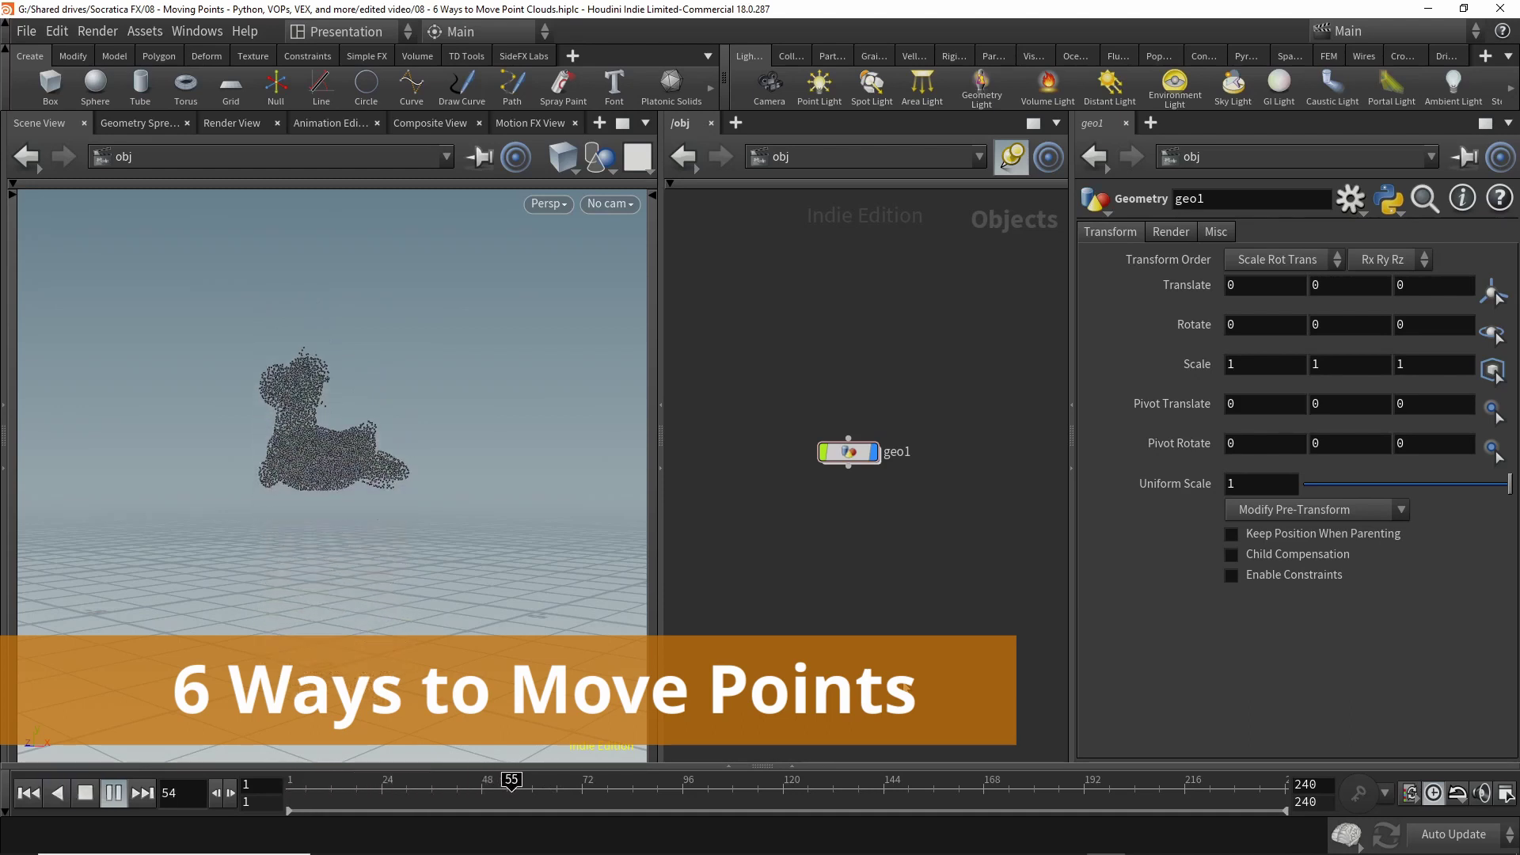
pyautogui.press('Escape')
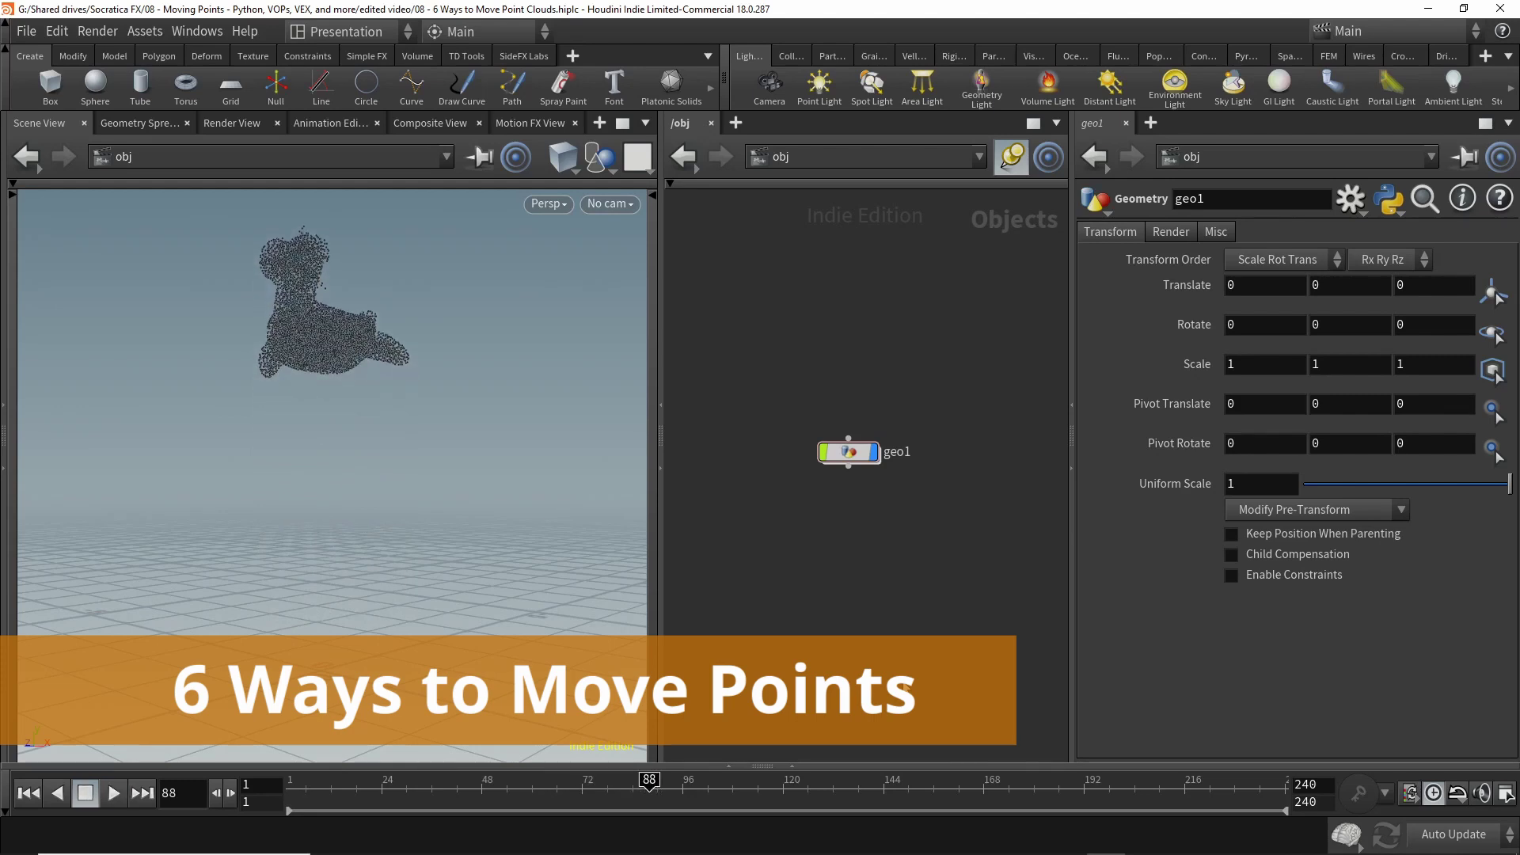
pyautogui.press('Down')
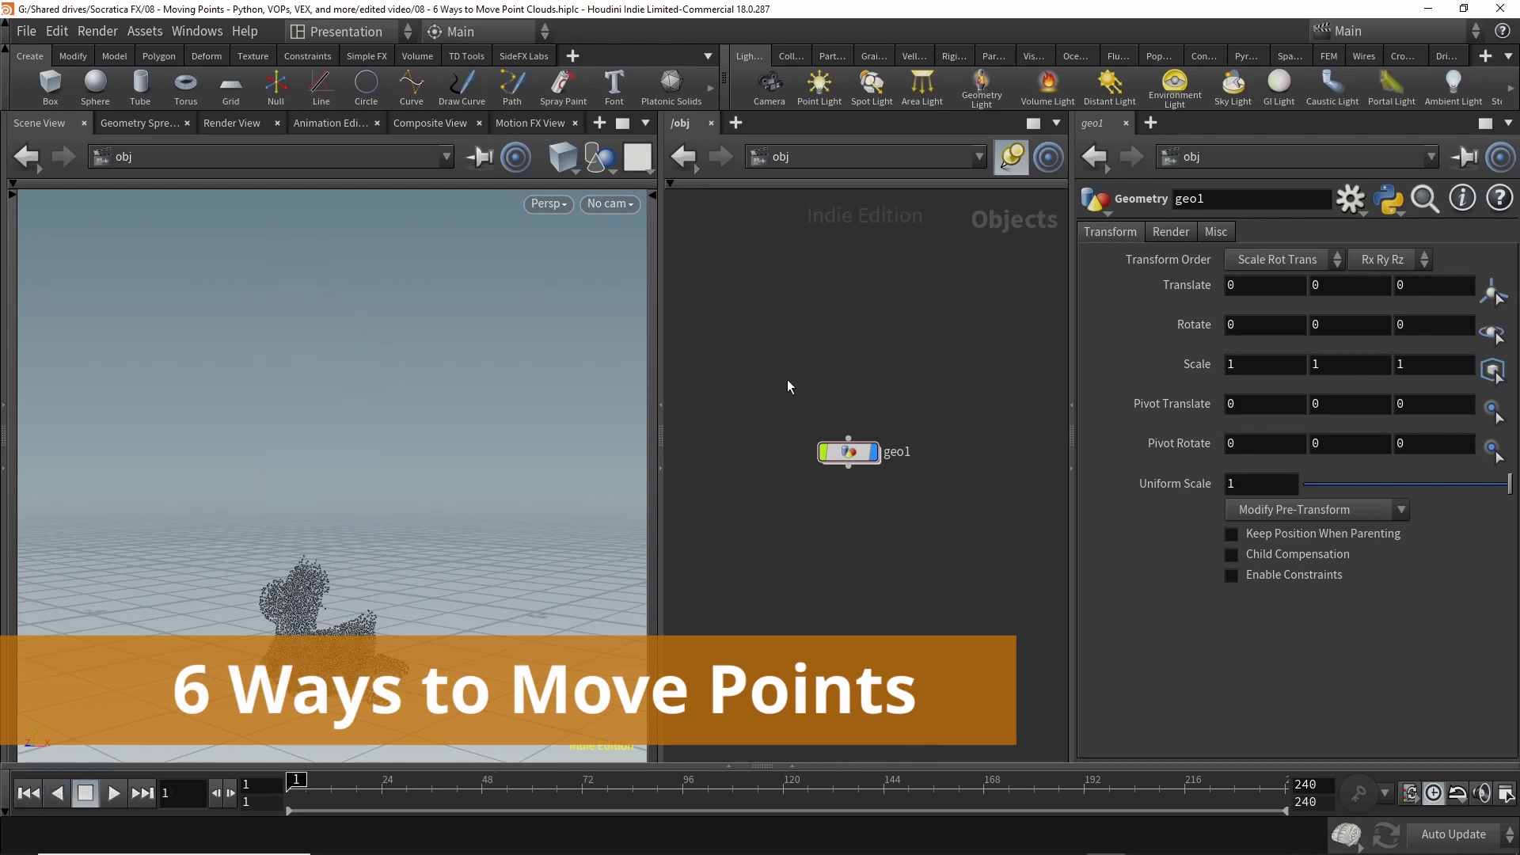
pyautogui.press('Delete')
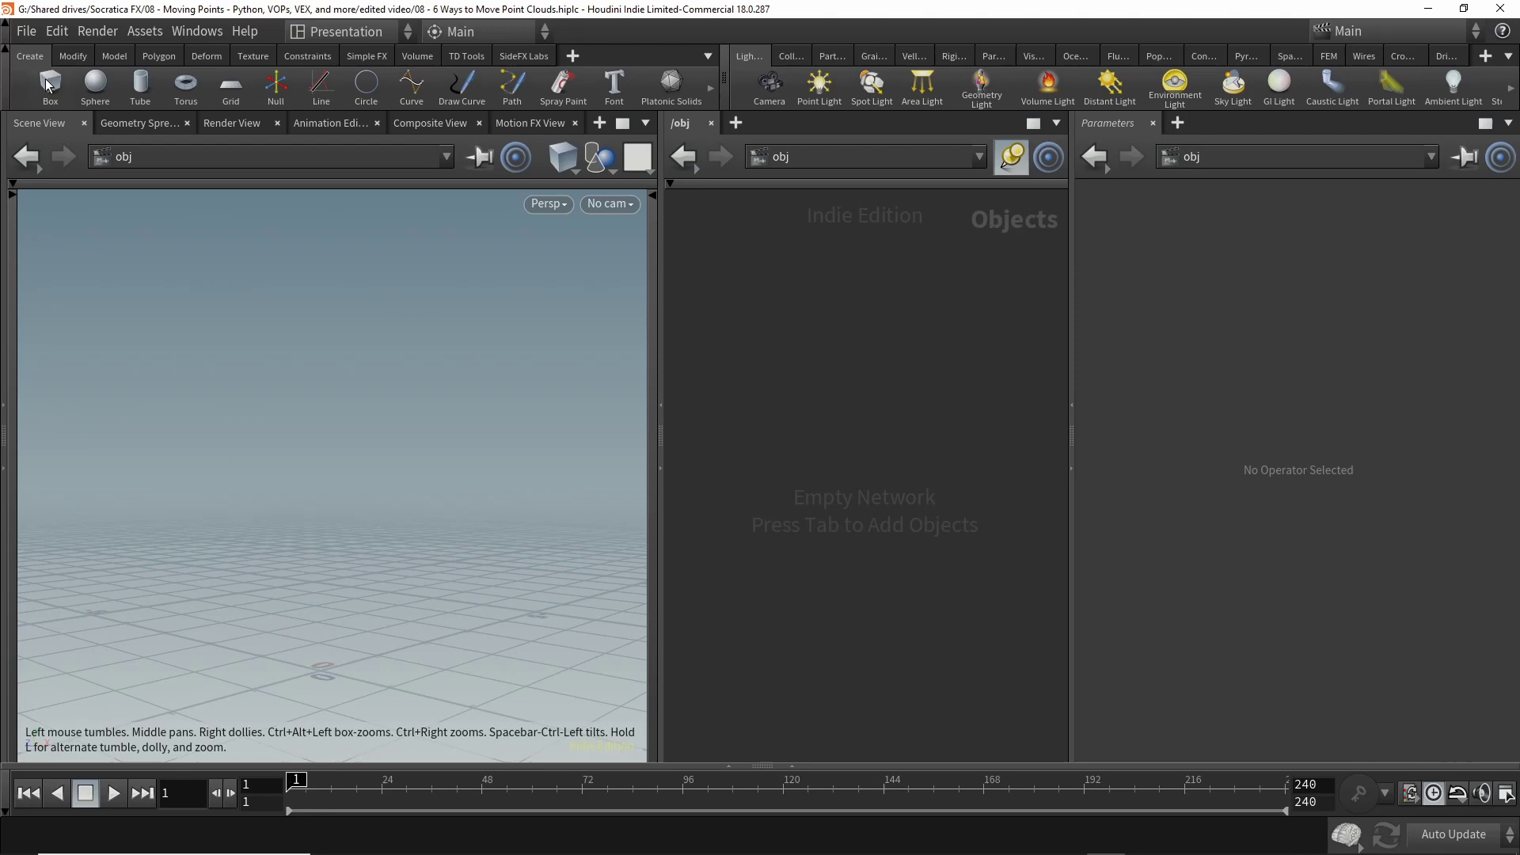
# - Hide the shelf and menu bar, create a geo1 Geometry object, and dive inside it
pyautogui.click(7, 79)
pyautogui.click(11, 38)
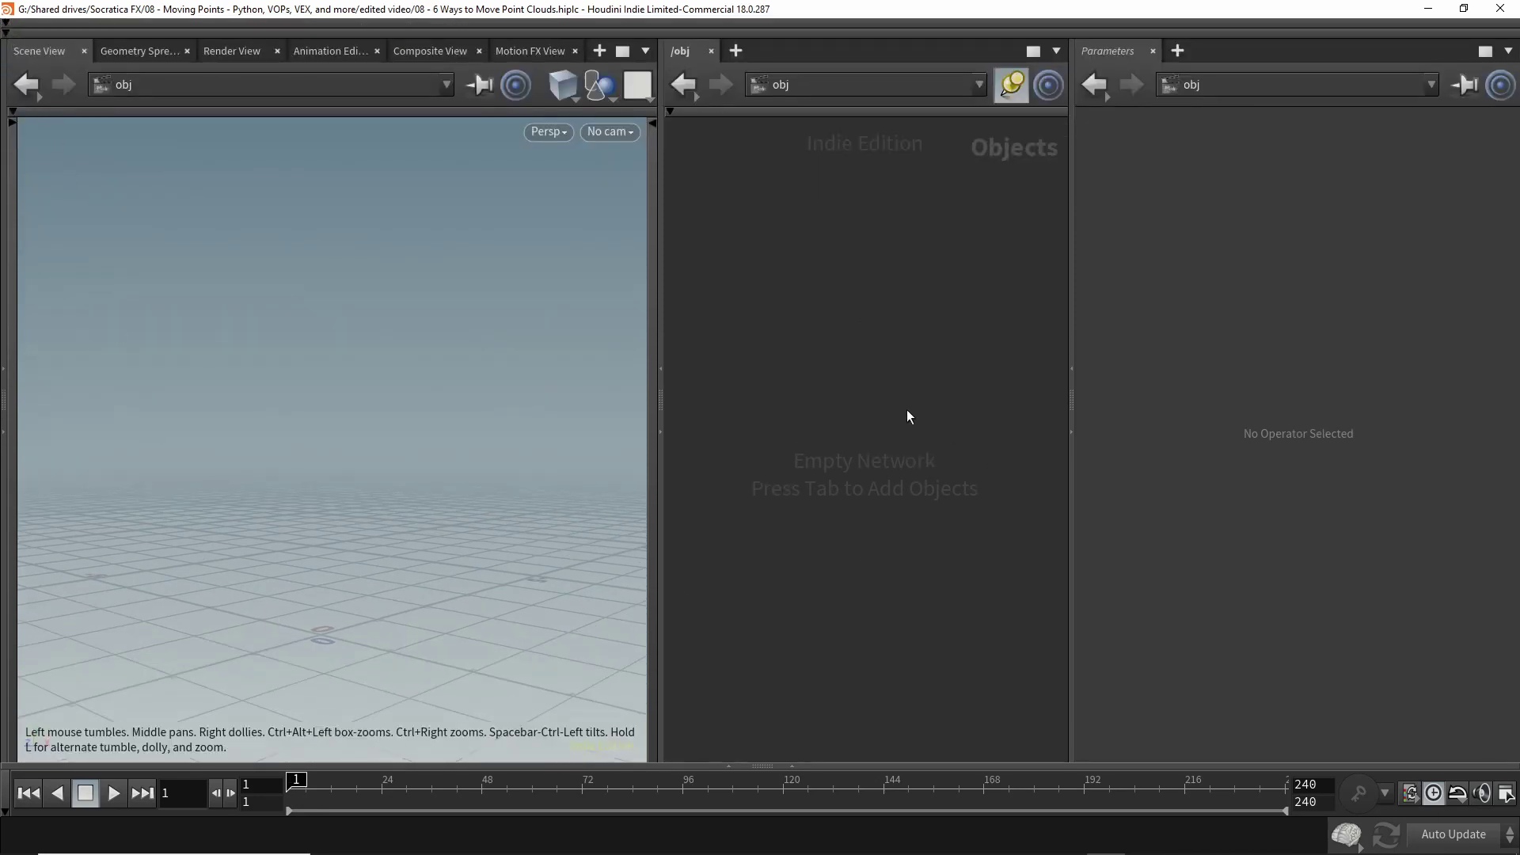
pyautogui.press('Tab')
pyautogui.write('geo')
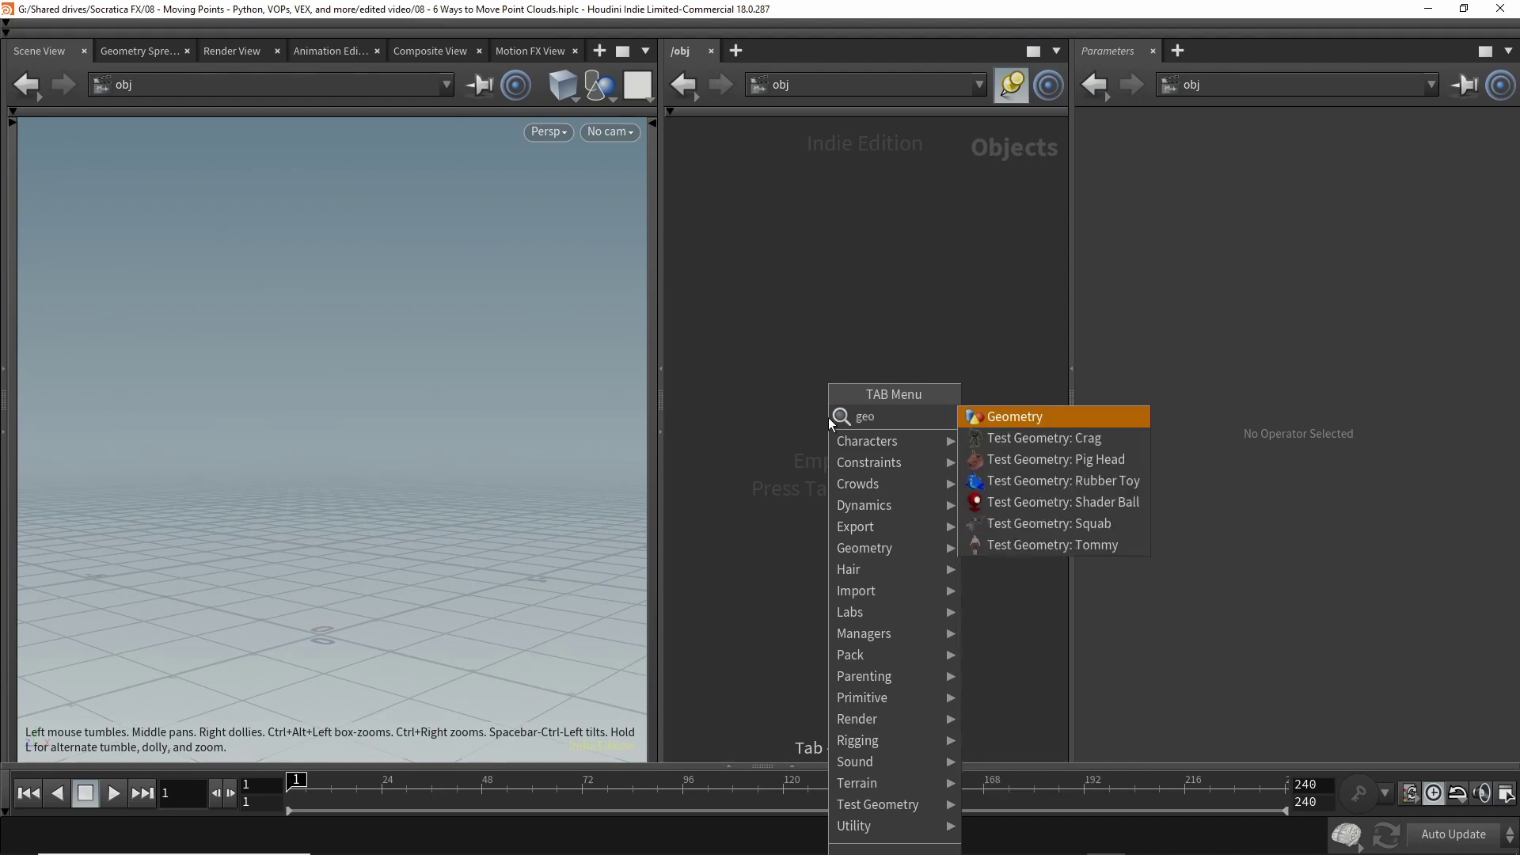
pyautogui.press('Return')
pyautogui.moveTo(867, 440)
pyautogui.scroll(3, 874, 452)
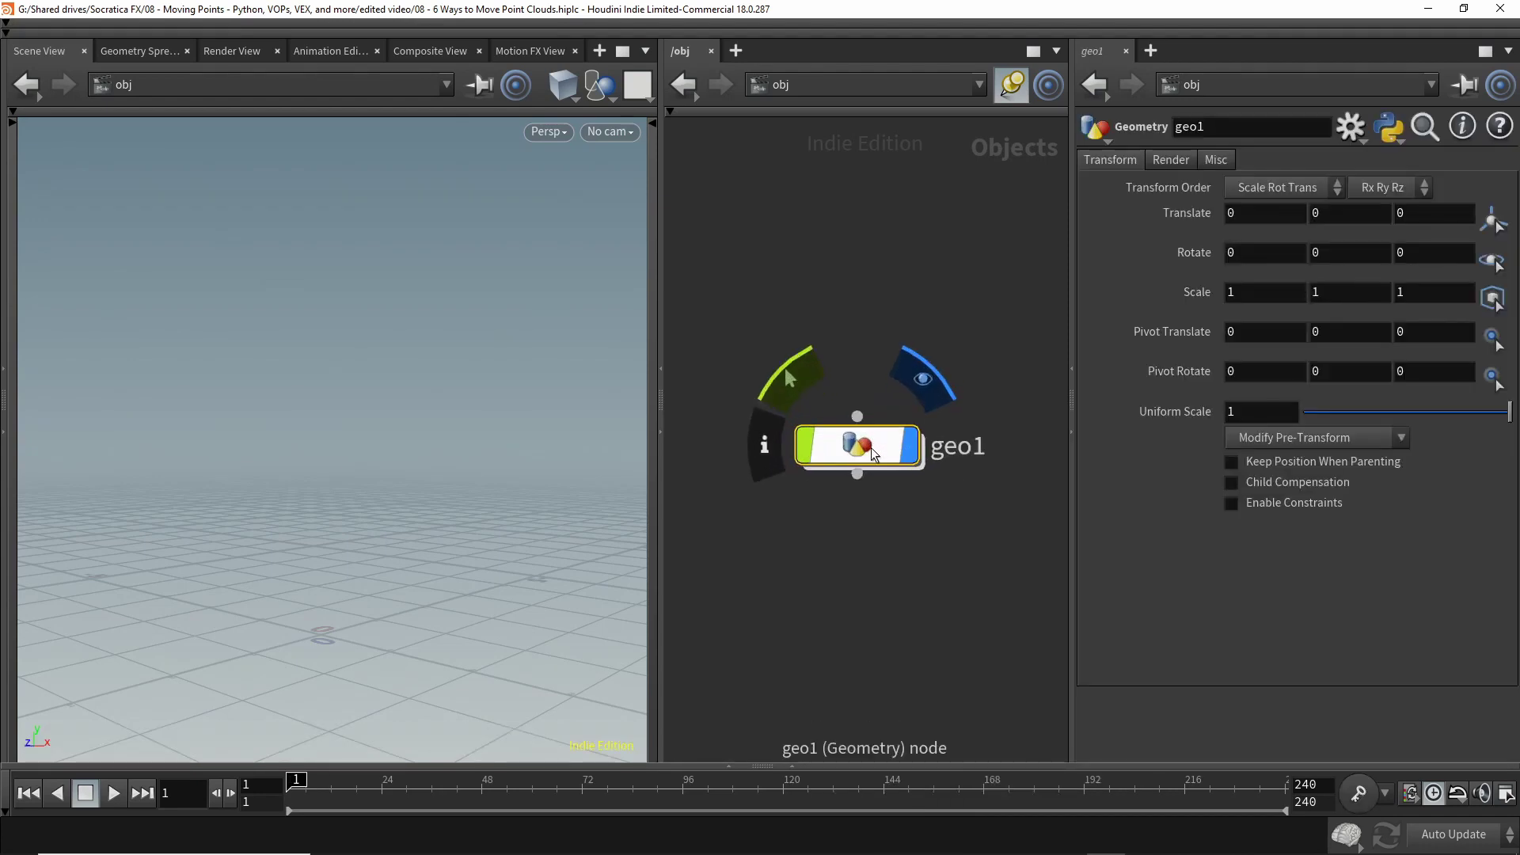
pyautogui.doubleClick(874, 453)
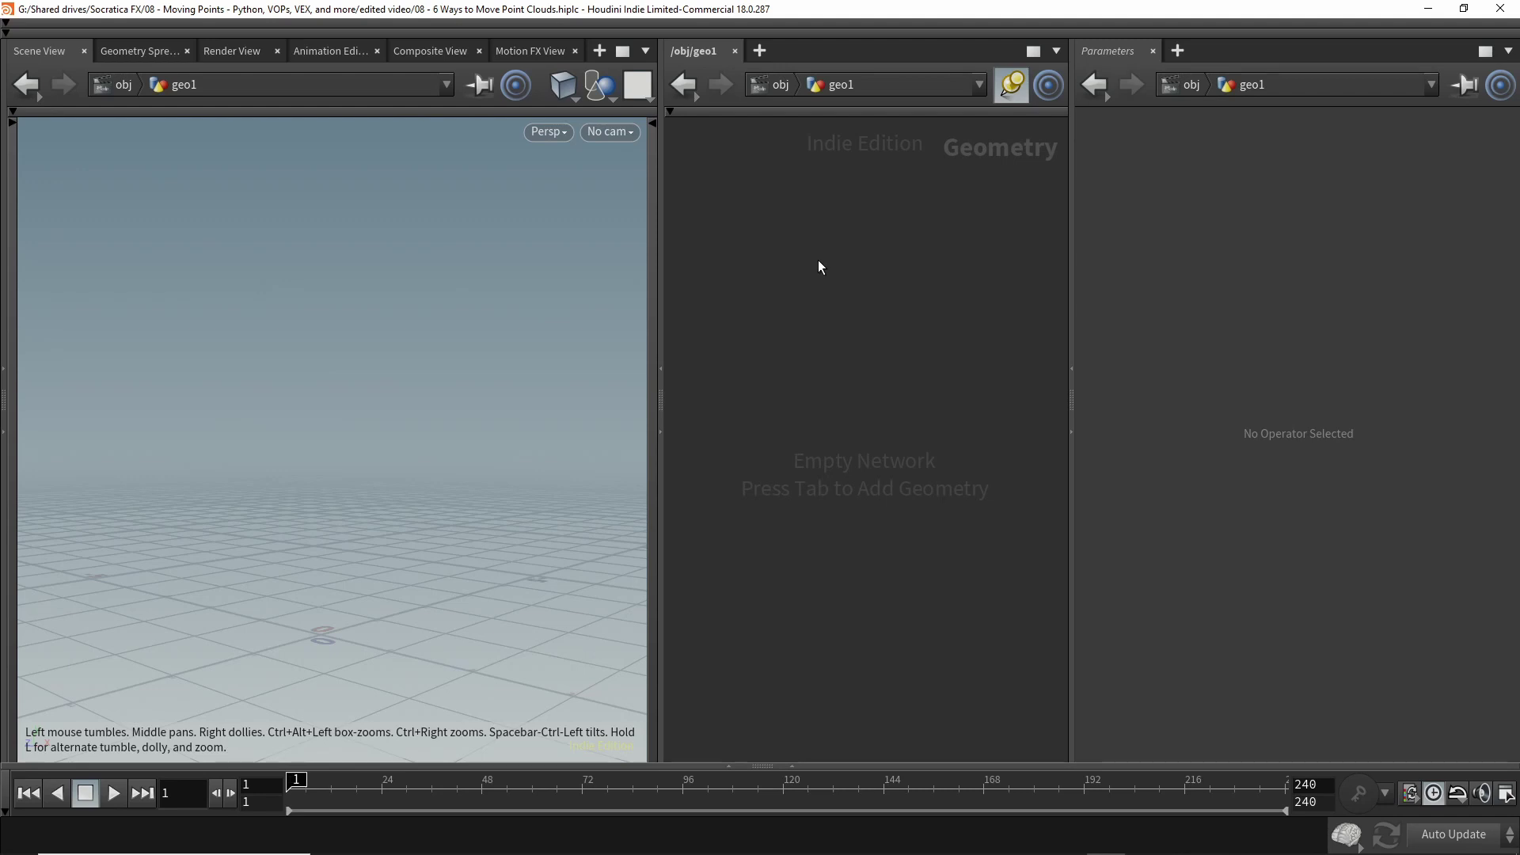
# - Add a Rubber Toy test geometry node and rename it 'toy'
pyautogui.press('Tab')
pyautogui.moveTo(965, 641)
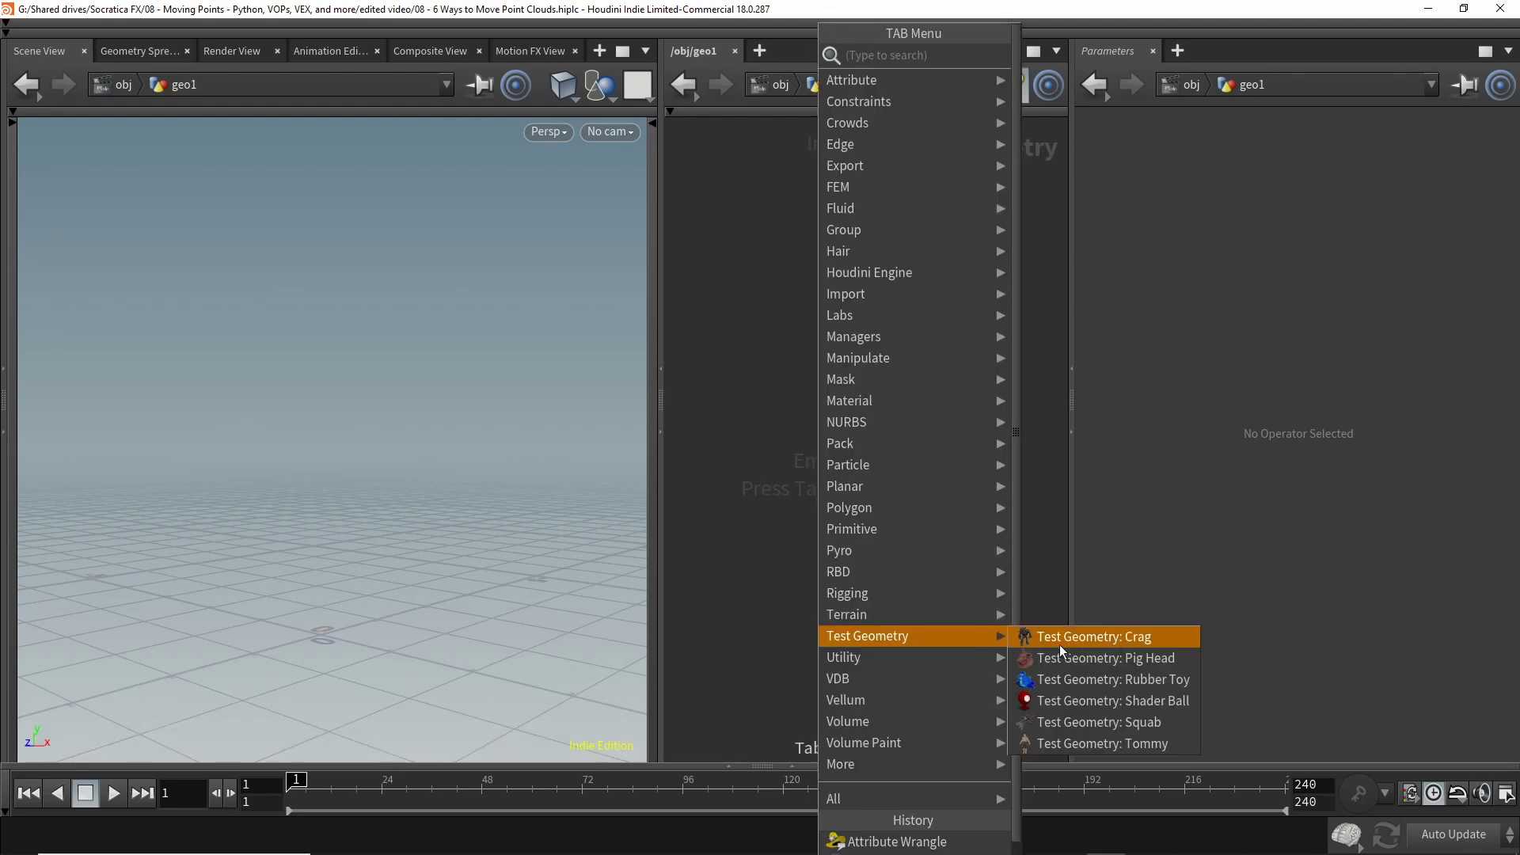
pyautogui.click(1108, 680)
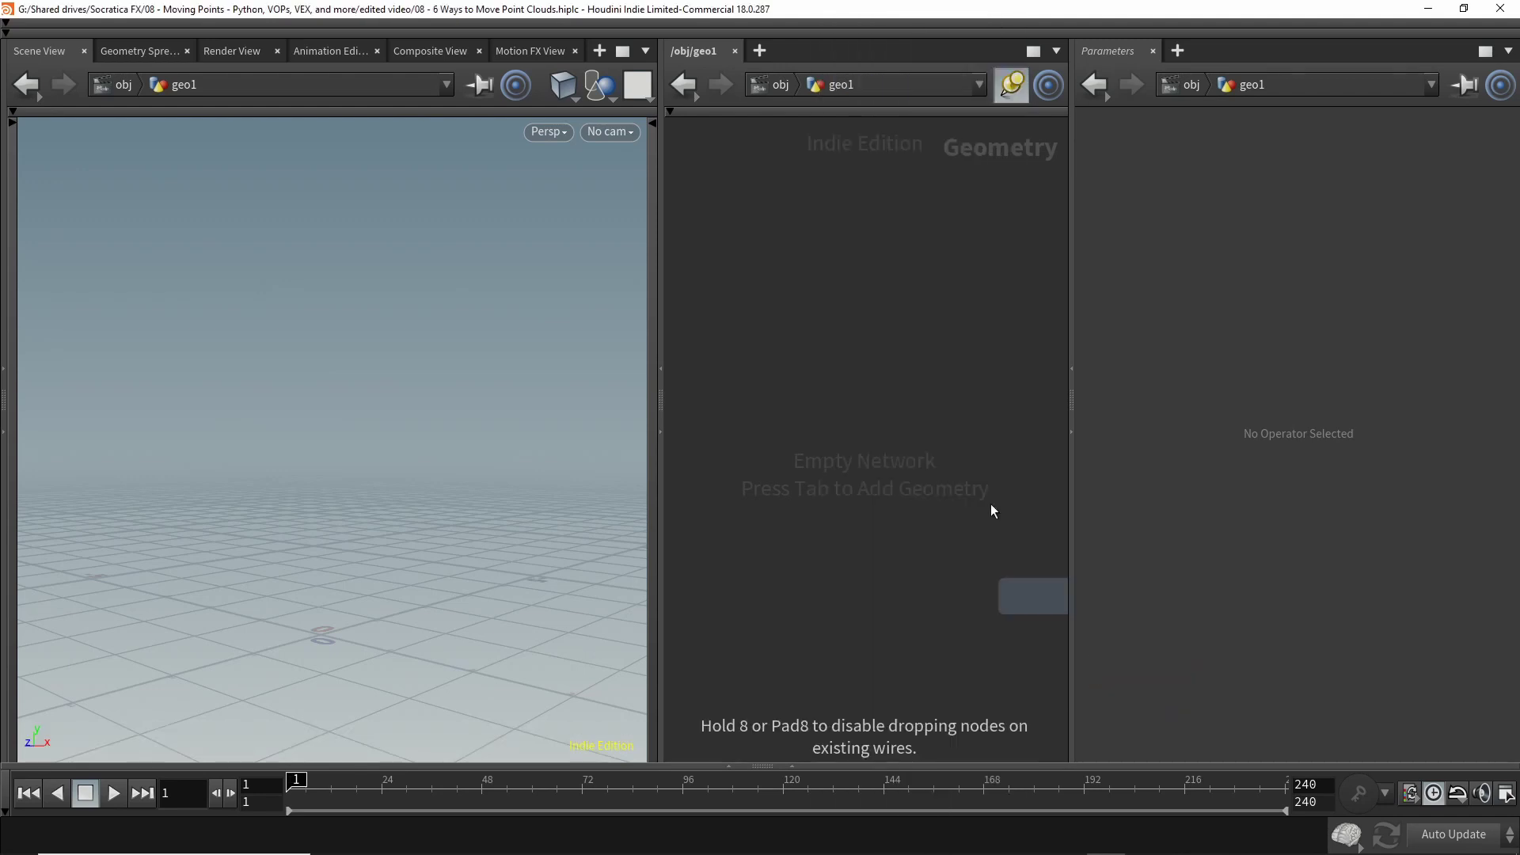
pyautogui.click(852, 199)
pyautogui.doubleClick(935, 198)
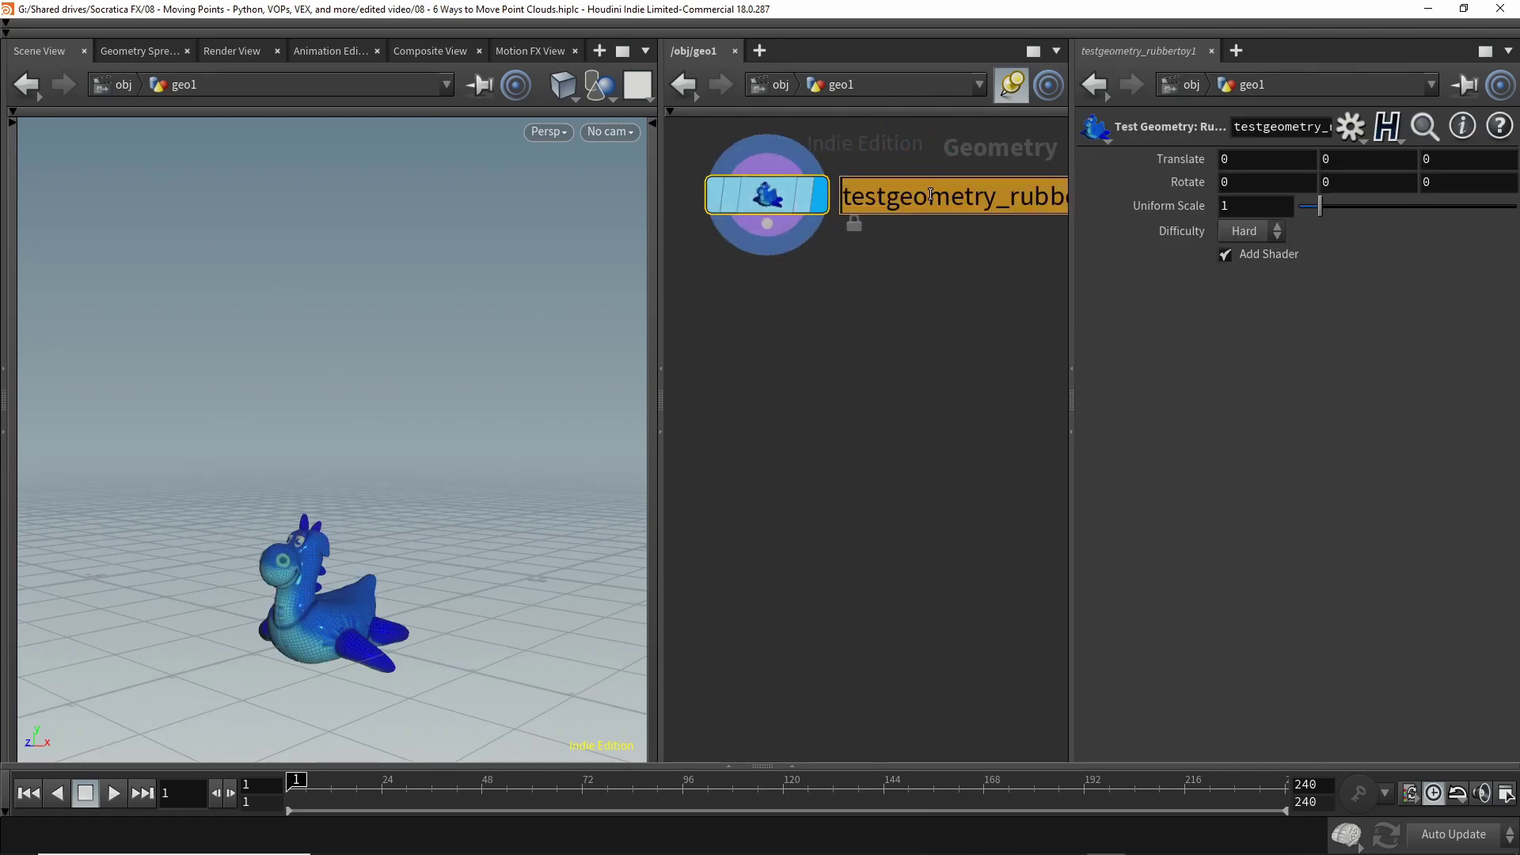
pyautogui.write('toy')
pyautogui.press('Return')
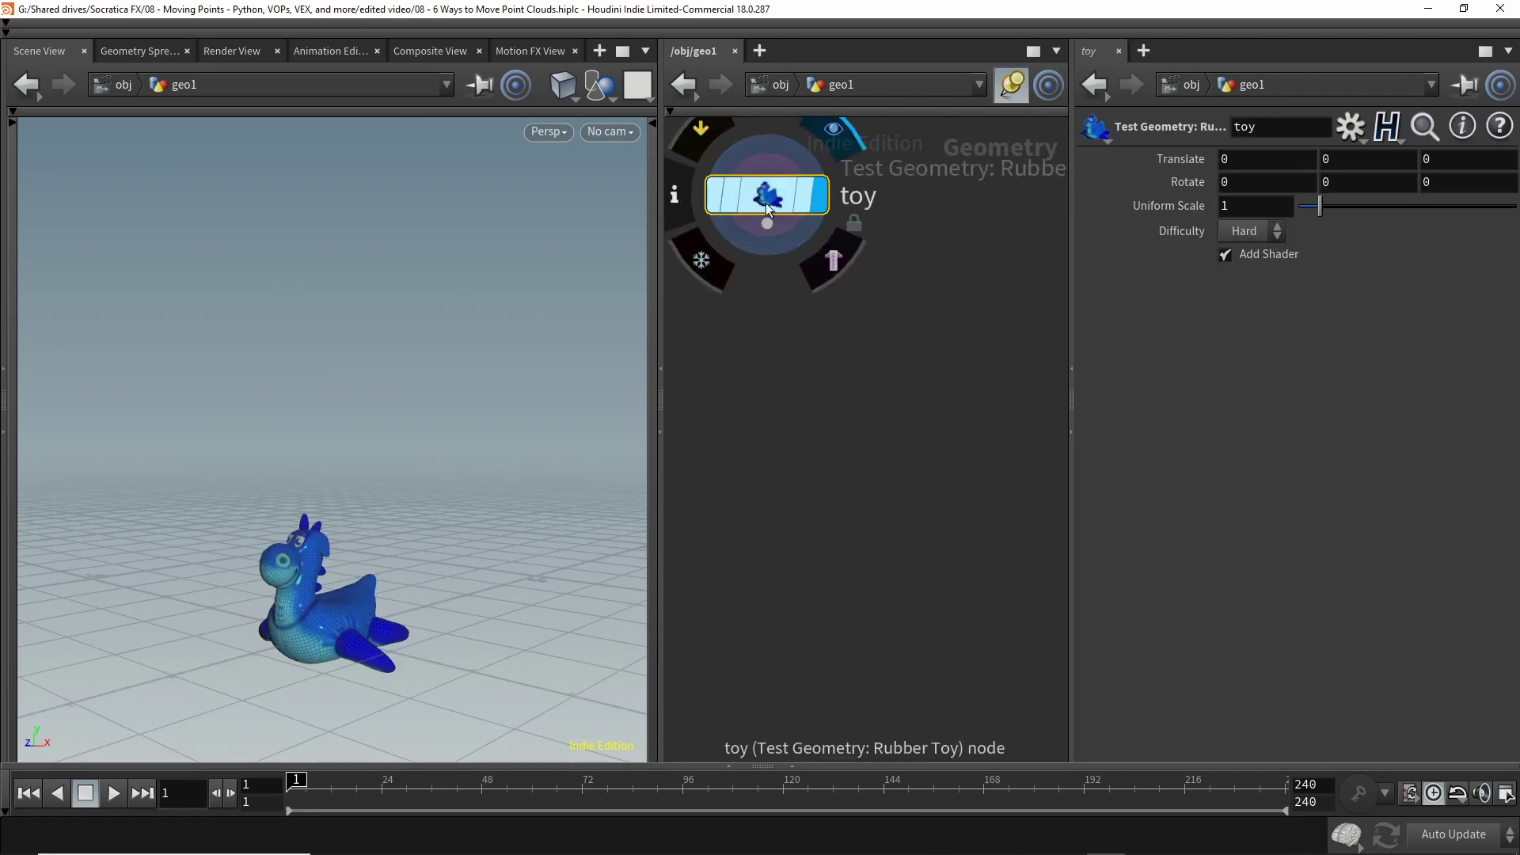
# - Wire a VDB from Polygons node below toy and set its display flag
pyautogui.click(837, 232)
pyautogui.press('Tab')
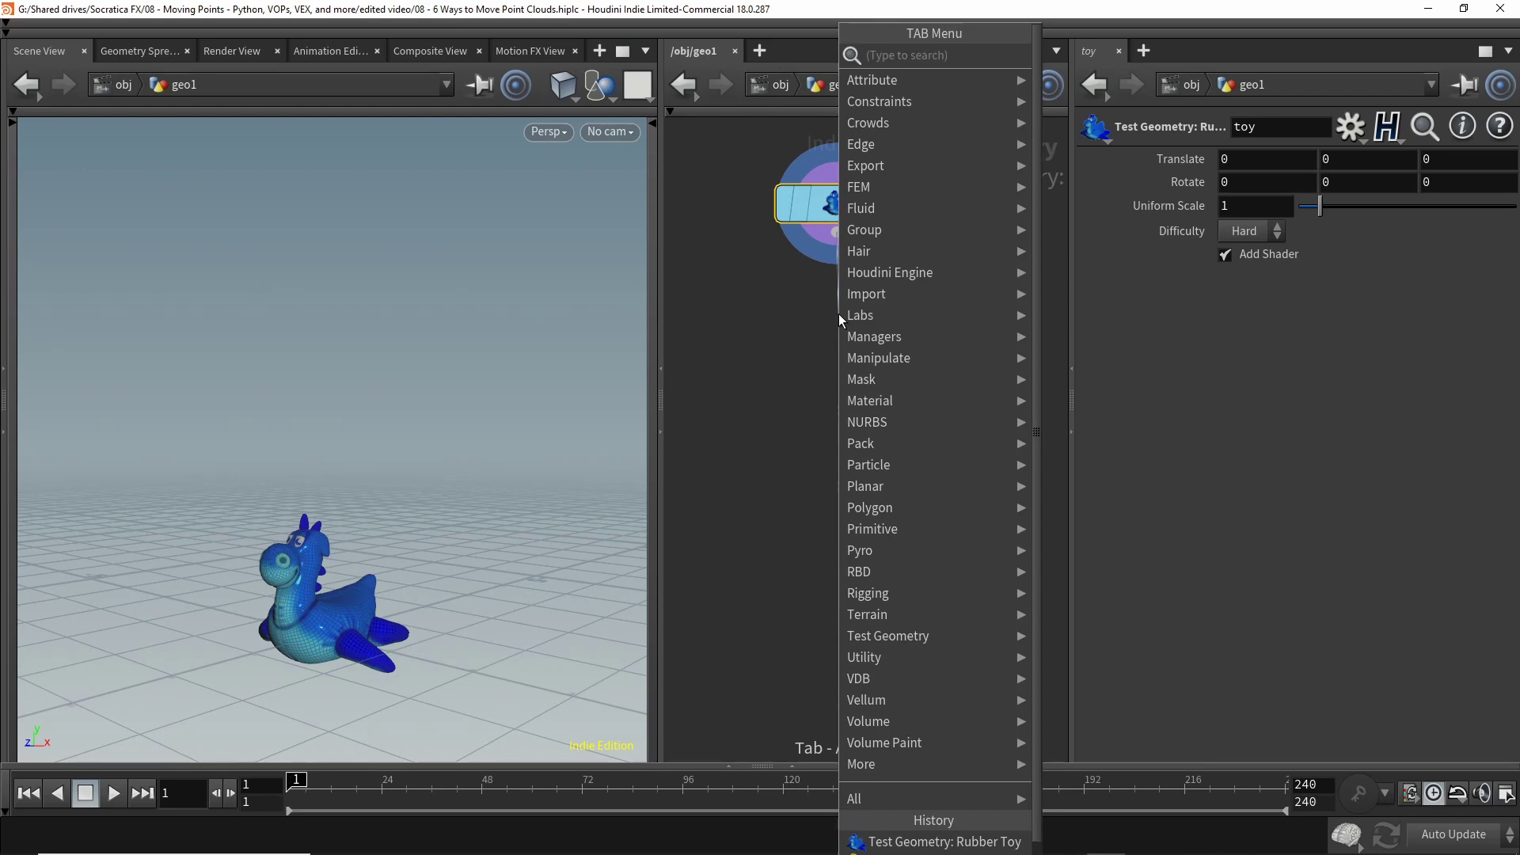
pyautogui.write('vdb to p')
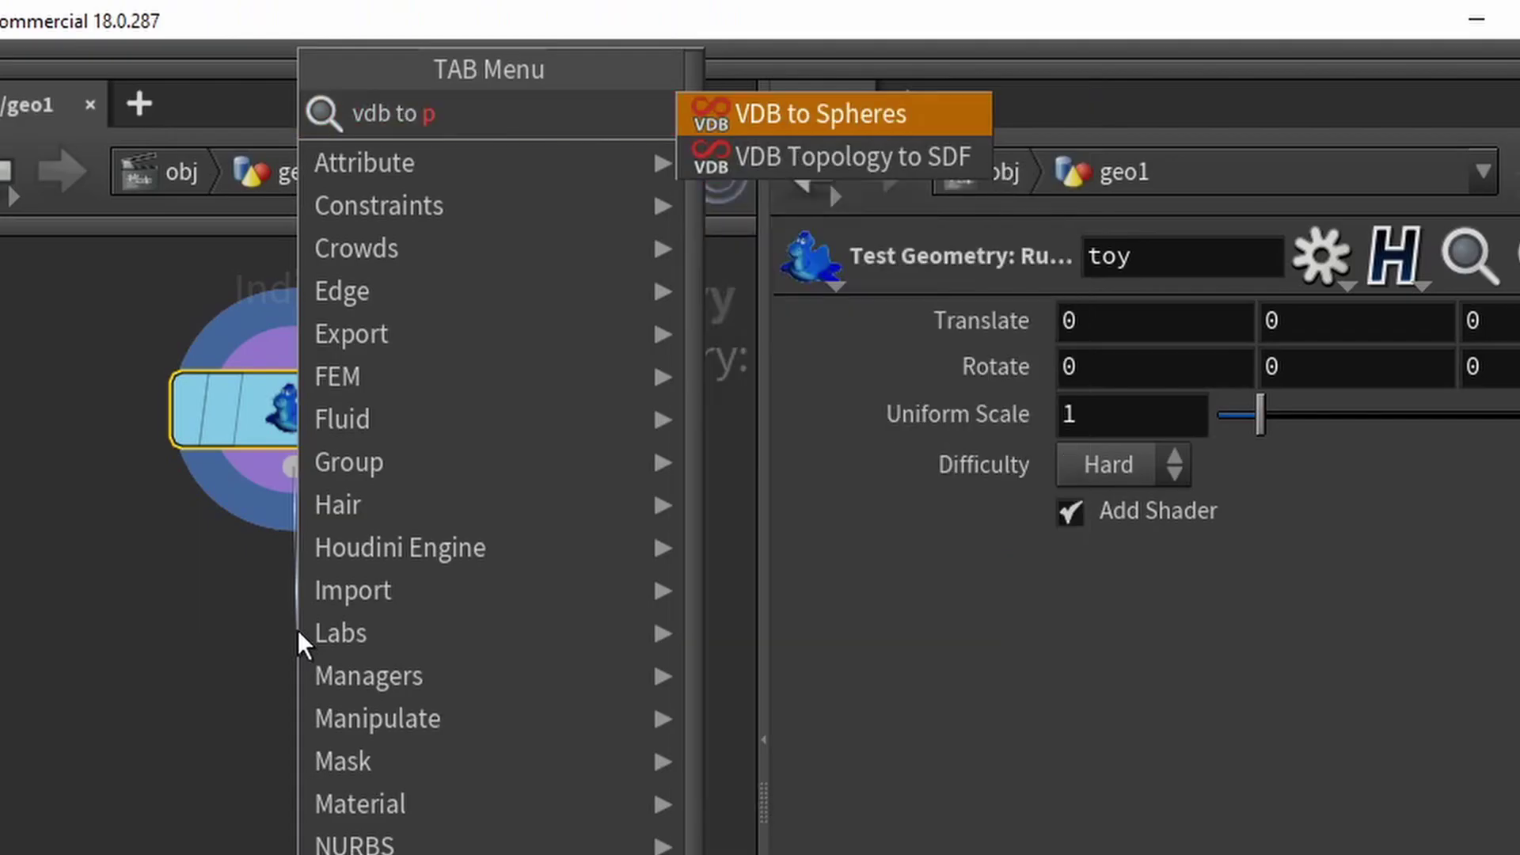
pyautogui.press('BackSpace')
pyautogui.press('BackSpace')
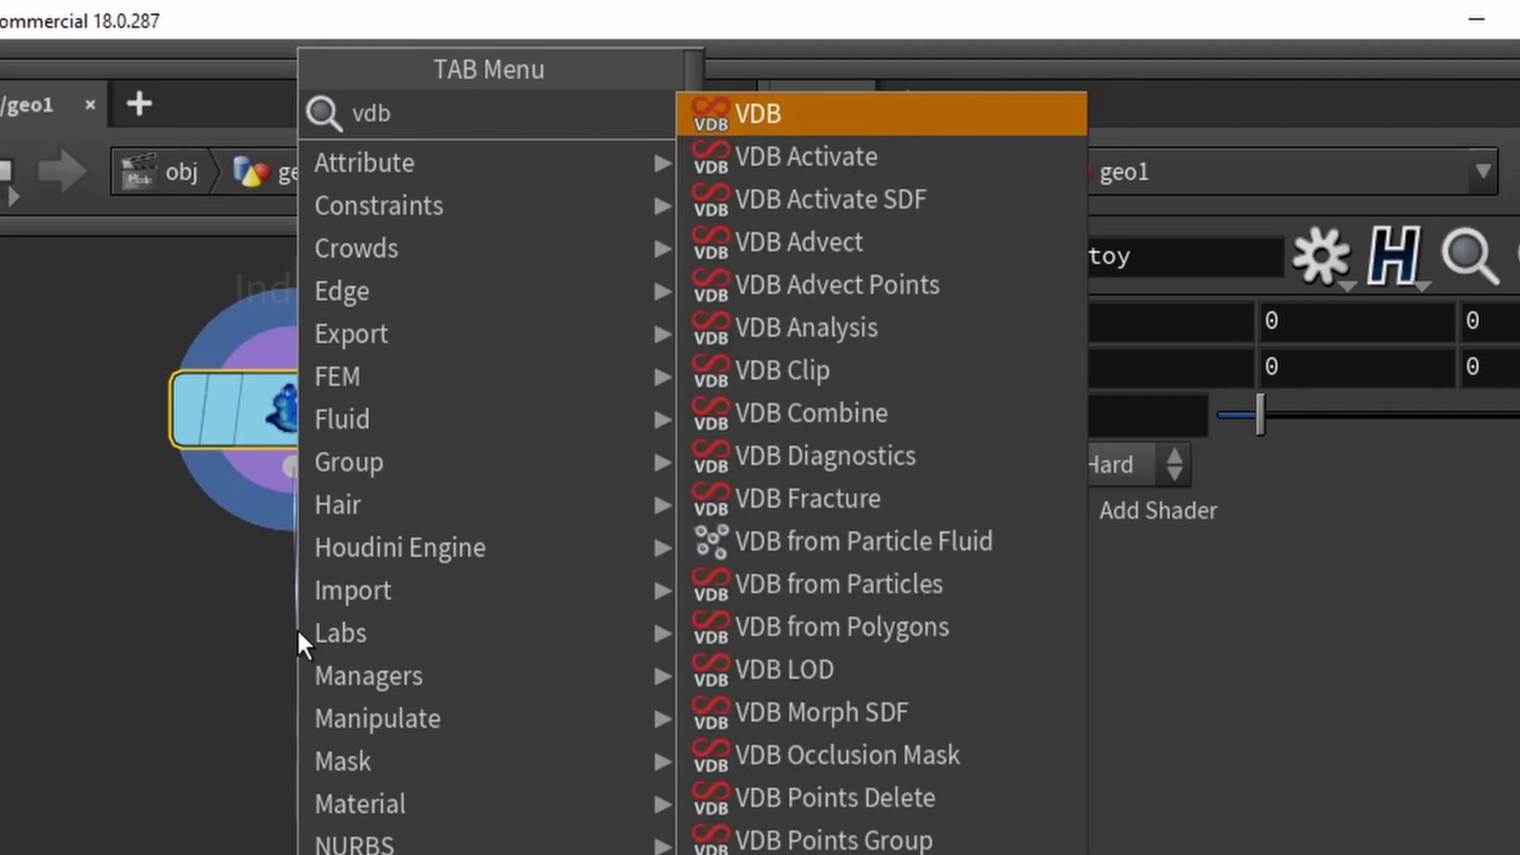
pyautogui.write('from')
pyautogui.press('Down')
pyautogui.press('Down')
pyautogui.press('Return')
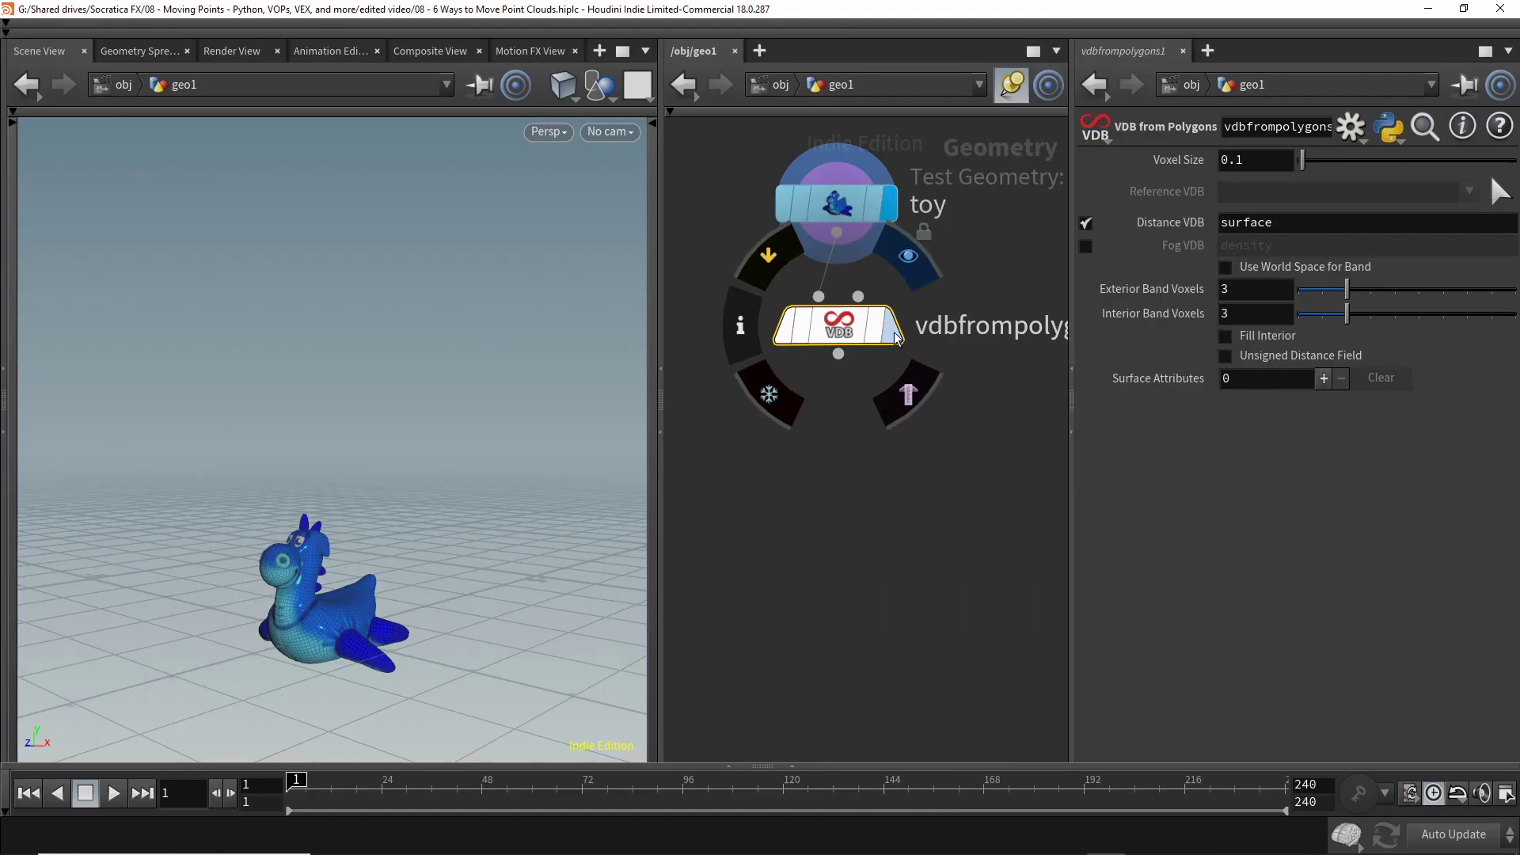
pyautogui.click(414, 669)
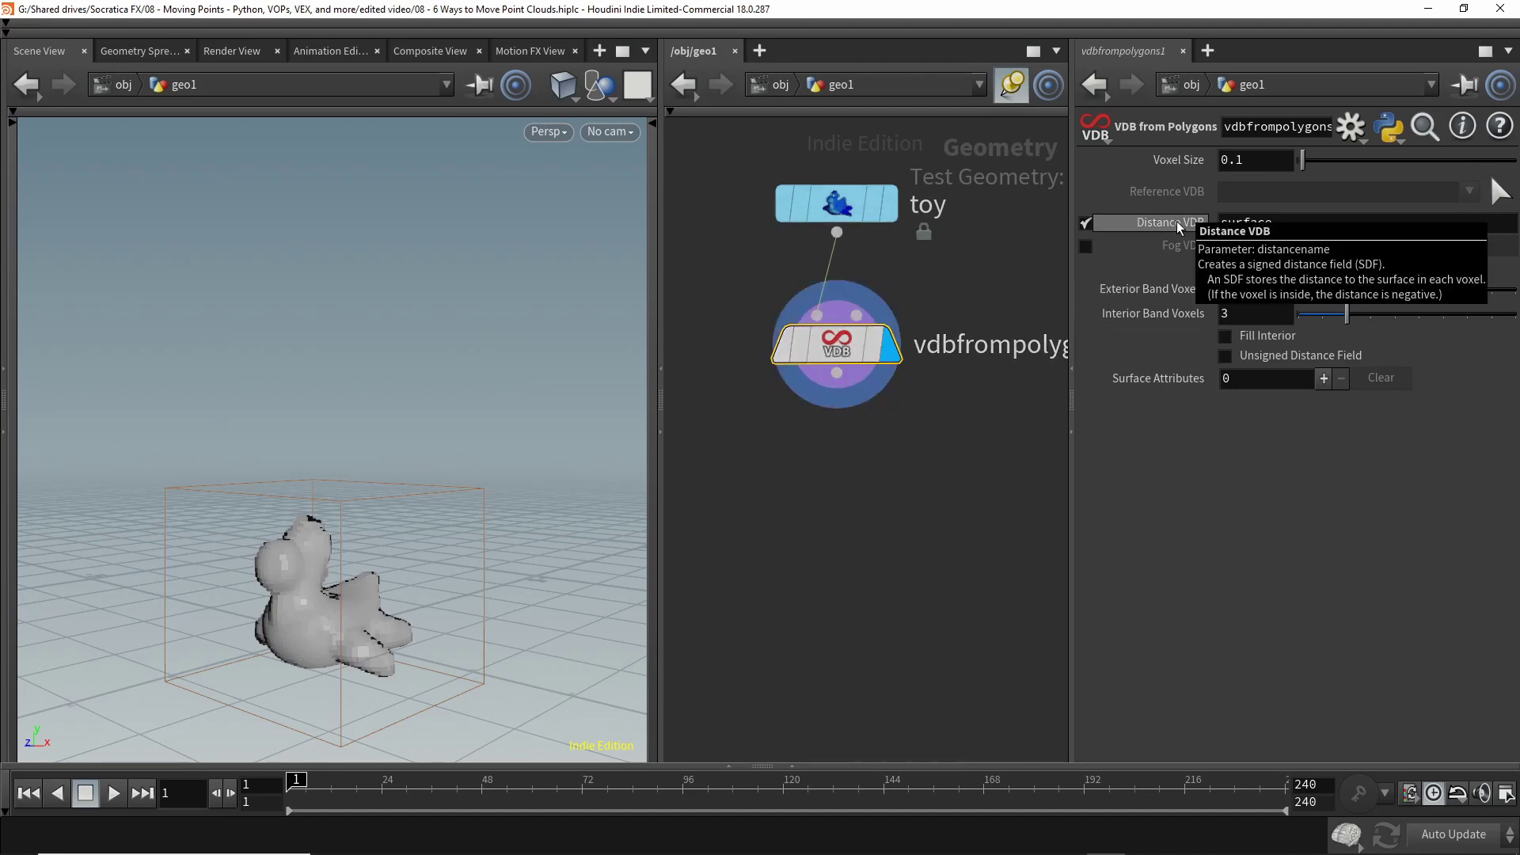
pyautogui.moveTo(325, 594)
pyautogui.mouseDown()
pyautogui.moveTo(297, 590)
pyautogui.moveTo(328, 594)
pyautogui.moveTo(315, 597)
pyautogui.mouseUp()
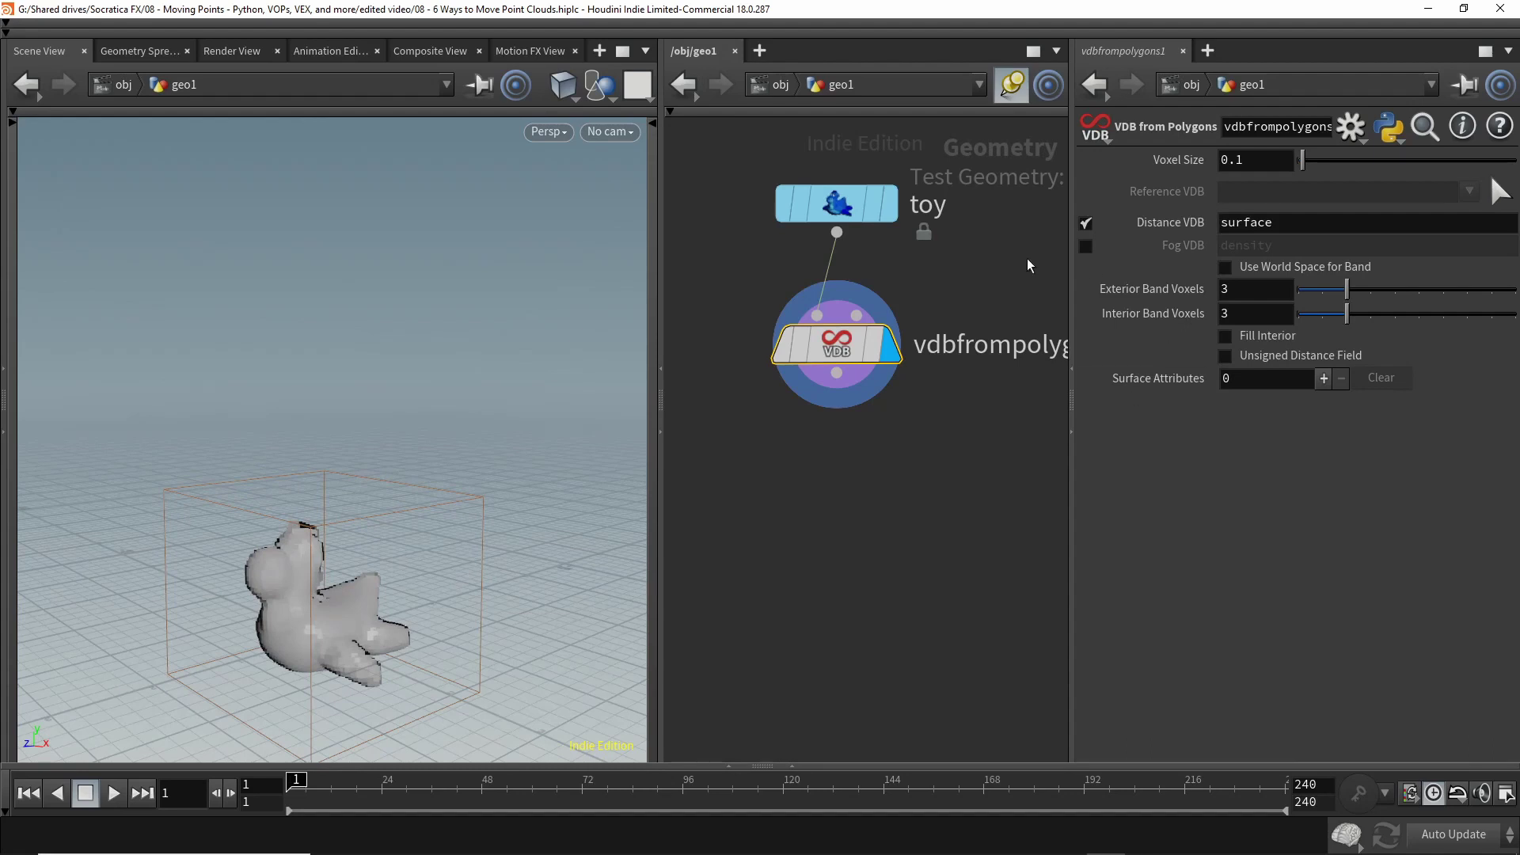
# - Enable Fog VDB, disable Distance VDB, and set Voxel Size to 0.01
pyautogui.click(1086, 246)
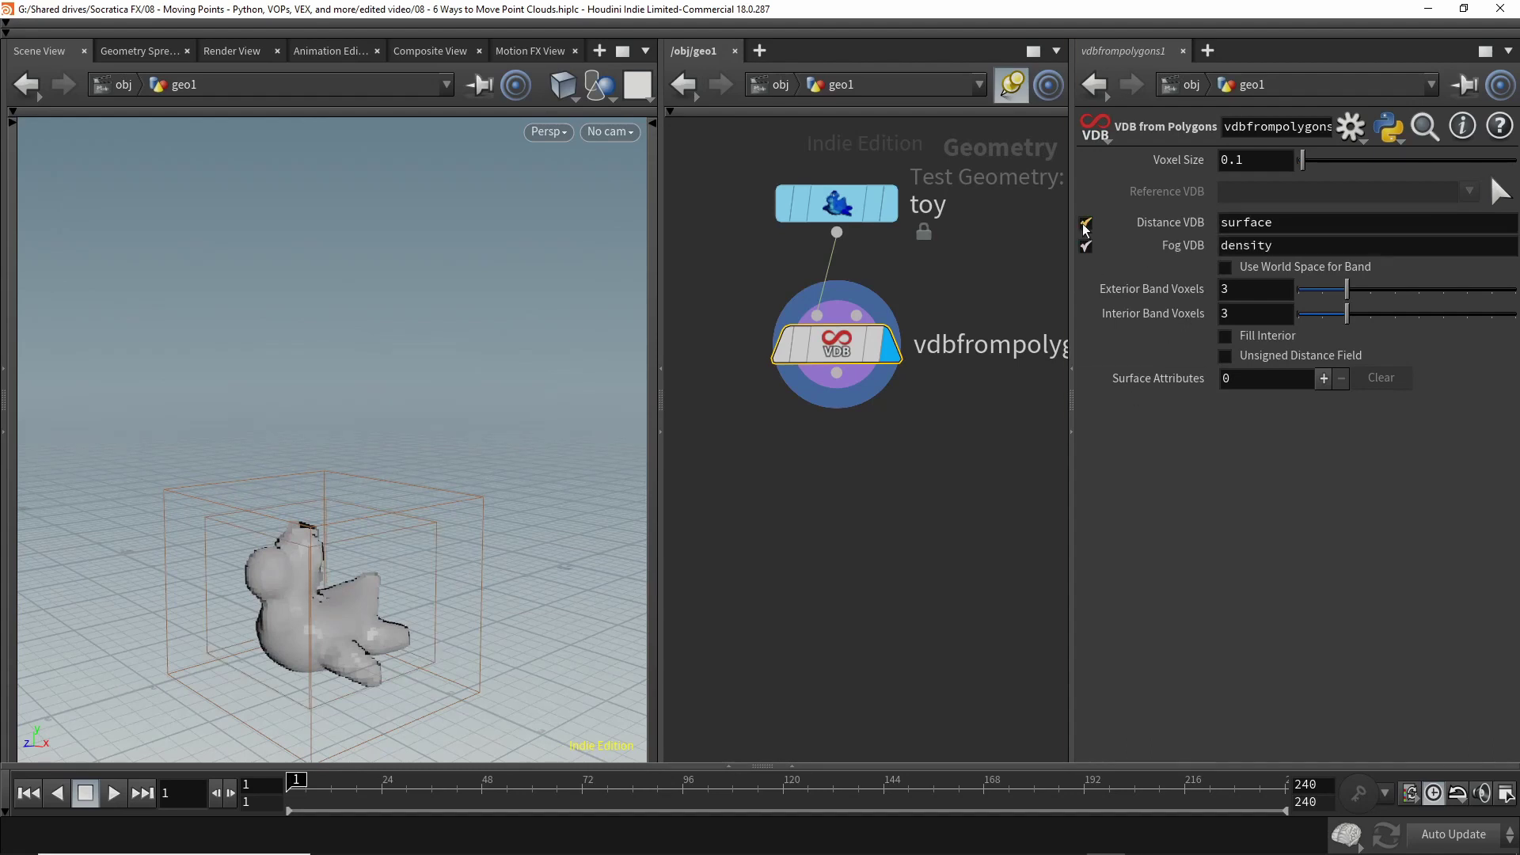
pyautogui.click(1086, 223)
pyautogui.moveTo(322, 598); pyautogui.dragTo(357, 564)
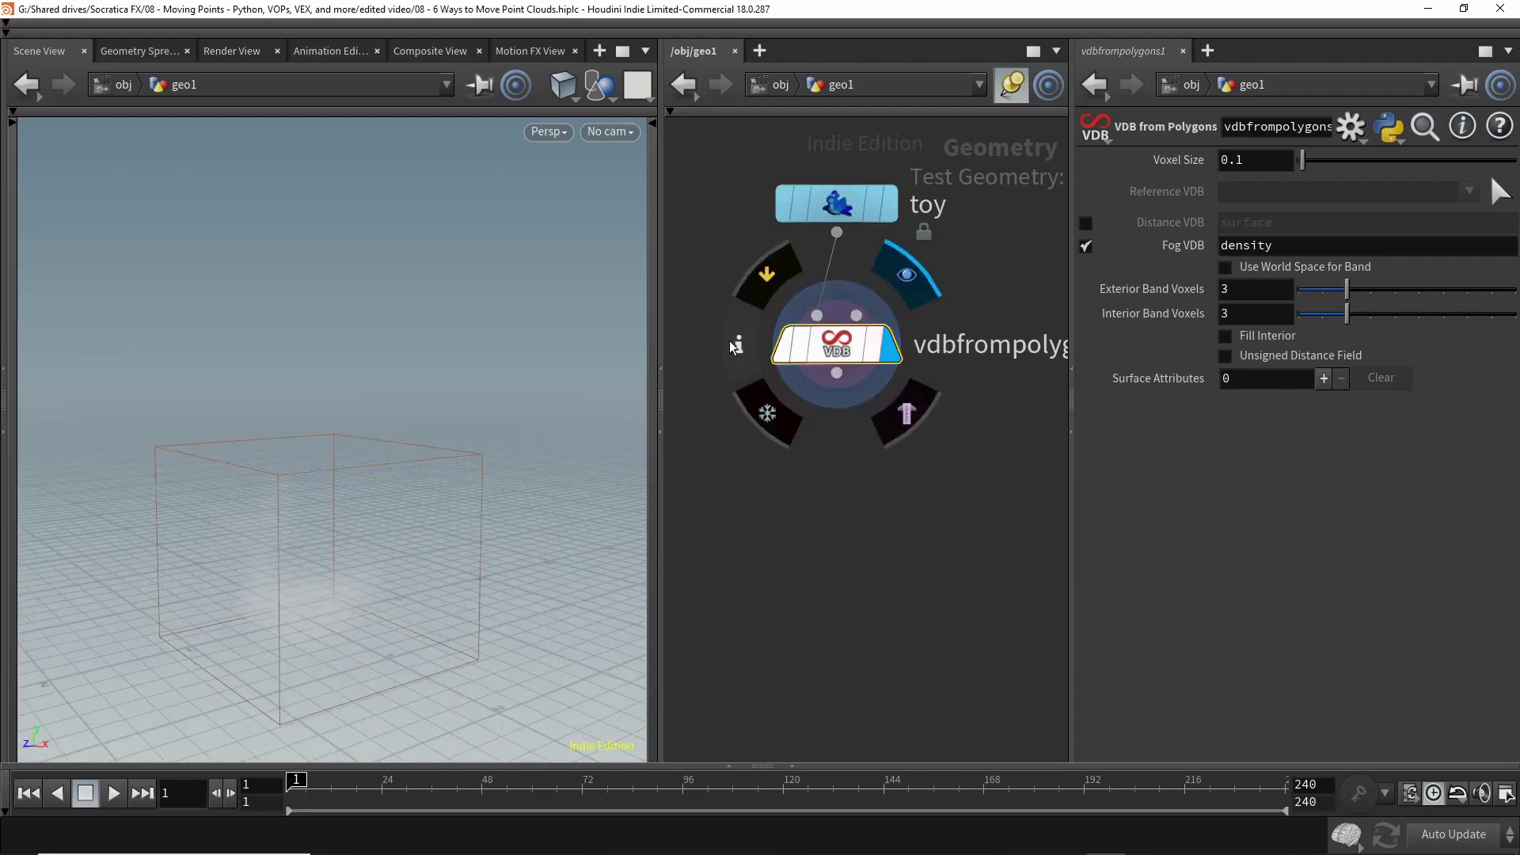
pyautogui.click(737, 345)
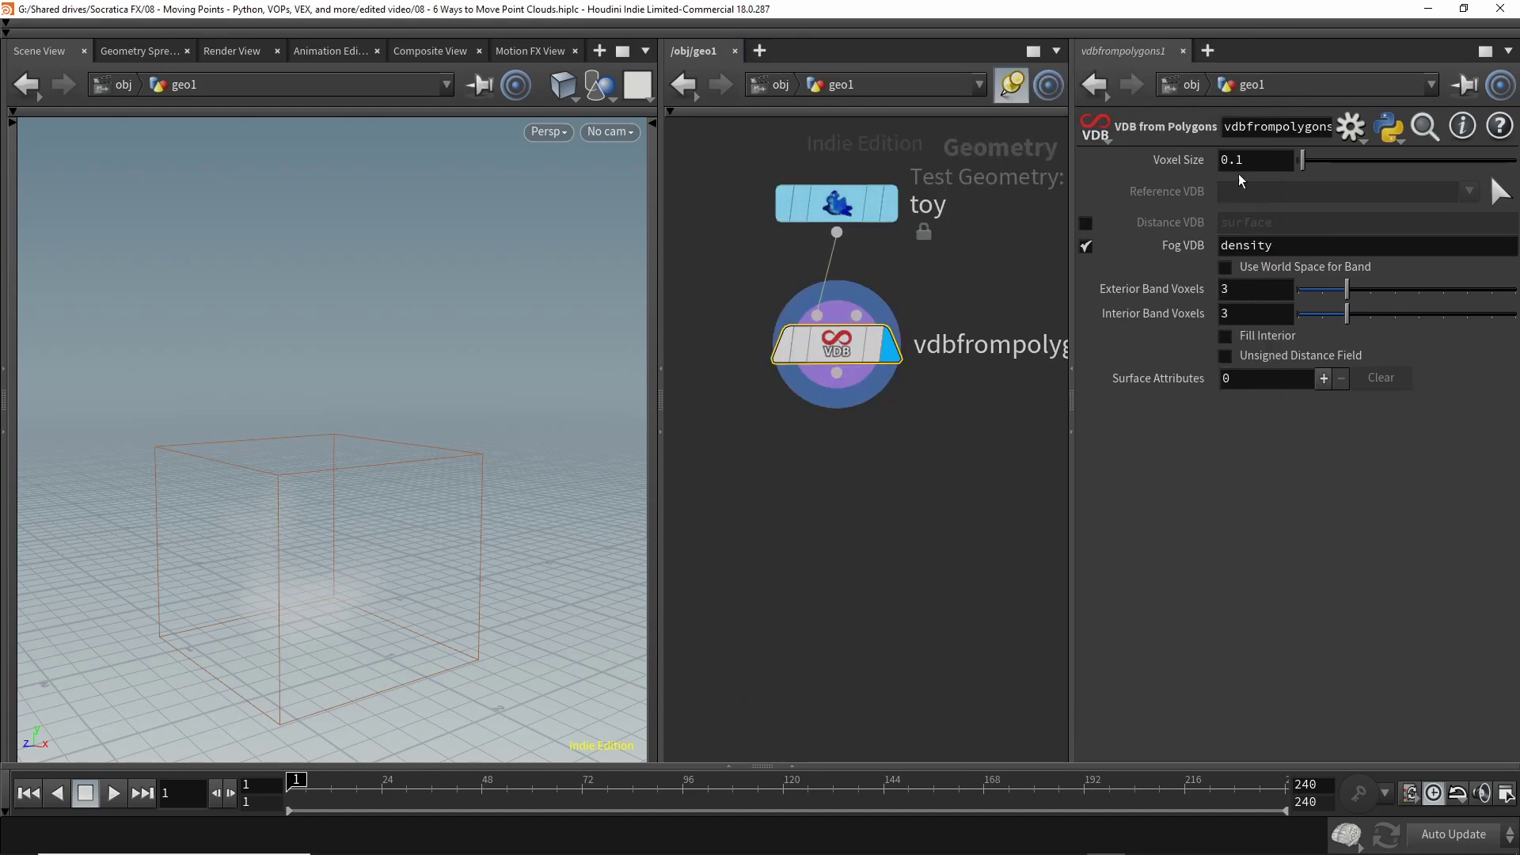
pyautogui.click(1253, 157)
pyautogui.write('1')
pyautogui.press('Return')
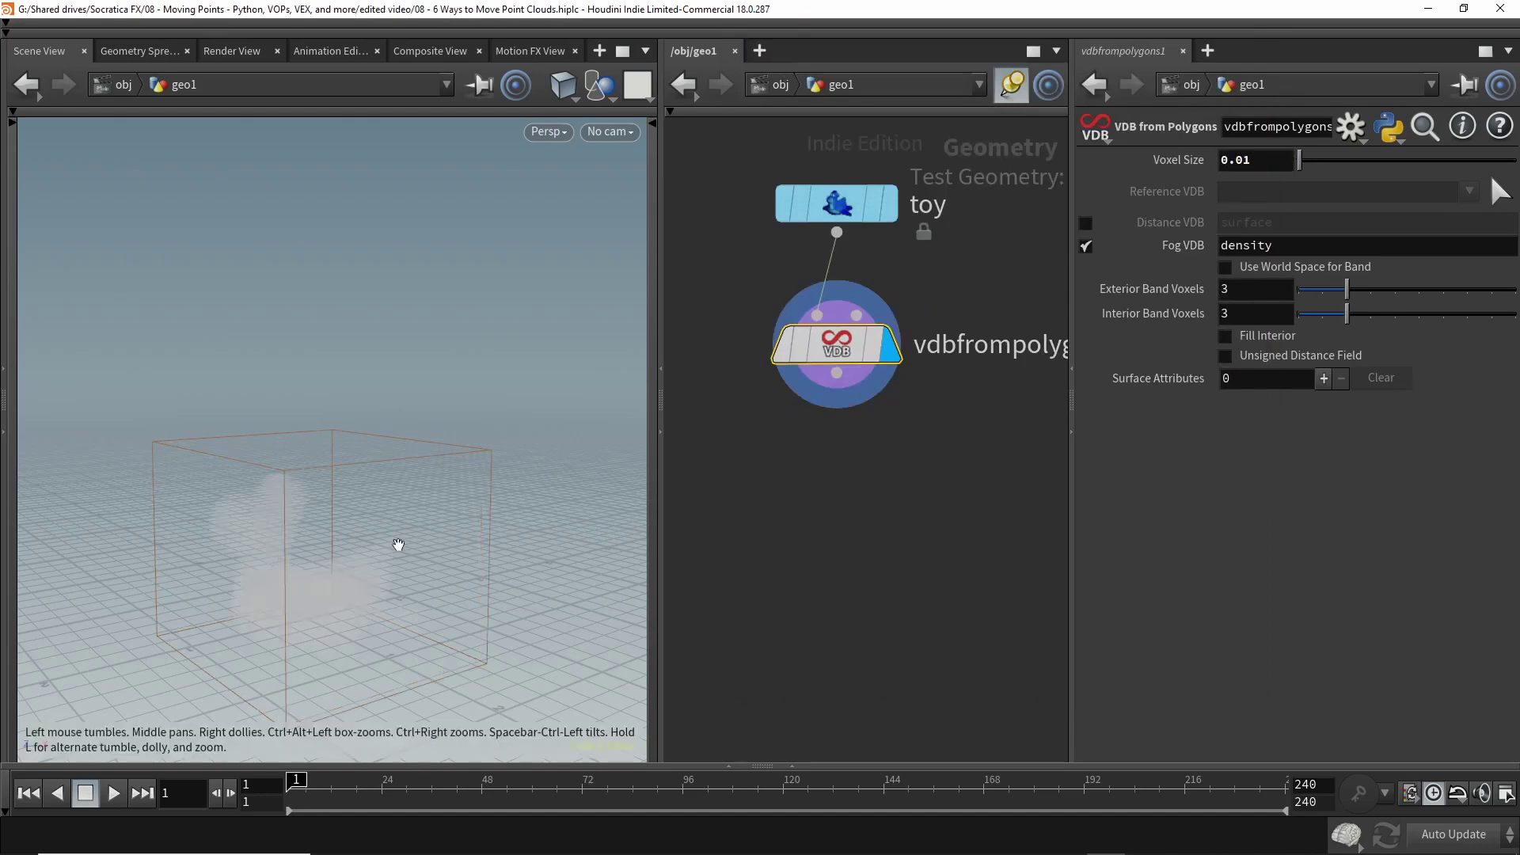
pyautogui.moveTo(397, 543); pyautogui.dragTo(287, 546)
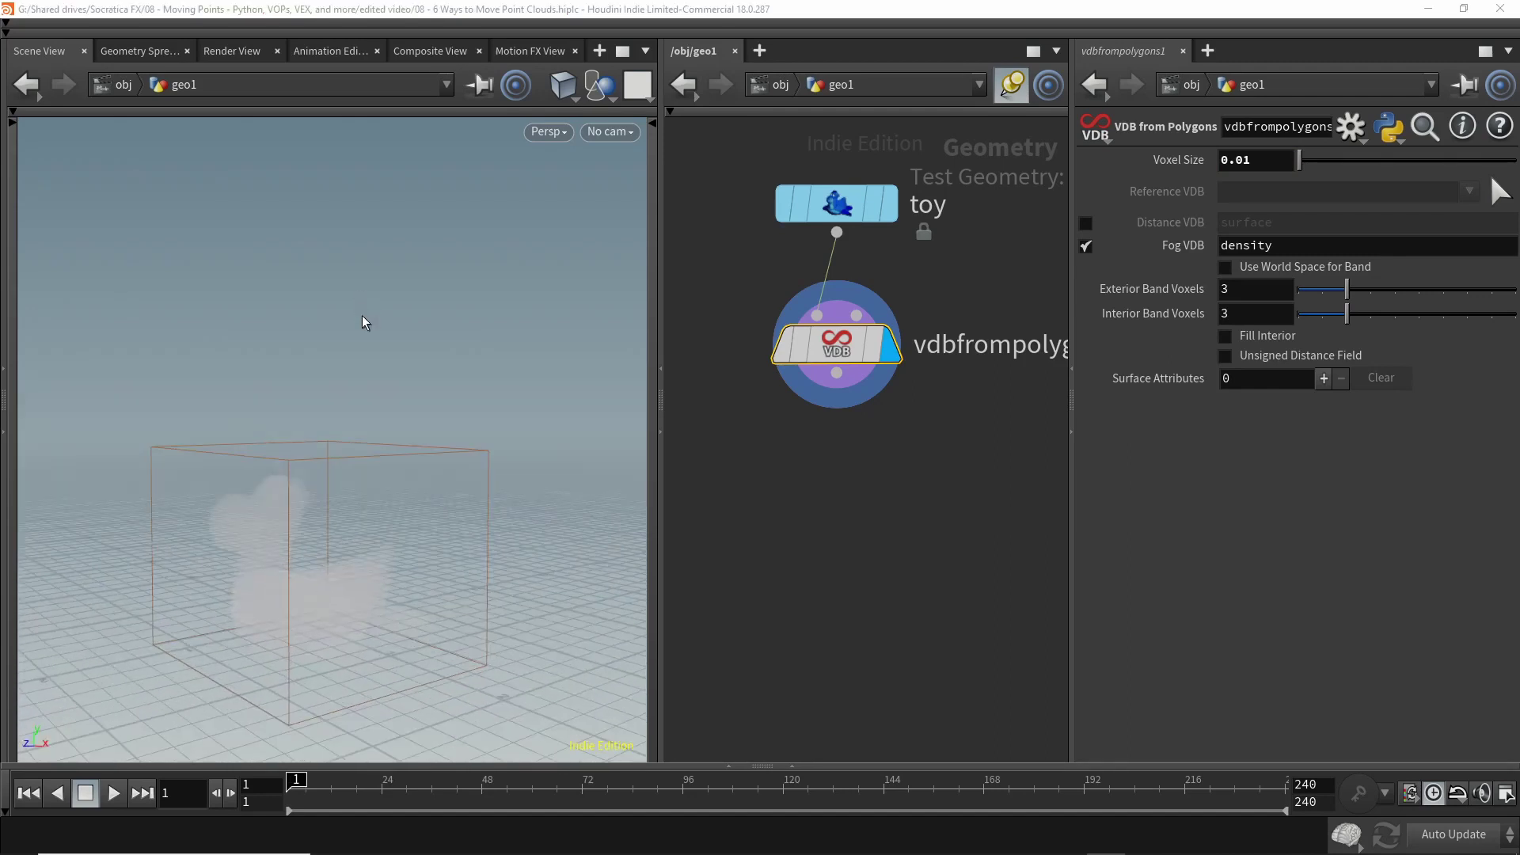
# - Switch the viewport background to the Dark color scheme and check the VDB node's info
pyautogui.press('d')
pyautogui.click(512, 135)
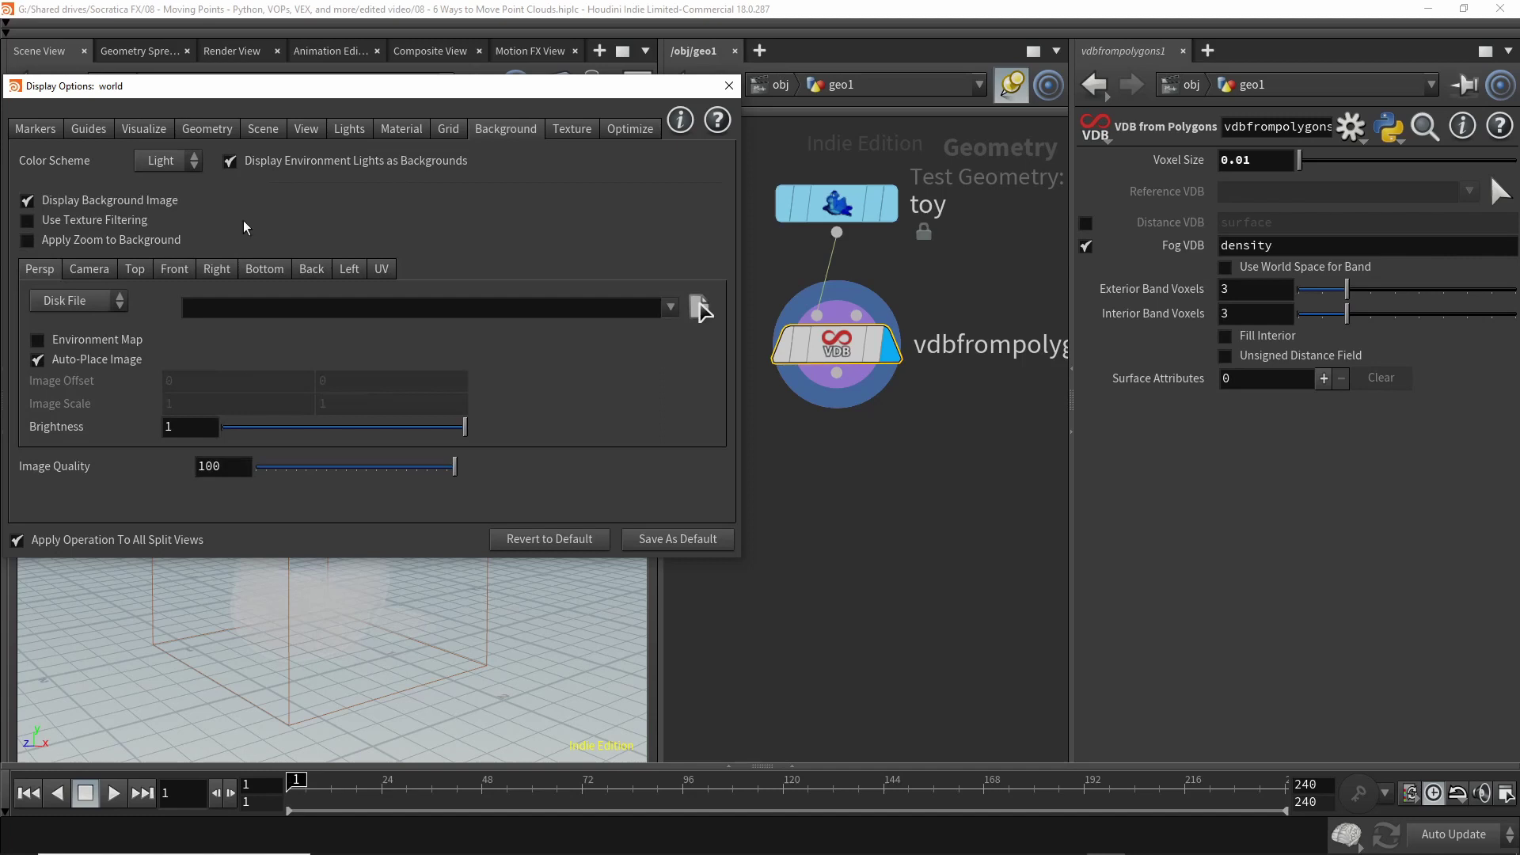
pyautogui.click(169, 161)
pyautogui.click(171, 204)
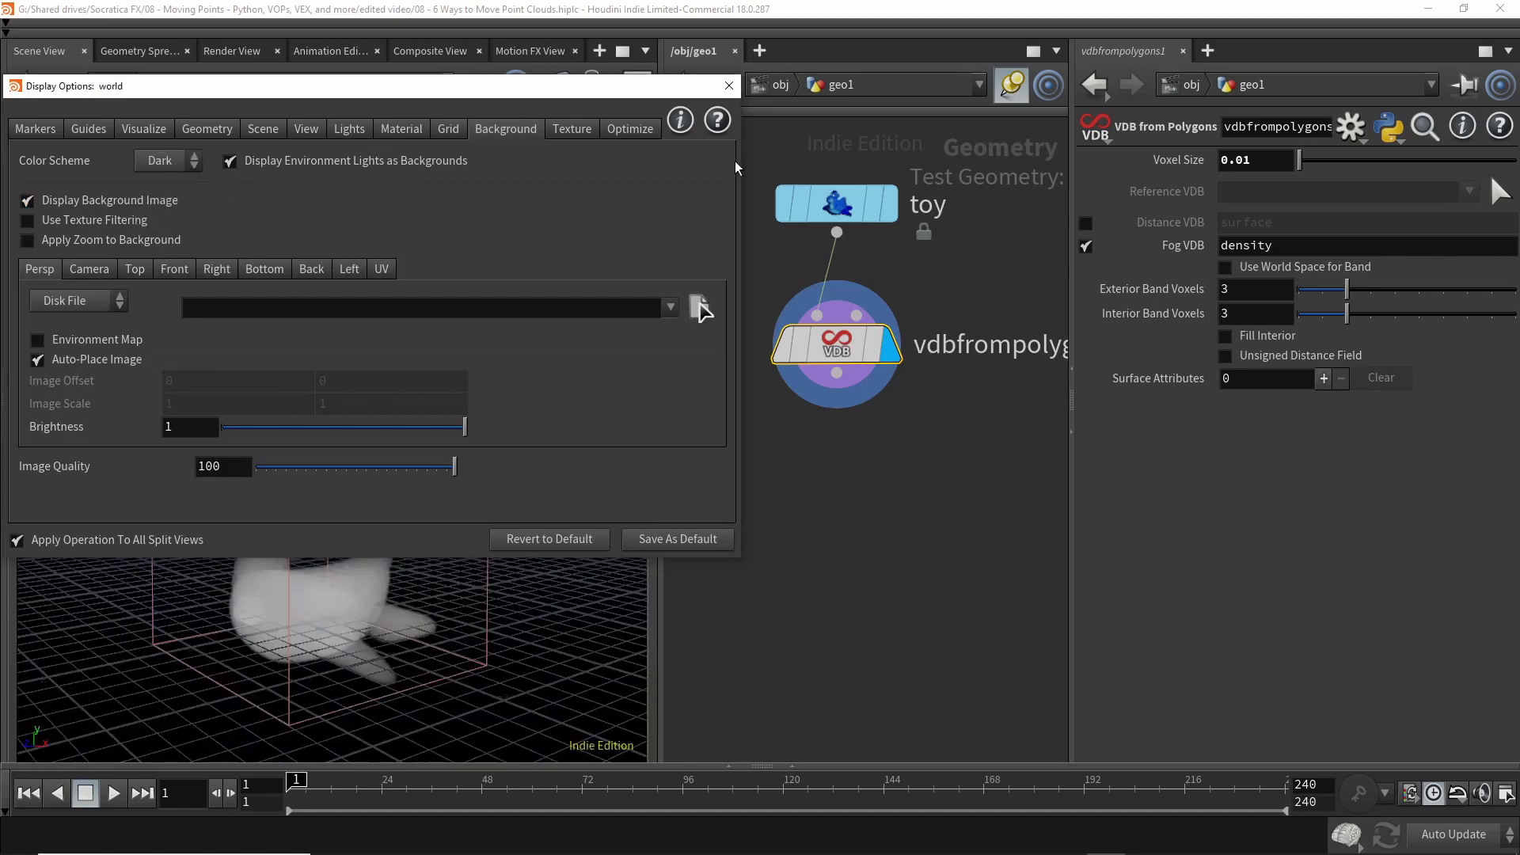
pyautogui.click(731, 87)
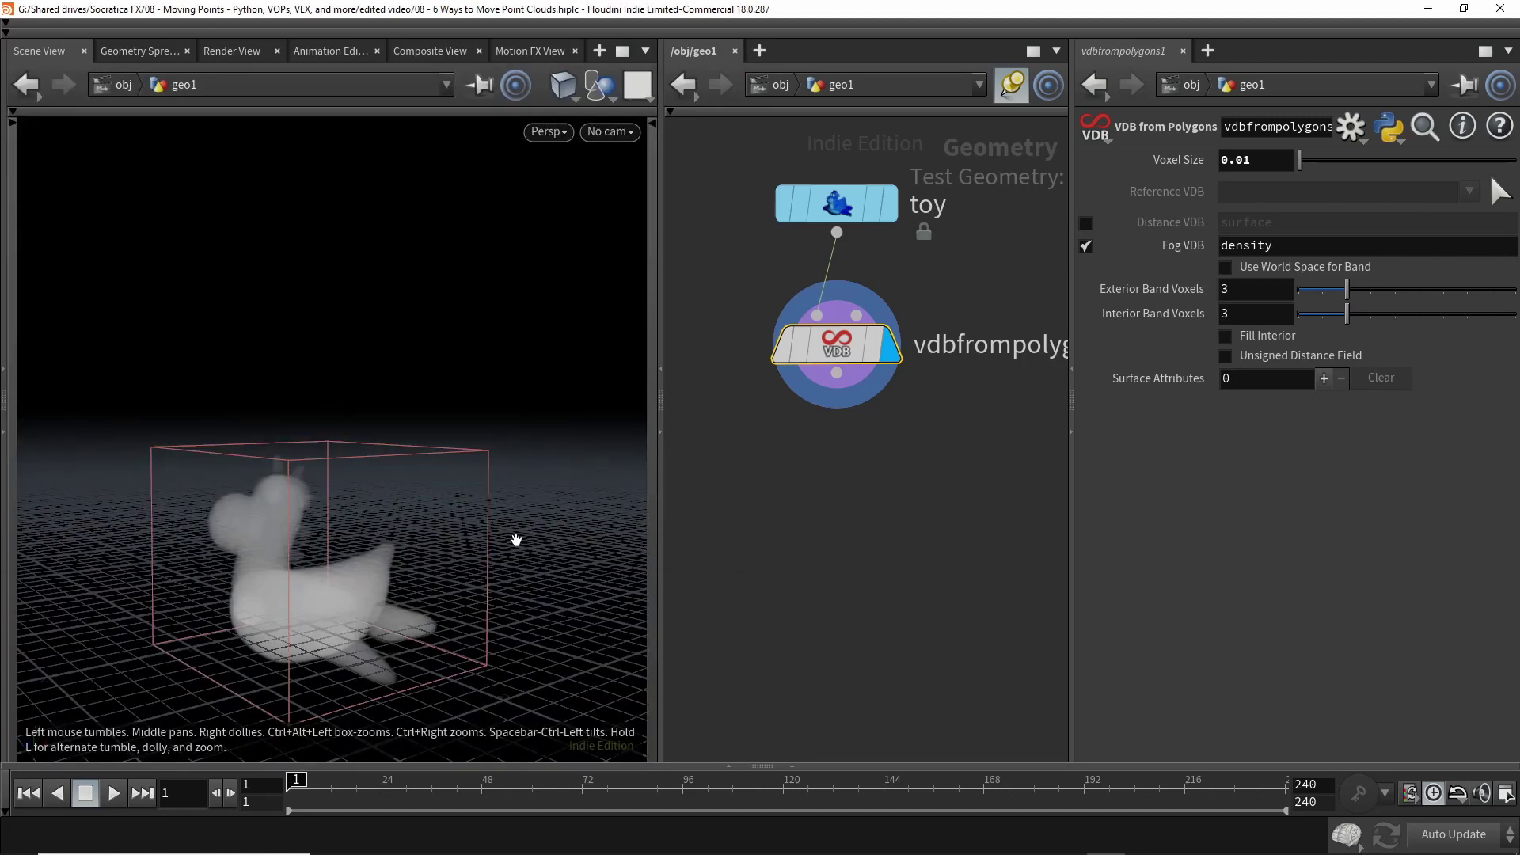
pyautogui.click(747, 357)
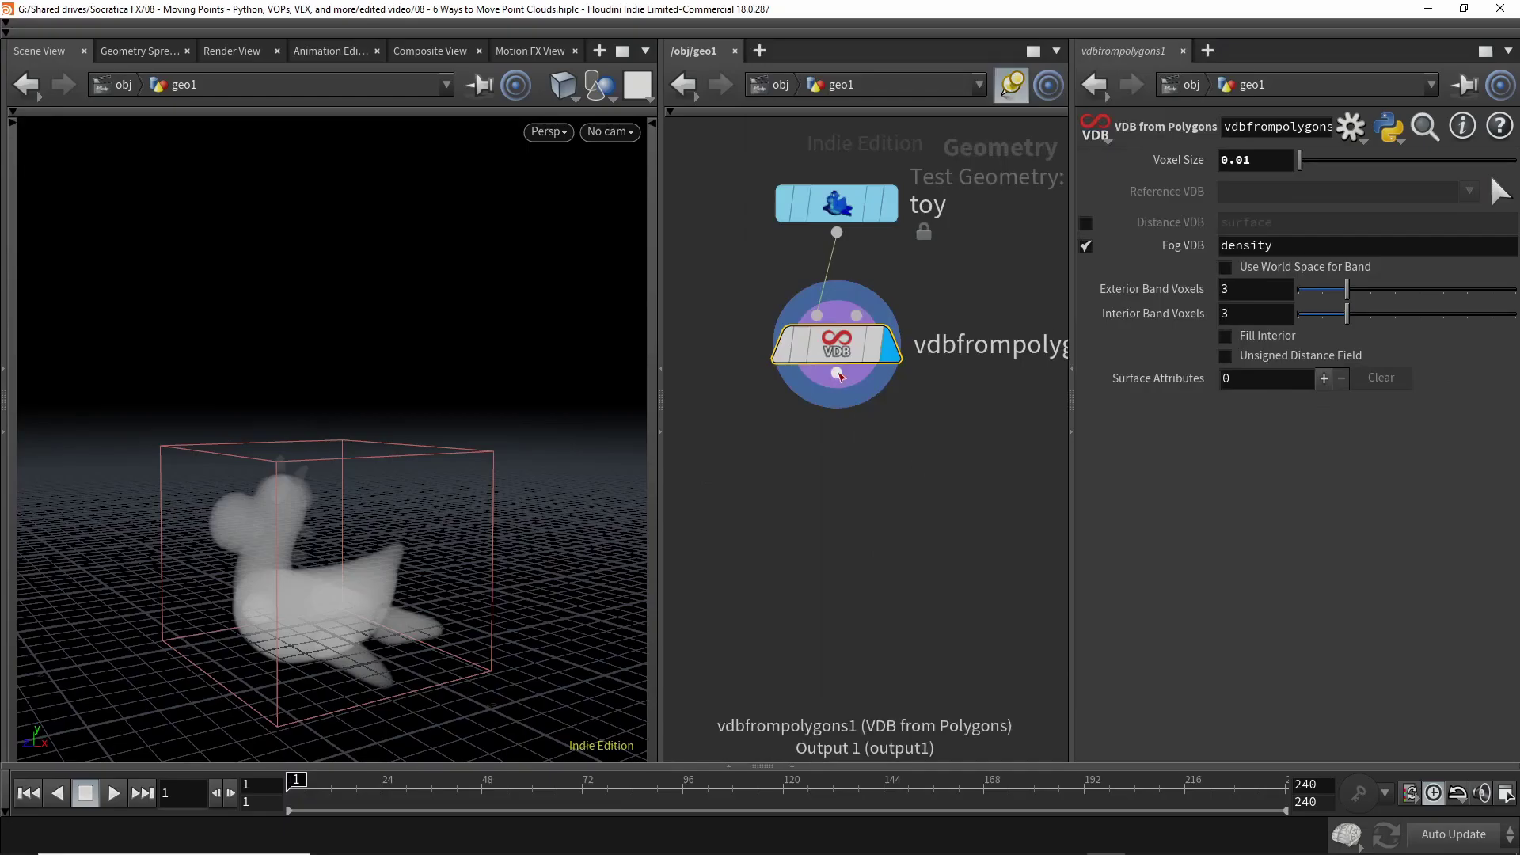
# - Add a Scatter node below the VDB and set Force Total Count to 10000
pyautogui.click(838, 374)
pyautogui.press('Tab')
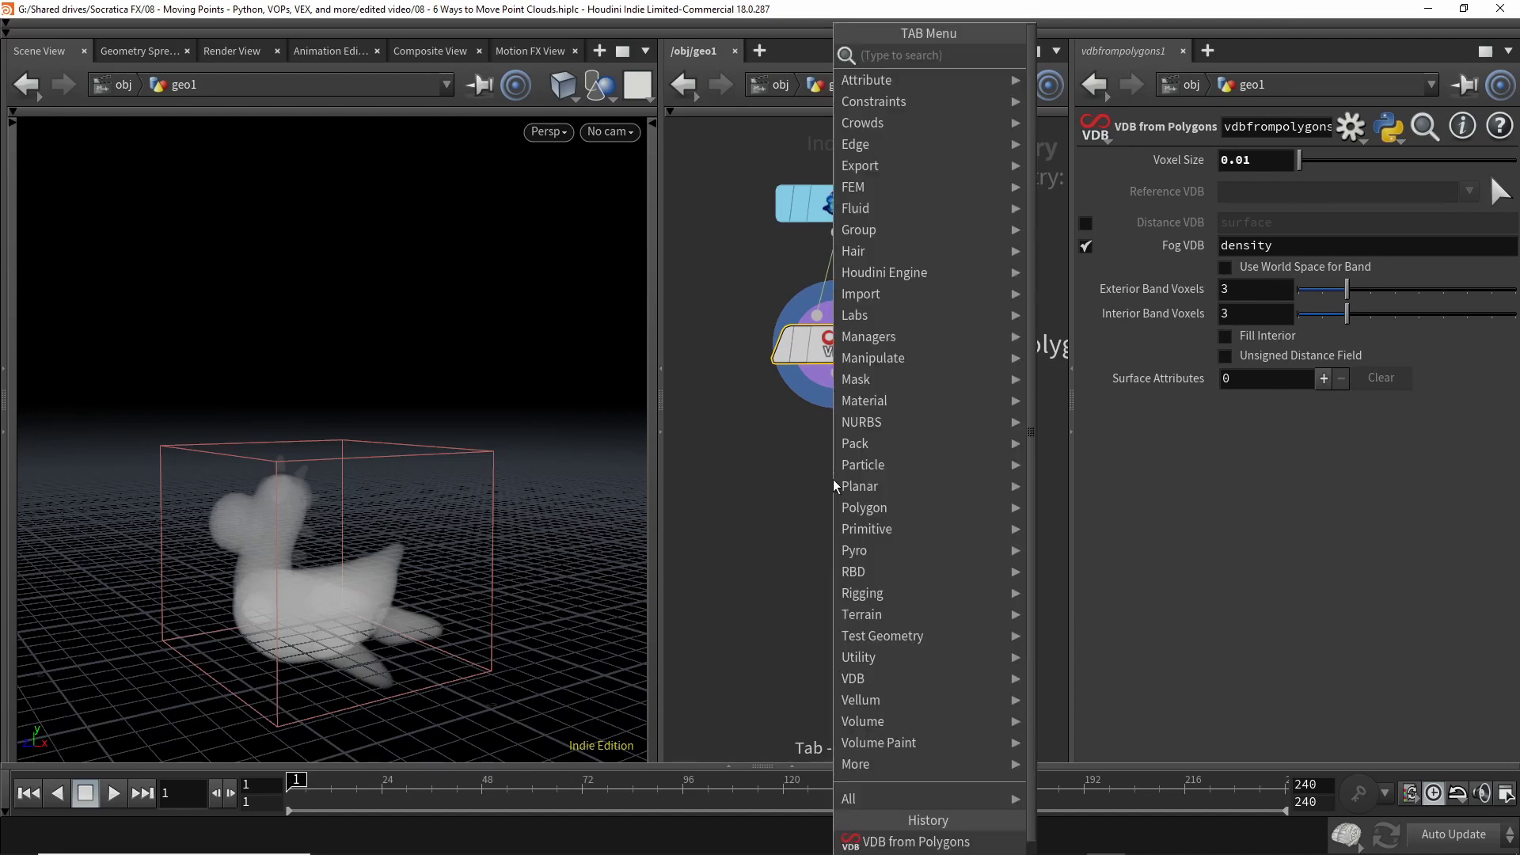
pyautogui.write('sca')
pyautogui.press('Return')
pyautogui.click(838, 488)
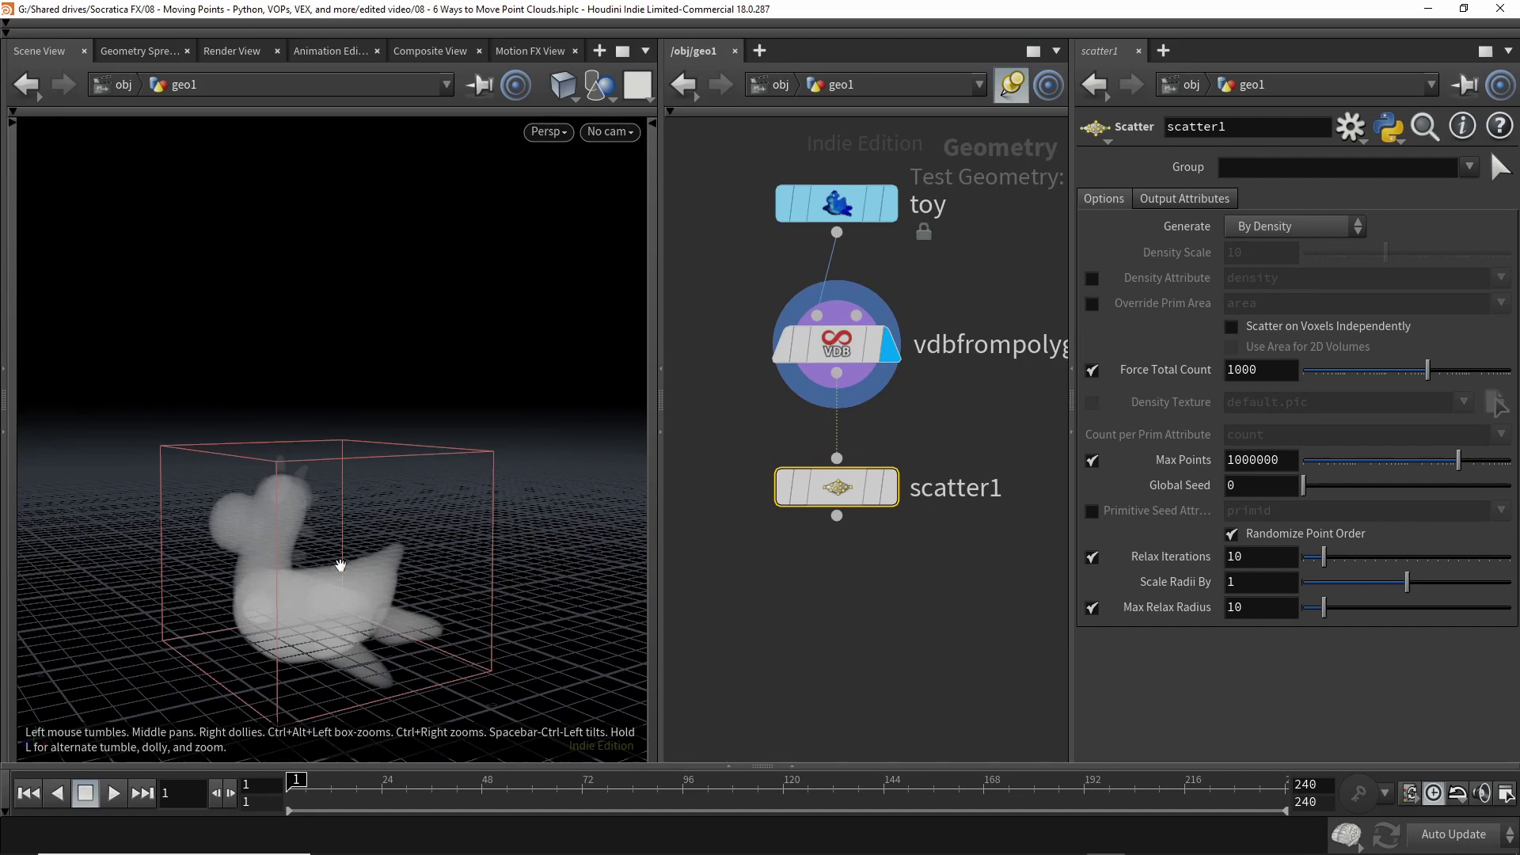
pyautogui.click(1273, 374)
pyautogui.write('0')
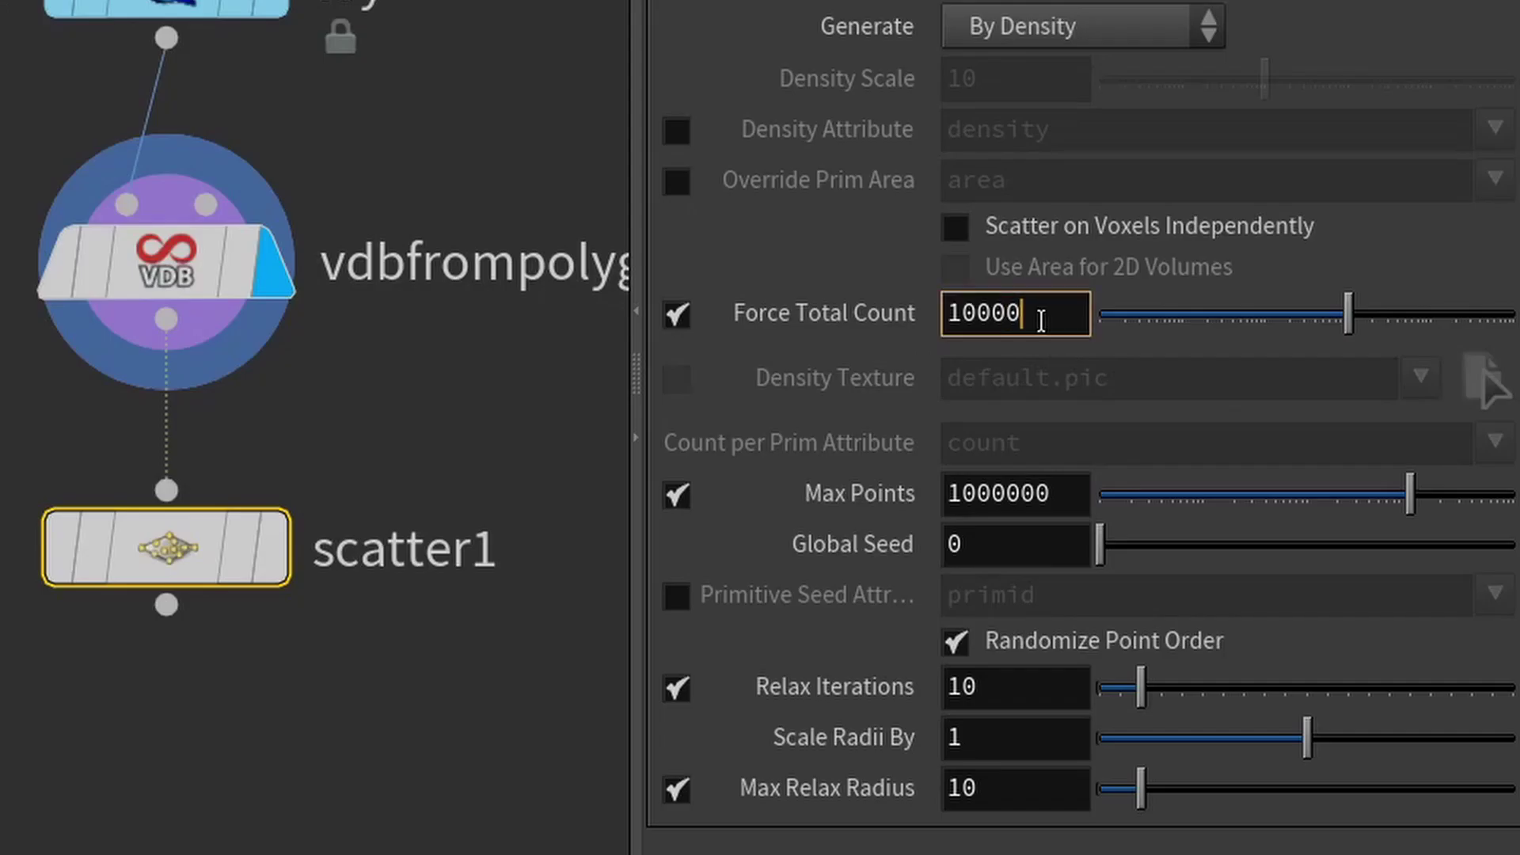
pyautogui.moveTo(282, 567)
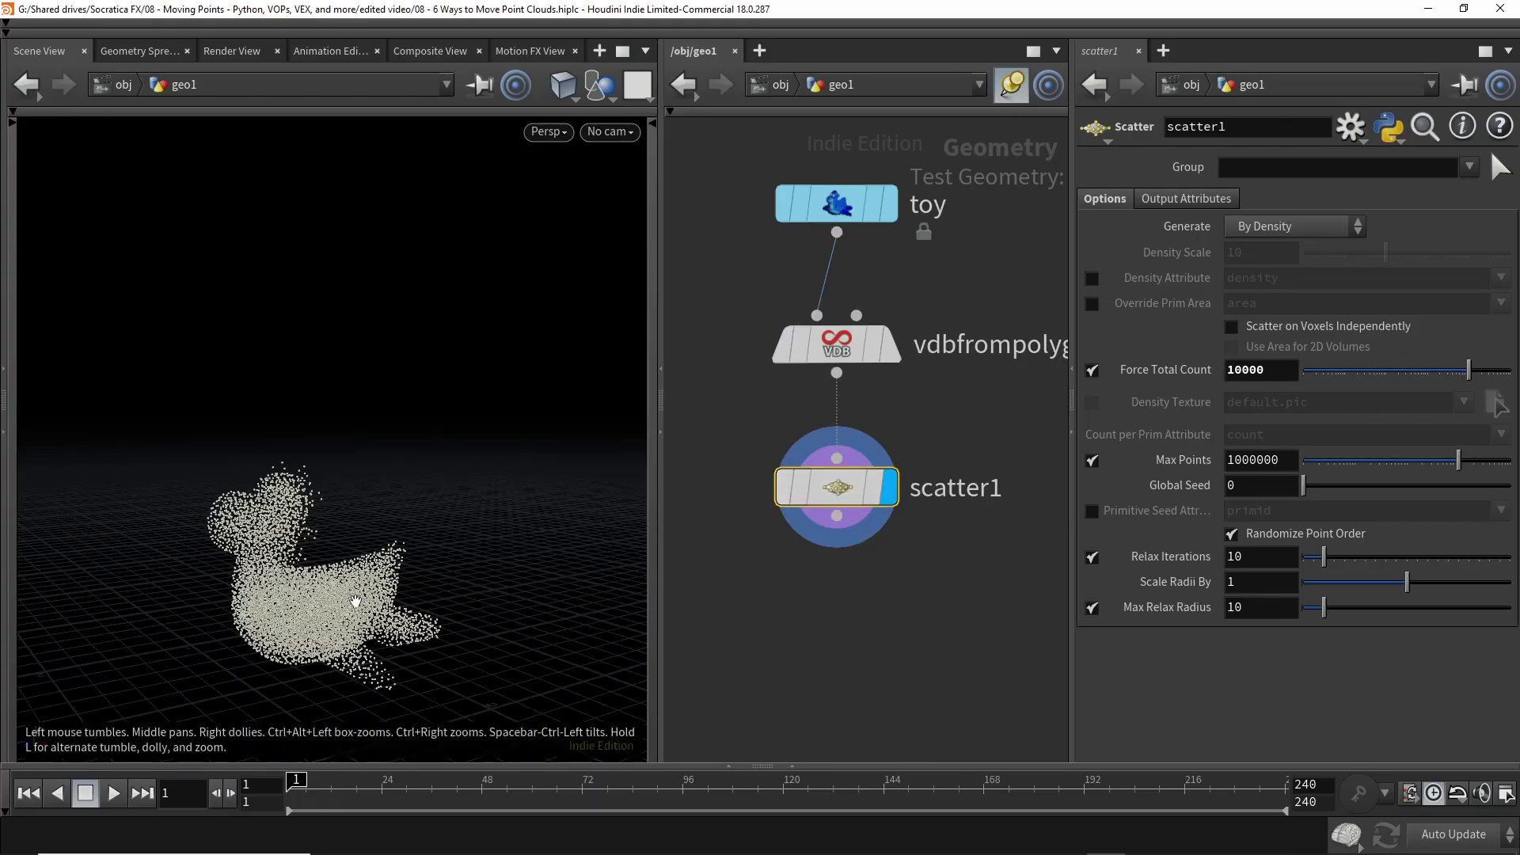
pyautogui.moveTo(519, 606); pyautogui.dragTo(364, 593)
# - Play and rewind the timeline, then drag a wire from scatter1's output into empty space
pyautogui.press('Up')
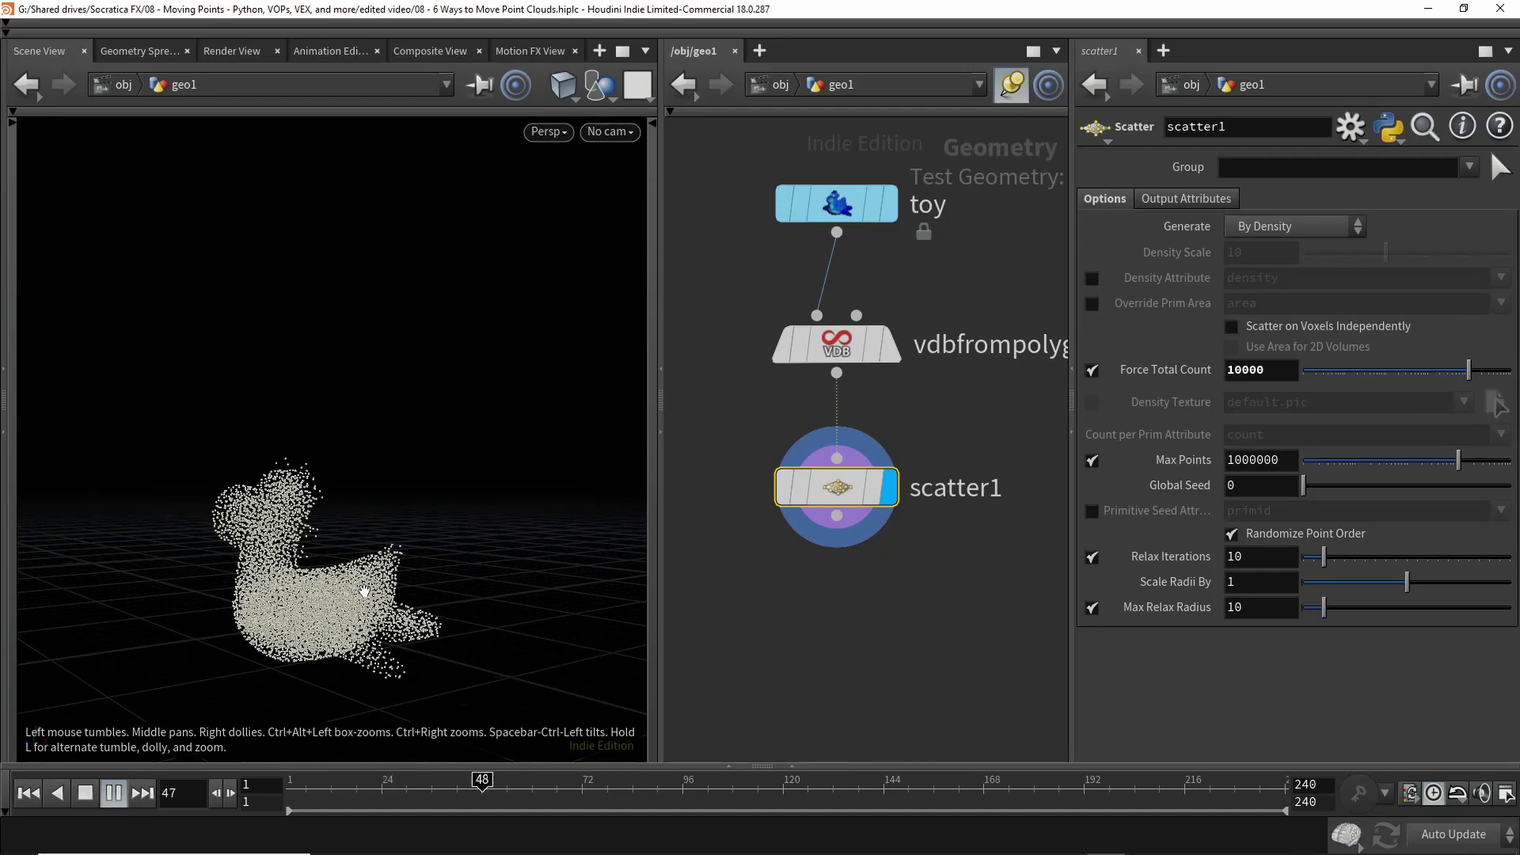
pyautogui.hotkey('ctrl', 'Up')
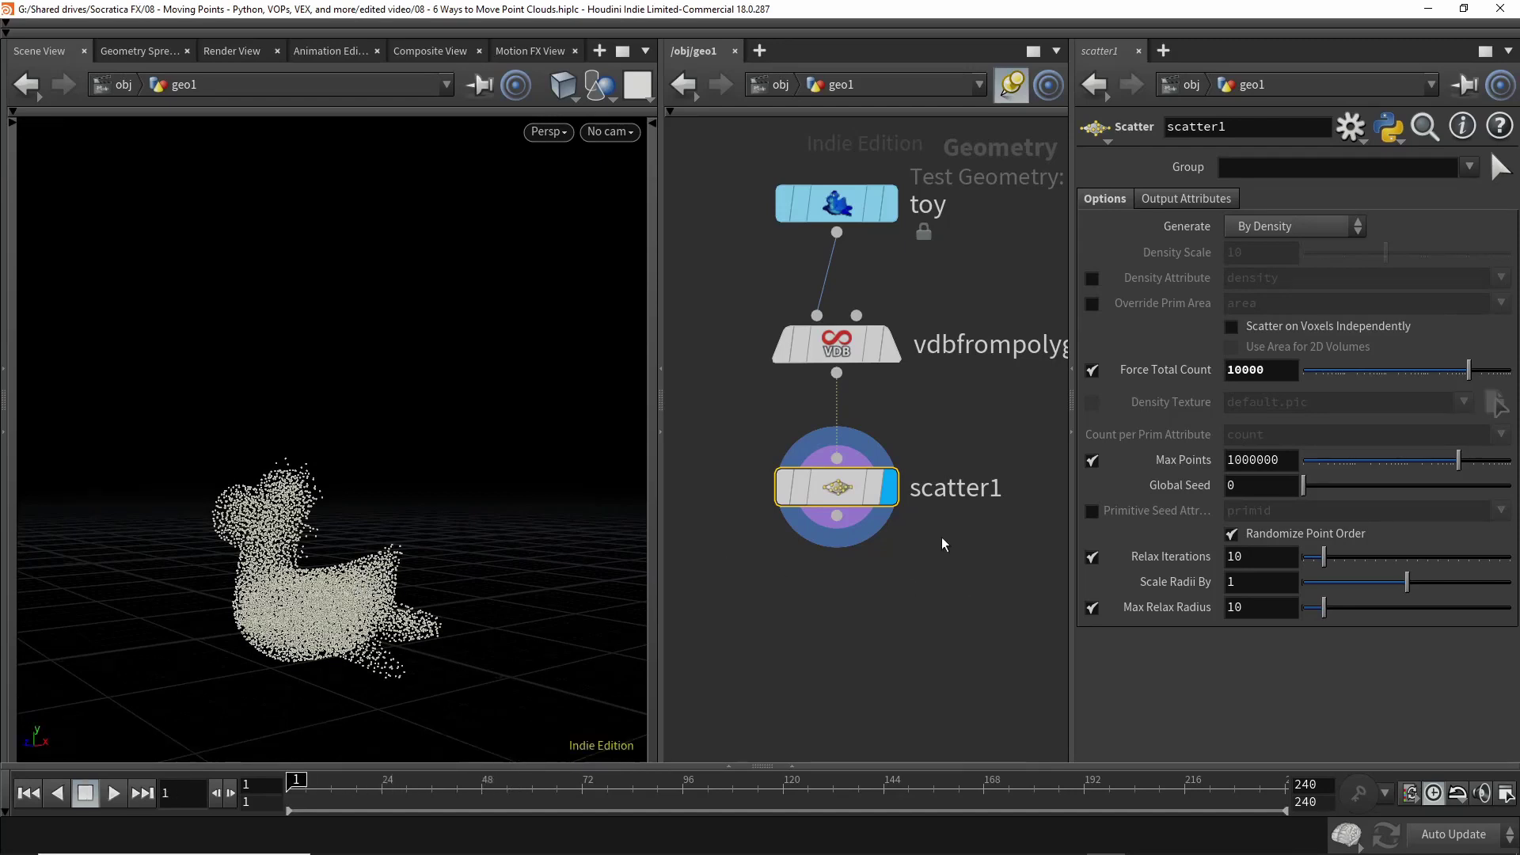
pyautogui.moveTo(848, 497); pyautogui.dragTo(783, 596)
# - Create a python1 node after scatter1 and delete its default code
pyautogui.write('python')
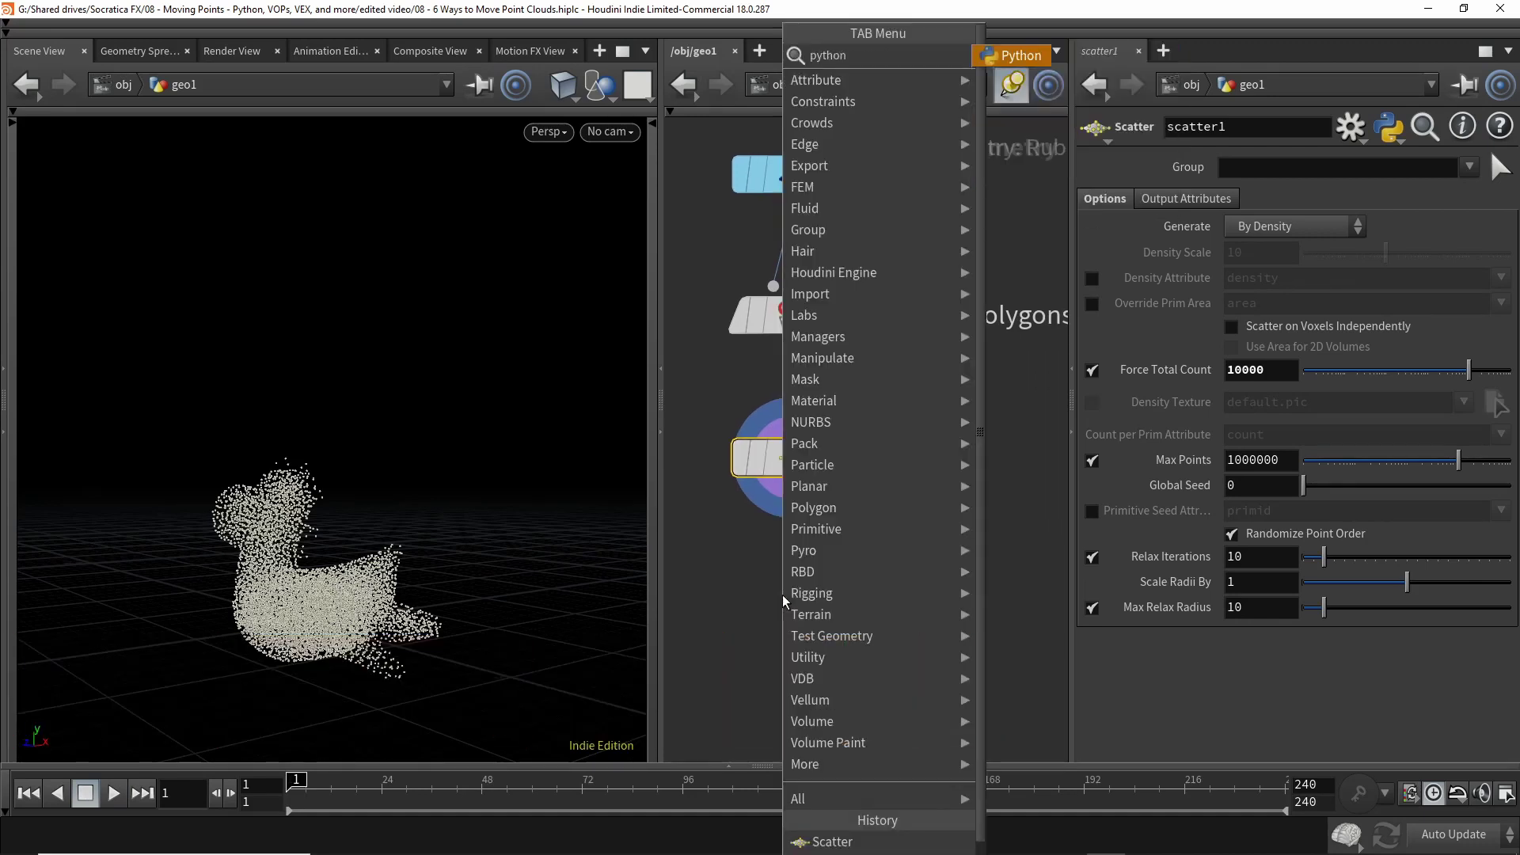
pyautogui.press('Return')
pyautogui.click(789, 606)
pyautogui.moveTo(789, 606)
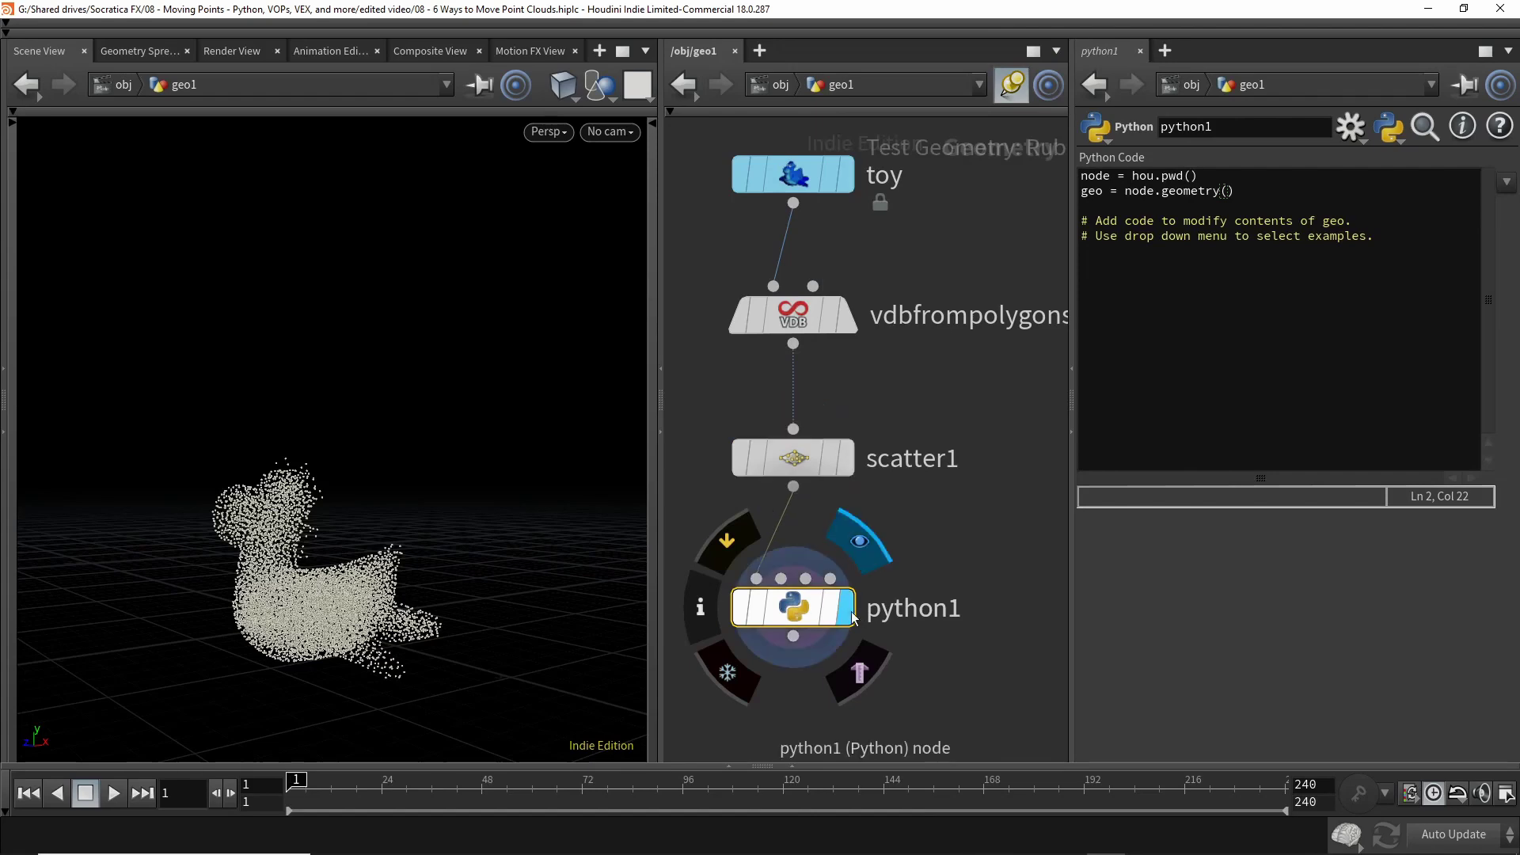
pyautogui.click(1118, 280)
pyautogui.hotkey('ctrl', 'a')
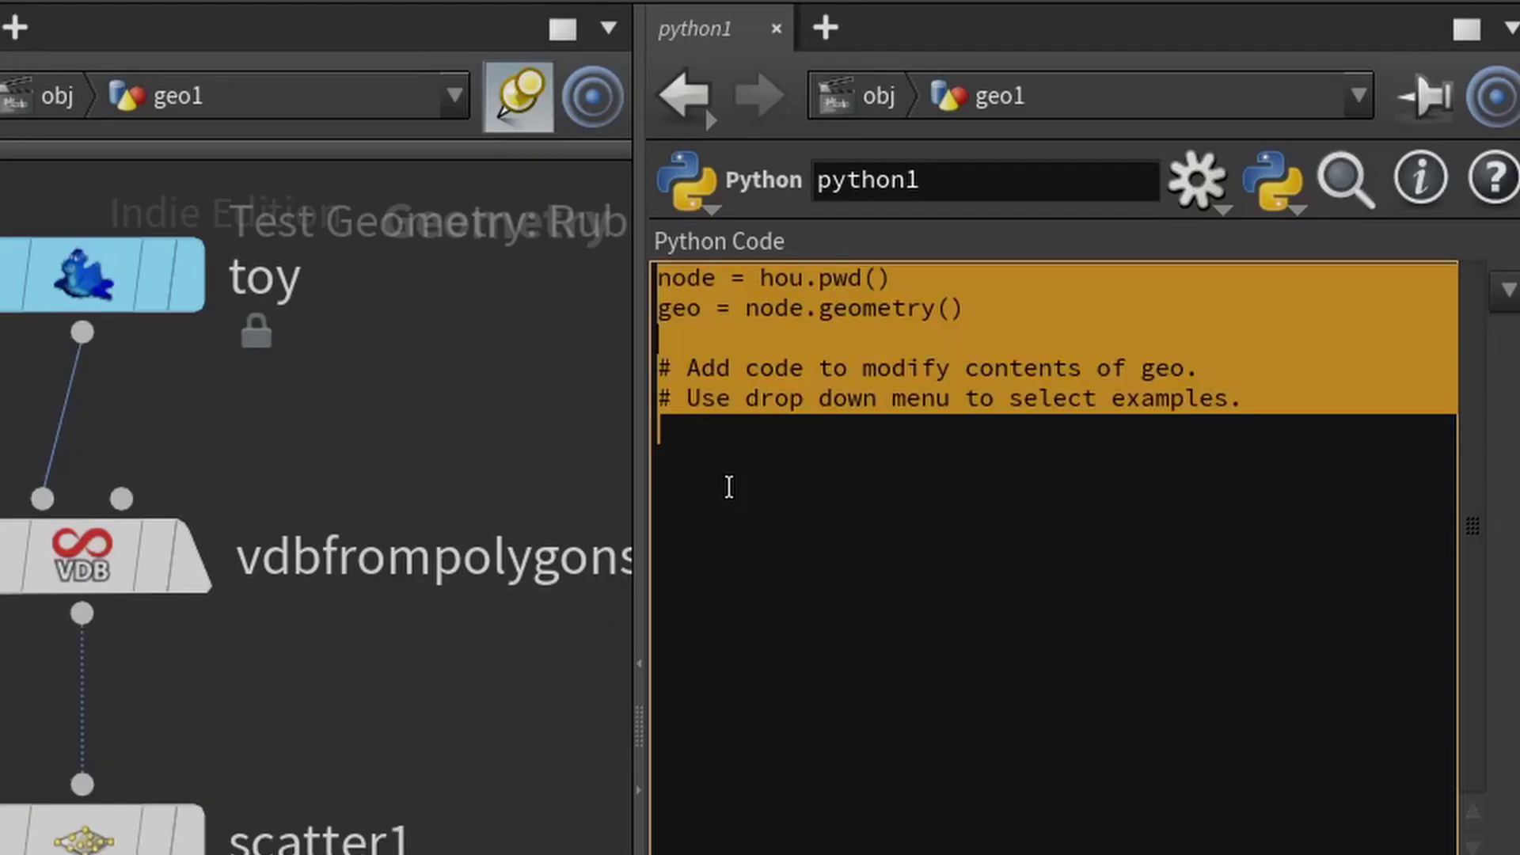
pyautogui.press('BackSpace')
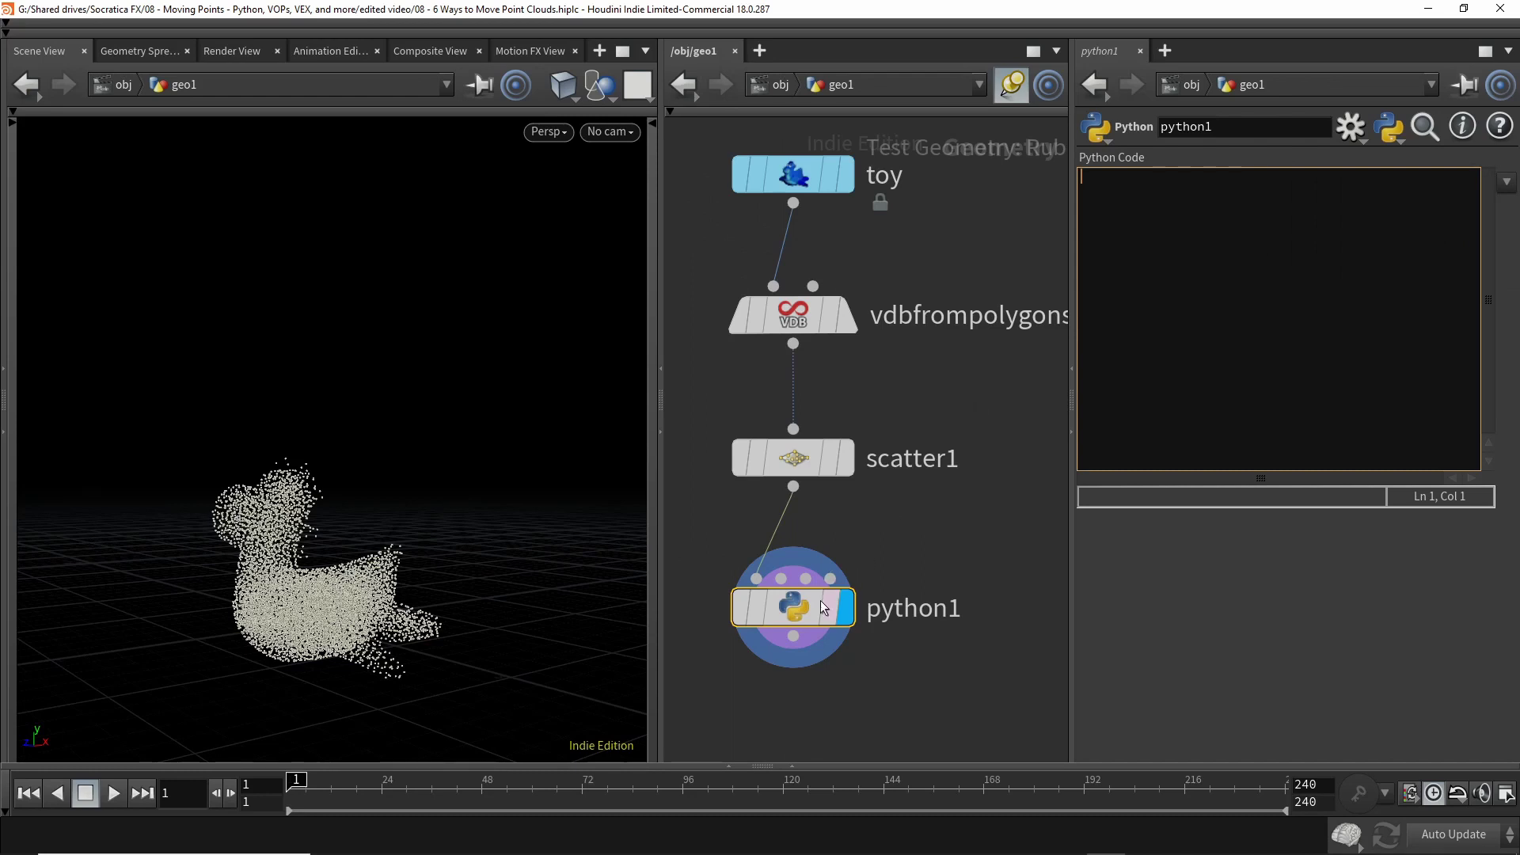
pyautogui.moveTo(800, 611)
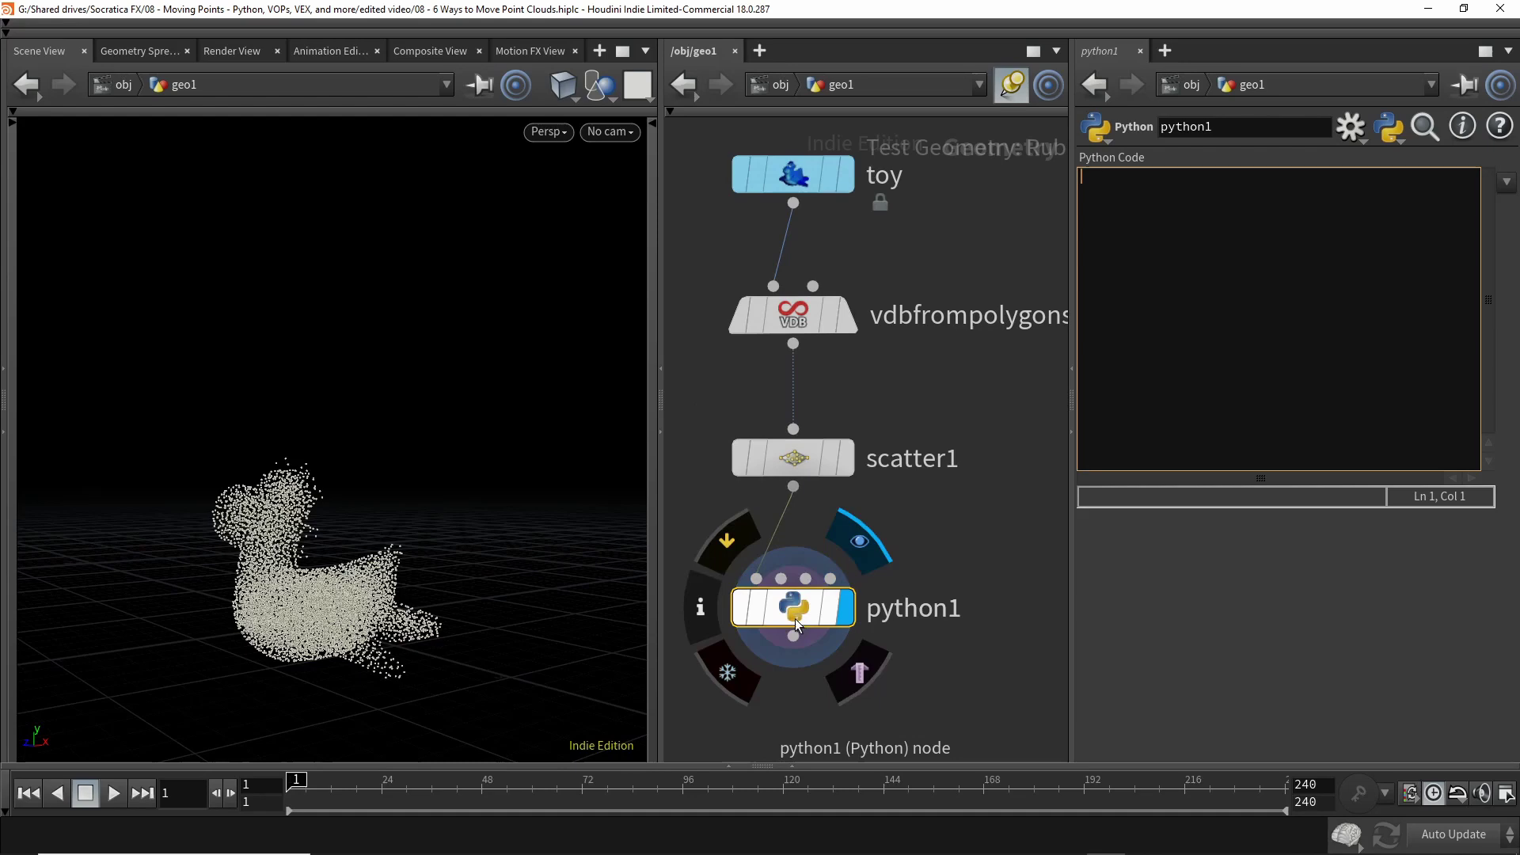
# - Write the first script line: geo = hou.pwd().geometry()
pyautogui.write('geo = ')
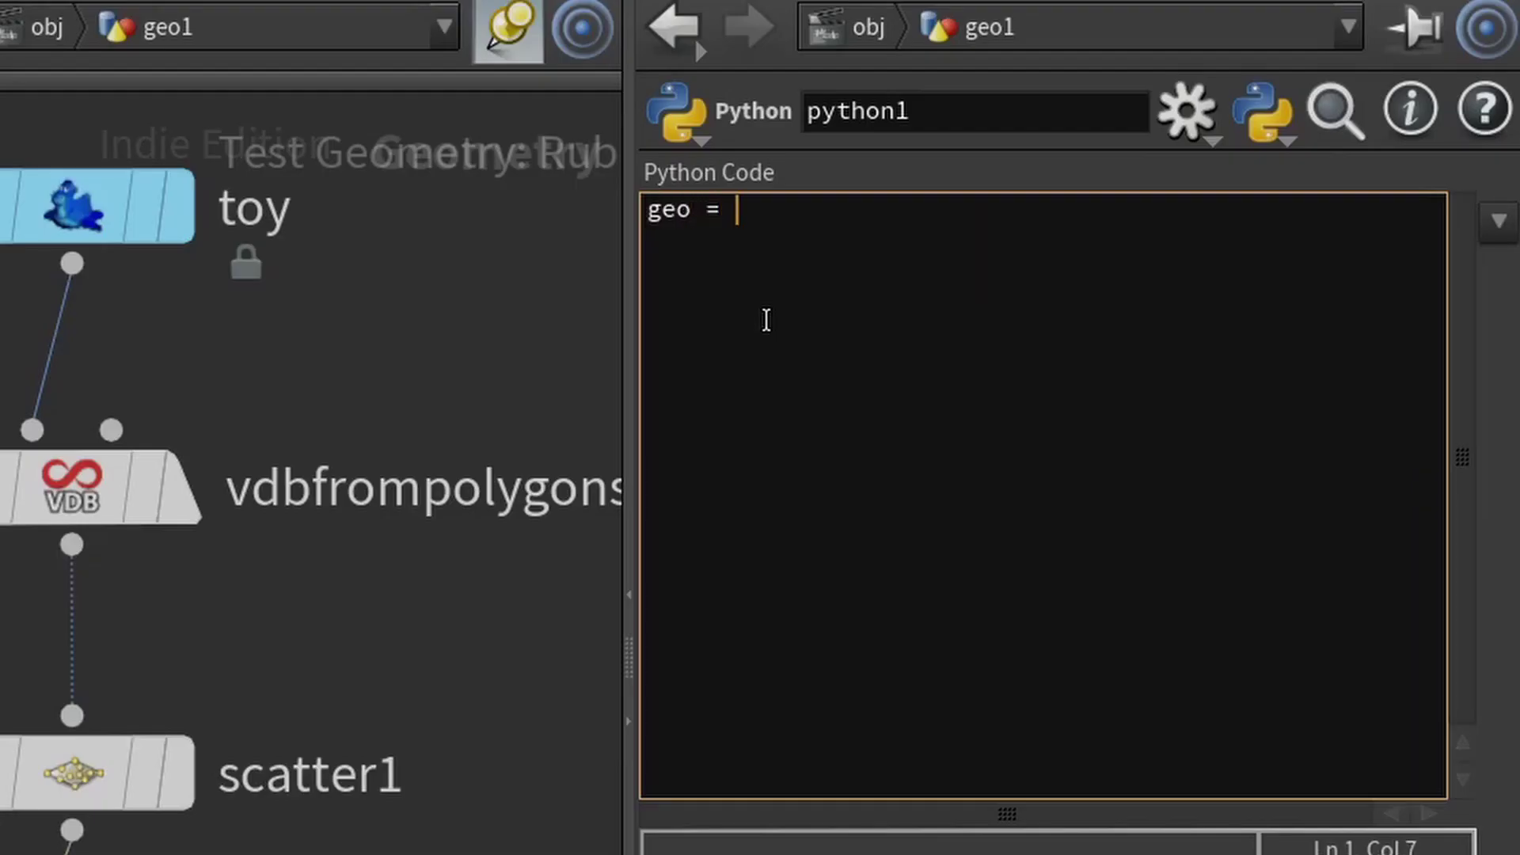
pyautogui.write('hou.')
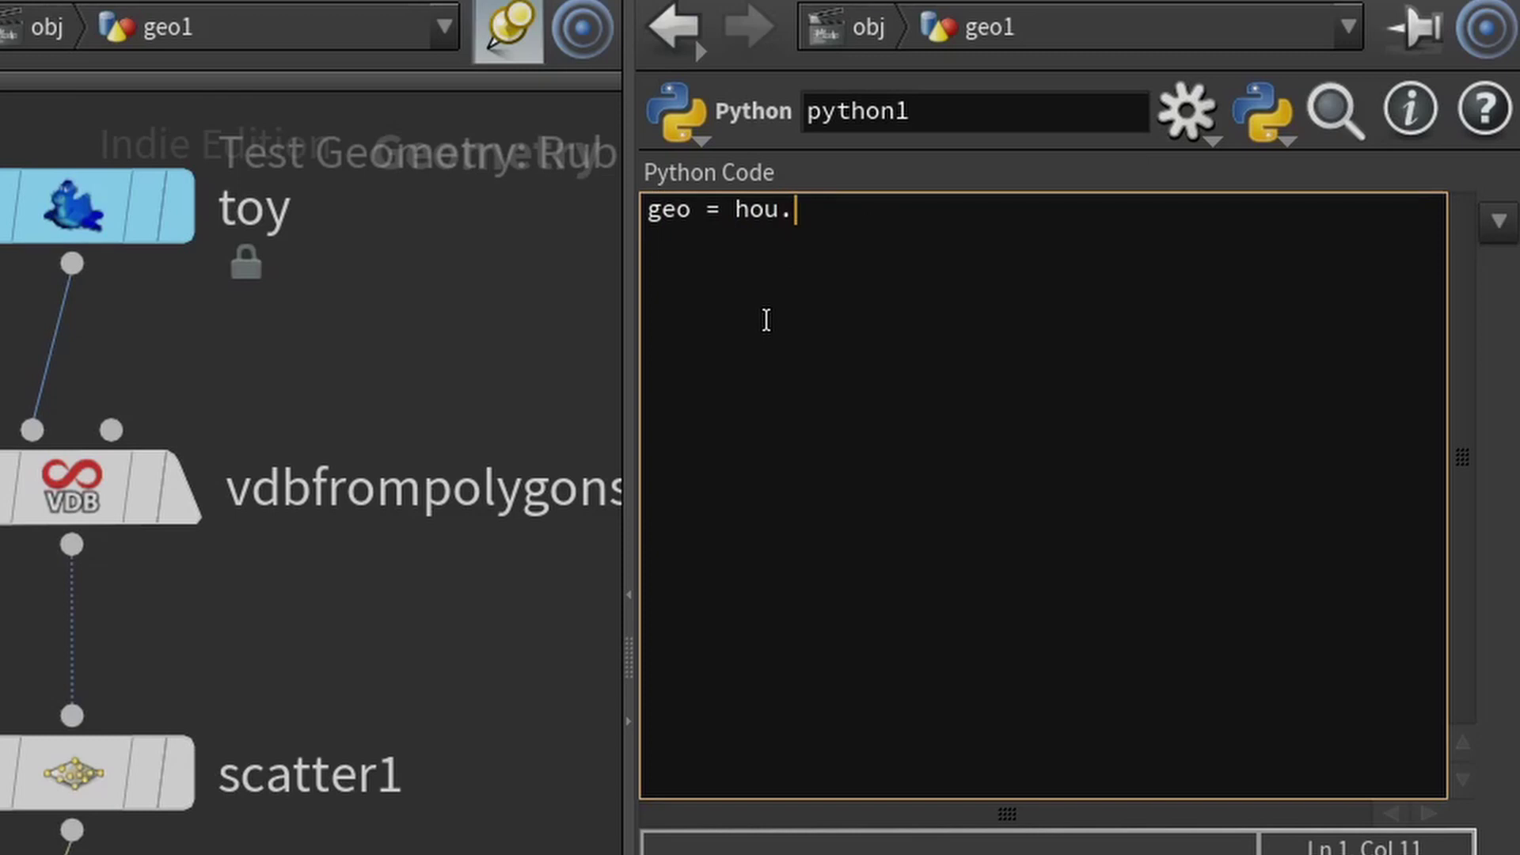
pyautogui.write('pwd()')
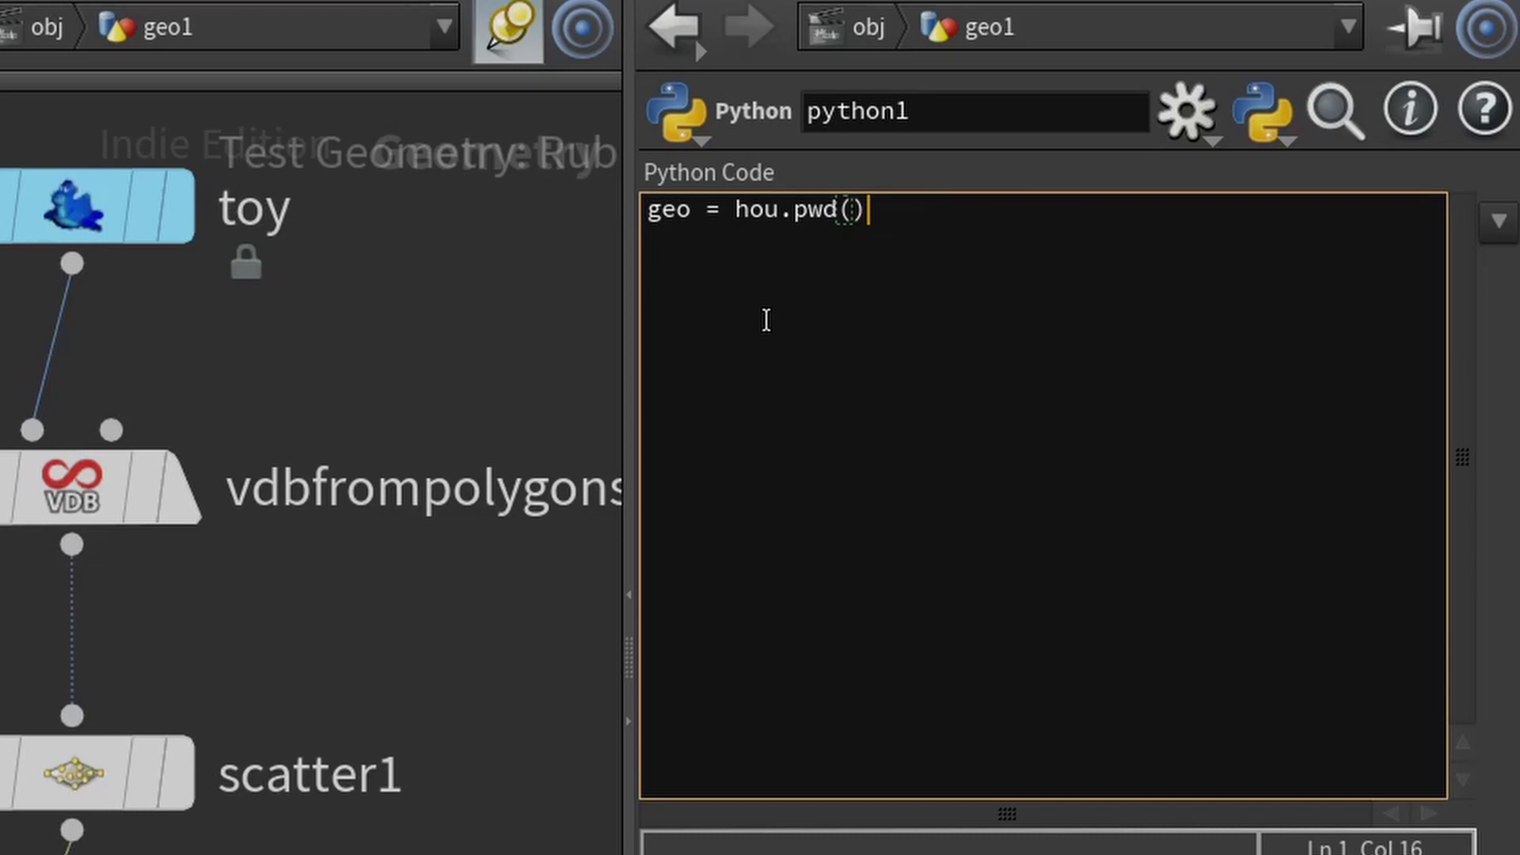
pyautogui.write('.geometry()')
pyautogui.press('Return')
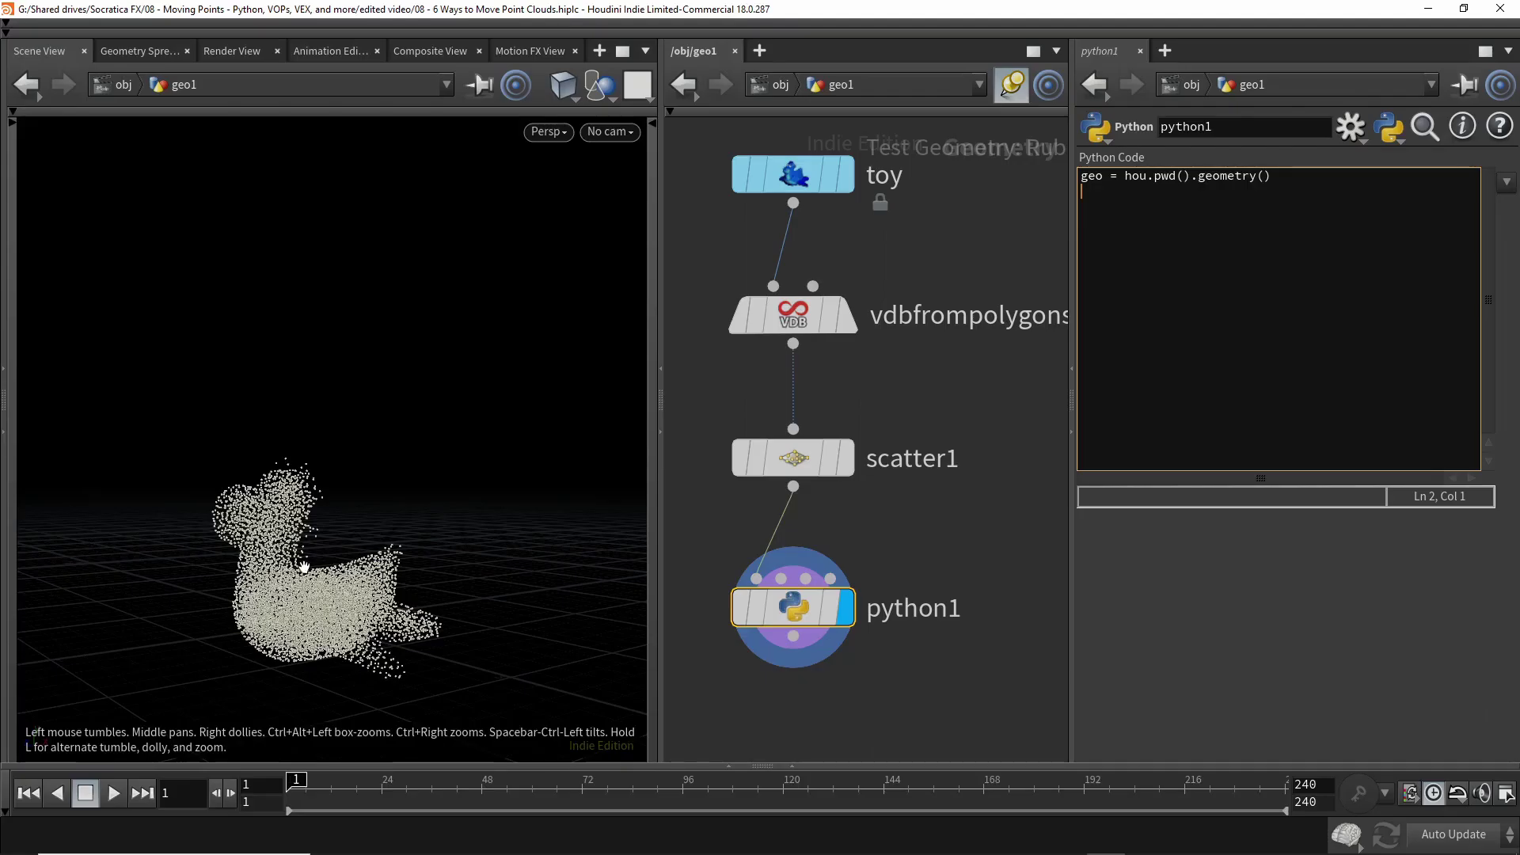
pyautogui.moveTo(303, 566); pyautogui.dragTo(314, 617)
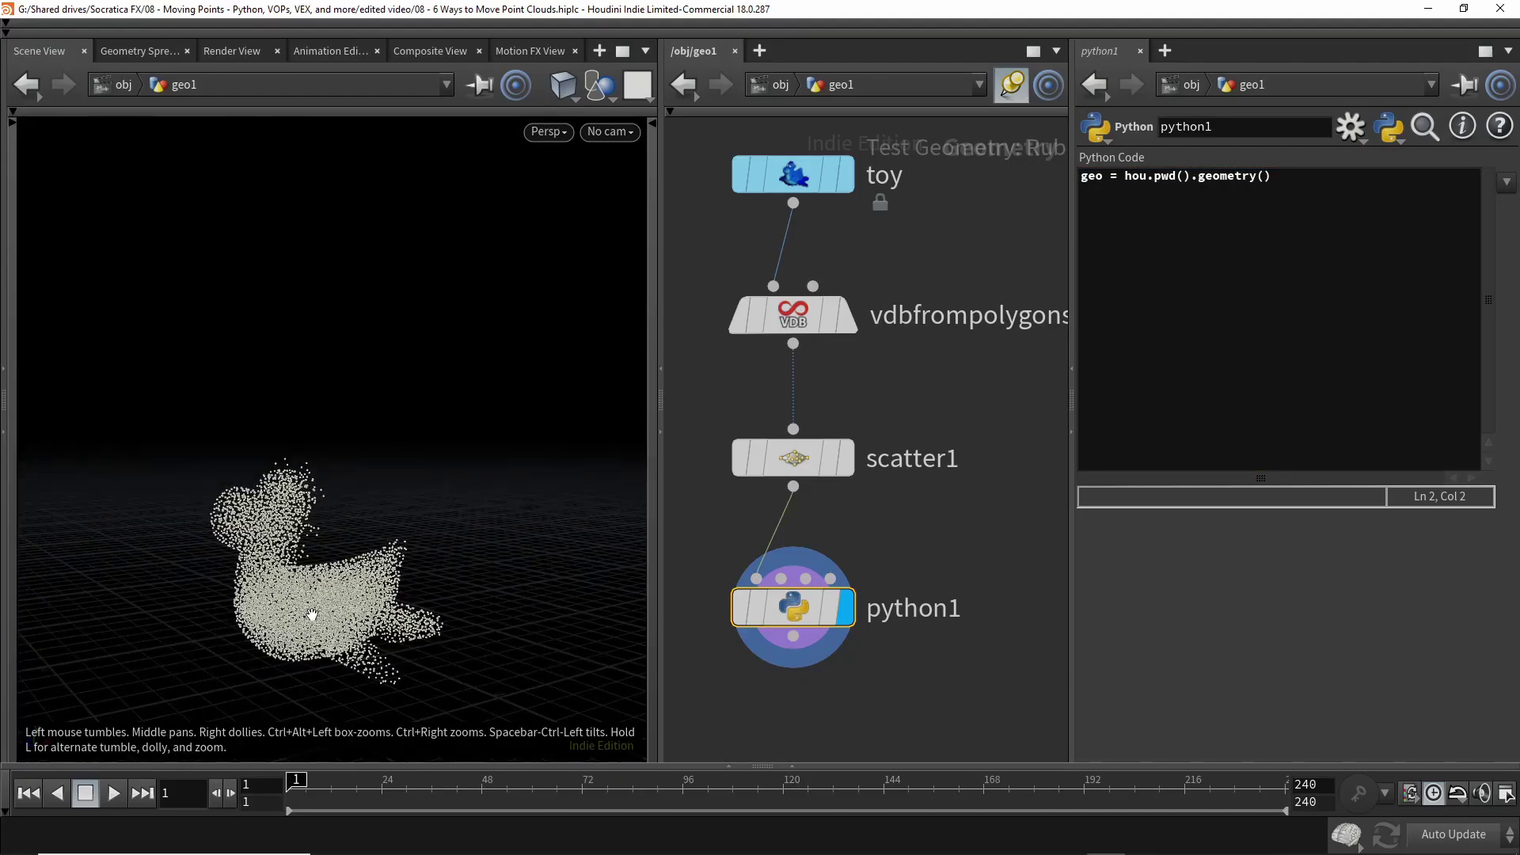
pyautogui.moveTo(384, 787); pyautogui.dragTo(292, 788)
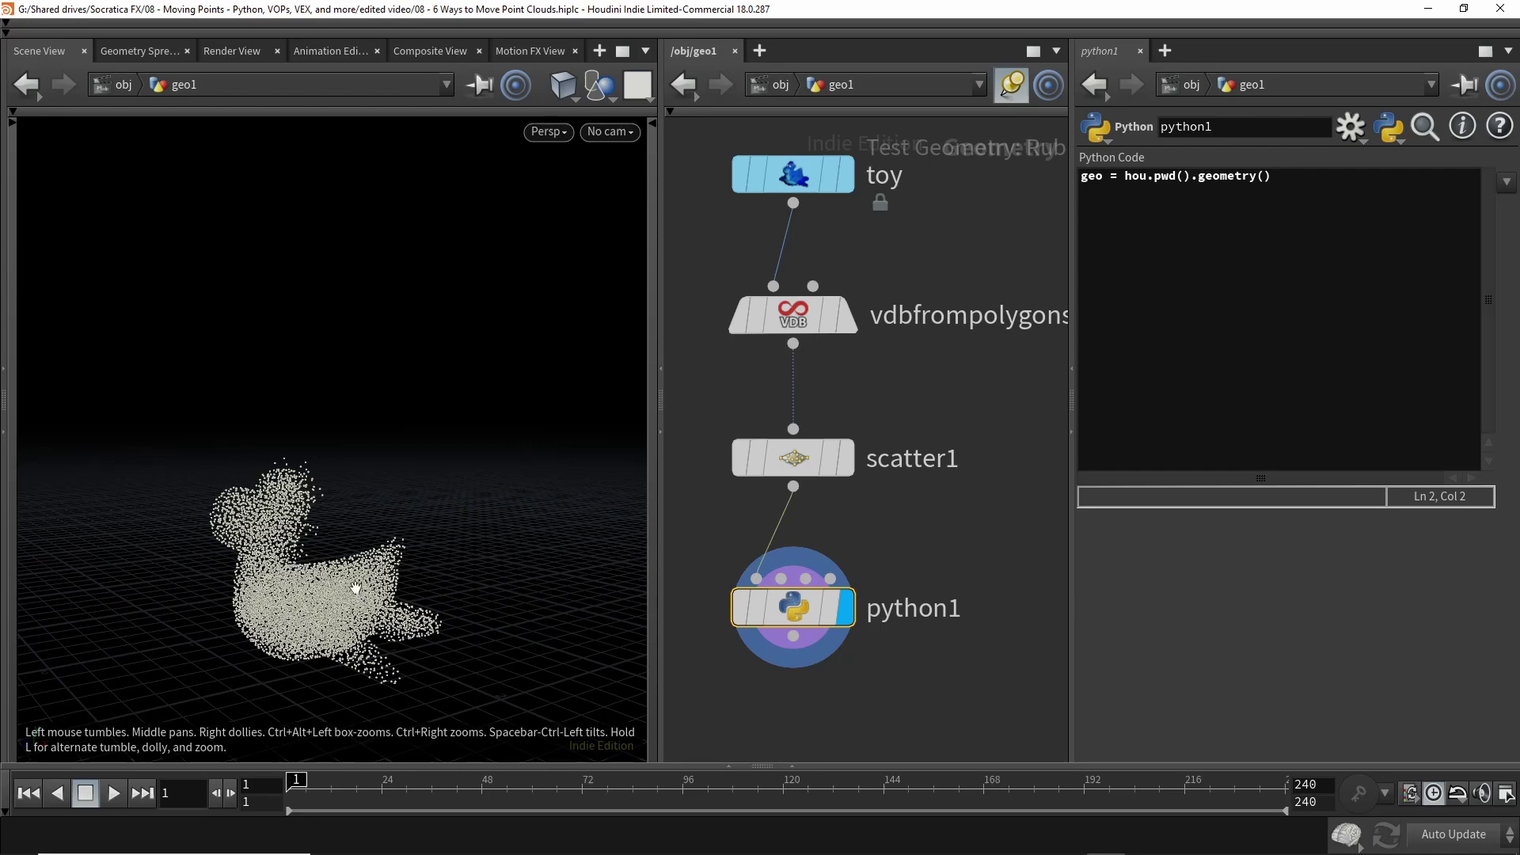
# - Add t = hou.time(), pts = geo.points(), and a loop offsetting each point by hou.Vector3(0, t, 0)
pyautogui.click(1118, 204)
pyautogui.write('t')
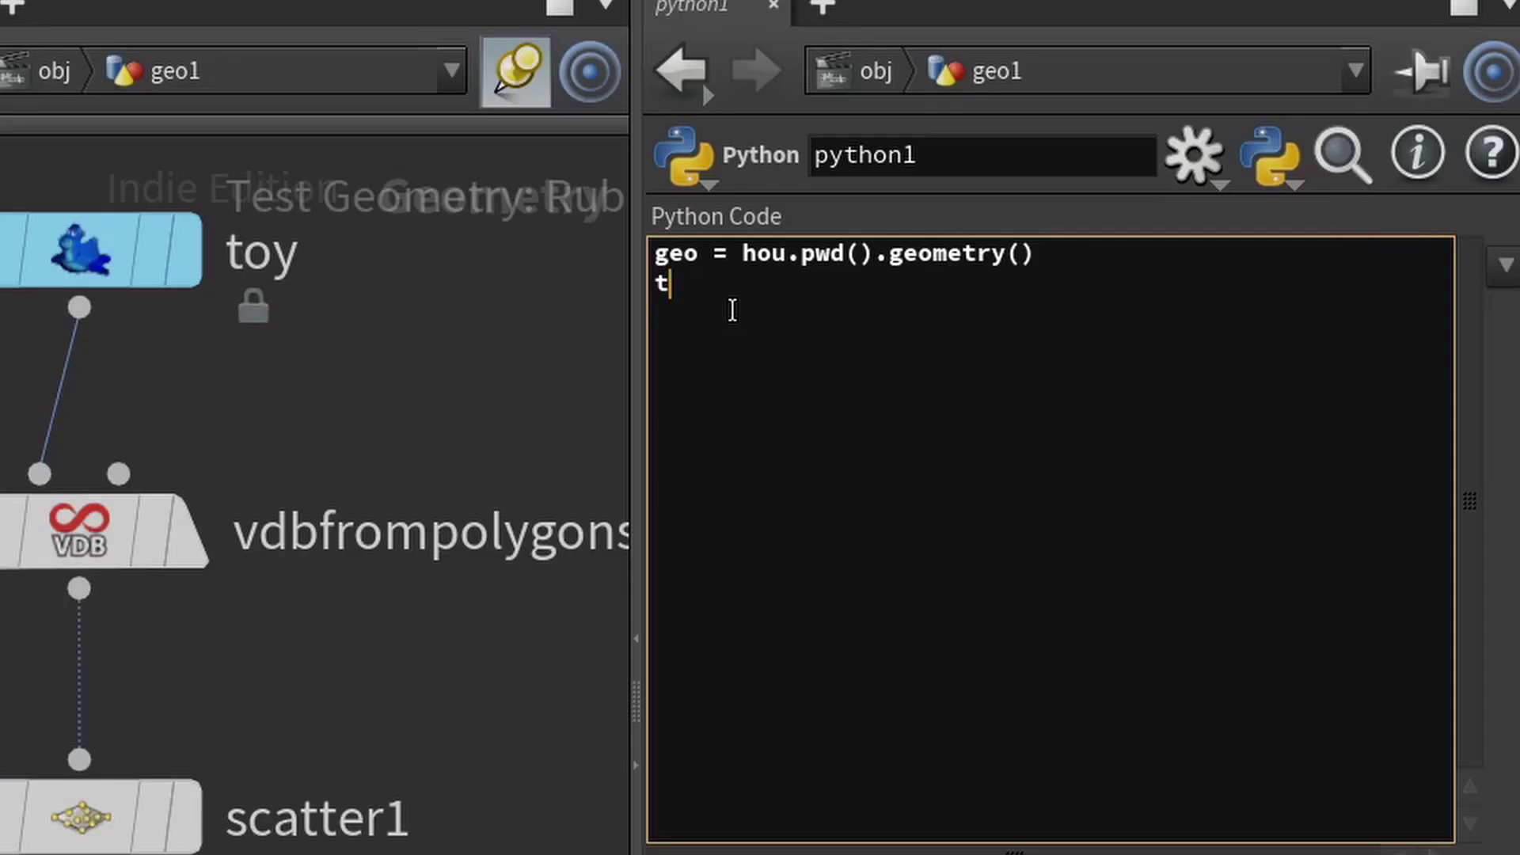
pyautogui.write(' = hou.time()')
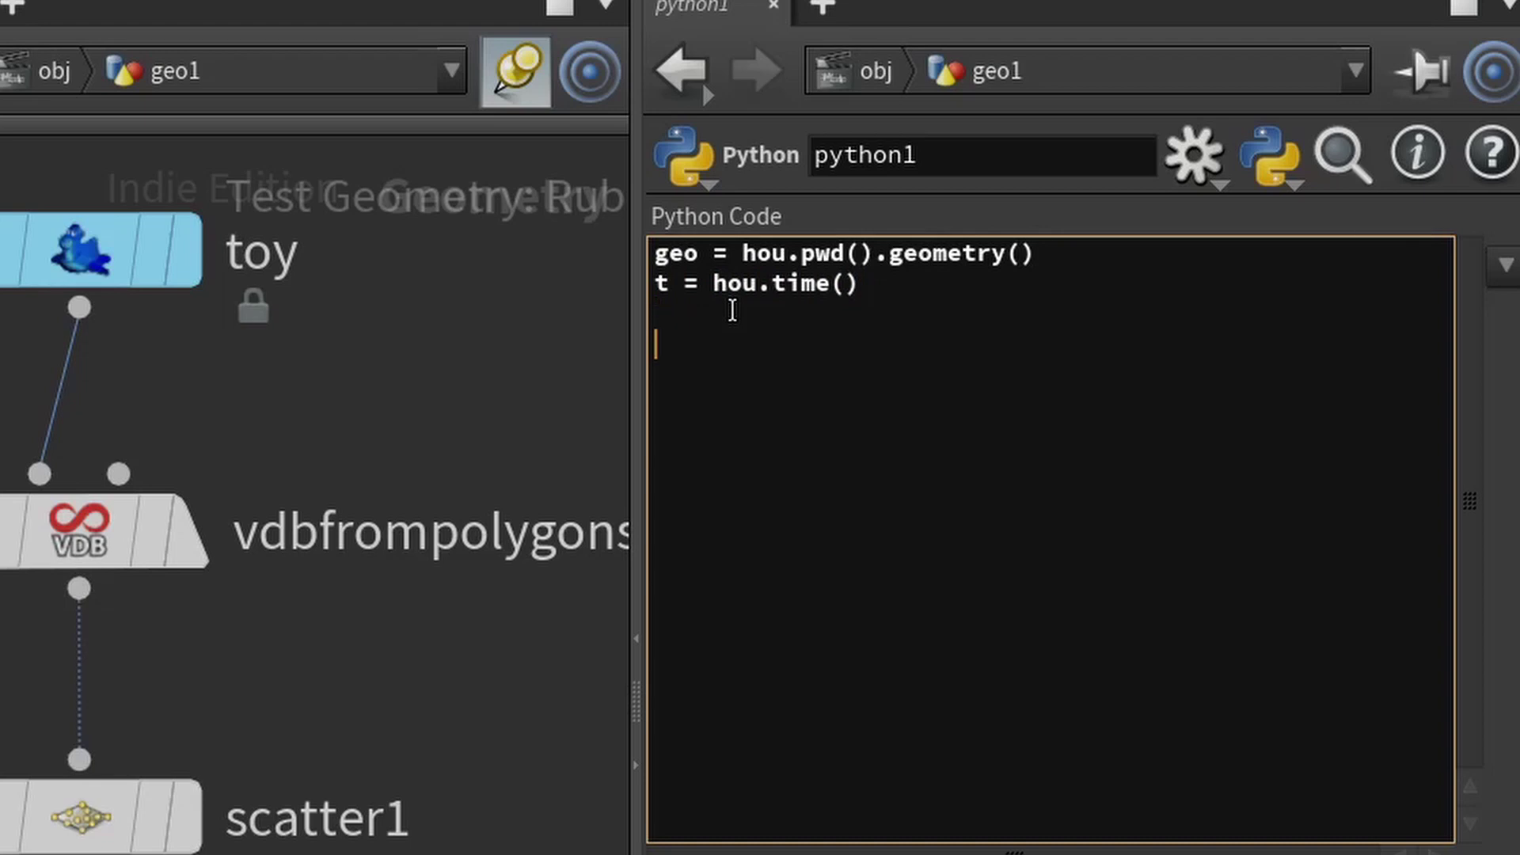
pyautogui.write('pts = geo.')
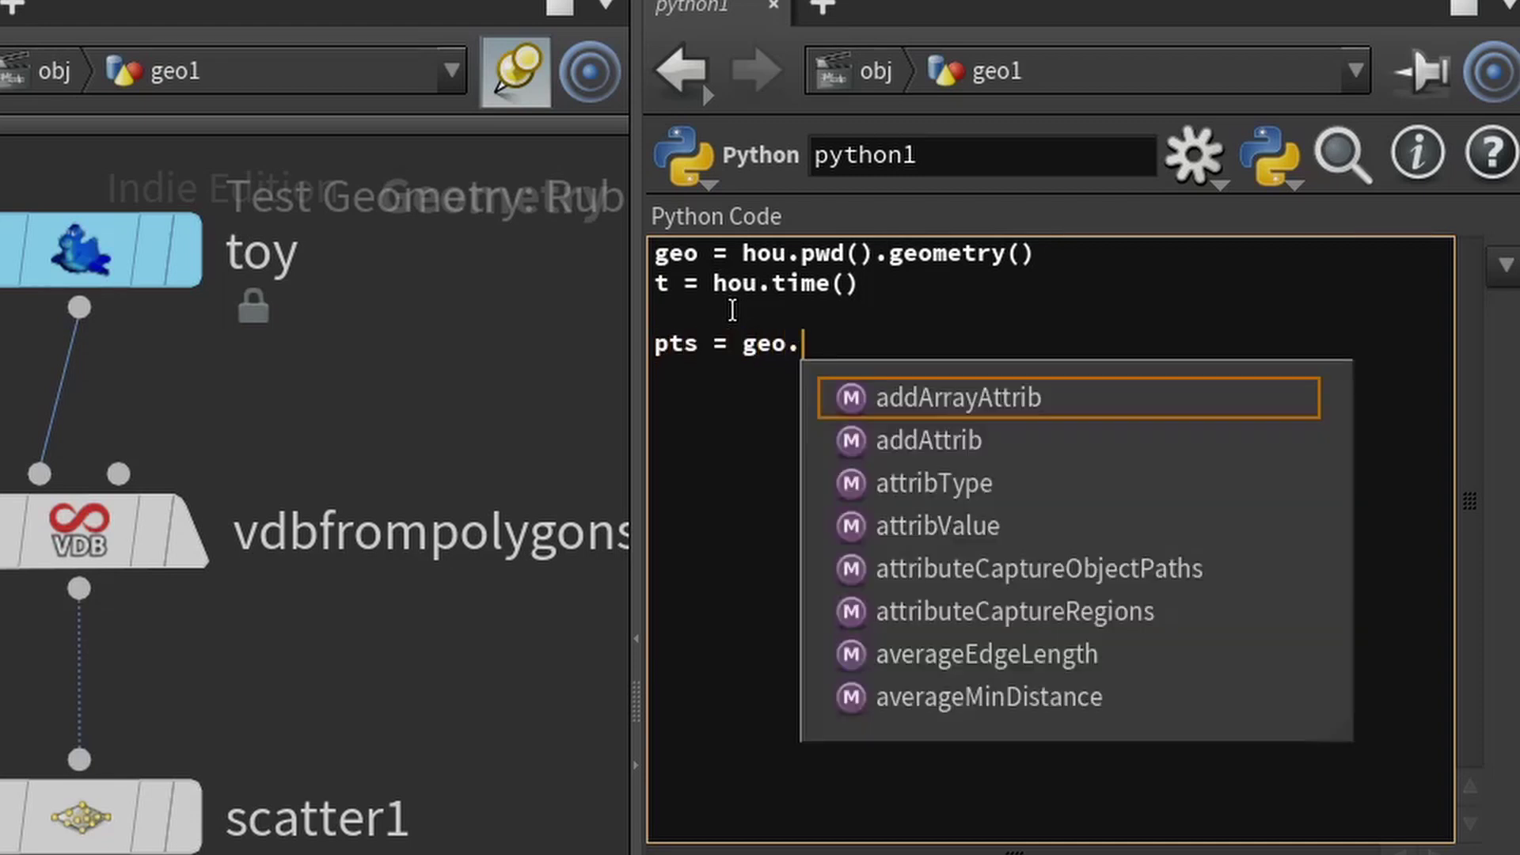
pyautogui.write('points')
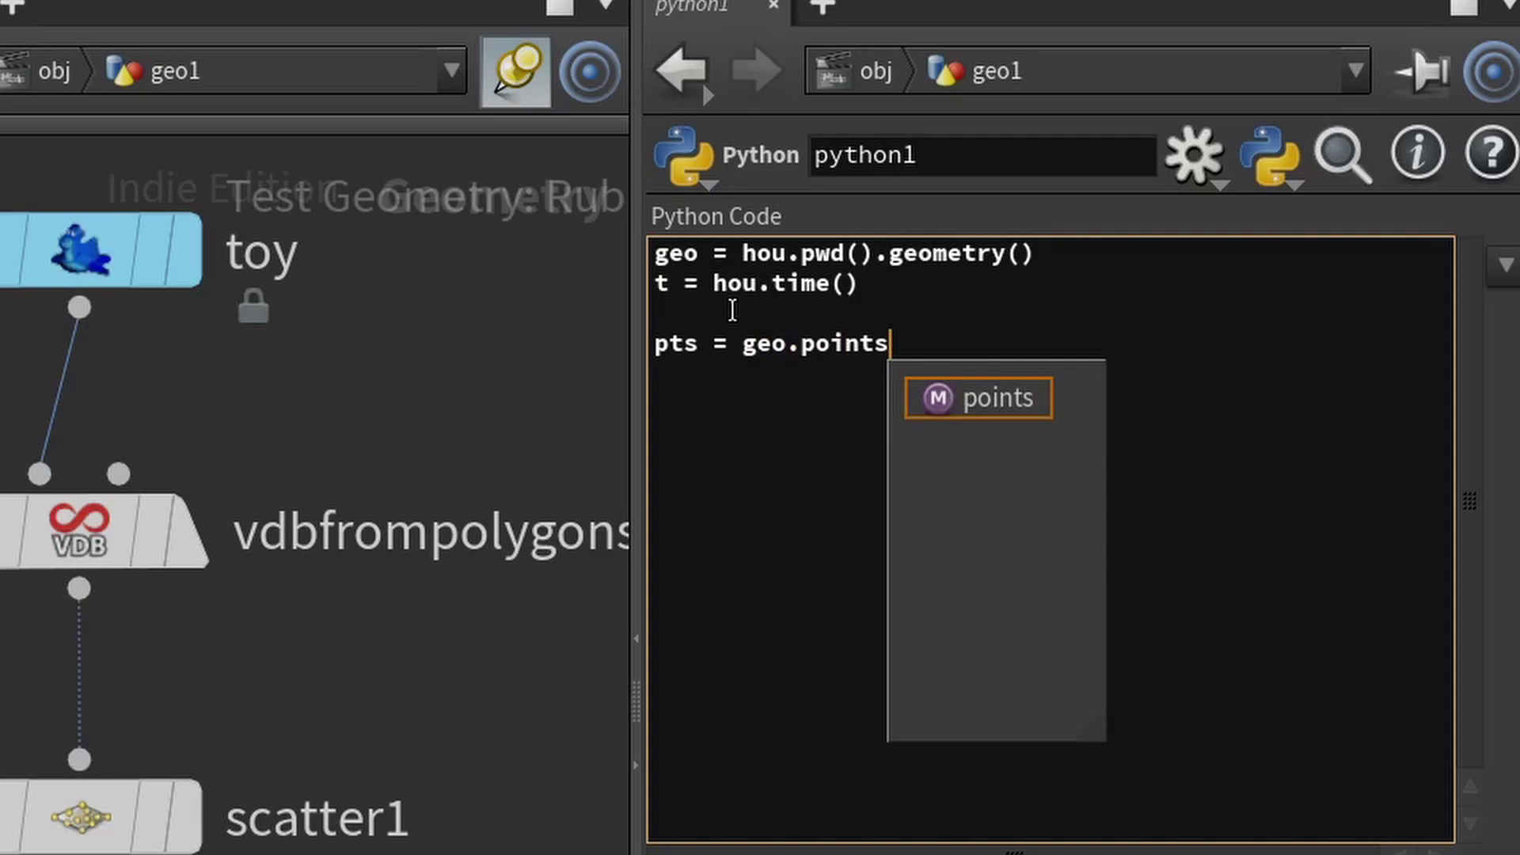
pyautogui.press('Return')
pyautogui.press('Return')
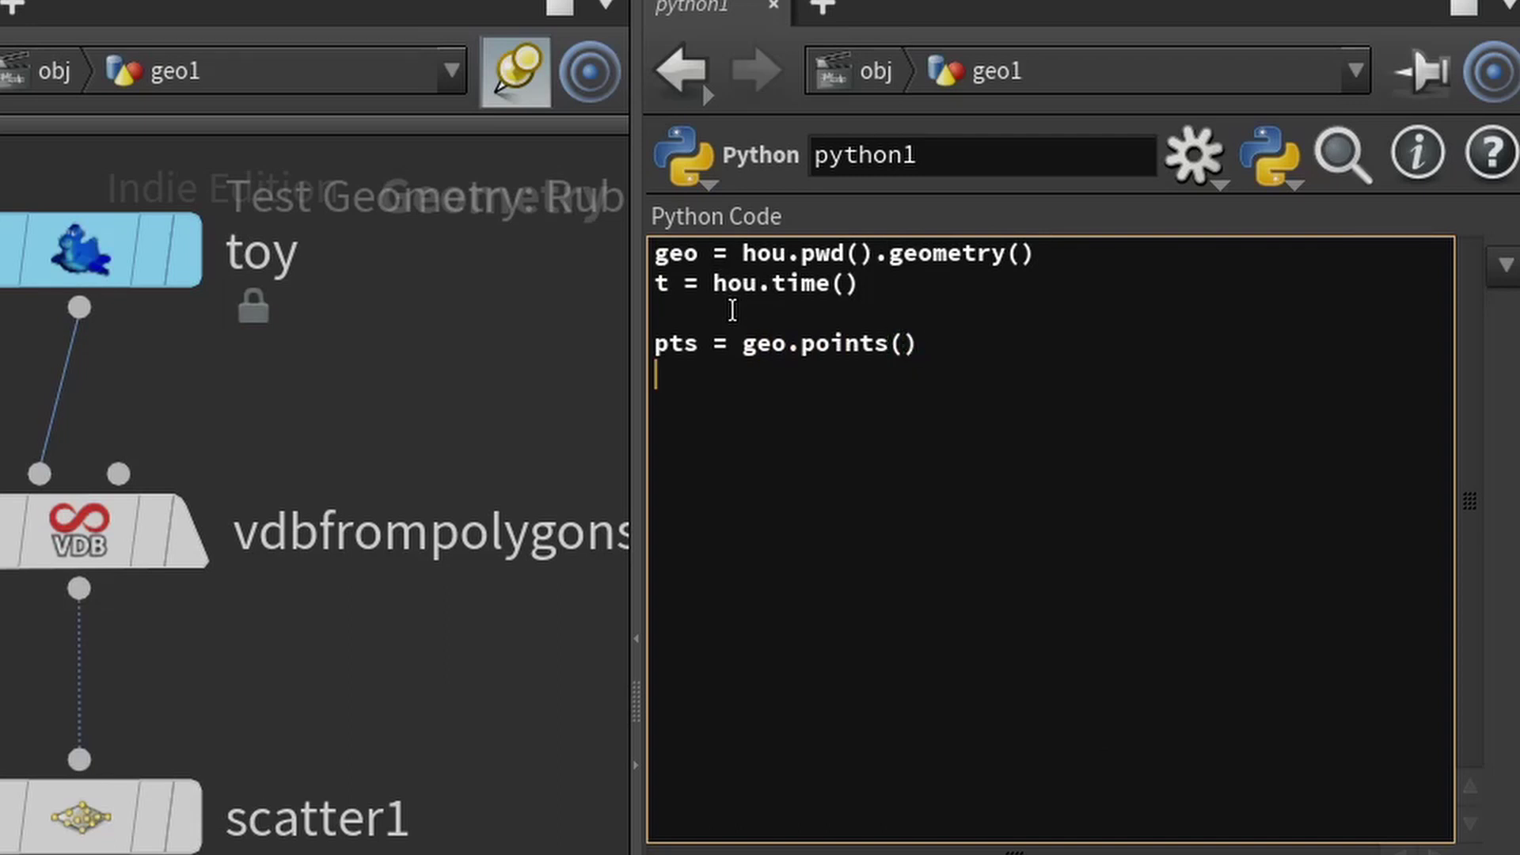
pyautogui.write('for pt in pts:   ')
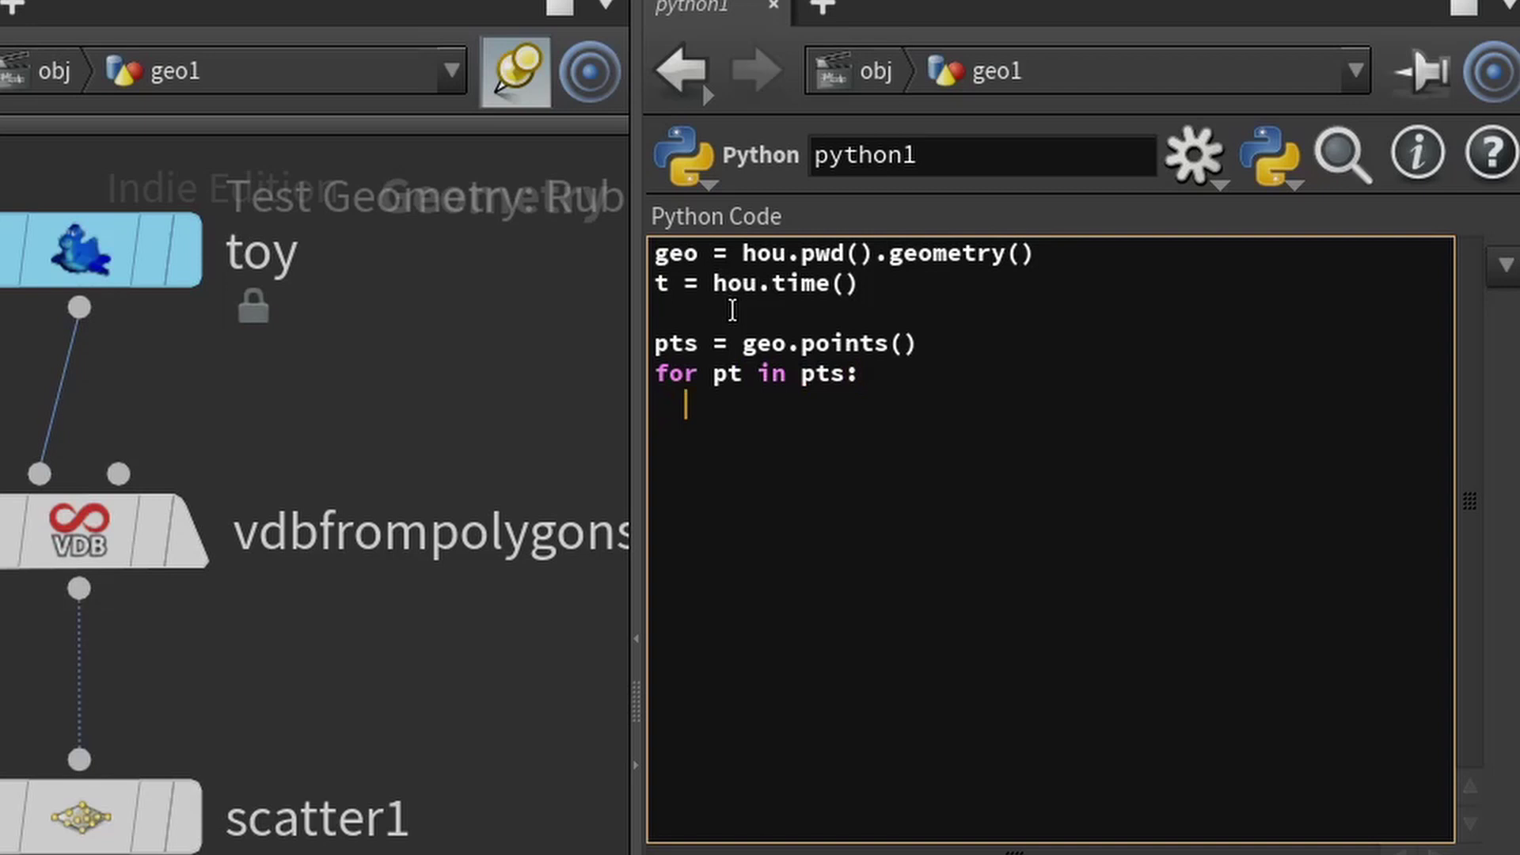
pyautogui.write('pos = pt.pos')
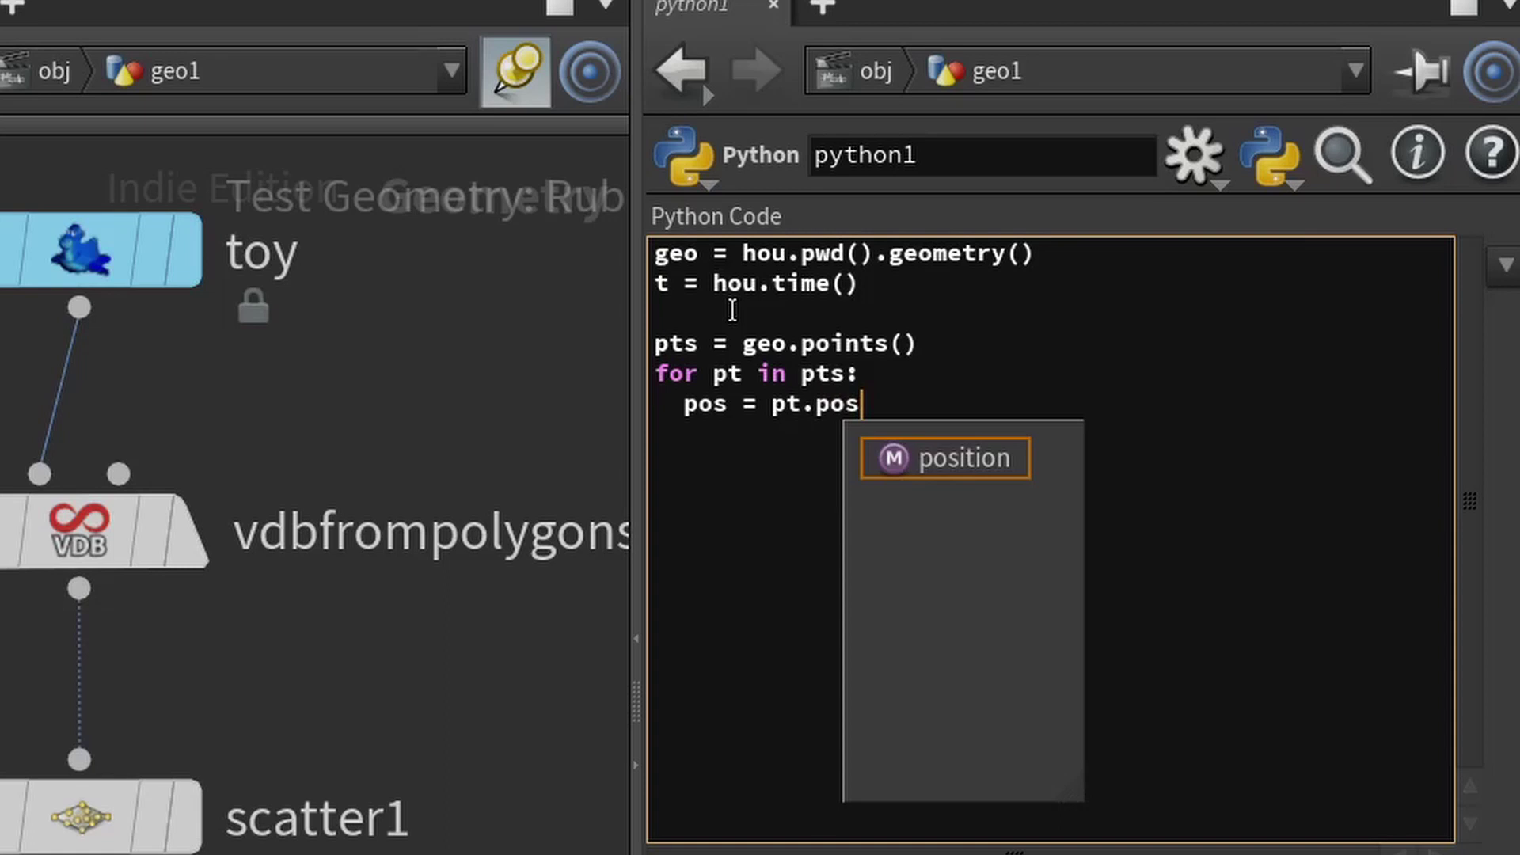
pyautogui.write('ition() +')
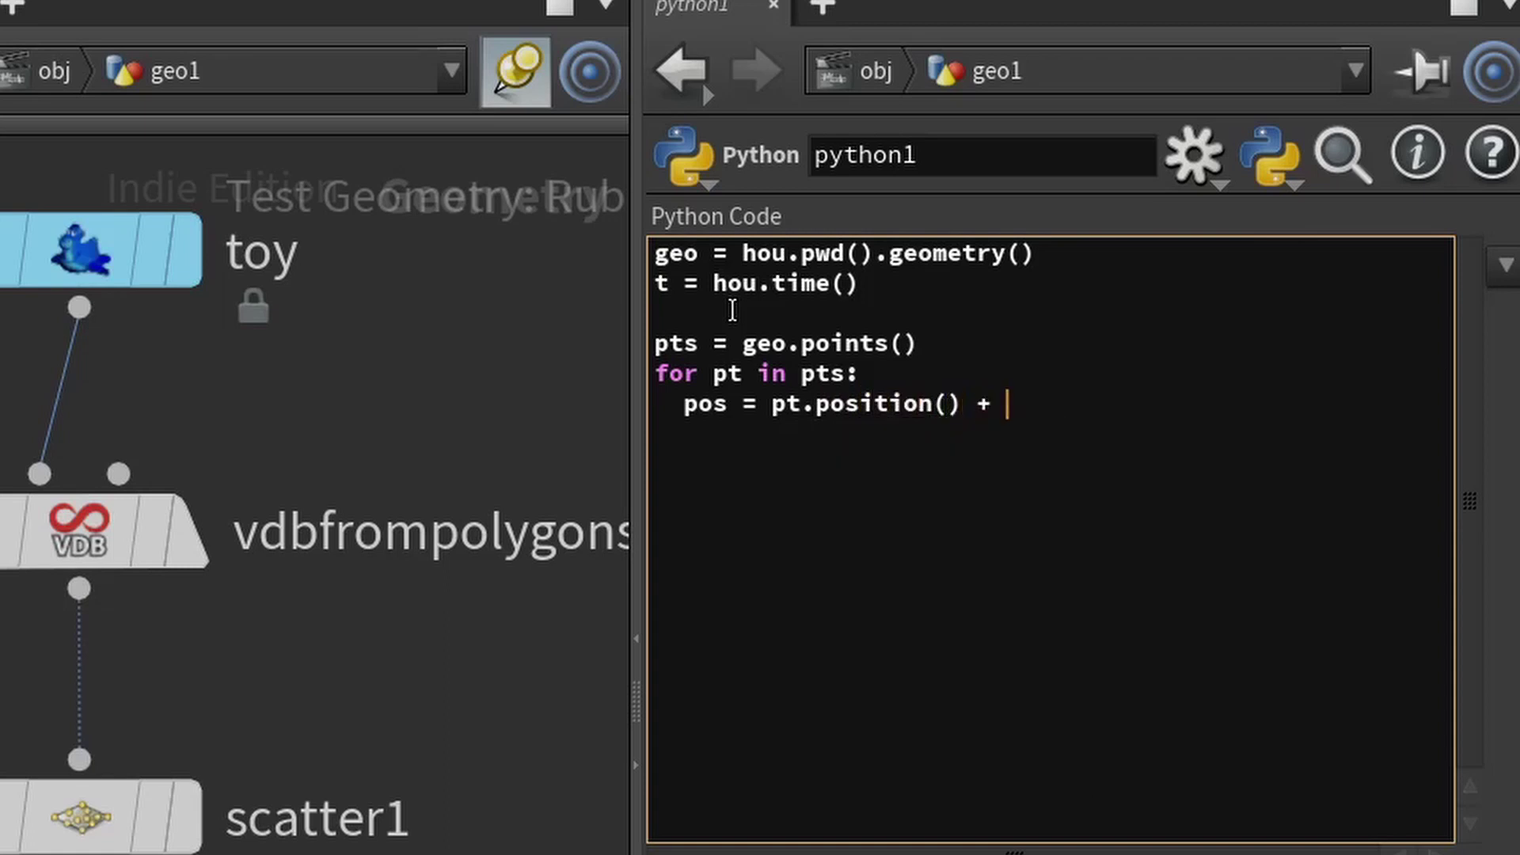
pyautogui.write(' hou.Vecto')
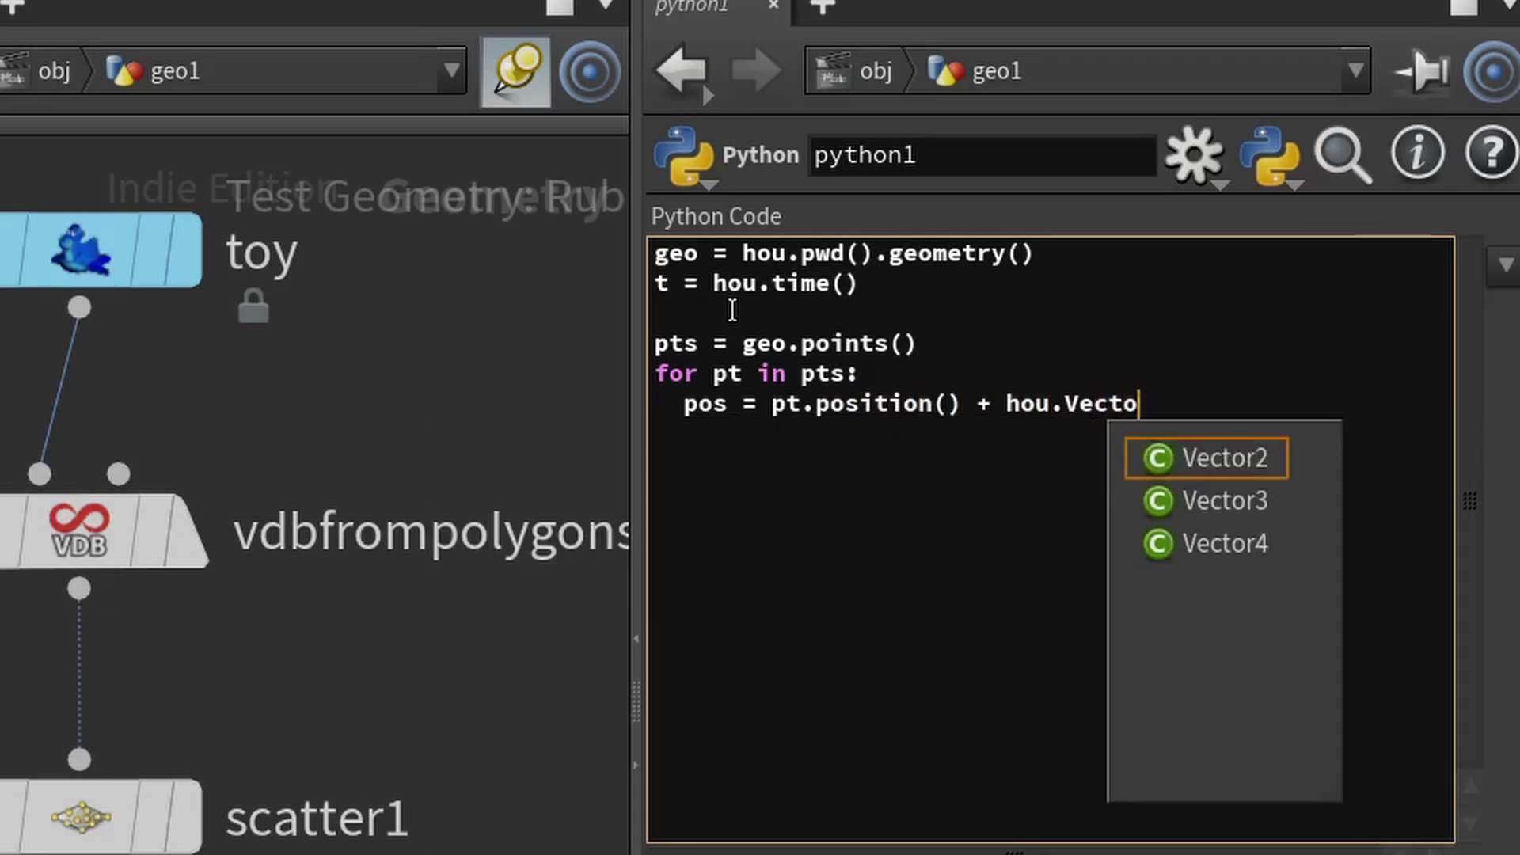
pyautogui.write('r3(0, t, 0')
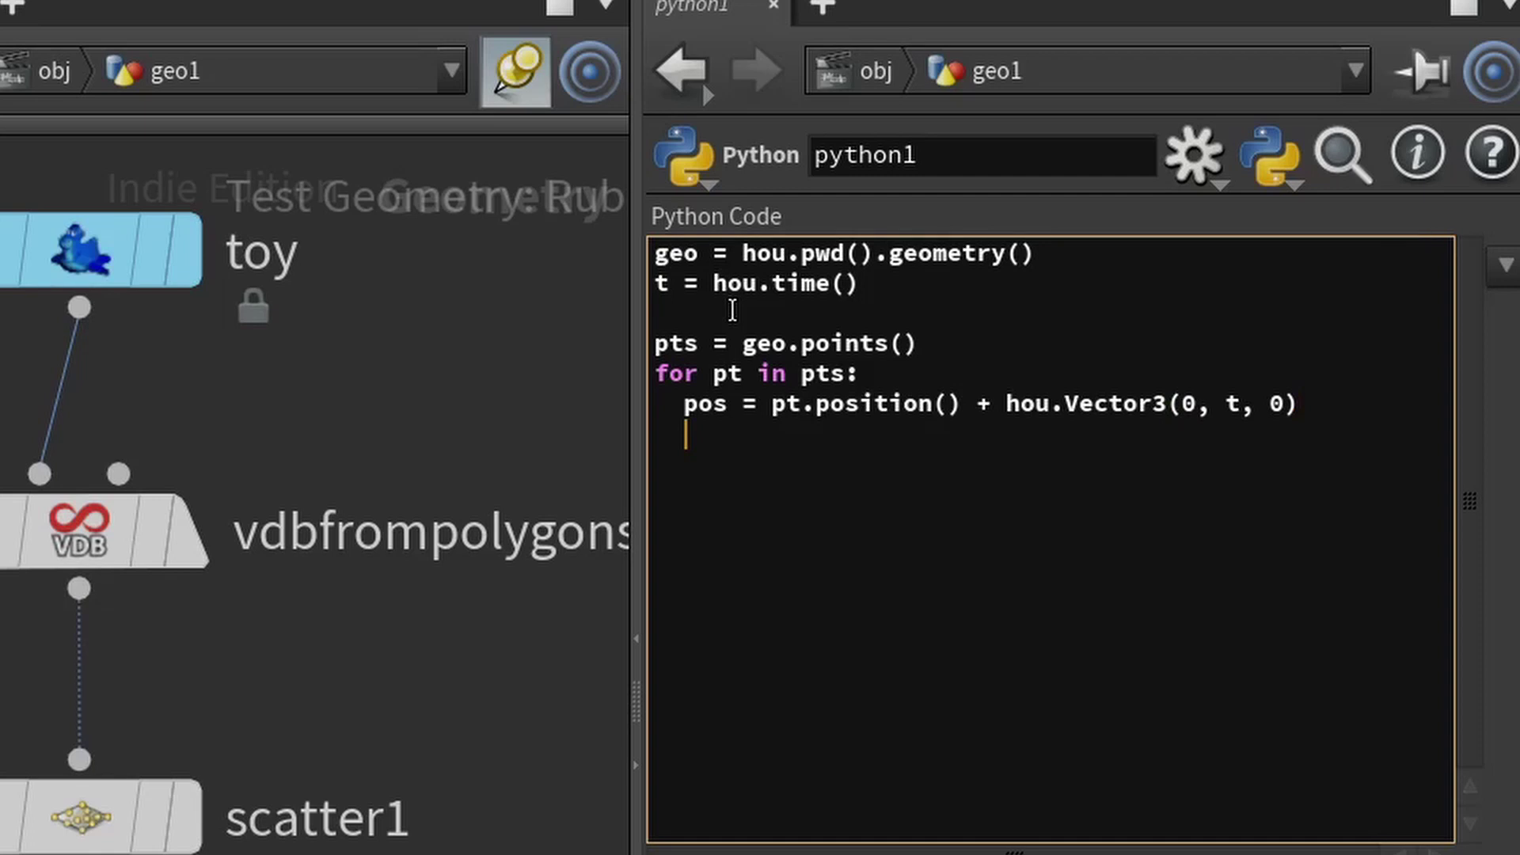
pyautogui.write('.set')
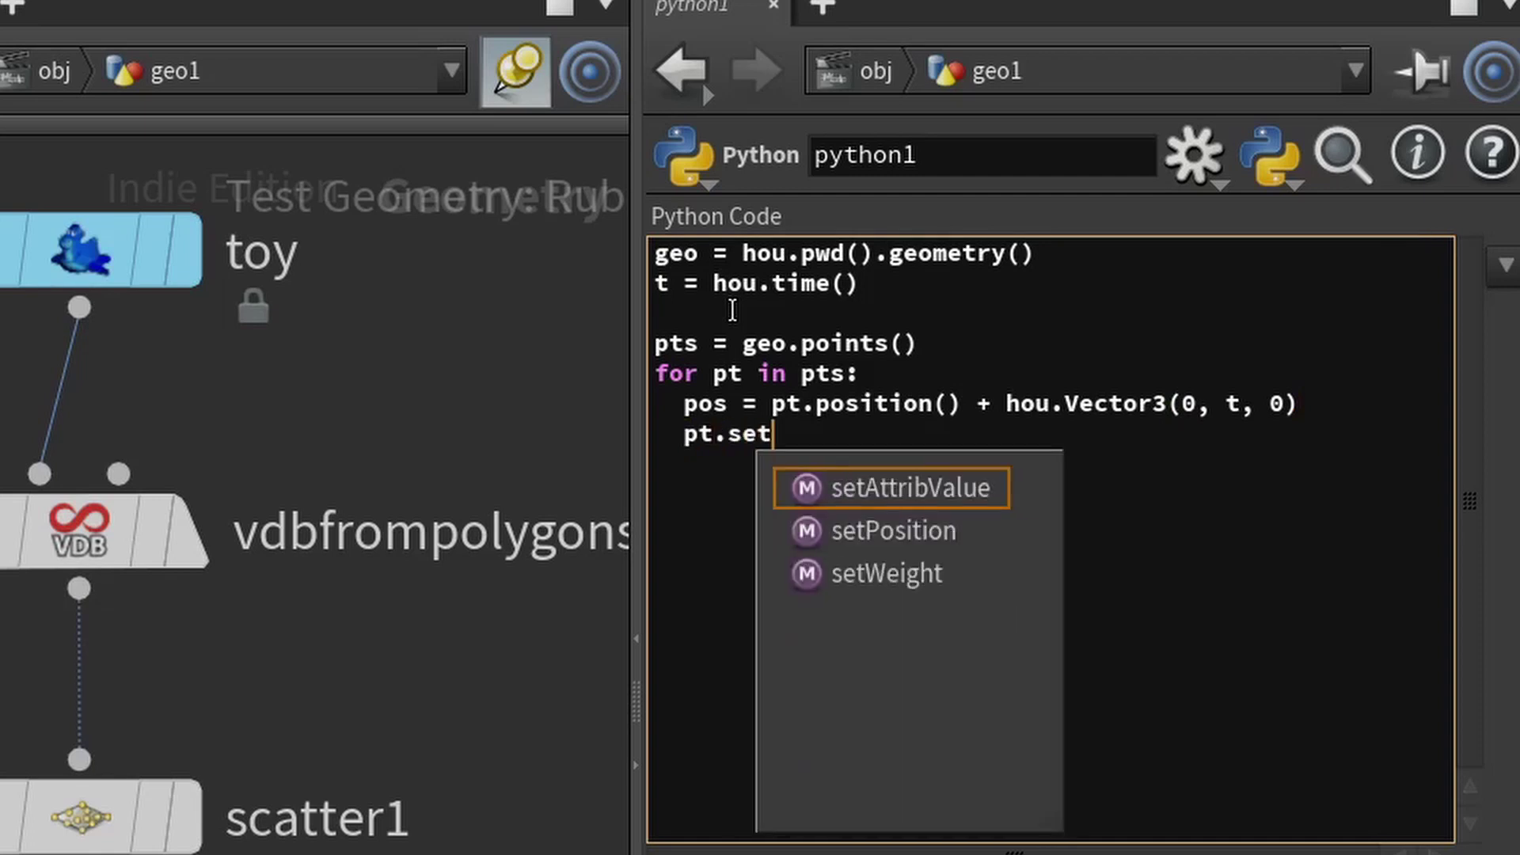
pyautogui.write('Position(g')
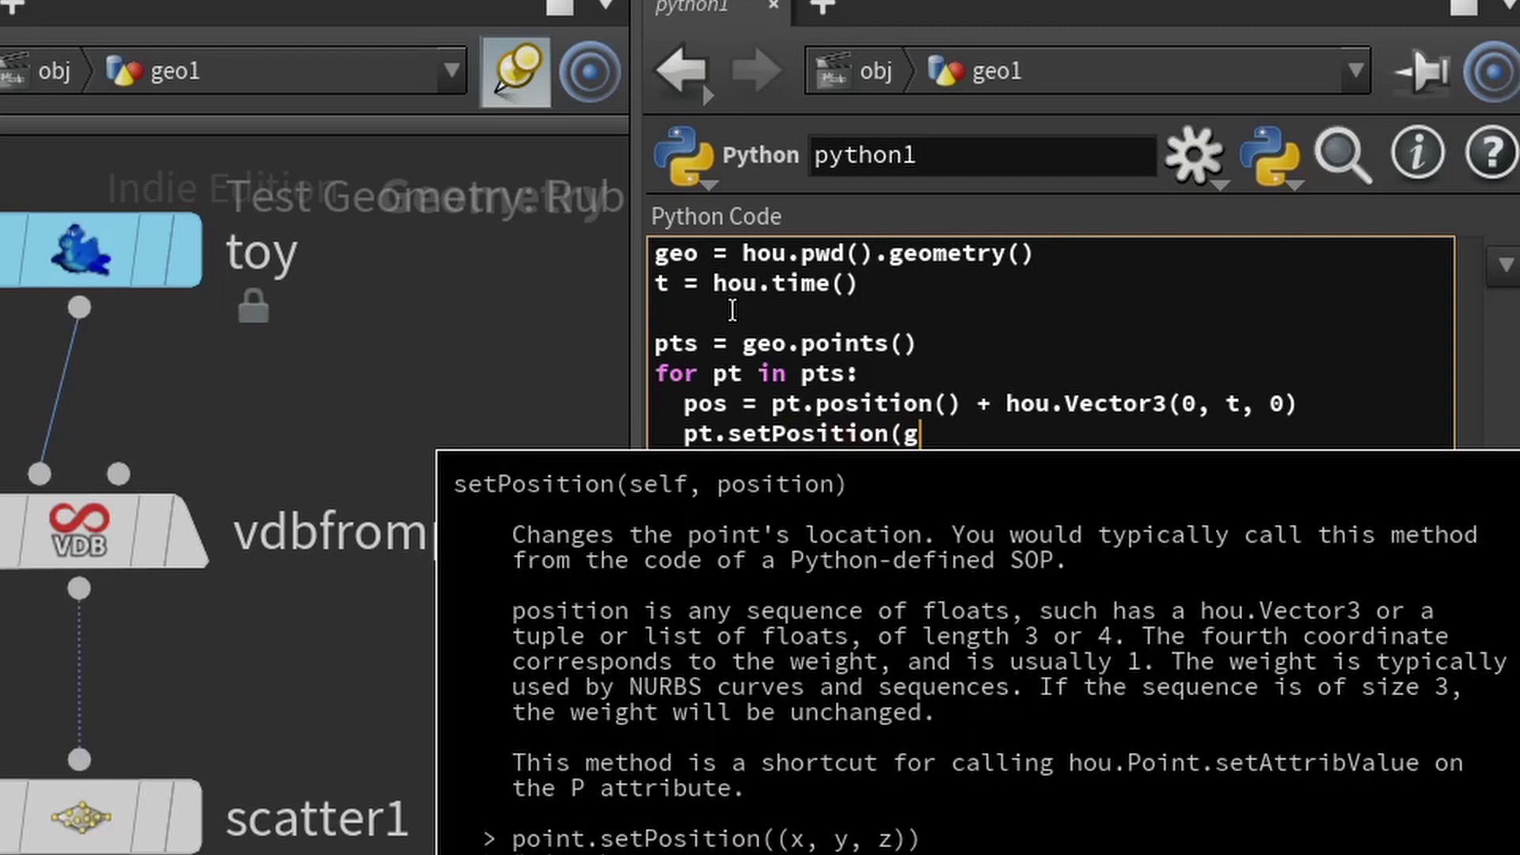
pyautogui.write('os)')
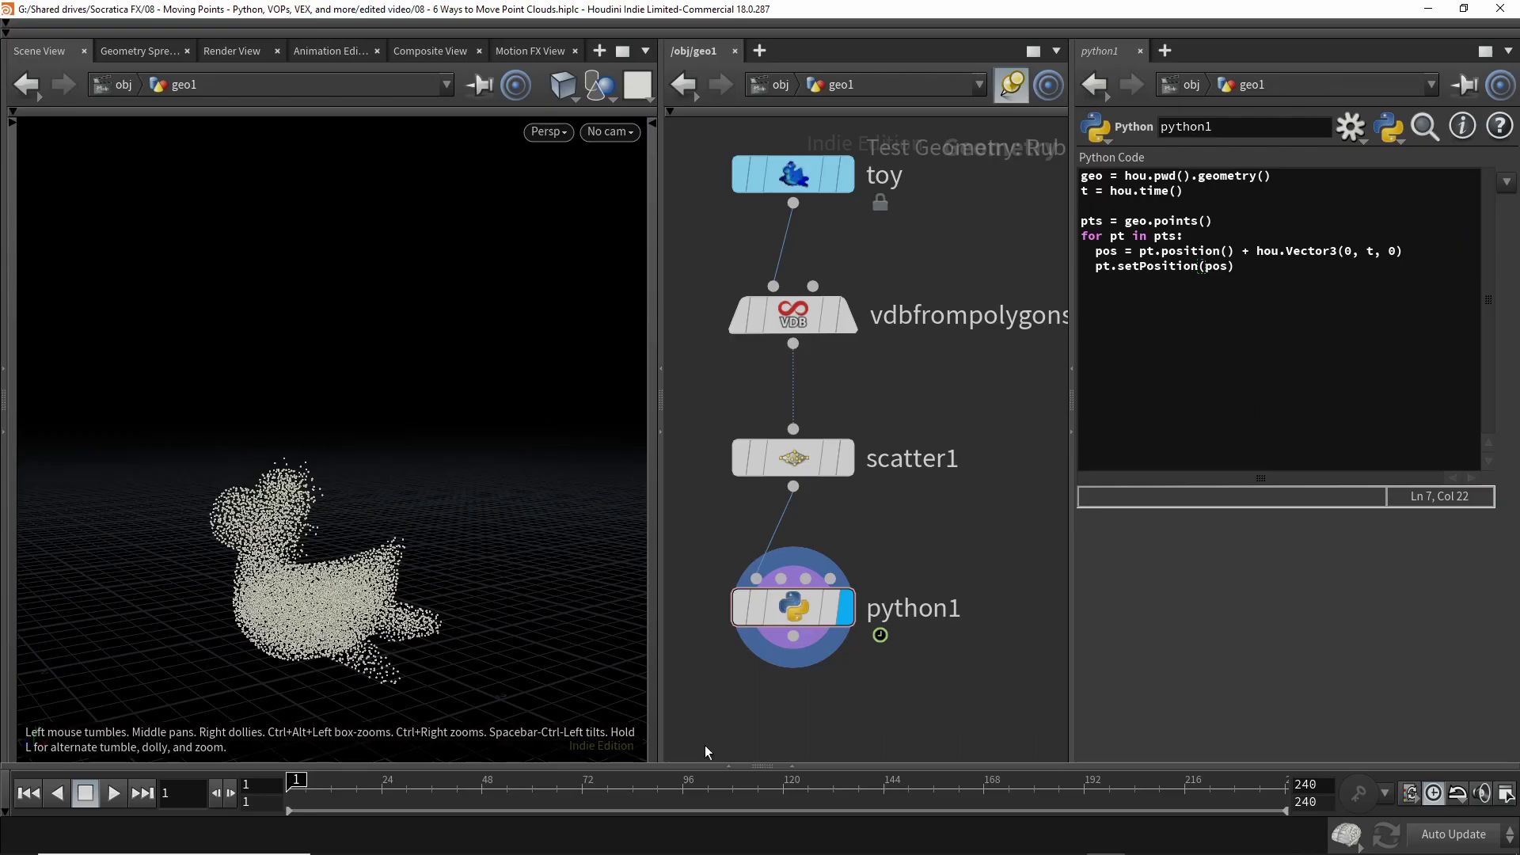
pyautogui.press('Up')
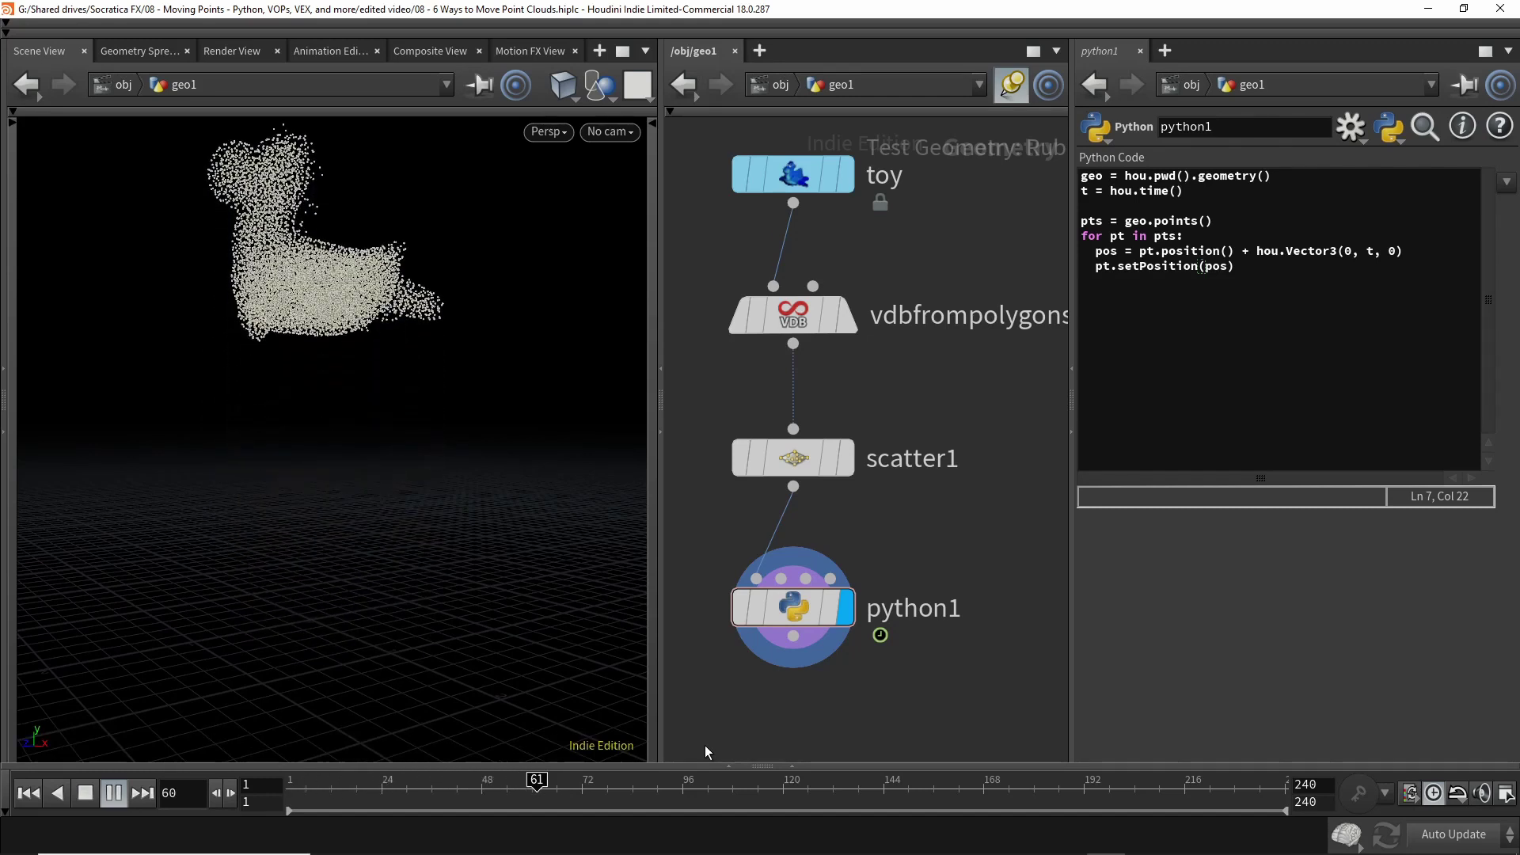
pyautogui.hotkey('ctrl', 'Up')
pyautogui.click(1224, 379)
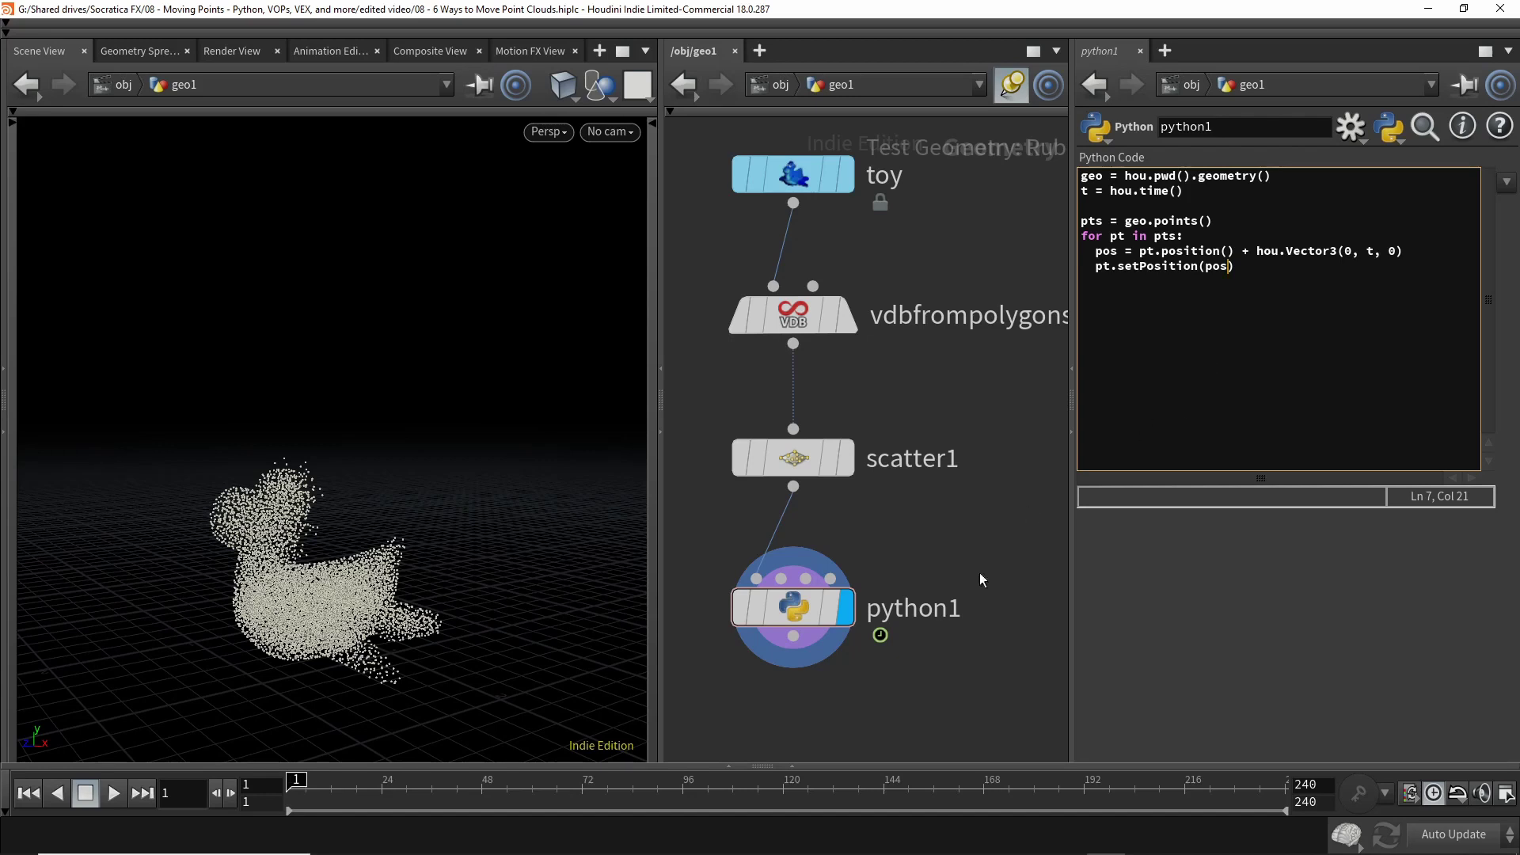
# - Raise scatter1's Force Total Count to 50000
pyautogui.click(795, 469)
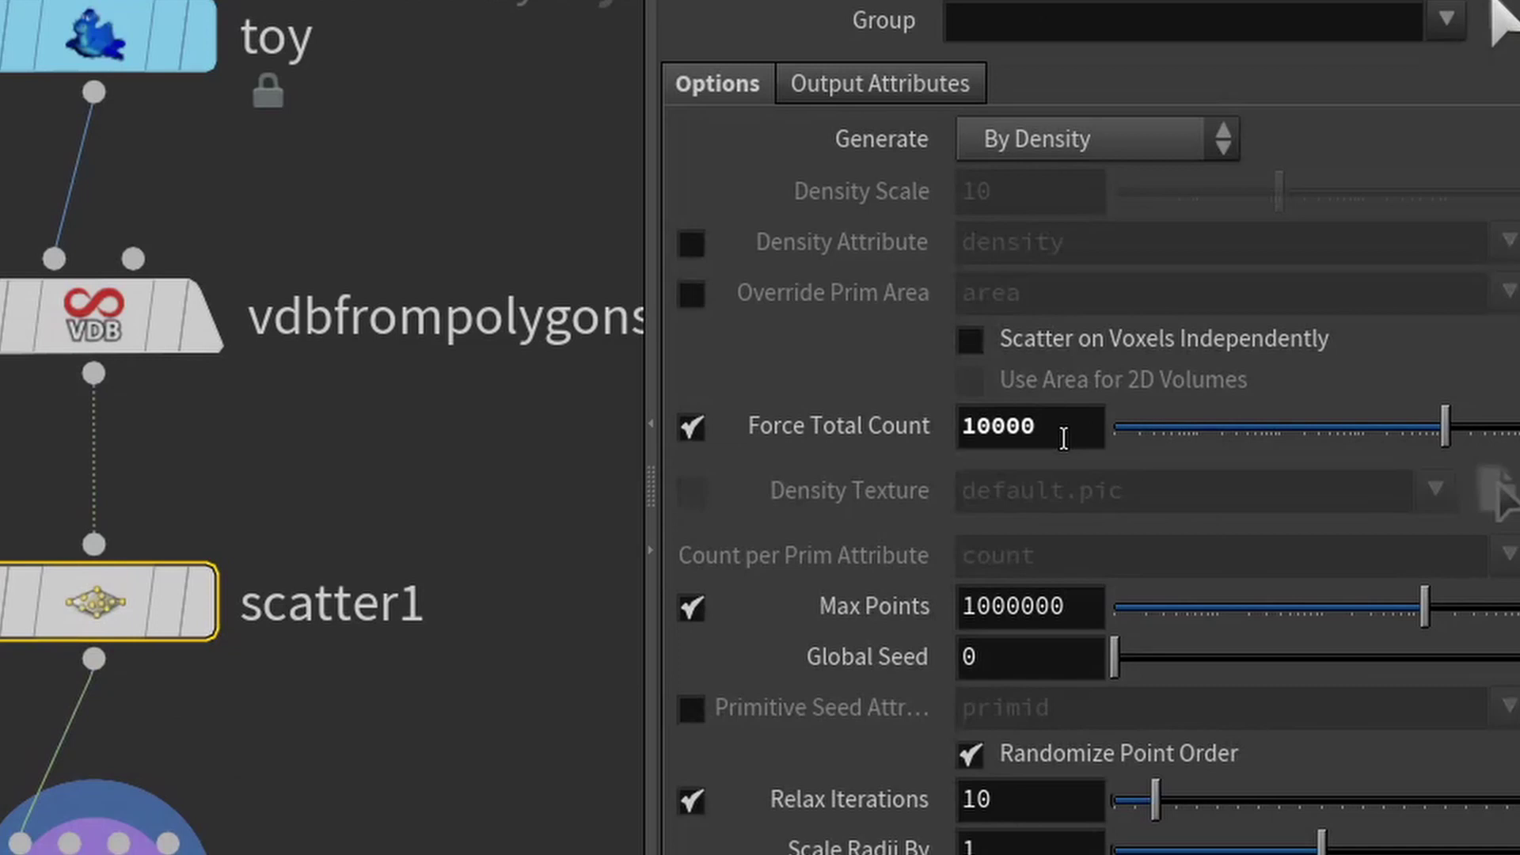
pyautogui.moveTo(978, 426); pyautogui.dragTo(964, 426)
pyautogui.write('5')
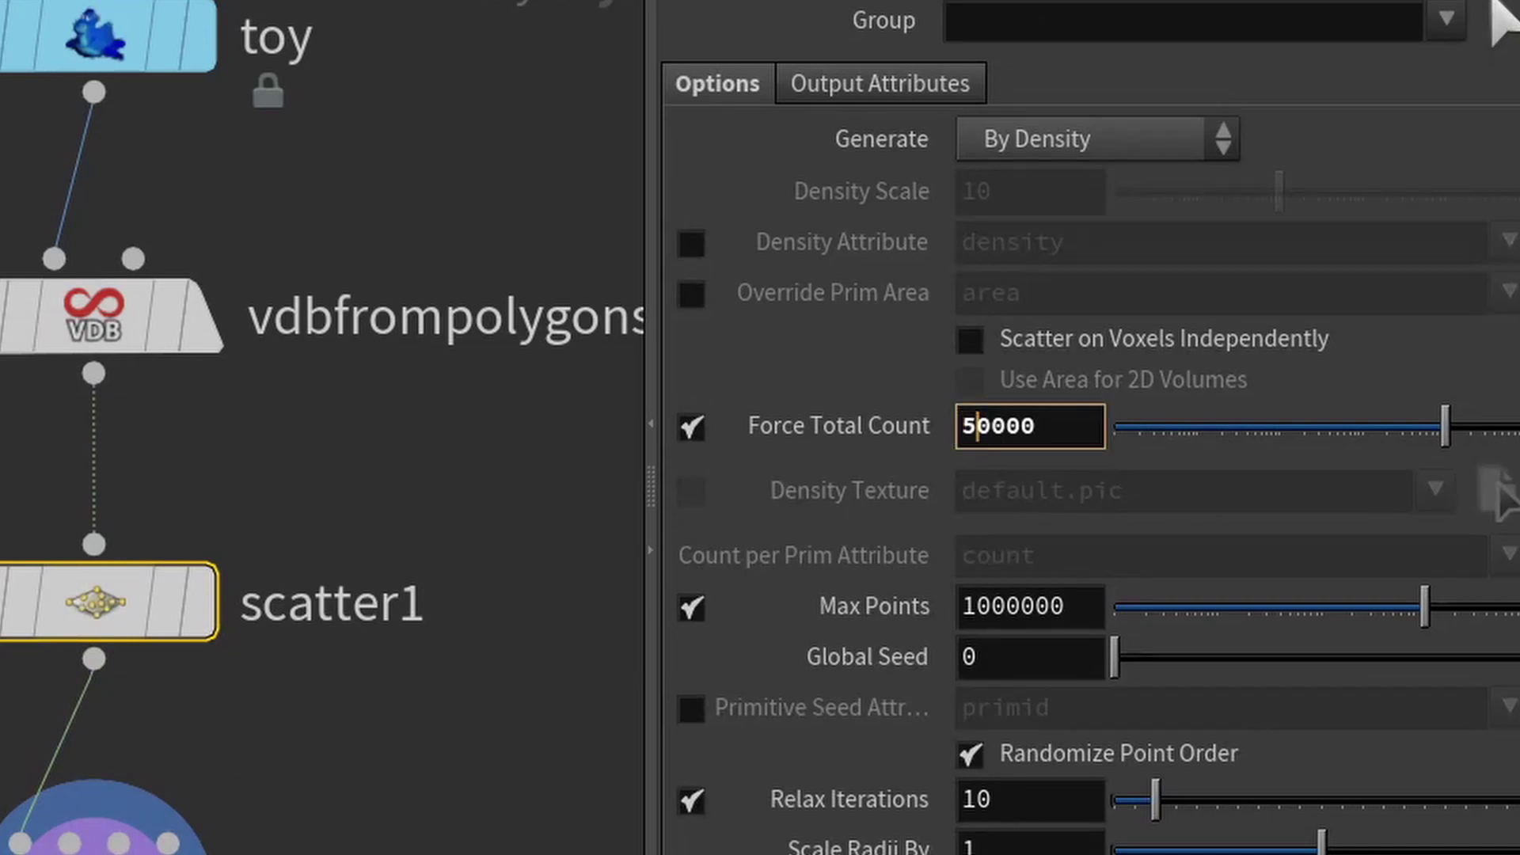
pyautogui.press('Return')
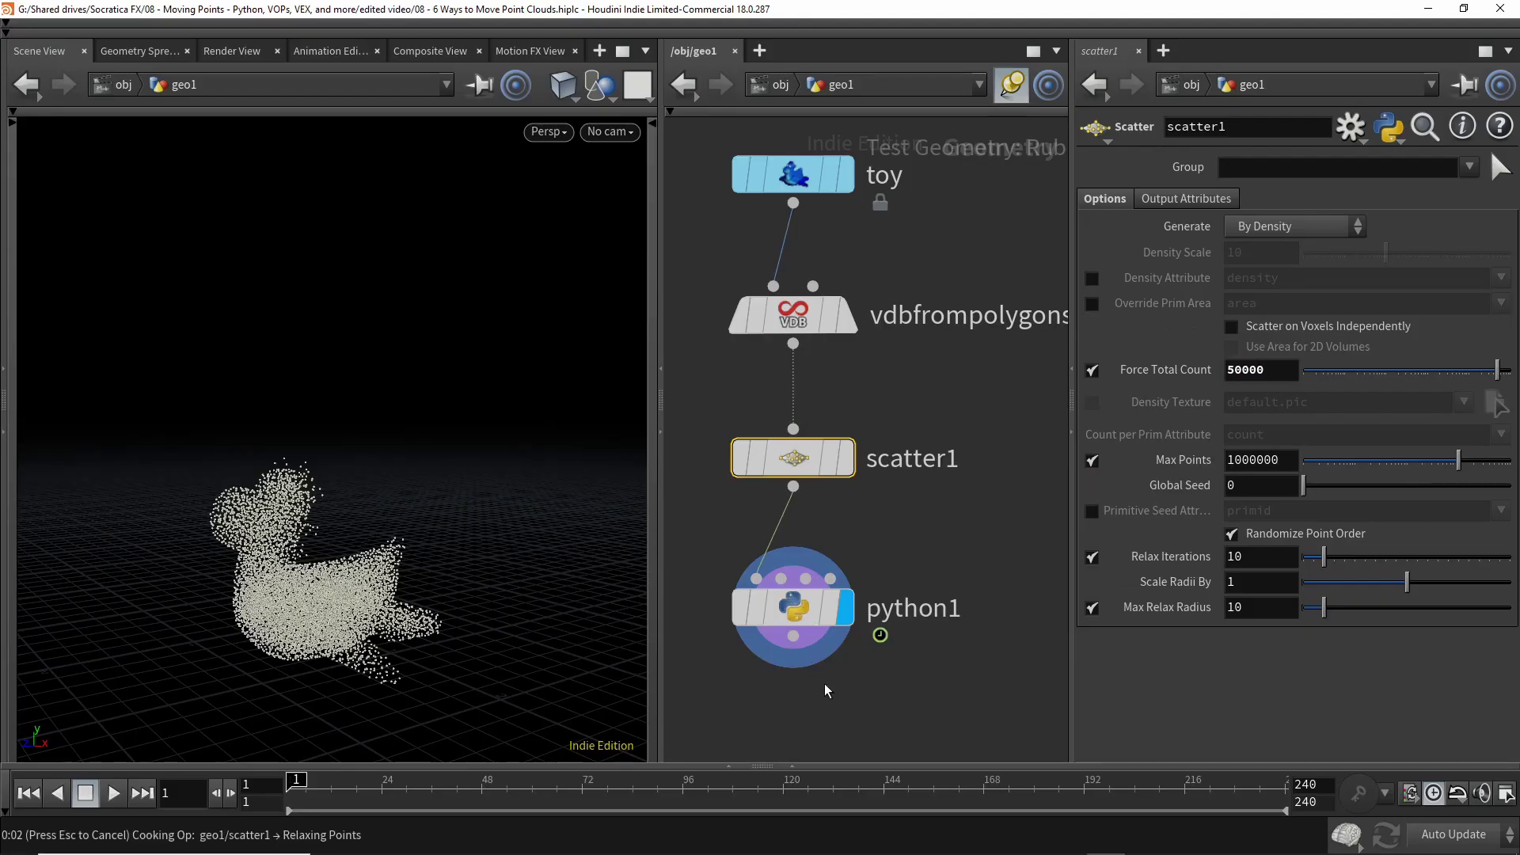
# - Reselect python1, play the rising animation, then stop back at frame 1
pyautogui.press('Down')
pyautogui.press('Up')
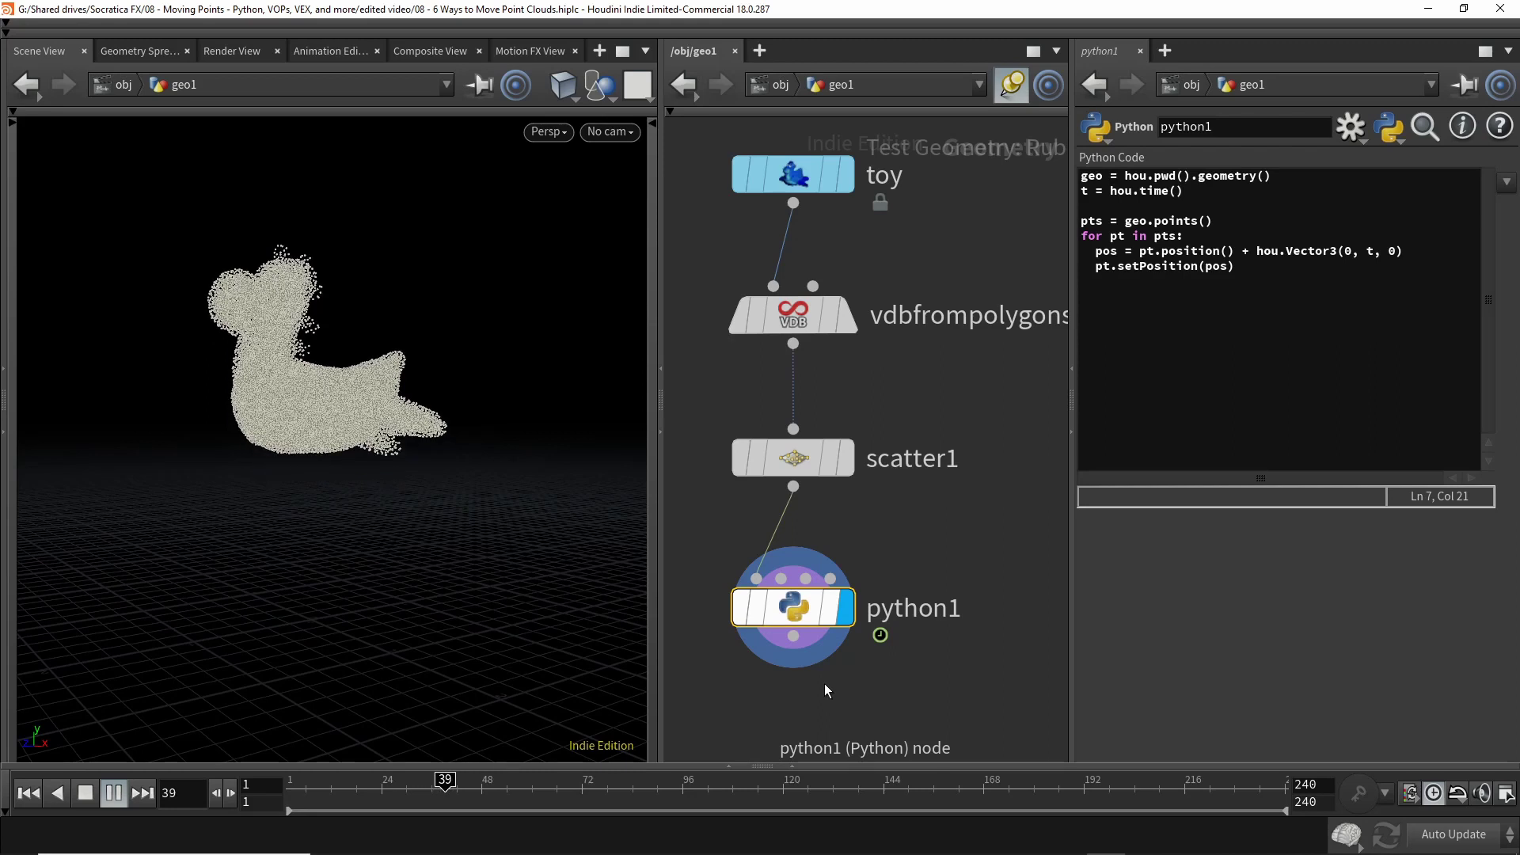
pyautogui.hotkey('ctrl', 'Up')
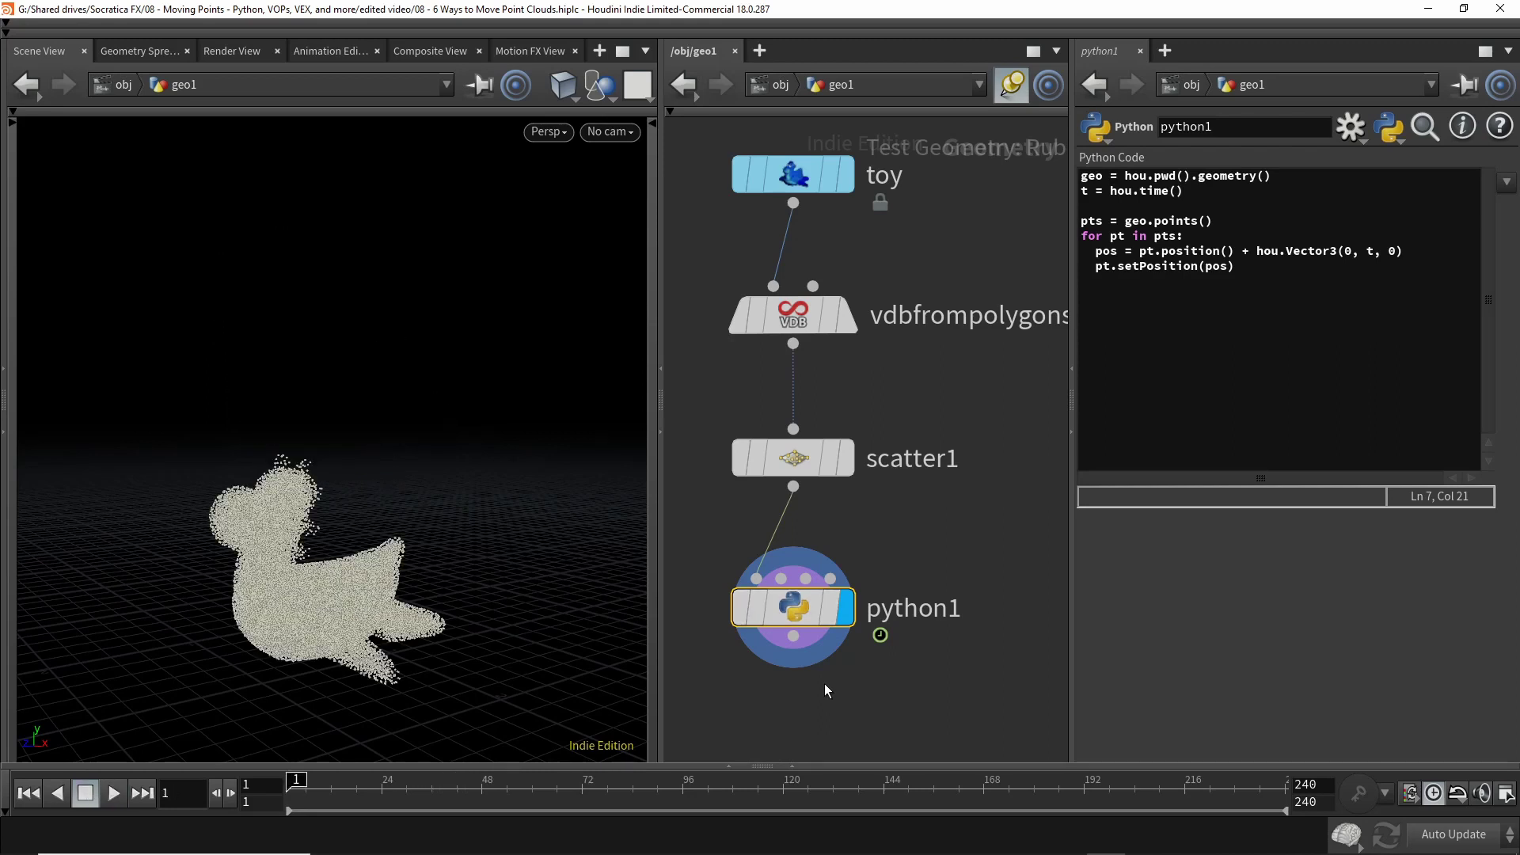
# - Widen the network pane, move python1 left, and add an Attribute VOP wired from scatter1
pyautogui.moveTo(1074, 461); pyautogui.dragTo(1206, 461)
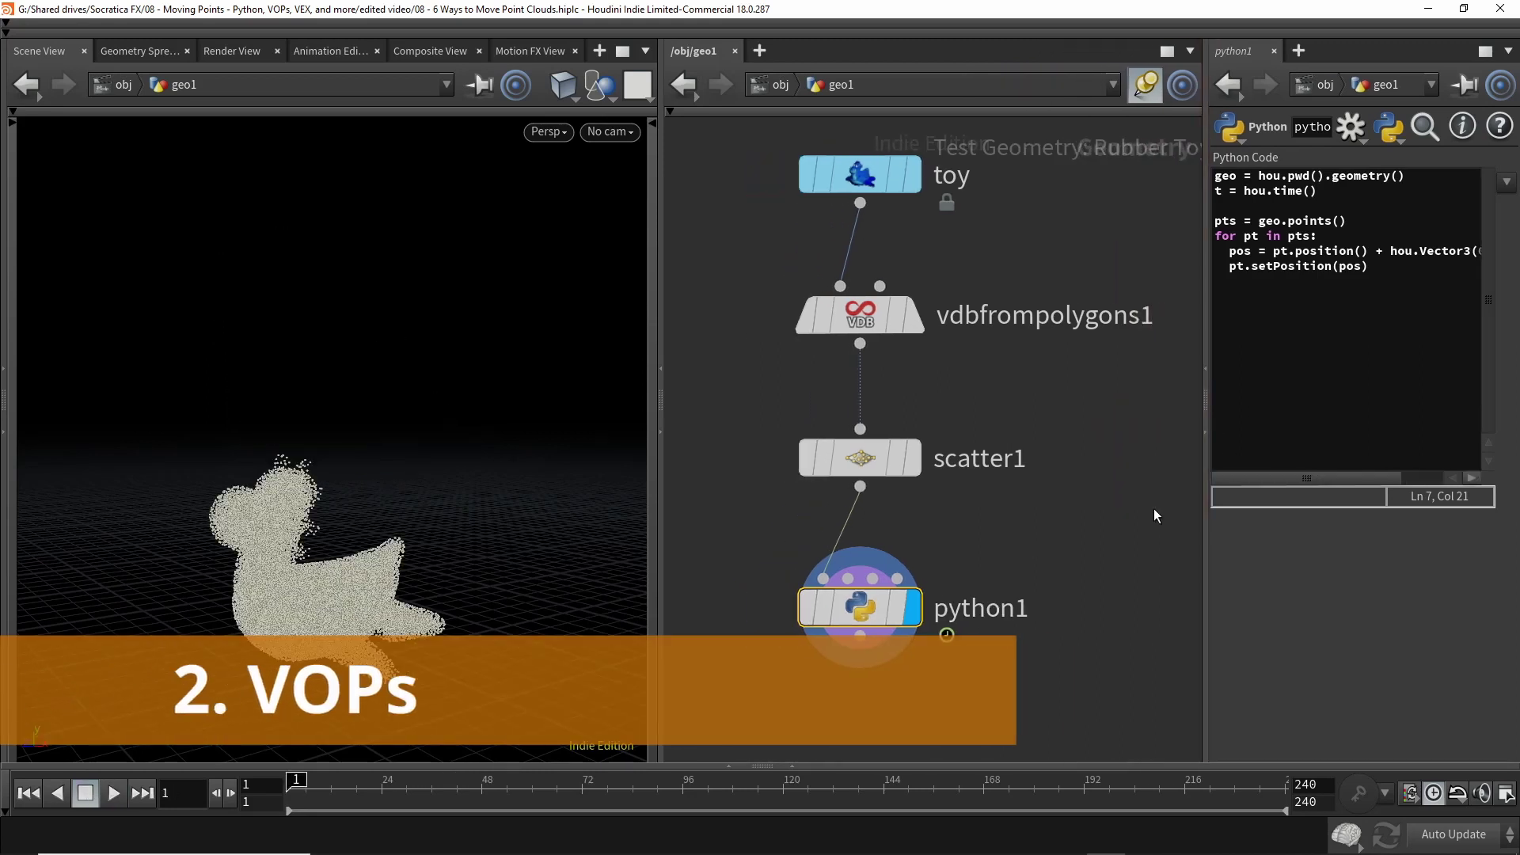
pyautogui.moveTo(839, 610); pyautogui.dragTo(740, 589)
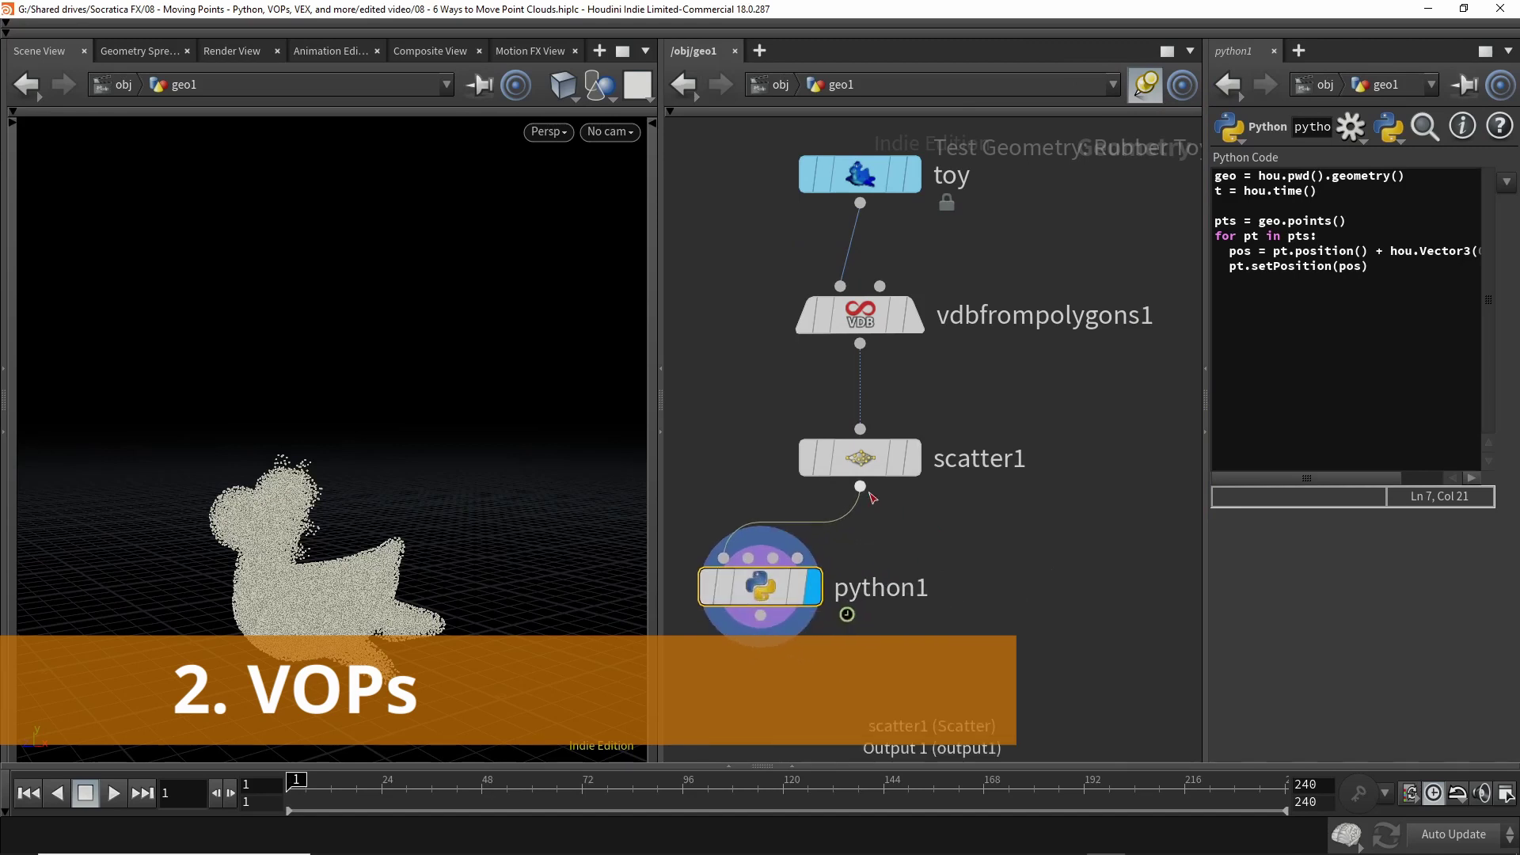
pyautogui.moveTo(860, 487); pyautogui.dragTo(953, 633)
pyautogui.write('attribute vo')
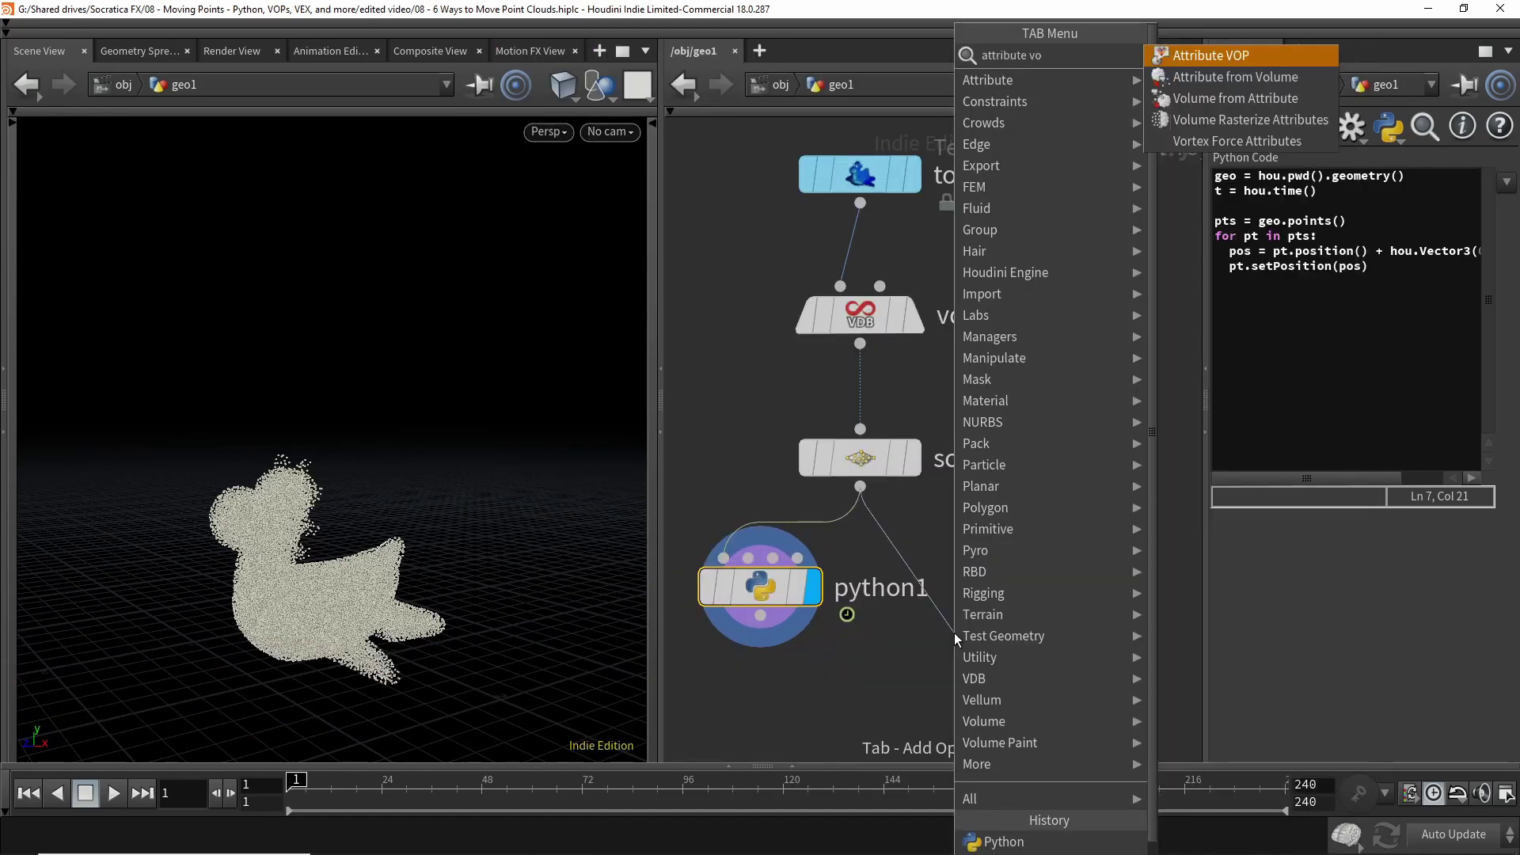
pyautogui.press('Return')
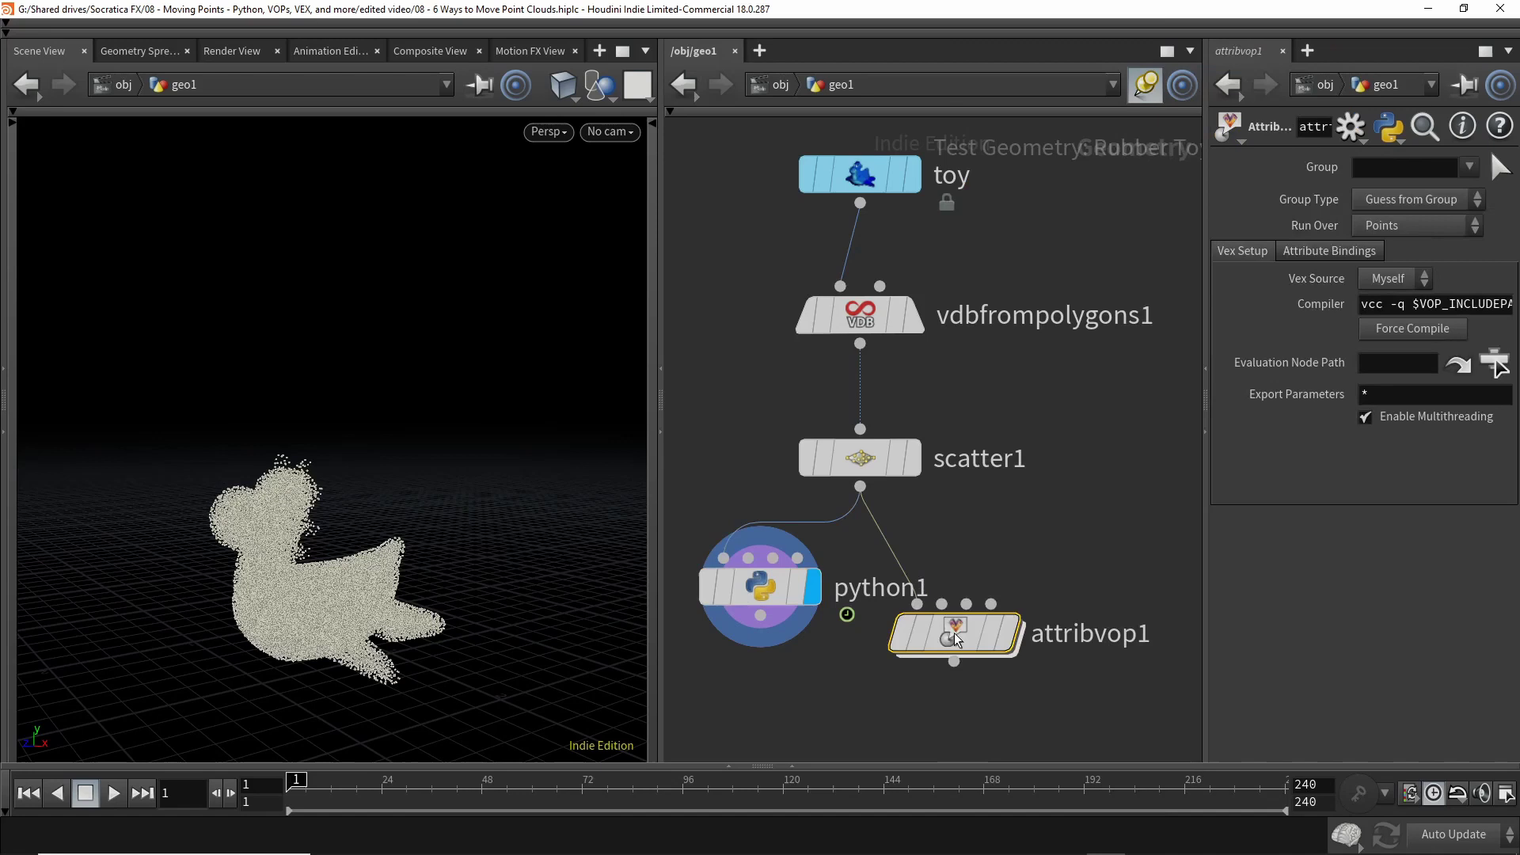
pyautogui.moveTo(961, 639); pyautogui.dragTo(888, 686)
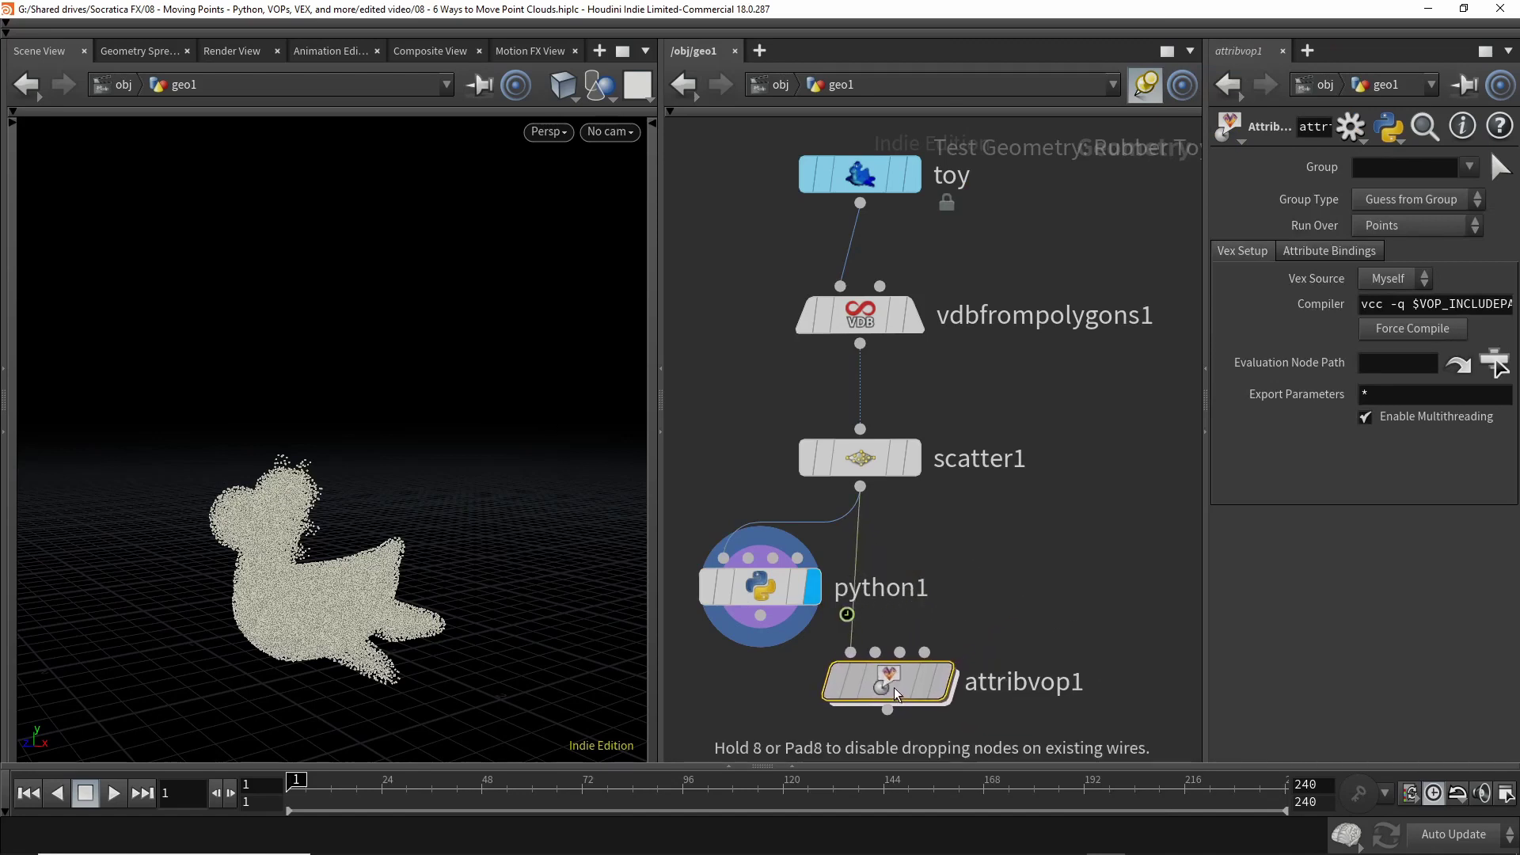
pyautogui.moveTo(883, 684)
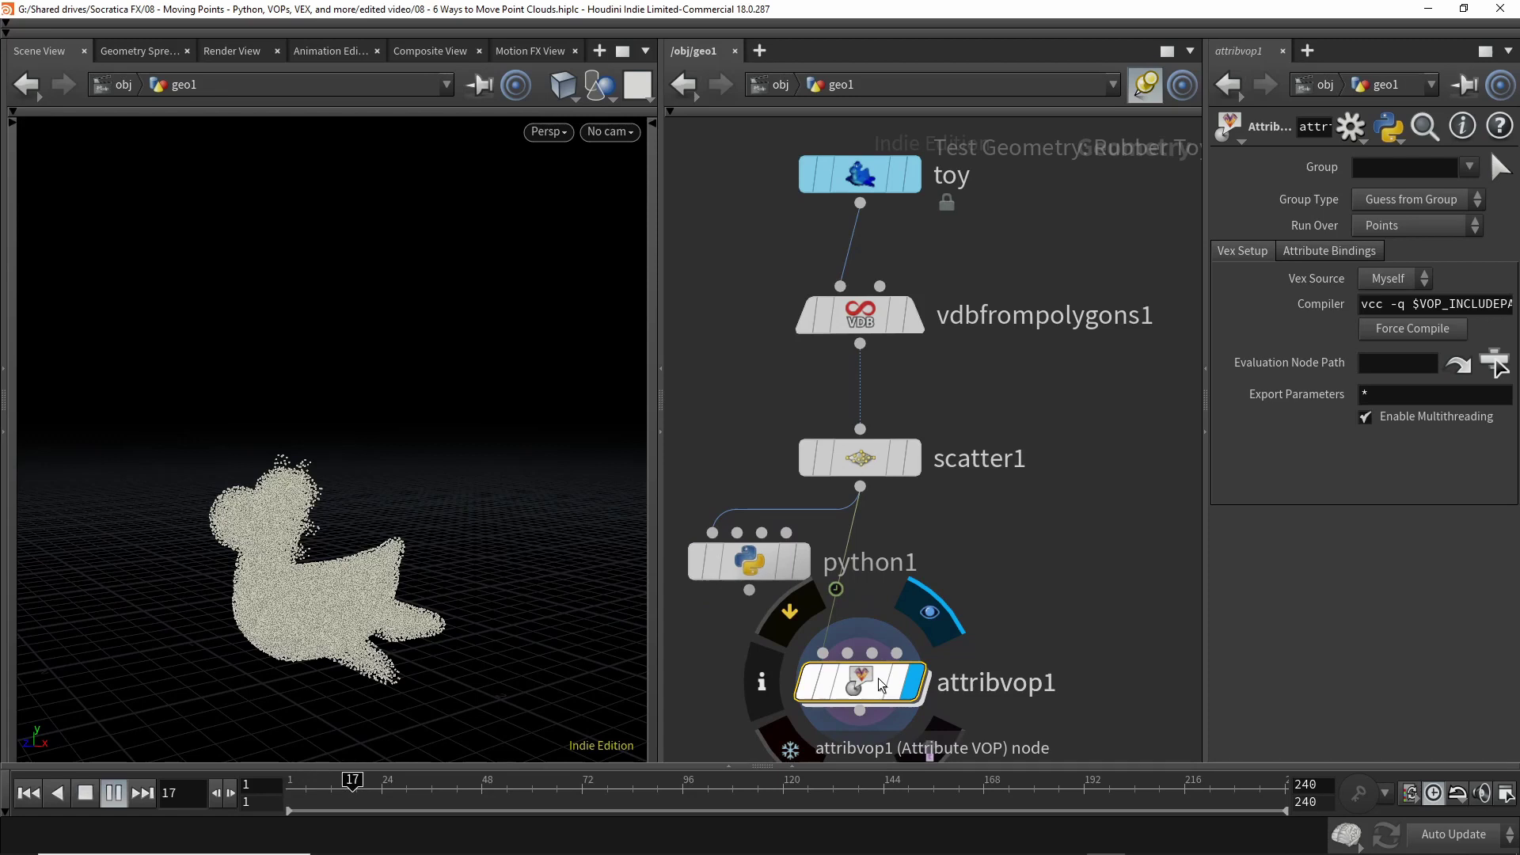
# - Dive into attribvop1 and move geometryvopglobal1 upward
pyautogui.doubleClick(875, 682)
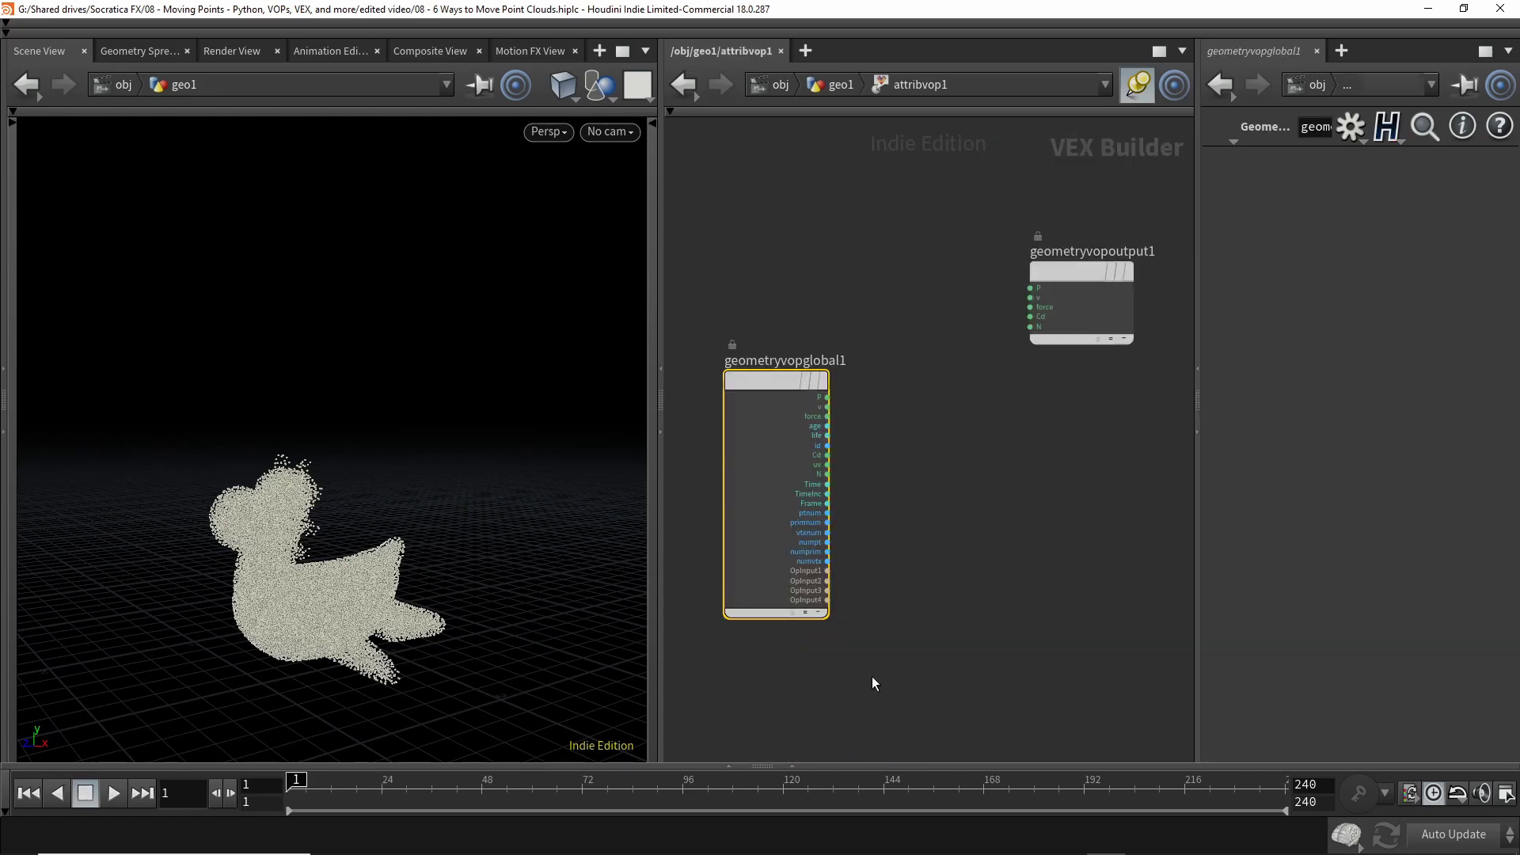
pyautogui.moveTo(763, 388); pyautogui.dragTo(753, 272)
pyautogui.scroll(3, 753, 272)
pyautogui.scroll(1, 792, 257)
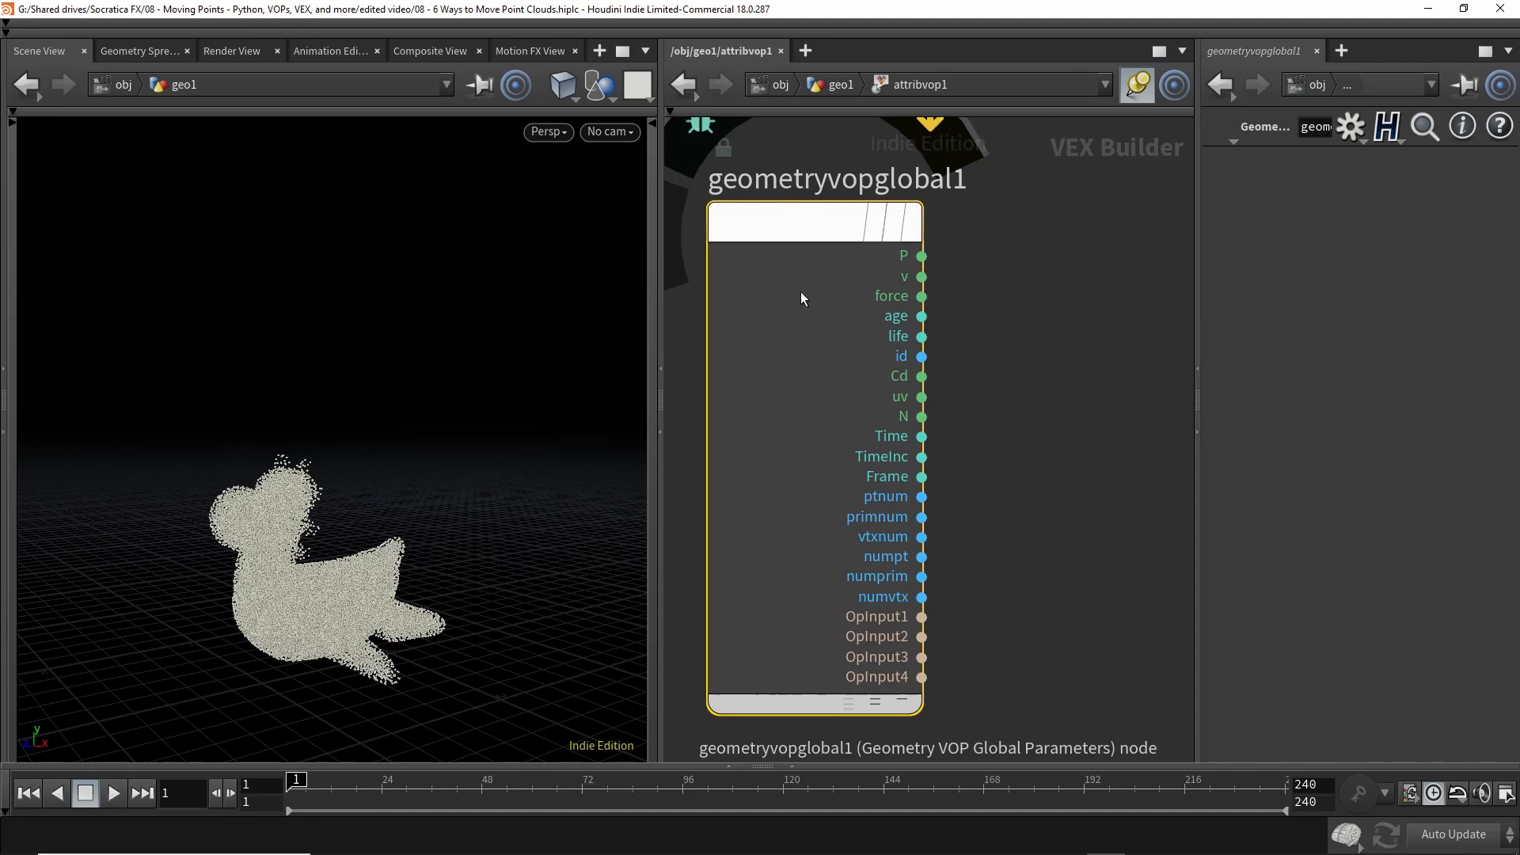
pyautogui.scroll(-3, 801, 291)
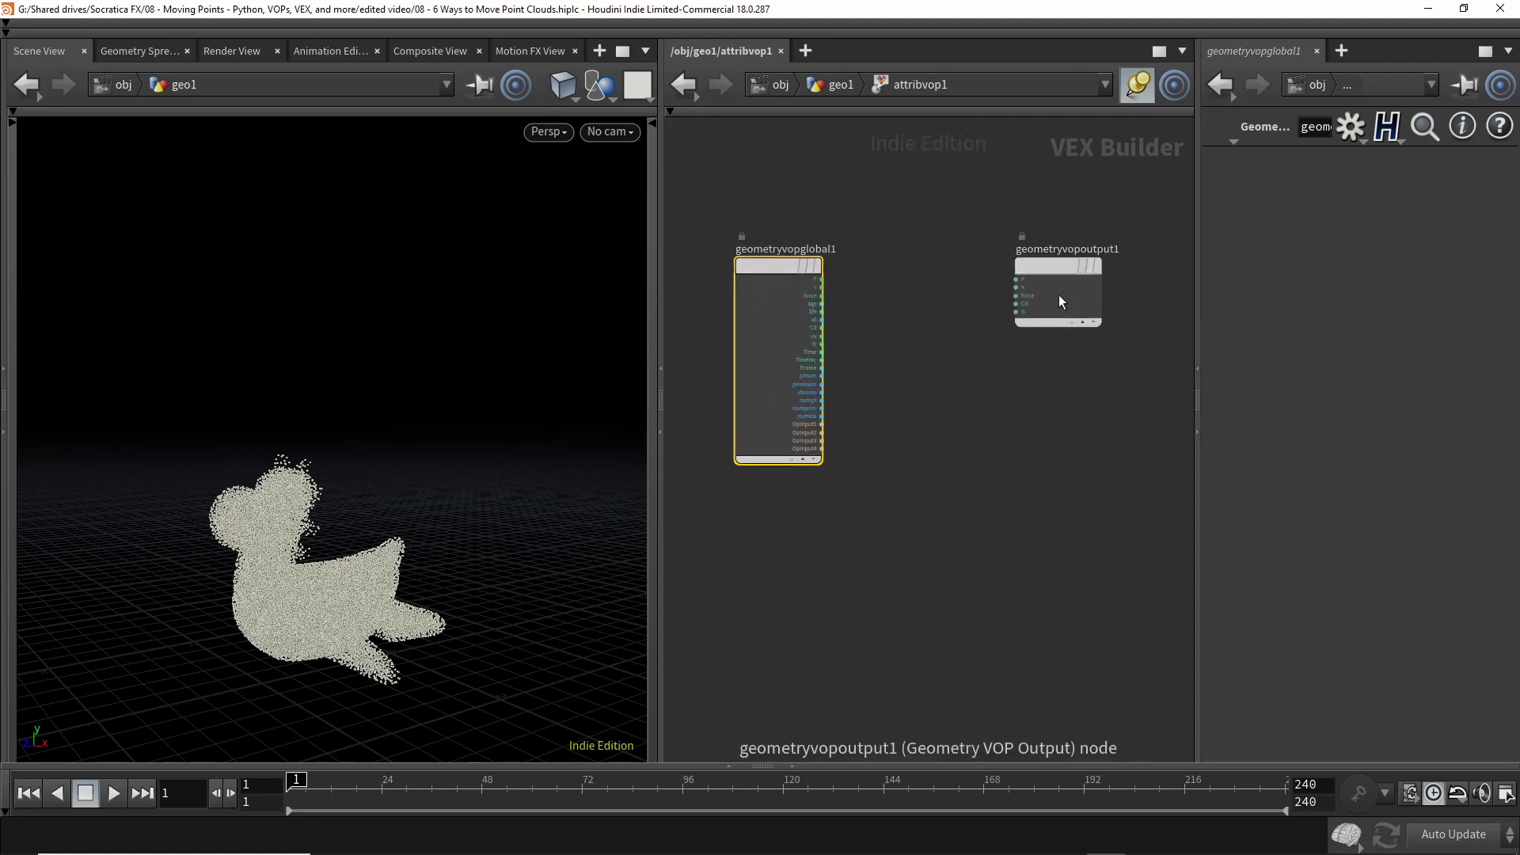
pyautogui.scroll(2, 1029, 311)
# - Pan the VEX network, reposition geometryvopglobal1 up-left, and drag a wire out from P
pyautogui.moveTo(891, 289); pyautogui.dragTo(929, 301, button='middle')
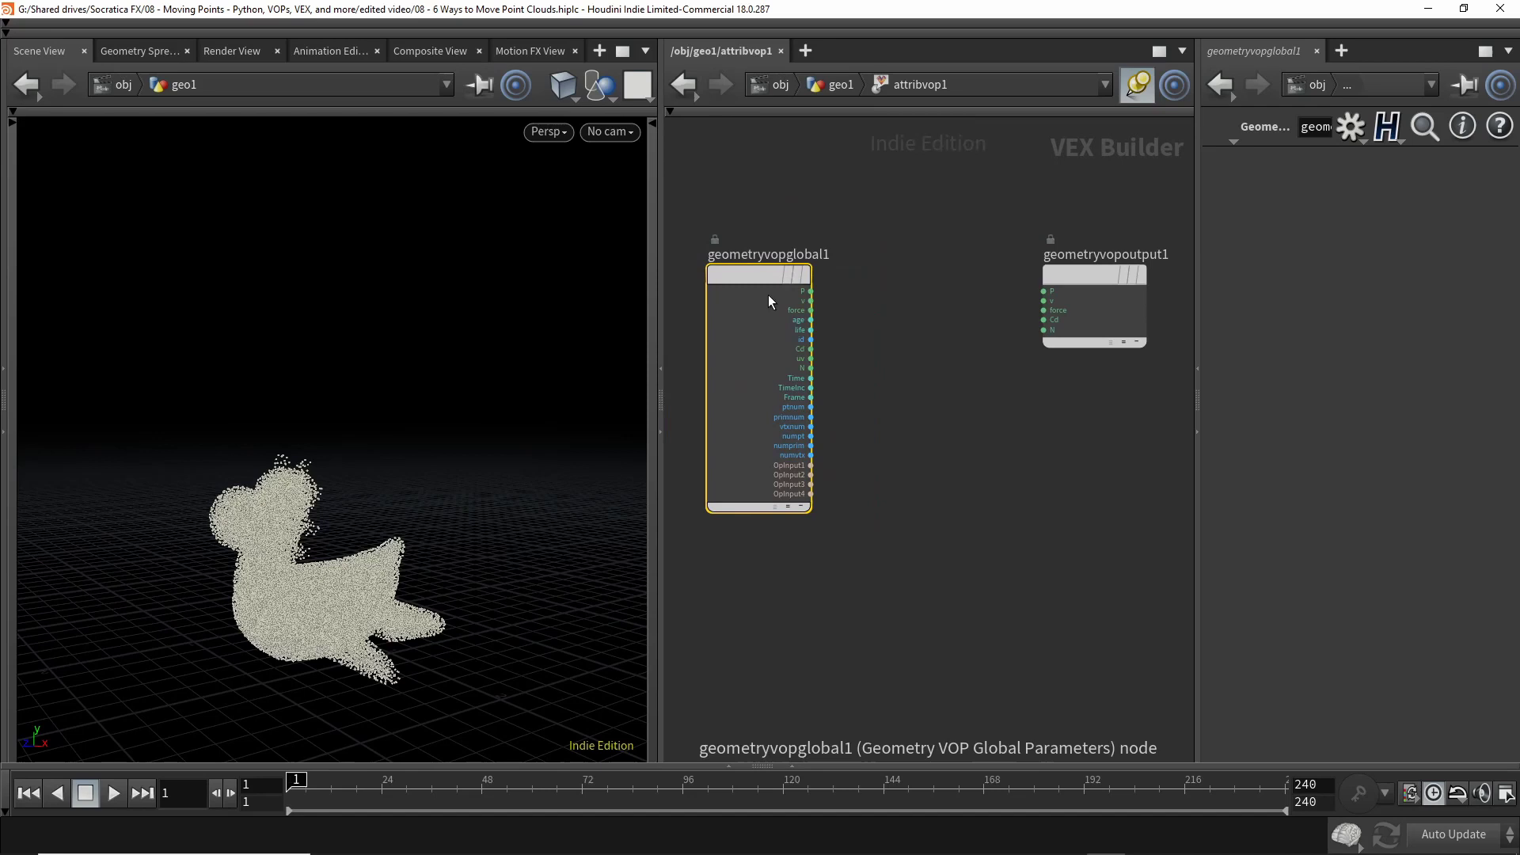
pyautogui.scroll(2, 771, 299)
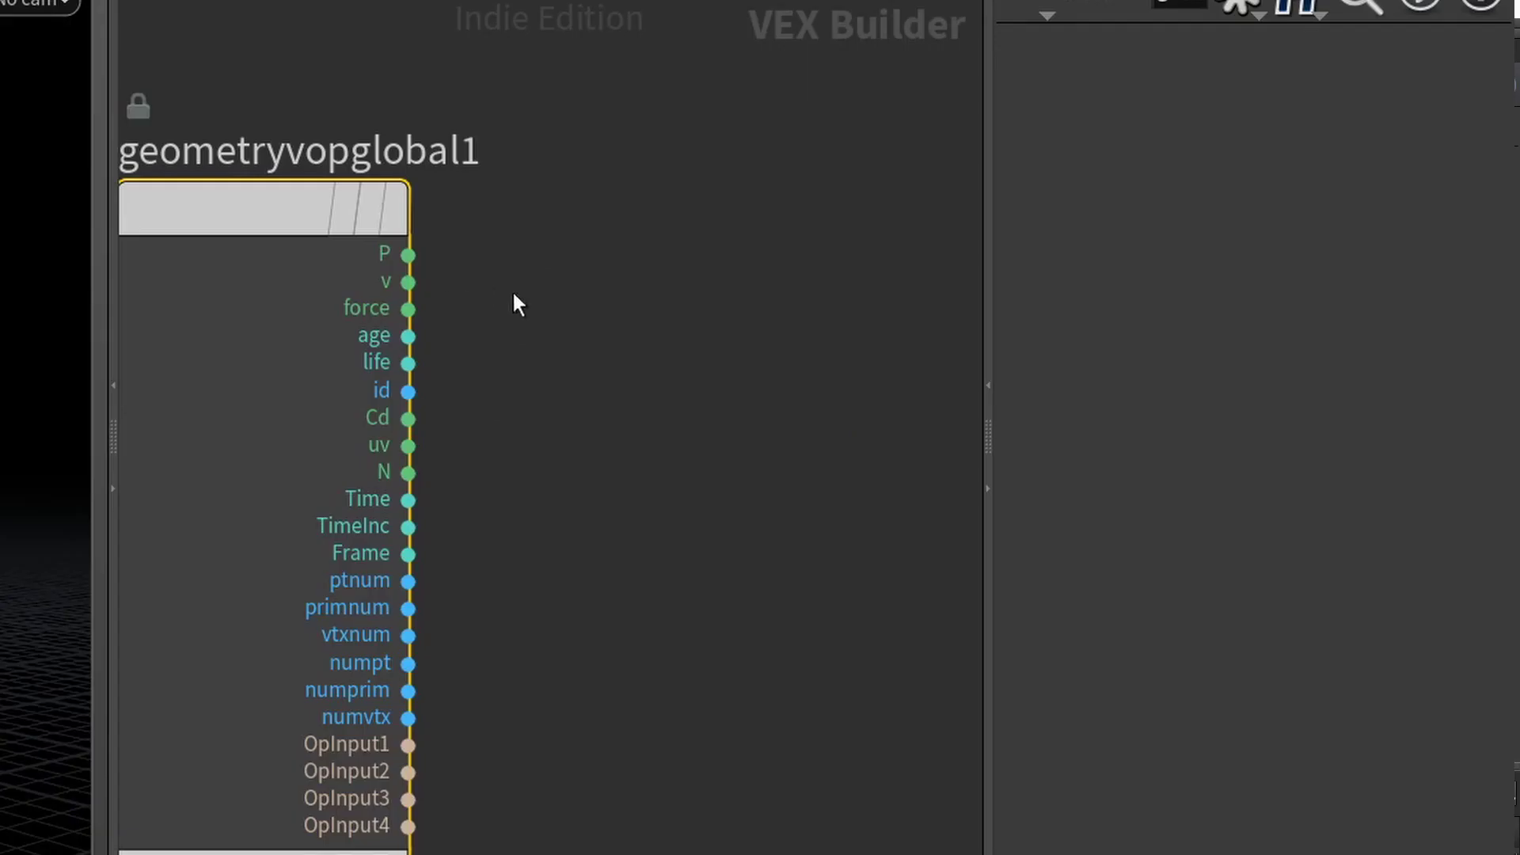
pyautogui.scroll(-3, 947, 318)
pyautogui.moveTo(945, 314); pyautogui.dragTo(898, 308, button='middle')
pyautogui.moveTo(310, 217); pyautogui.dragTo(281, 174)
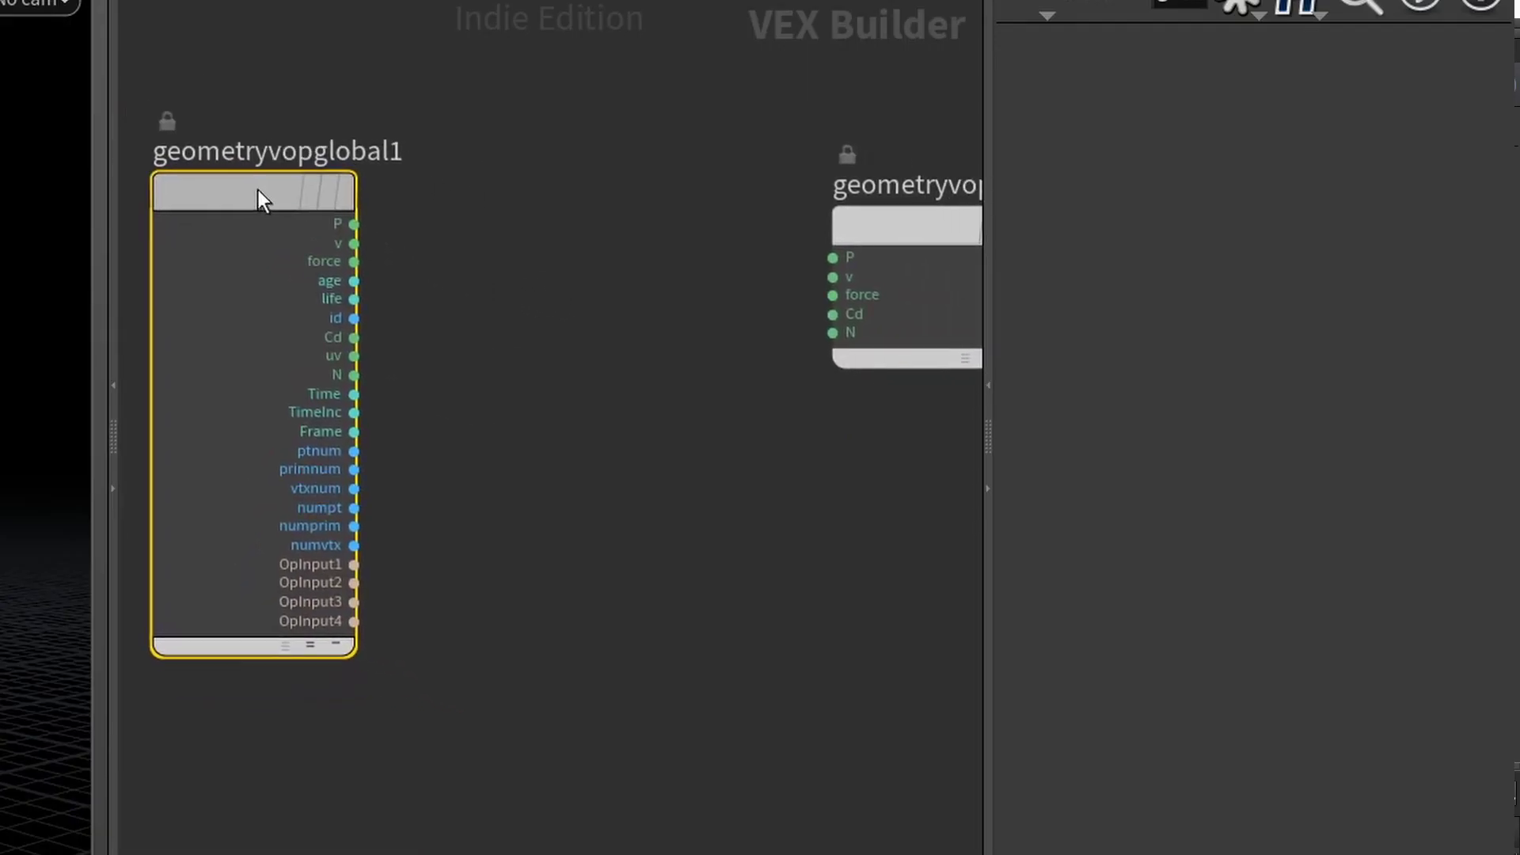
pyautogui.moveTo(347, 216); pyautogui.dragTo(403, 228)
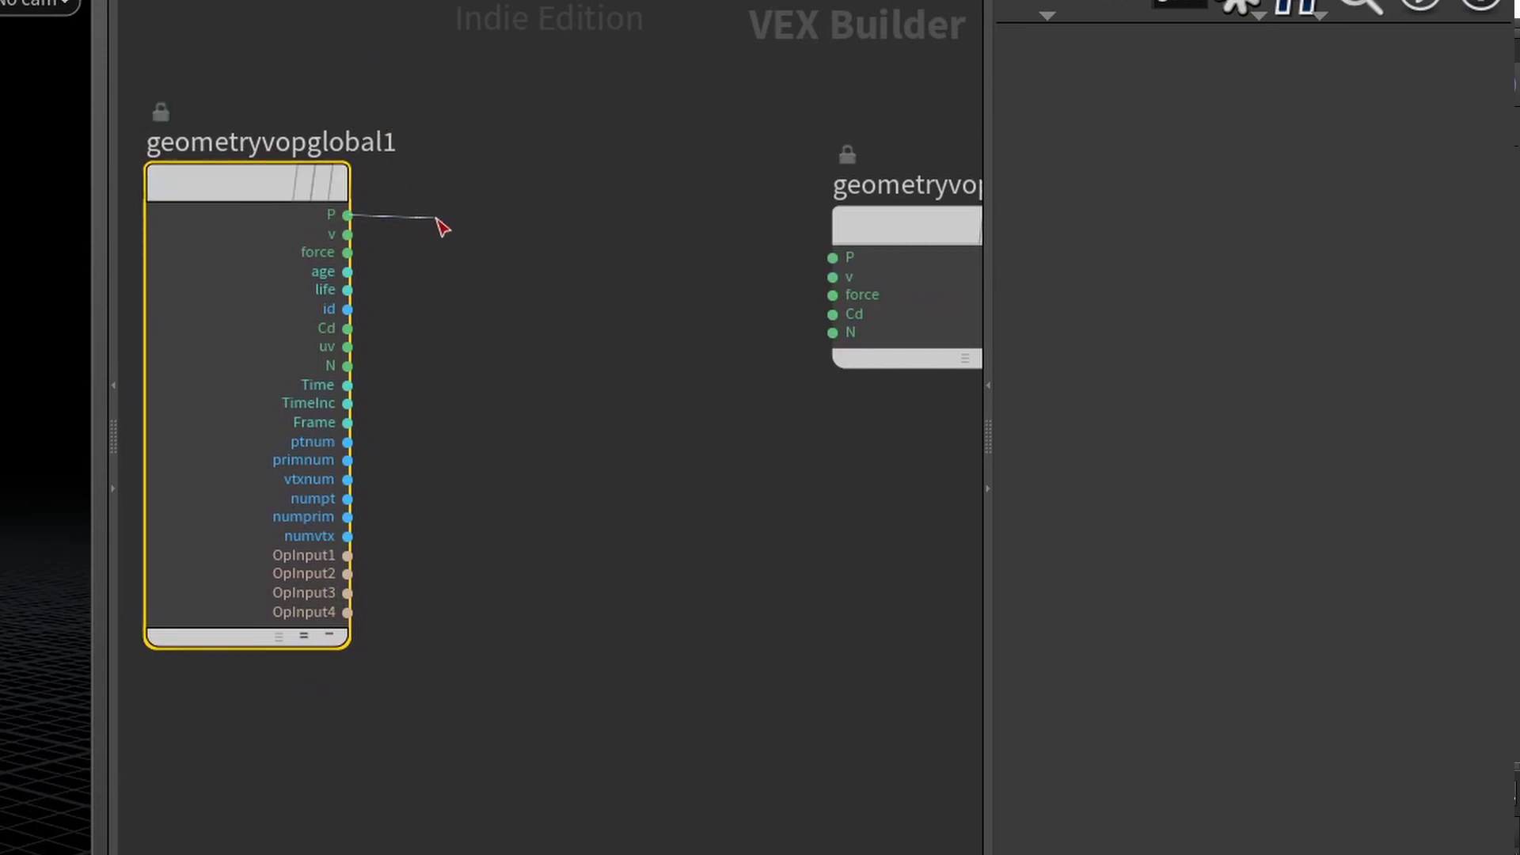
pyautogui.moveTo(441, 227); pyautogui.dragTo(483, 356)
# - Create an add1 node fed by P, then drag a new wire out from Time
pyautogui.click(347, 215)
pyautogui.press('Tab')
pyautogui.write('add')
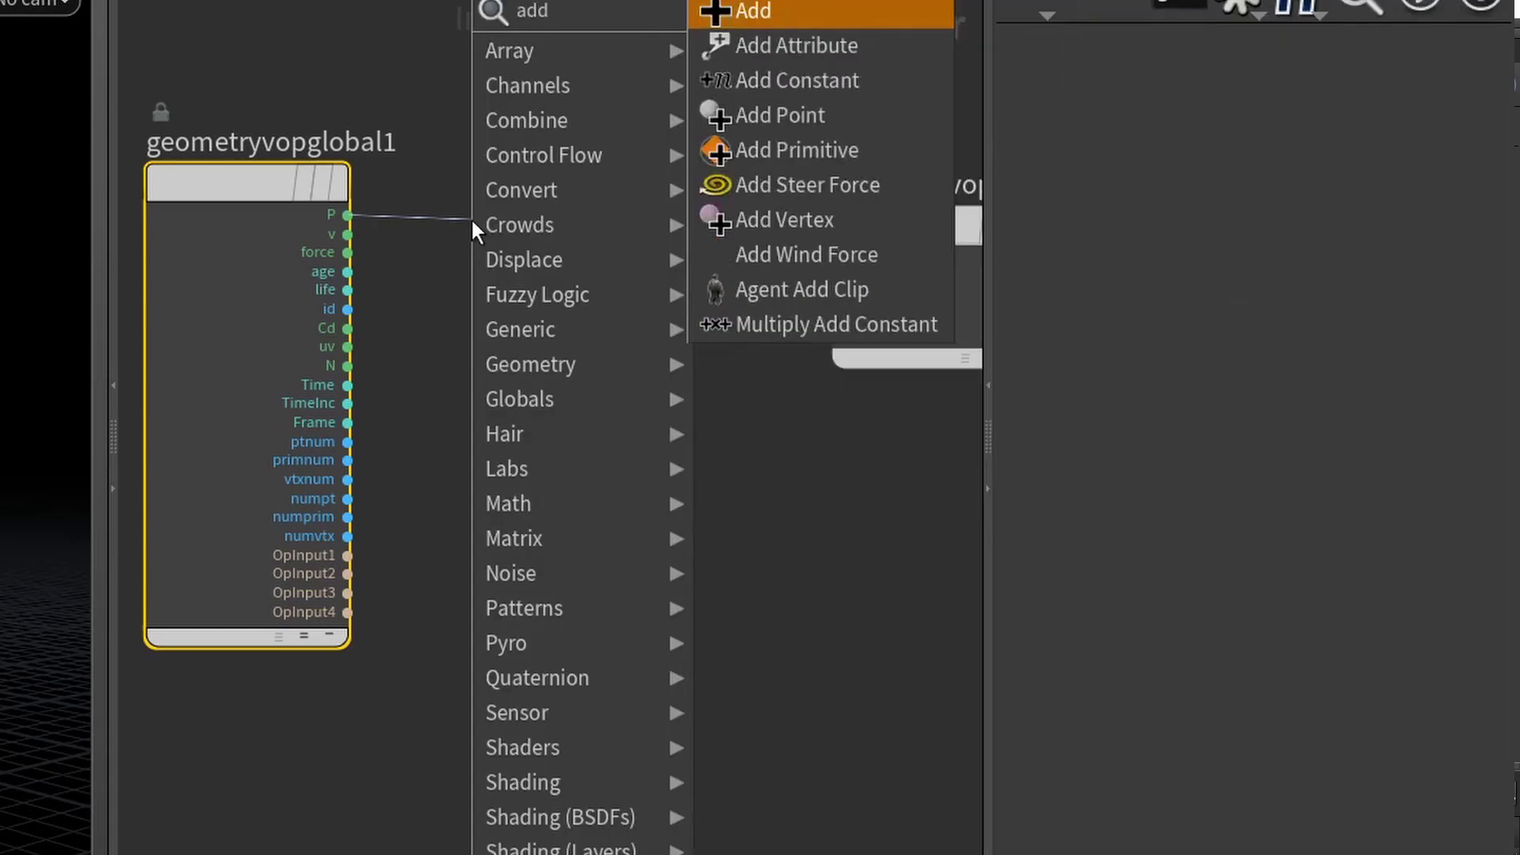
pyautogui.press('Return')
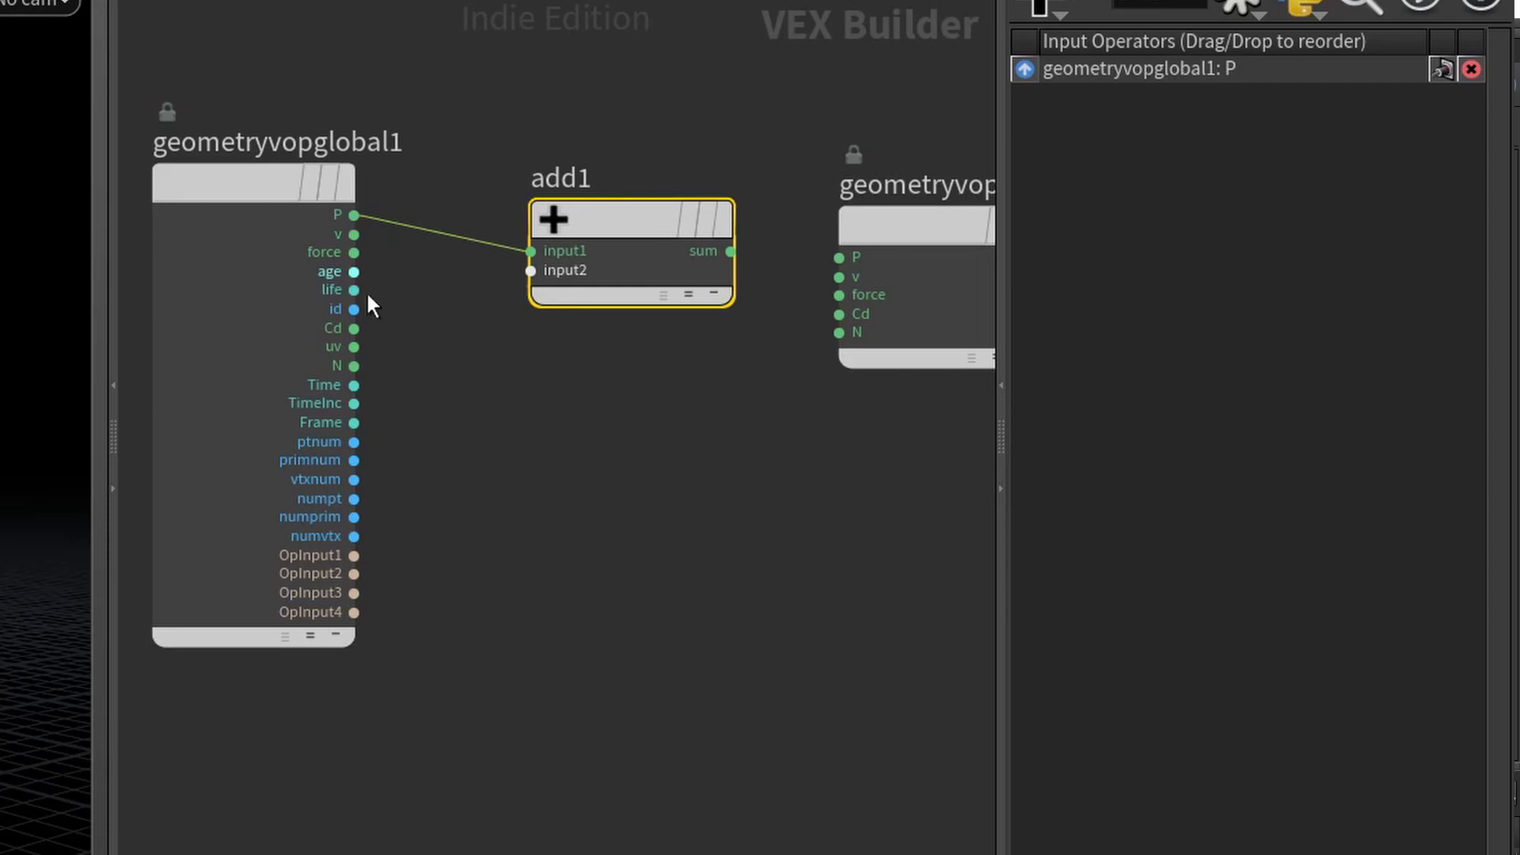
pyautogui.moveTo(354, 386); pyautogui.dragTo(483, 392)
# - Add a floattovec1 node and rewire Time from its fval1 input into fval2
pyautogui.moveTo(947, 784)
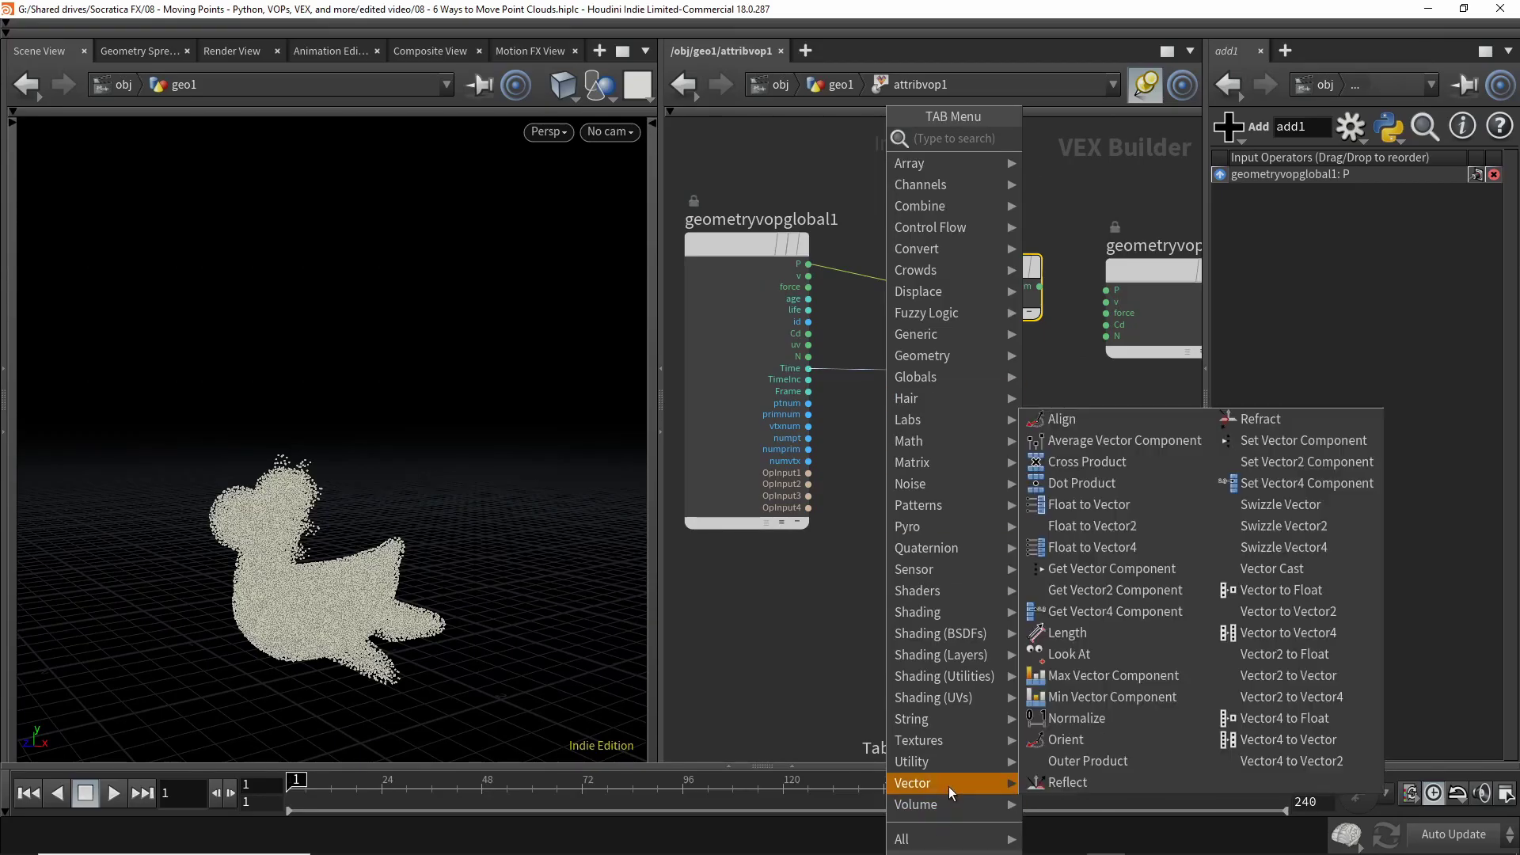
pyautogui.click(1100, 504)
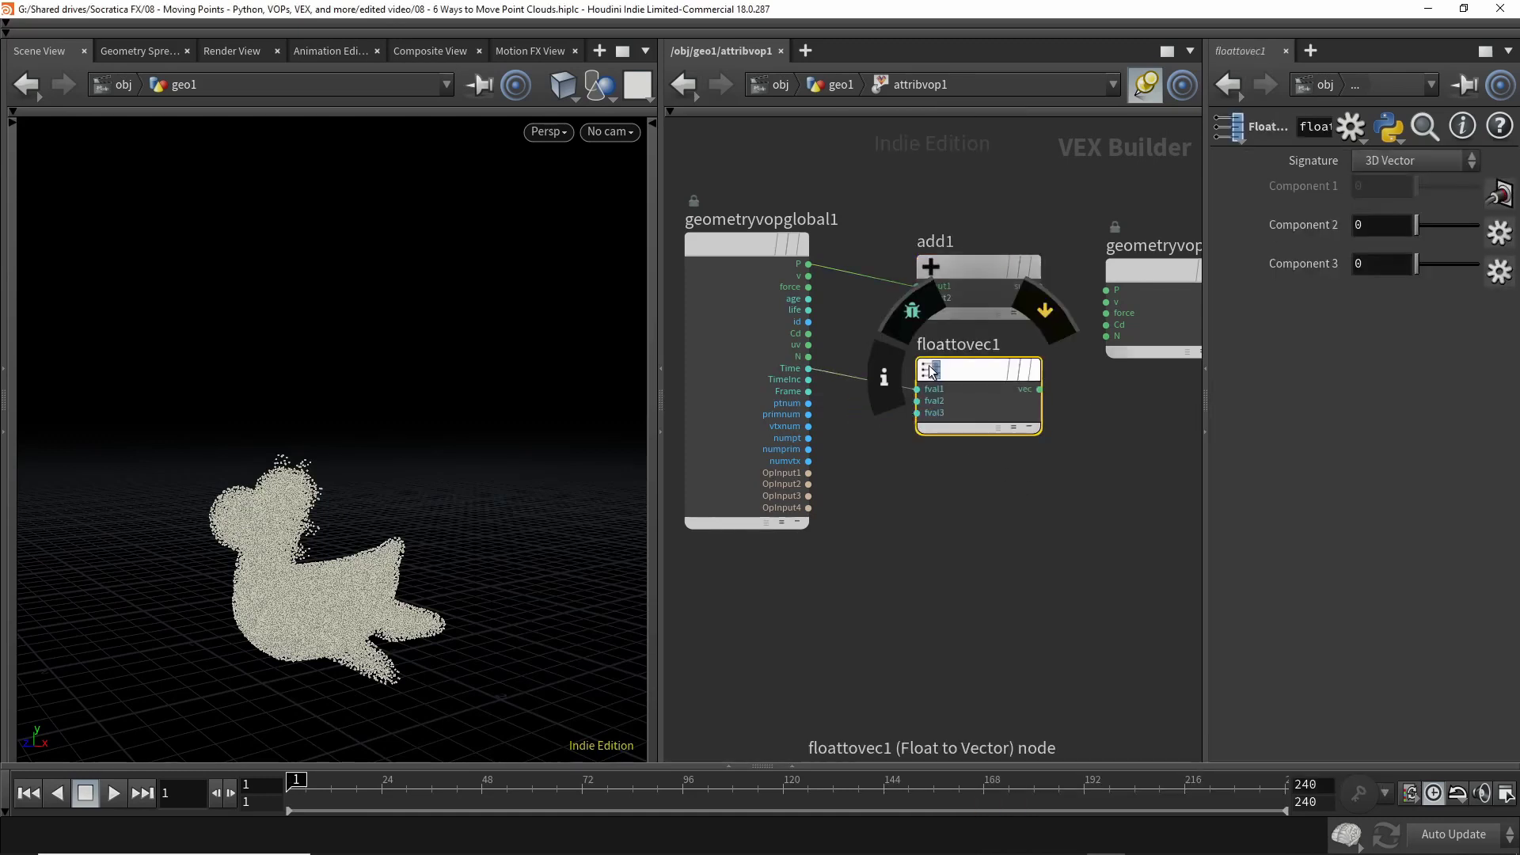
pyautogui.click(939, 415)
pyautogui.press('y')
pyautogui.moveTo(850, 377); pyautogui.dragTo(848, 444)
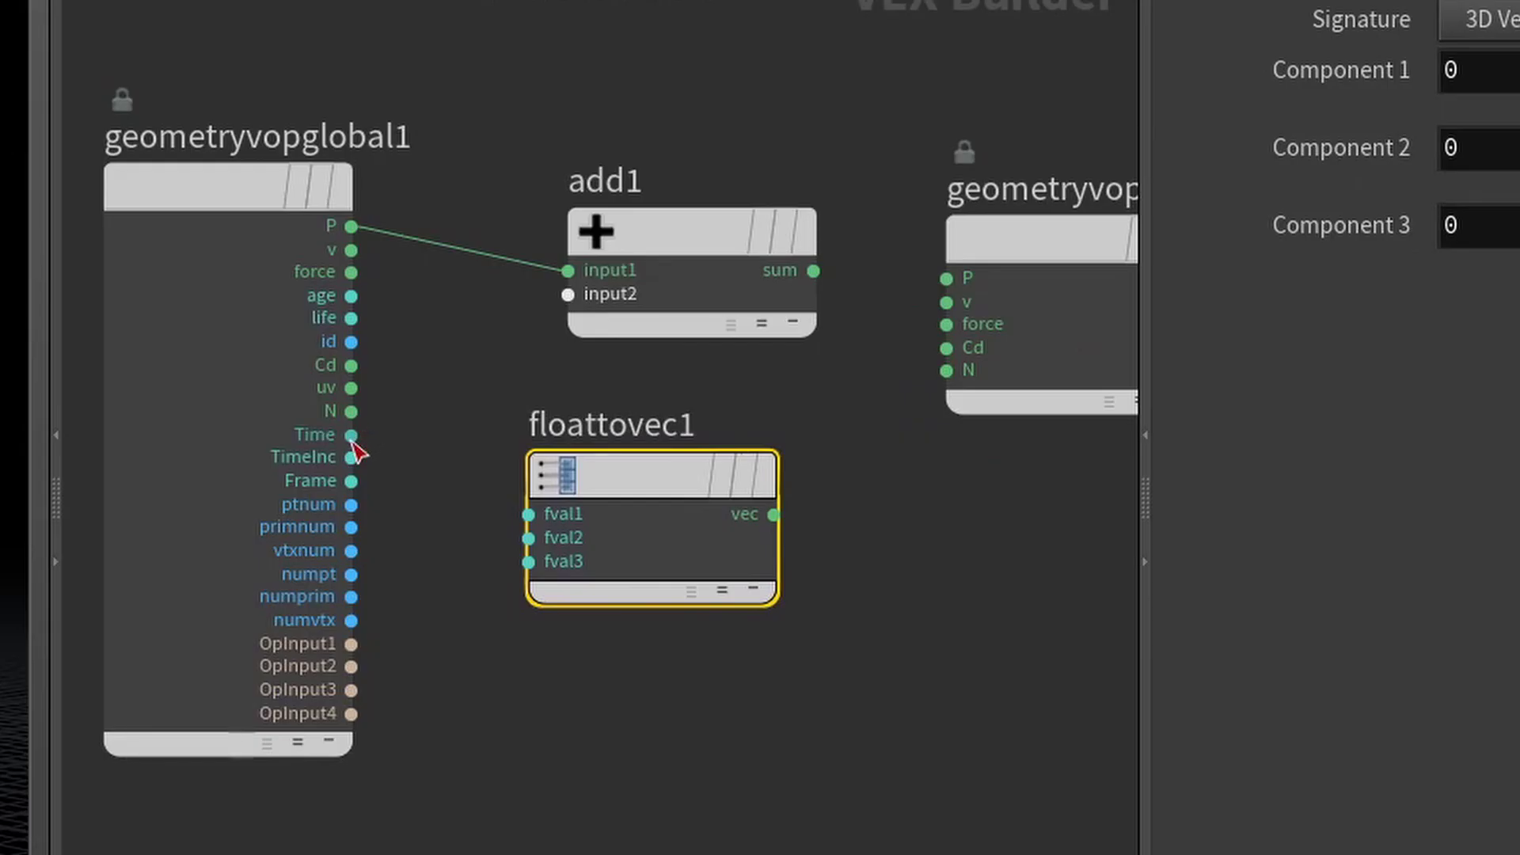
pyautogui.moveTo(369, 442); pyautogui.dragTo(537, 554)
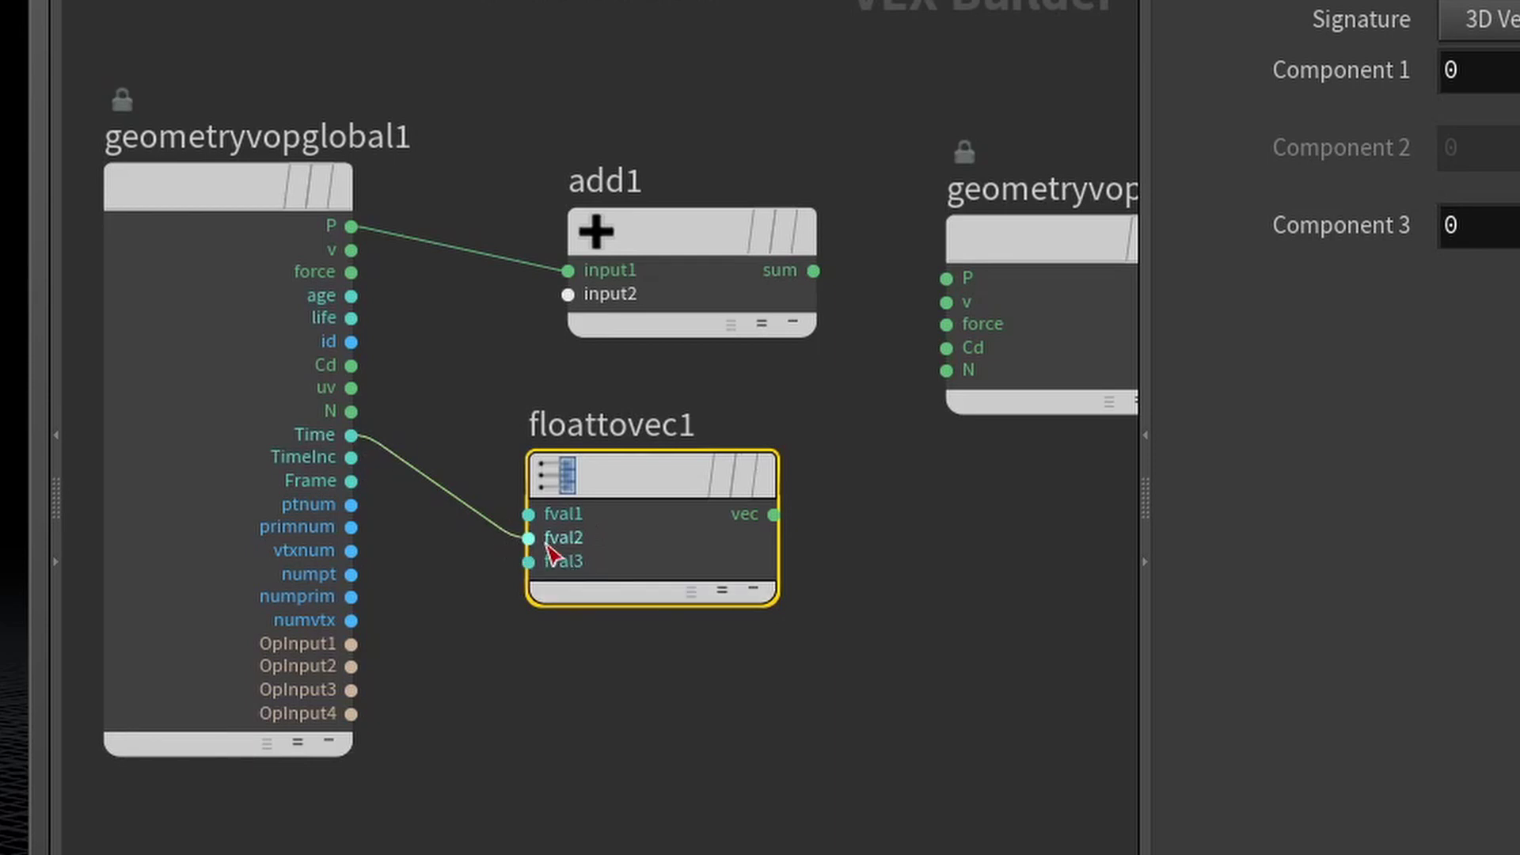
pyautogui.moveTo(673, 482); pyautogui.dragTo(604, 464)
# - Arrange add1, geometryvopglobal1, floattovec1 and geometryvopoutput1 so the chain lines up
pyautogui.moveTo(683, 225); pyautogui.dragTo(737, 182)
pyautogui.scroll(-5, 535, 496)
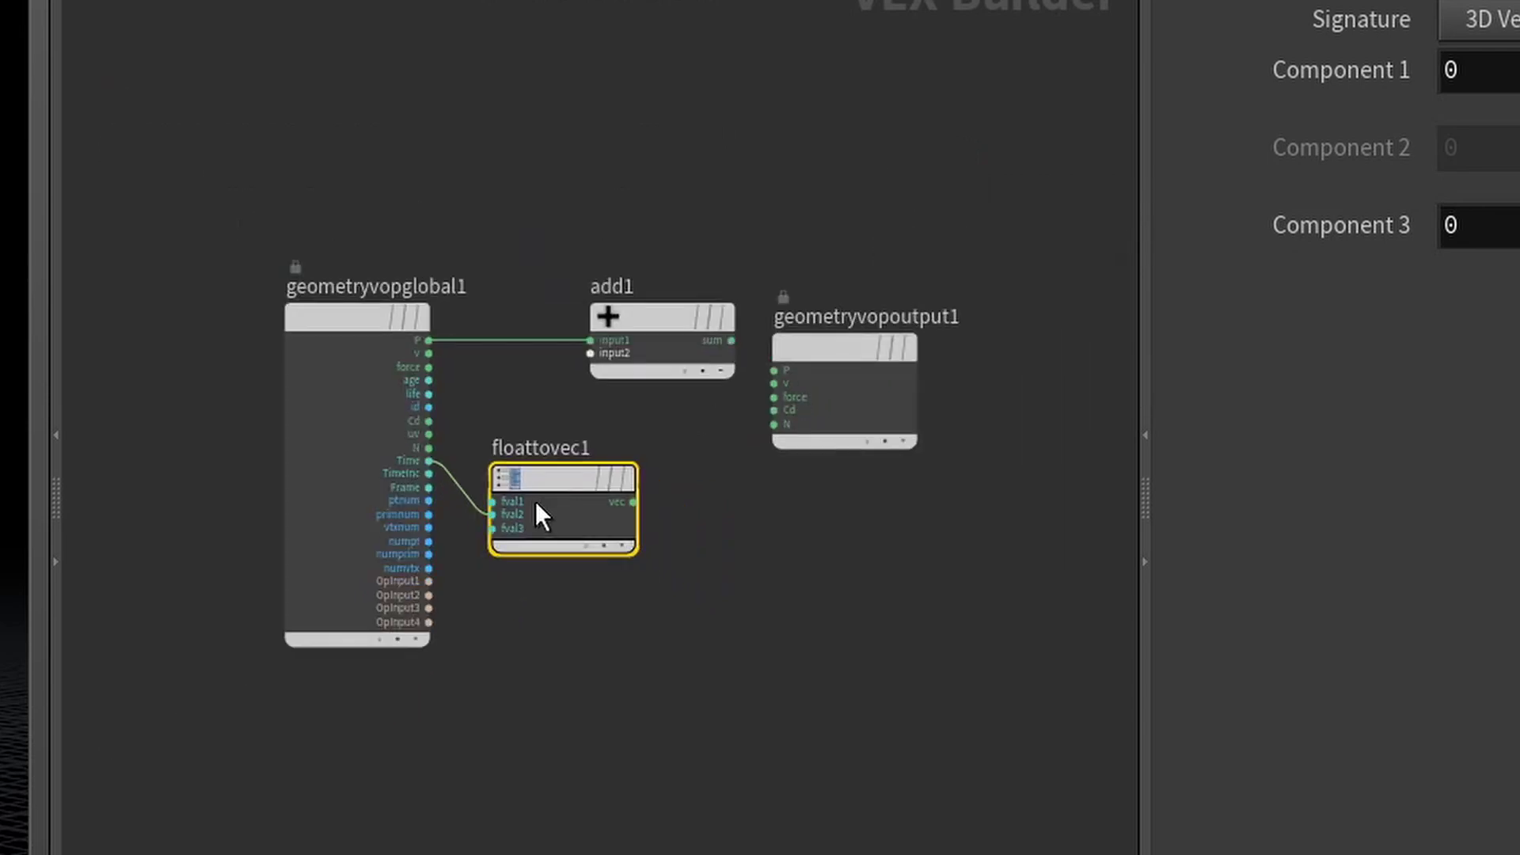
pyautogui.moveTo(375, 326); pyautogui.dragTo(203, 315)
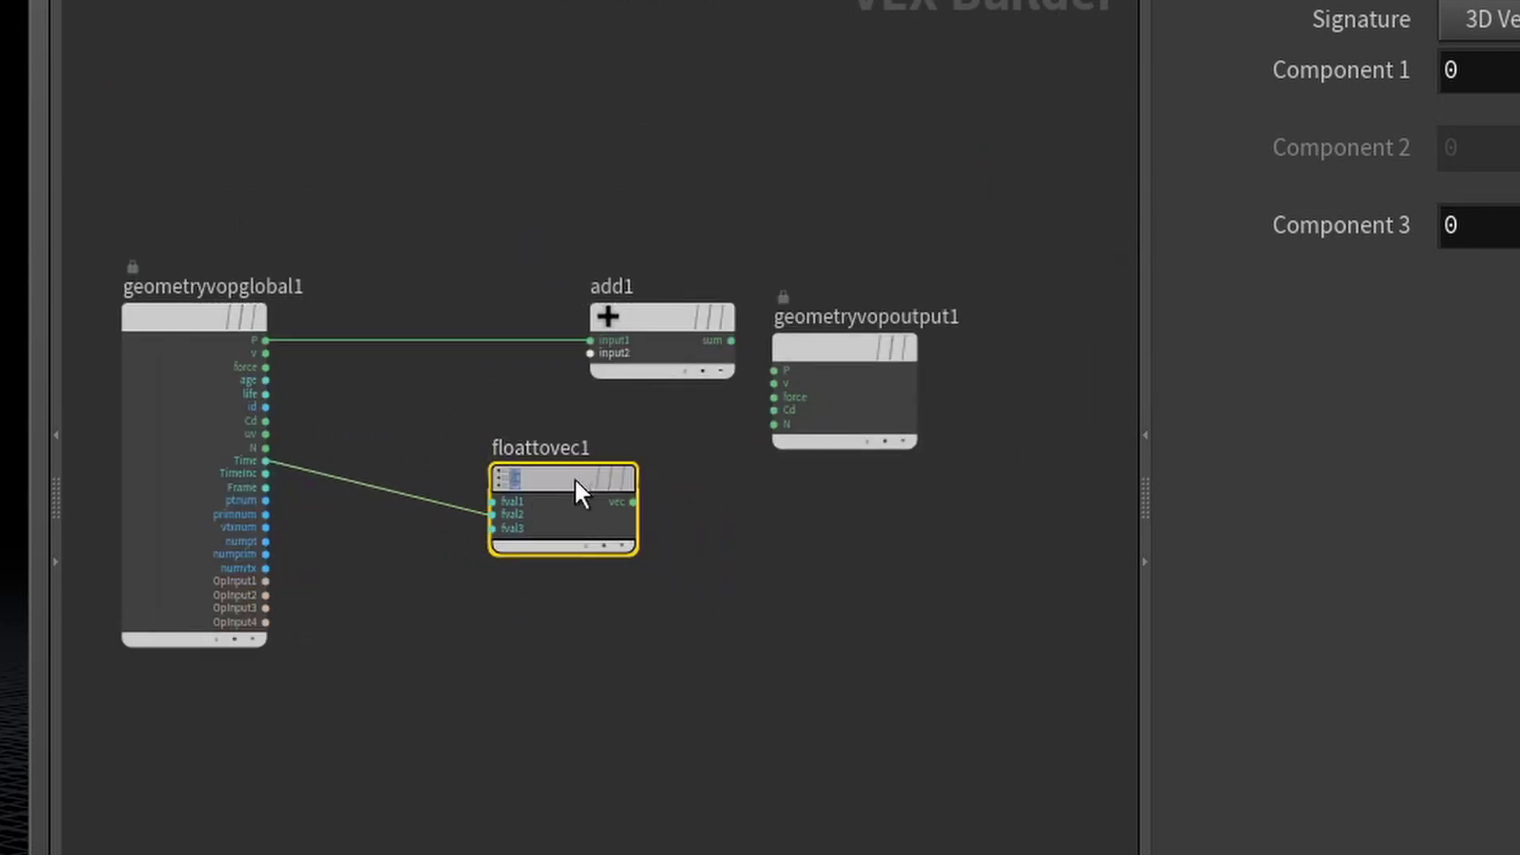
pyautogui.moveTo(574, 478); pyautogui.dragTo(590, 353)
pyautogui.scroll(1, 596, 397)
pyautogui.scroll(2, 596, 397)
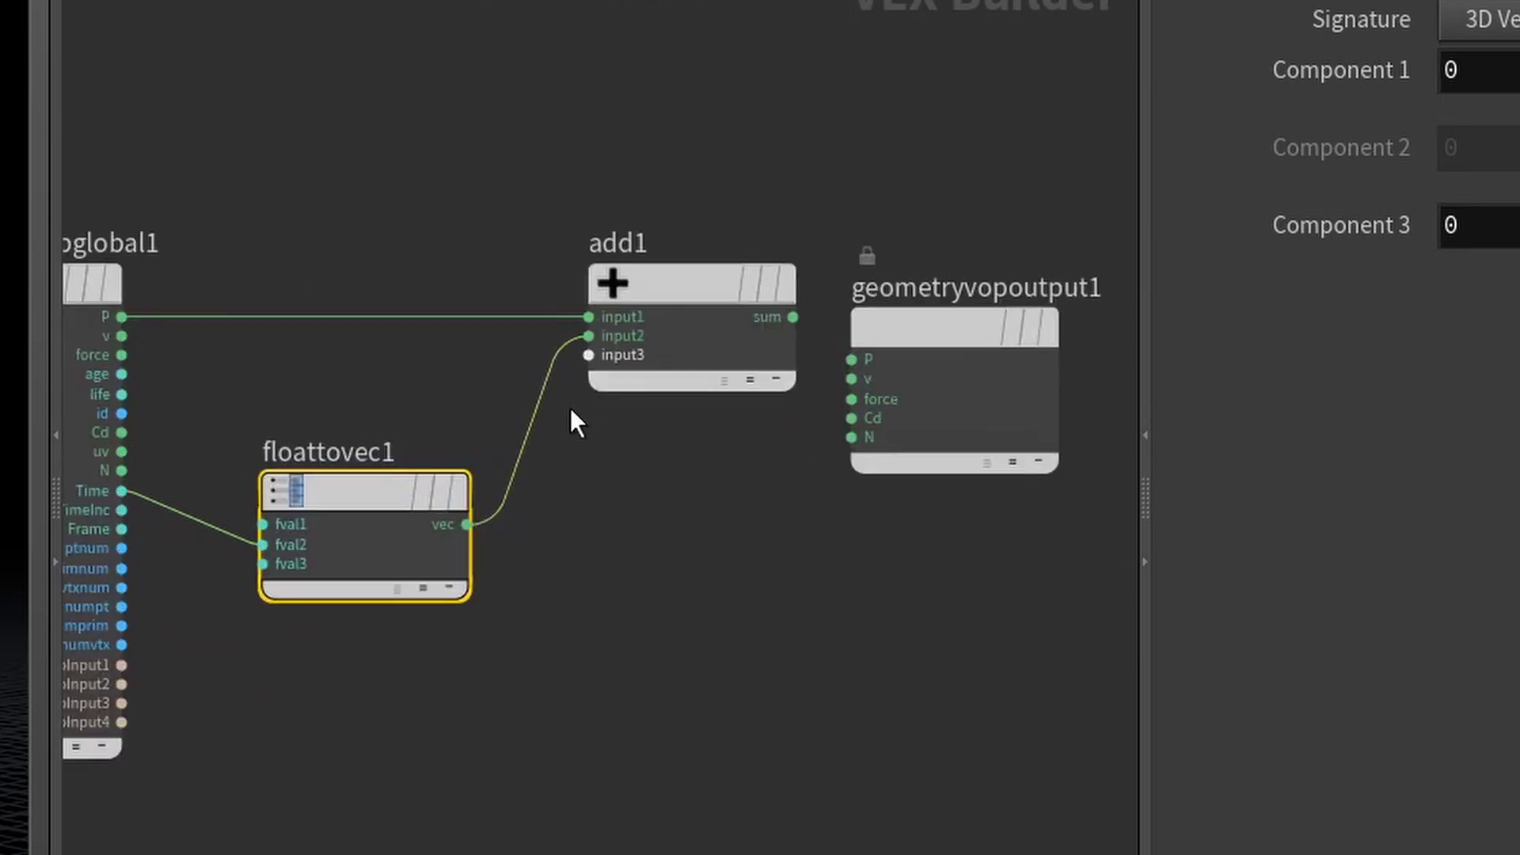
pyautogui.scroll(-2, 565, 364)
pyautogui.moveTo(833, 311); pyautogui.dragTo(892, 310)
# - Wire add1's sum into geometryvopoutput1's P and check both nodes
pyautogui.moveTo(753, 327); pyautogui.dragTo(843, 328)
pyautogui.moveTo(782, 654); pyautogui.dragTo(846, 659, button='middle')
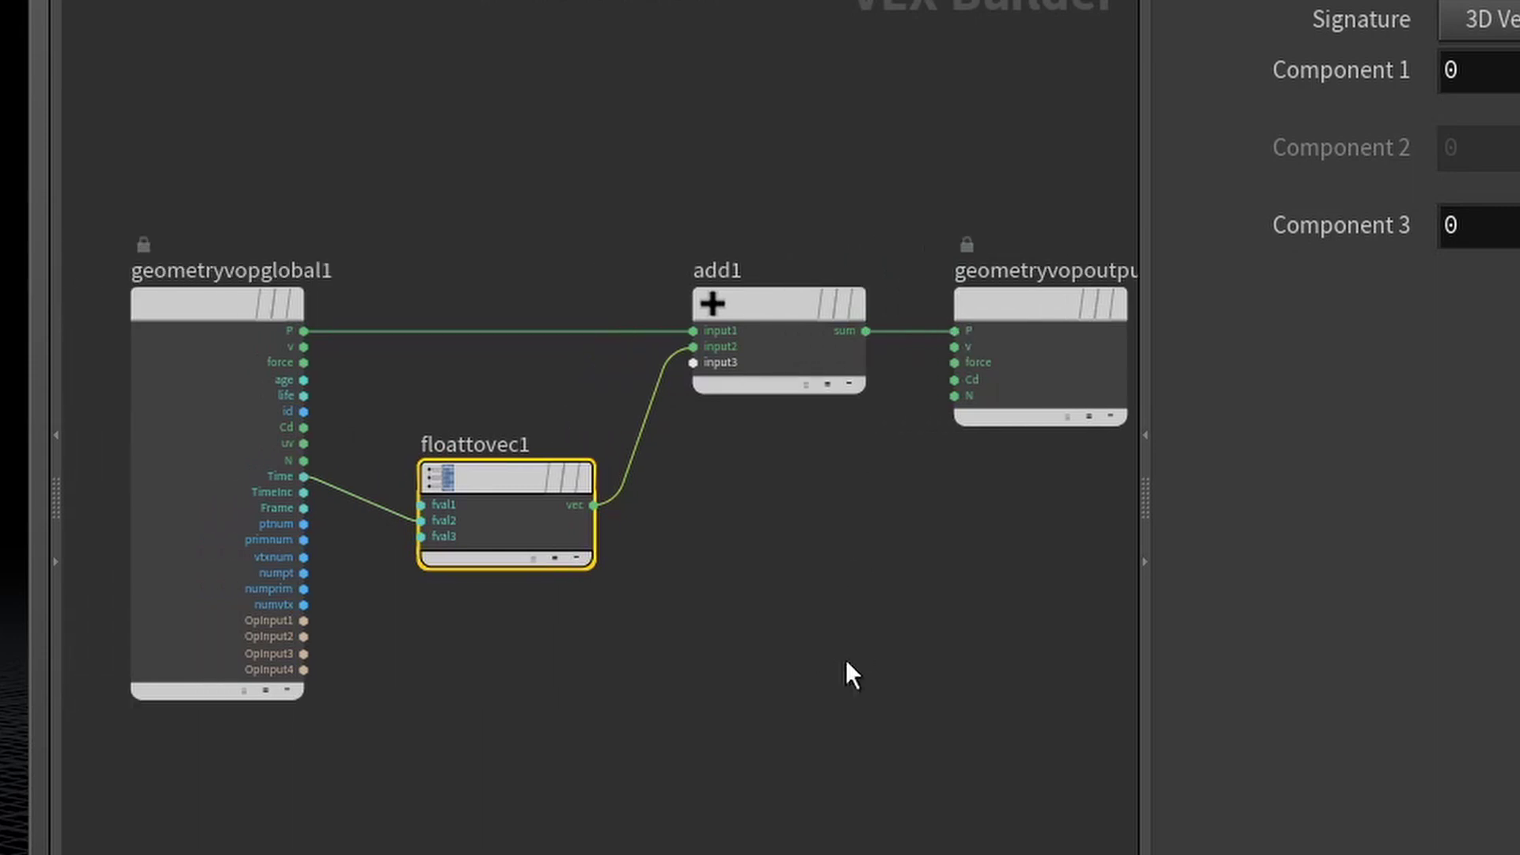
pyautogui.scroll(-1, 840, 659)
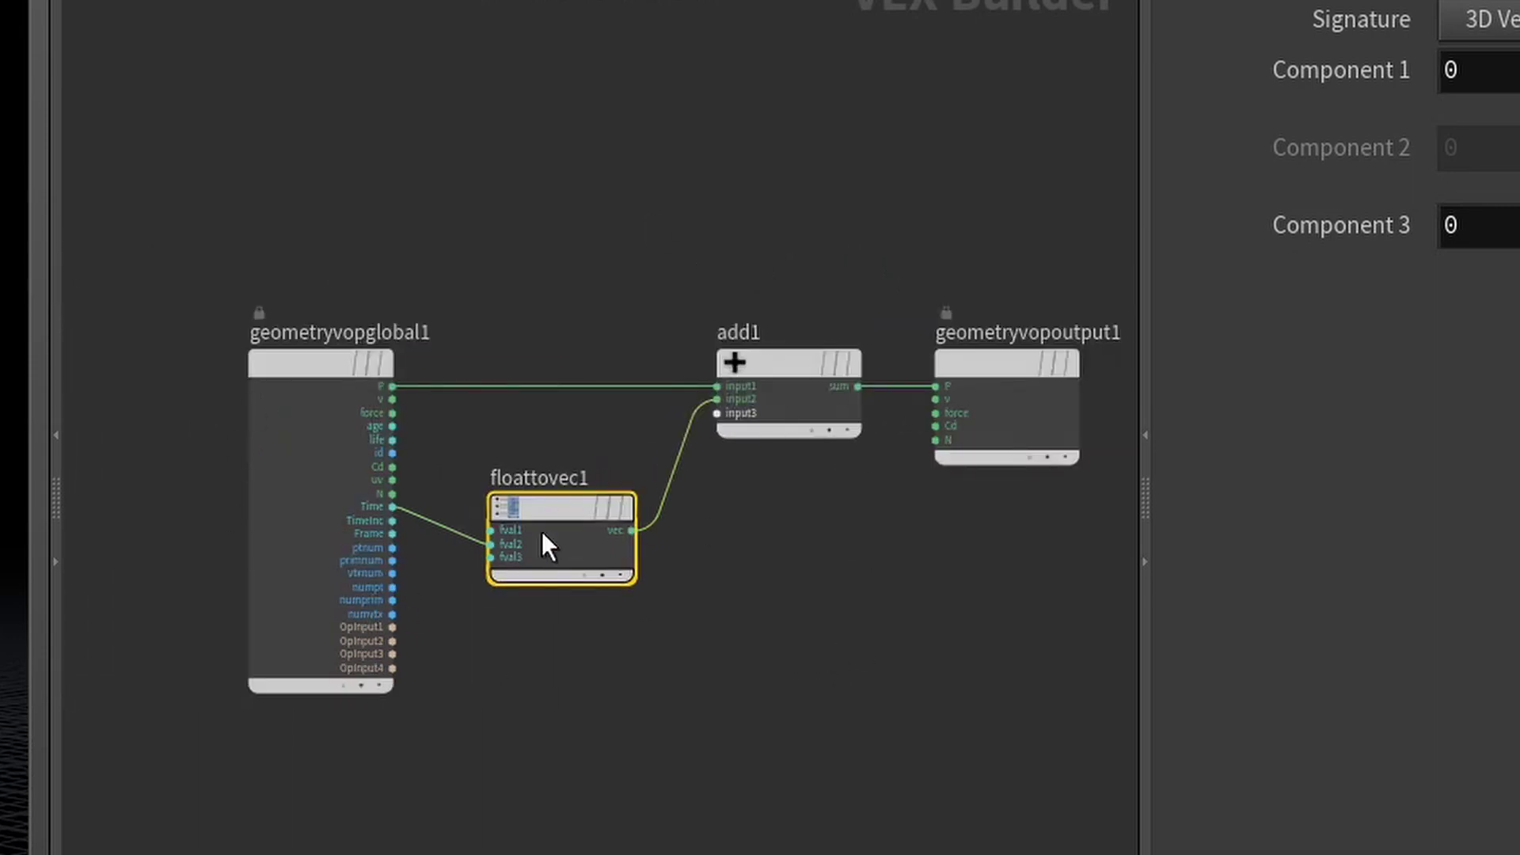
pyautogui.scroll(3, 380, 400)
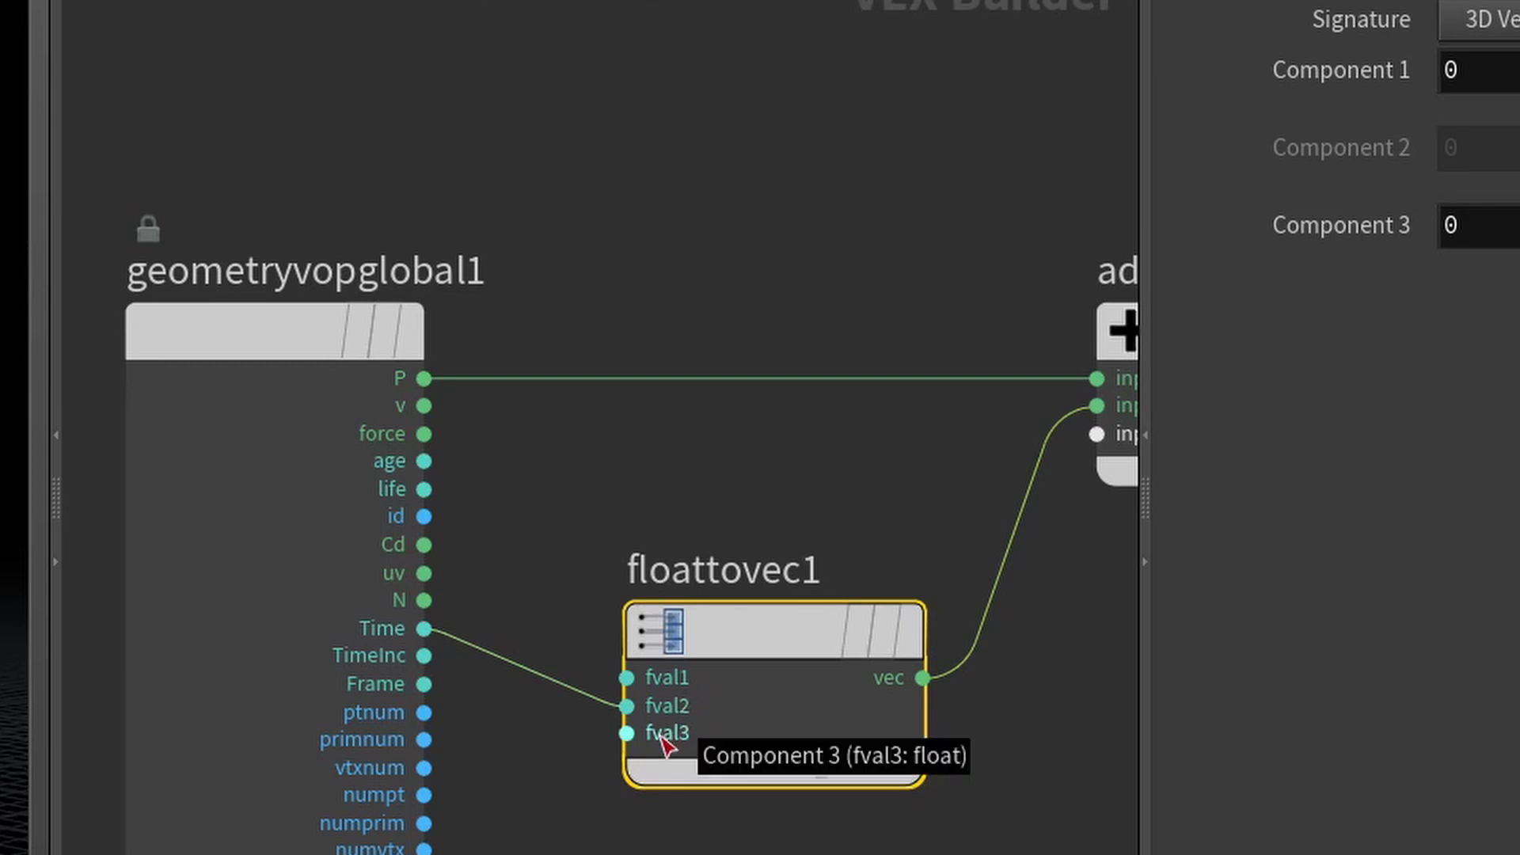
pyautogui.moveTo(941, 701); pyautogui.dragTo(266, 821, button='middle')
pyautogui.click(513, 453)
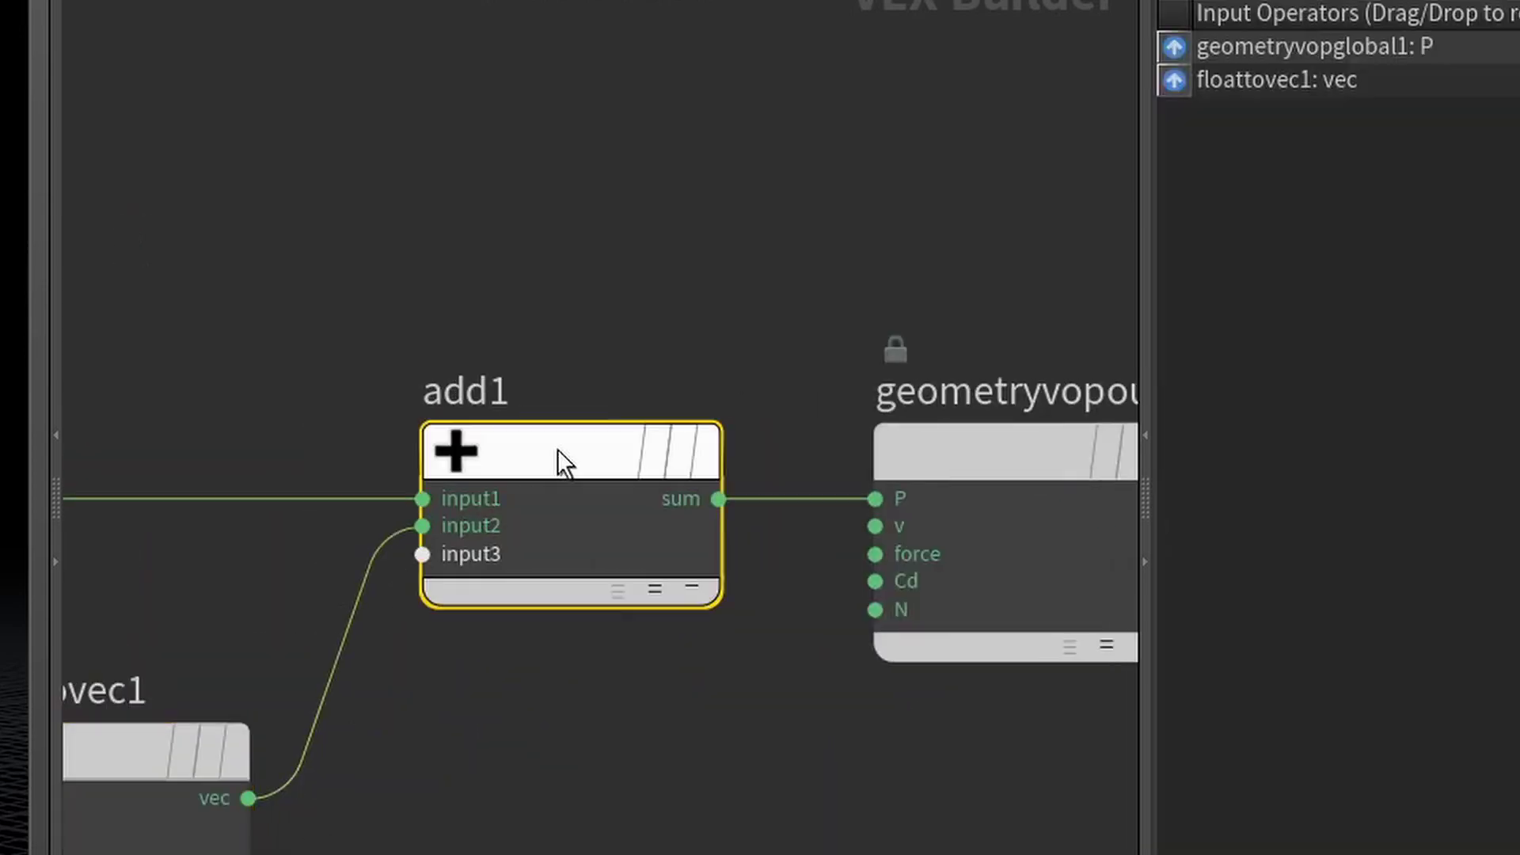
pyautogui.moveTo(713, 720); pyautogui.dragTo(502, 787, button='middle')
pyautogui.click(722, 504)
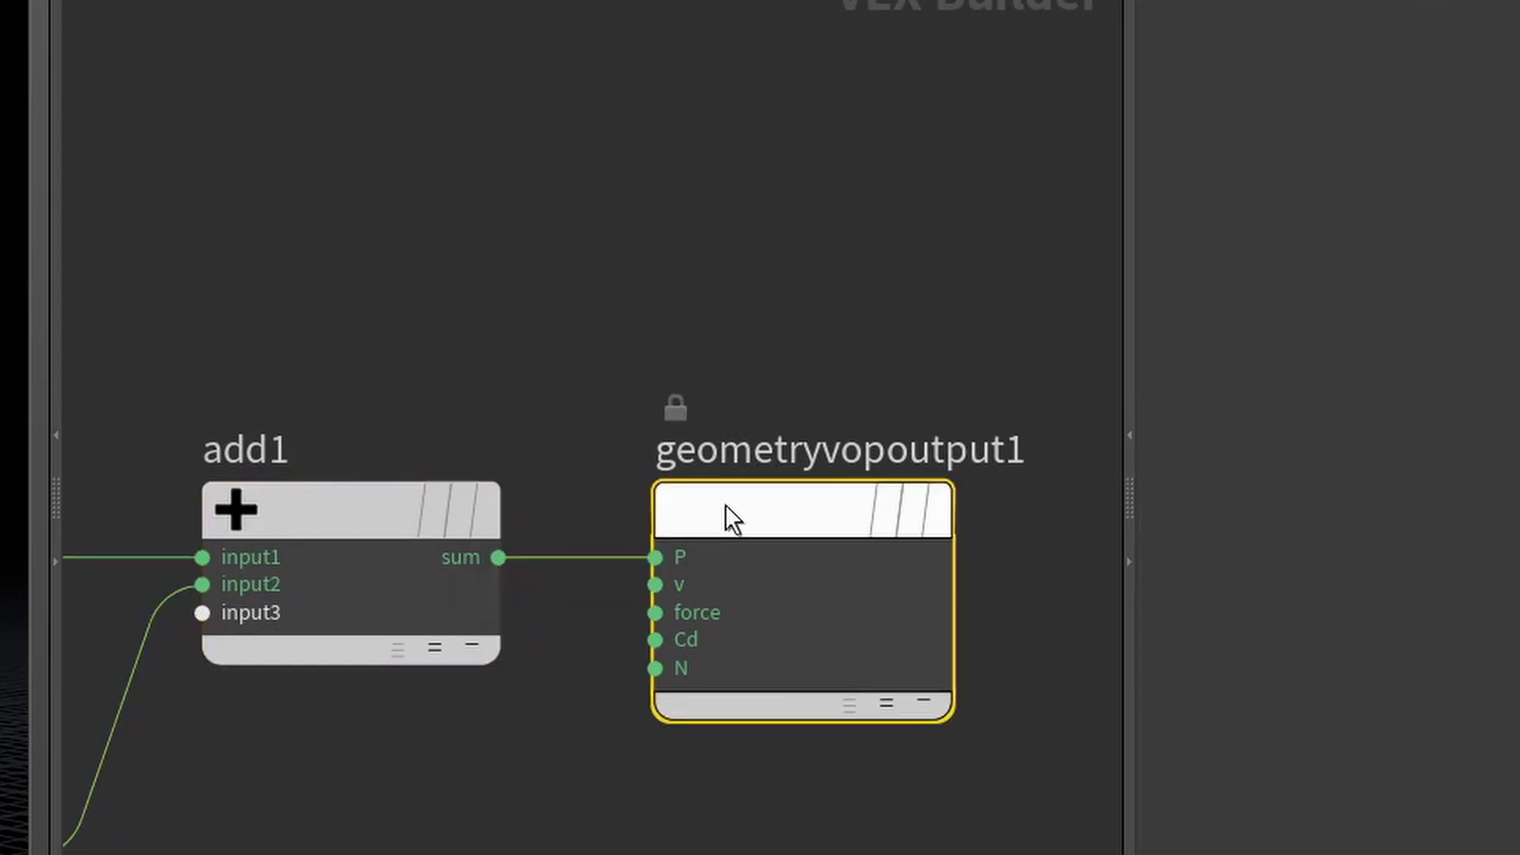
pyautogui.scroll(-5, 527, 806)
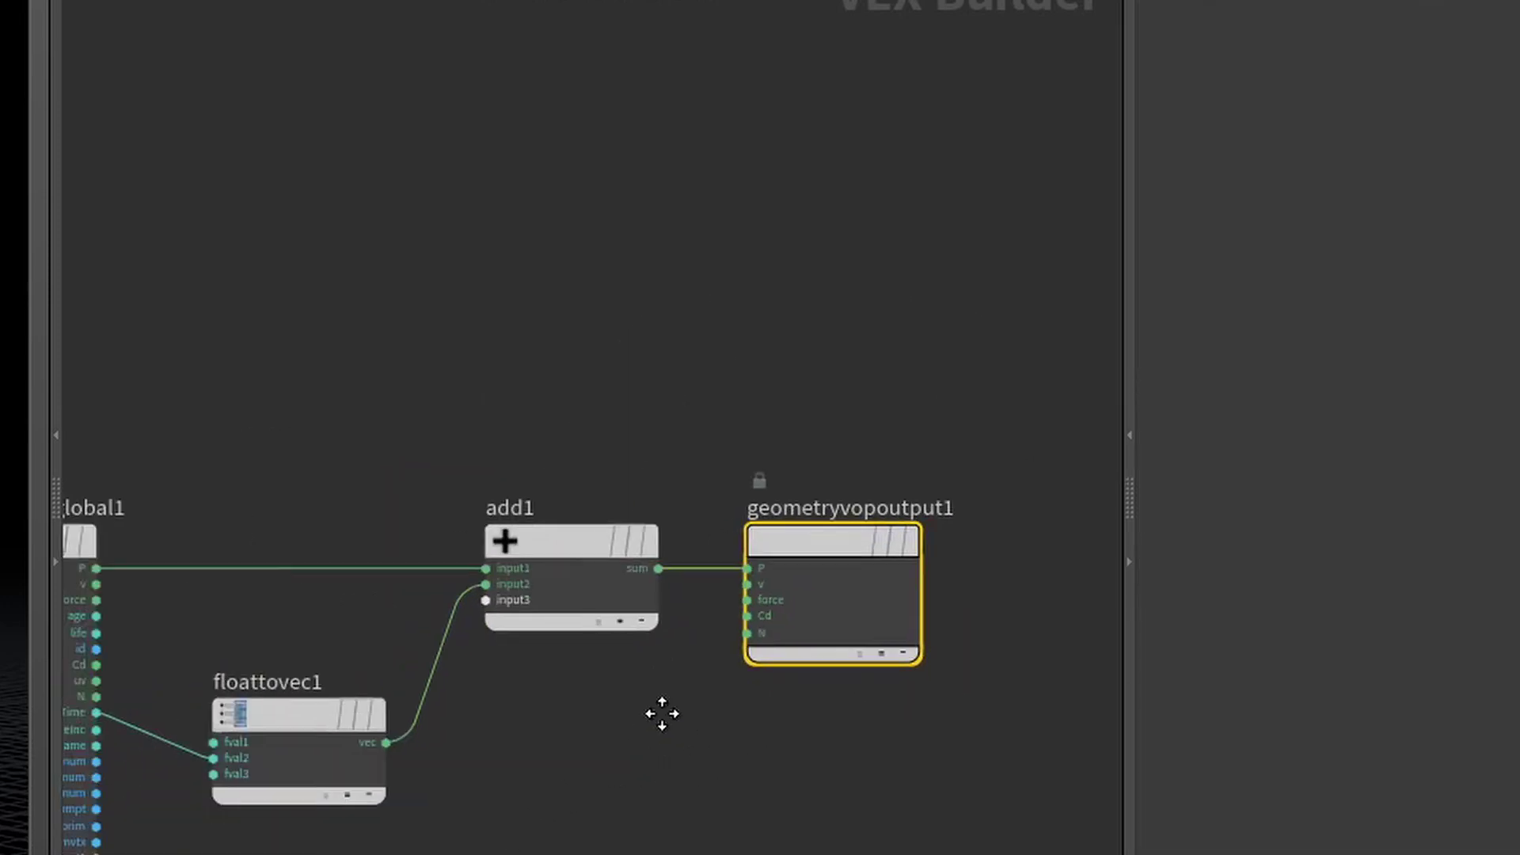
pyautogui.press('u')
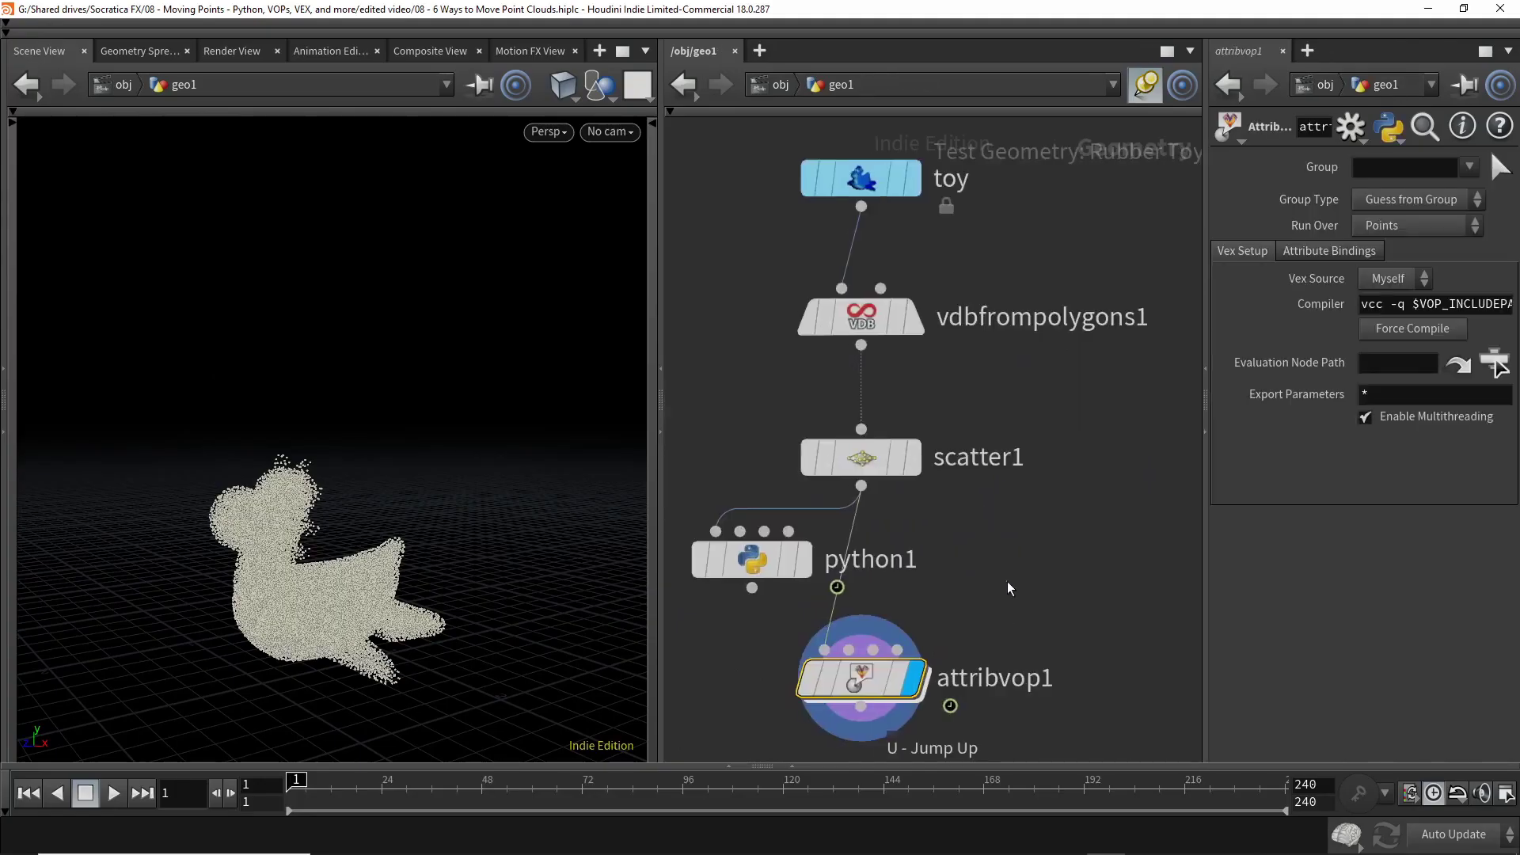
pyautogui.press('Up')
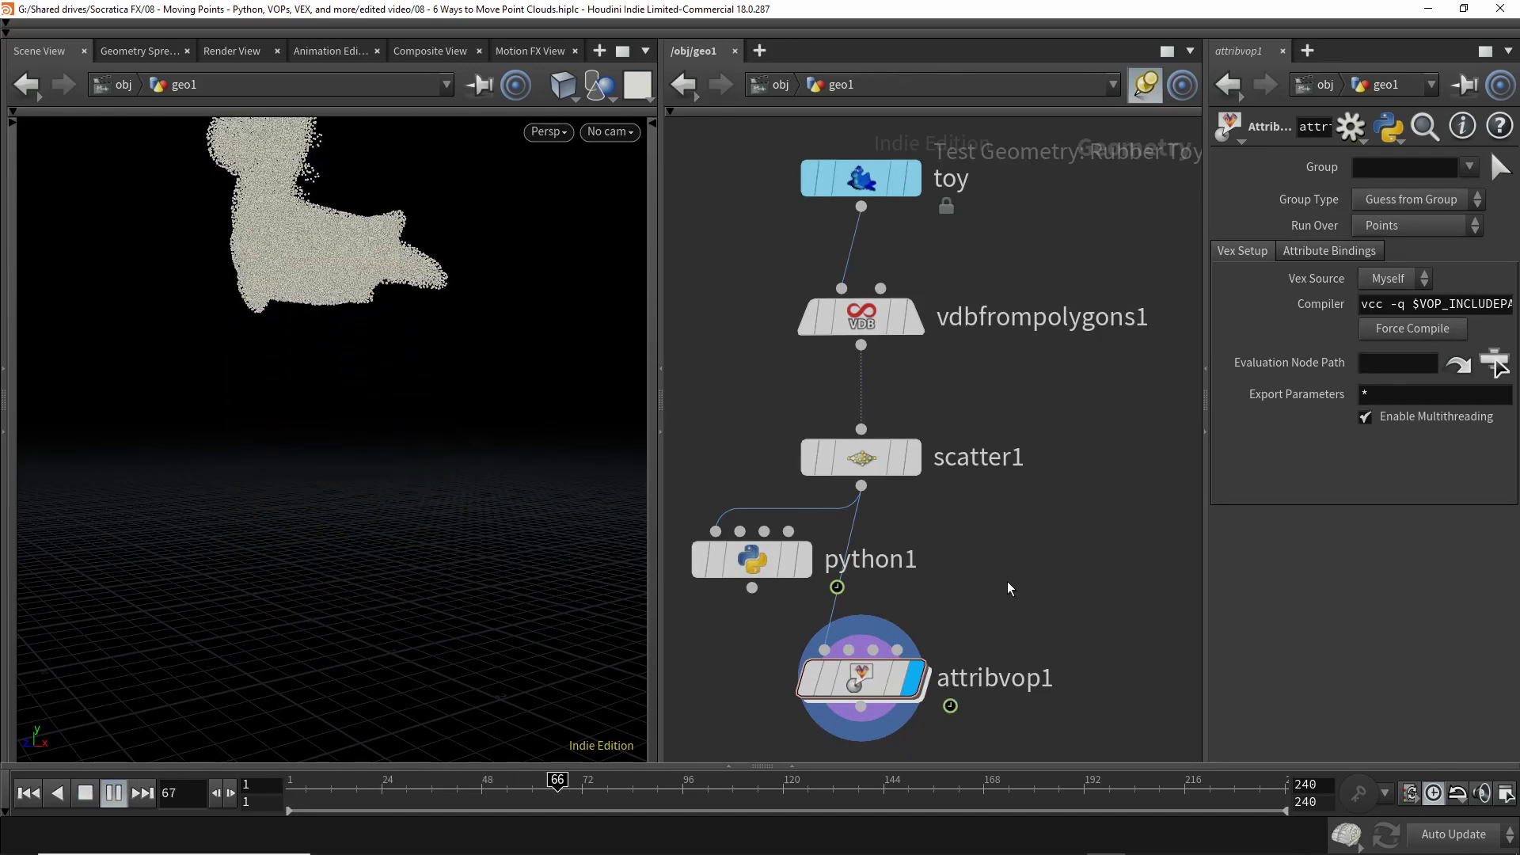
pyautogui.hotkey('ctrl', 'Up')
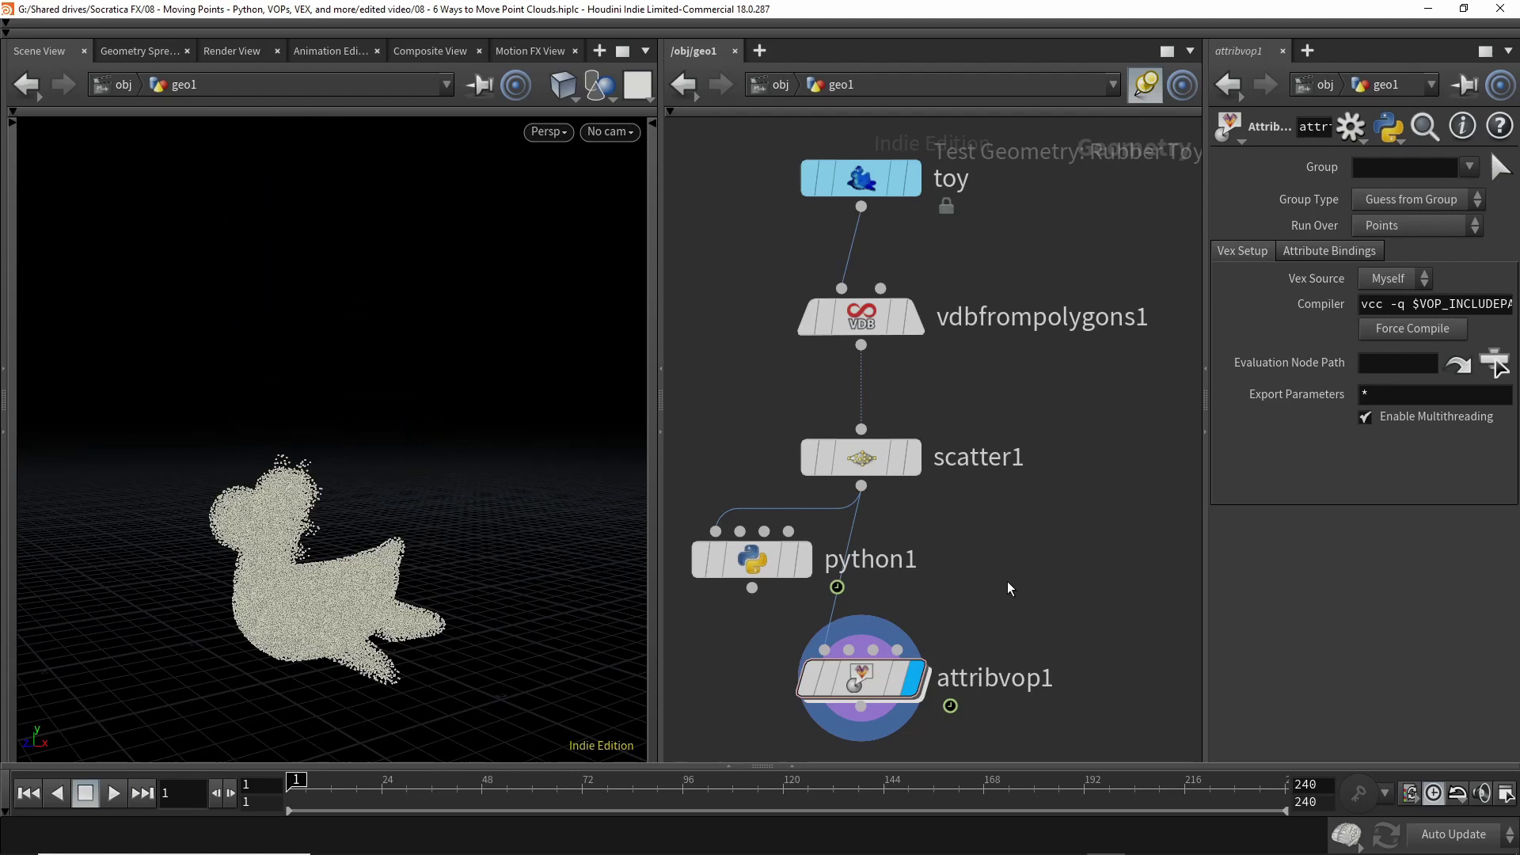
pyautogui.click(808, 562)
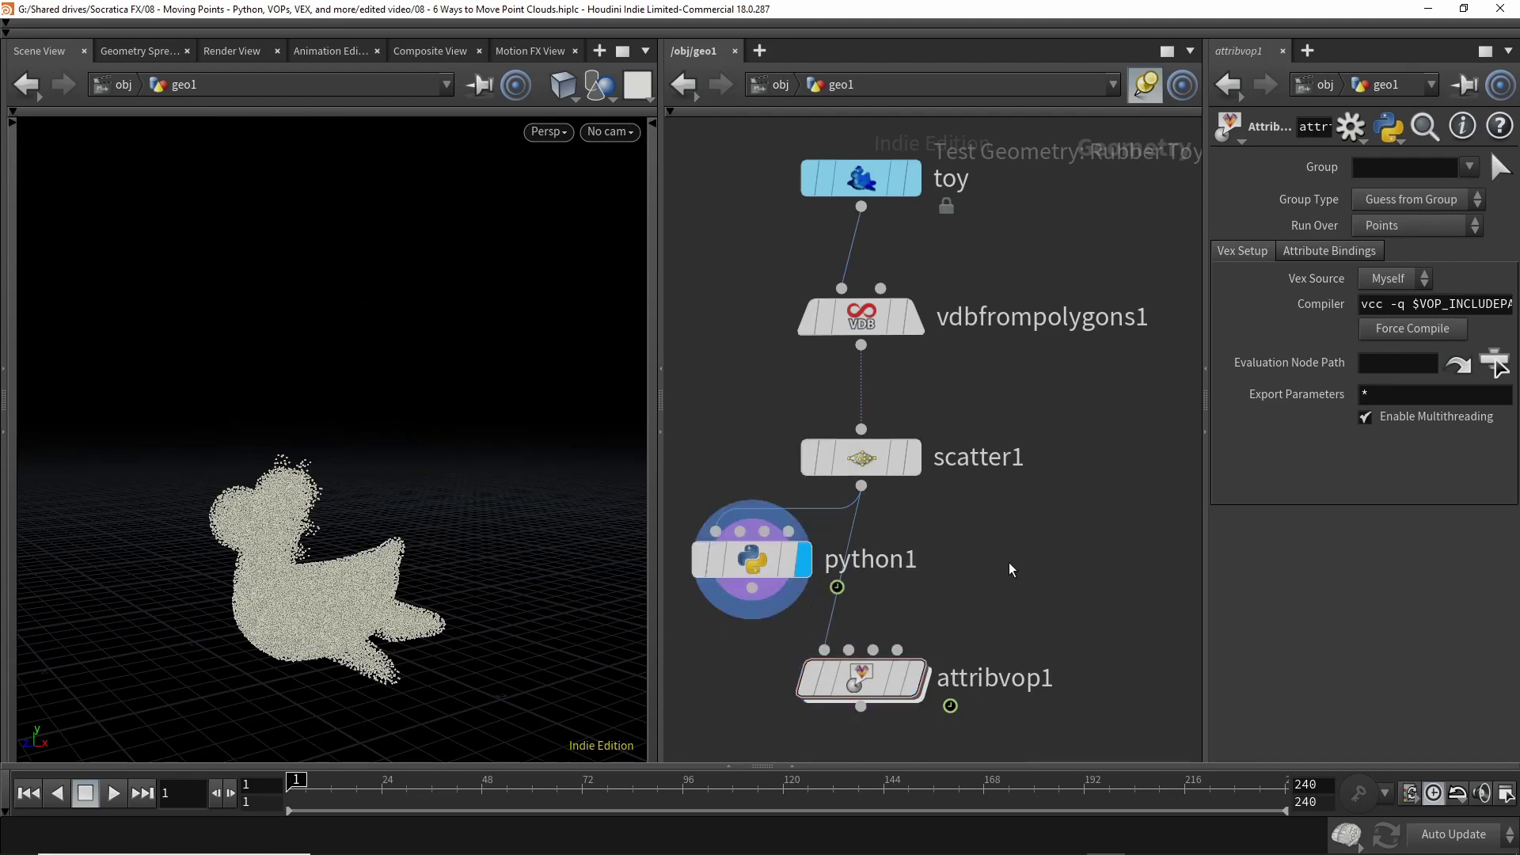
pyautogui.press('Up')
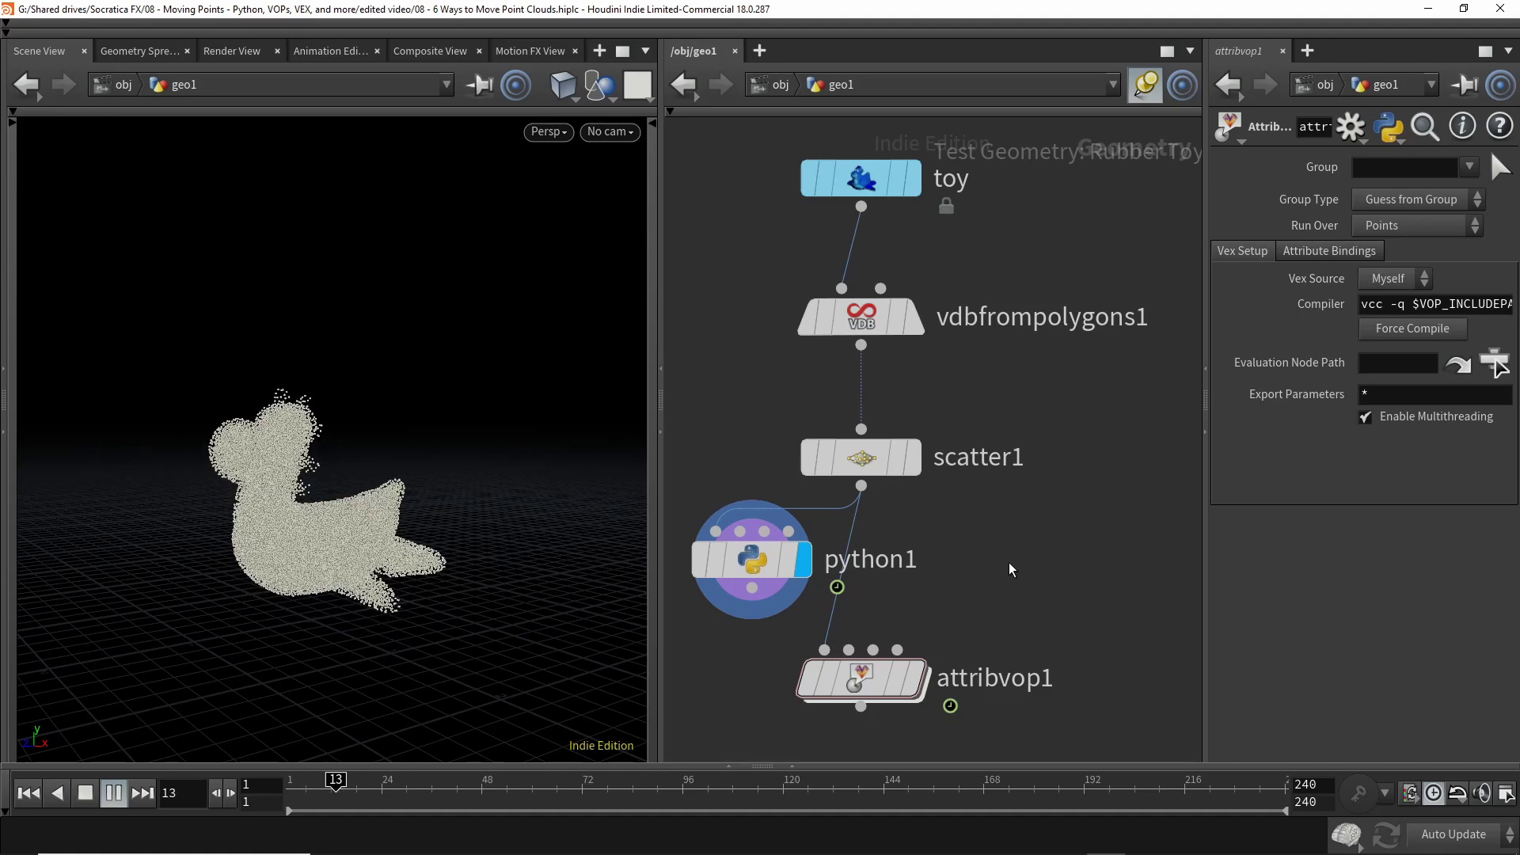
pyautogui.hotkey('ctrl', 'Up')
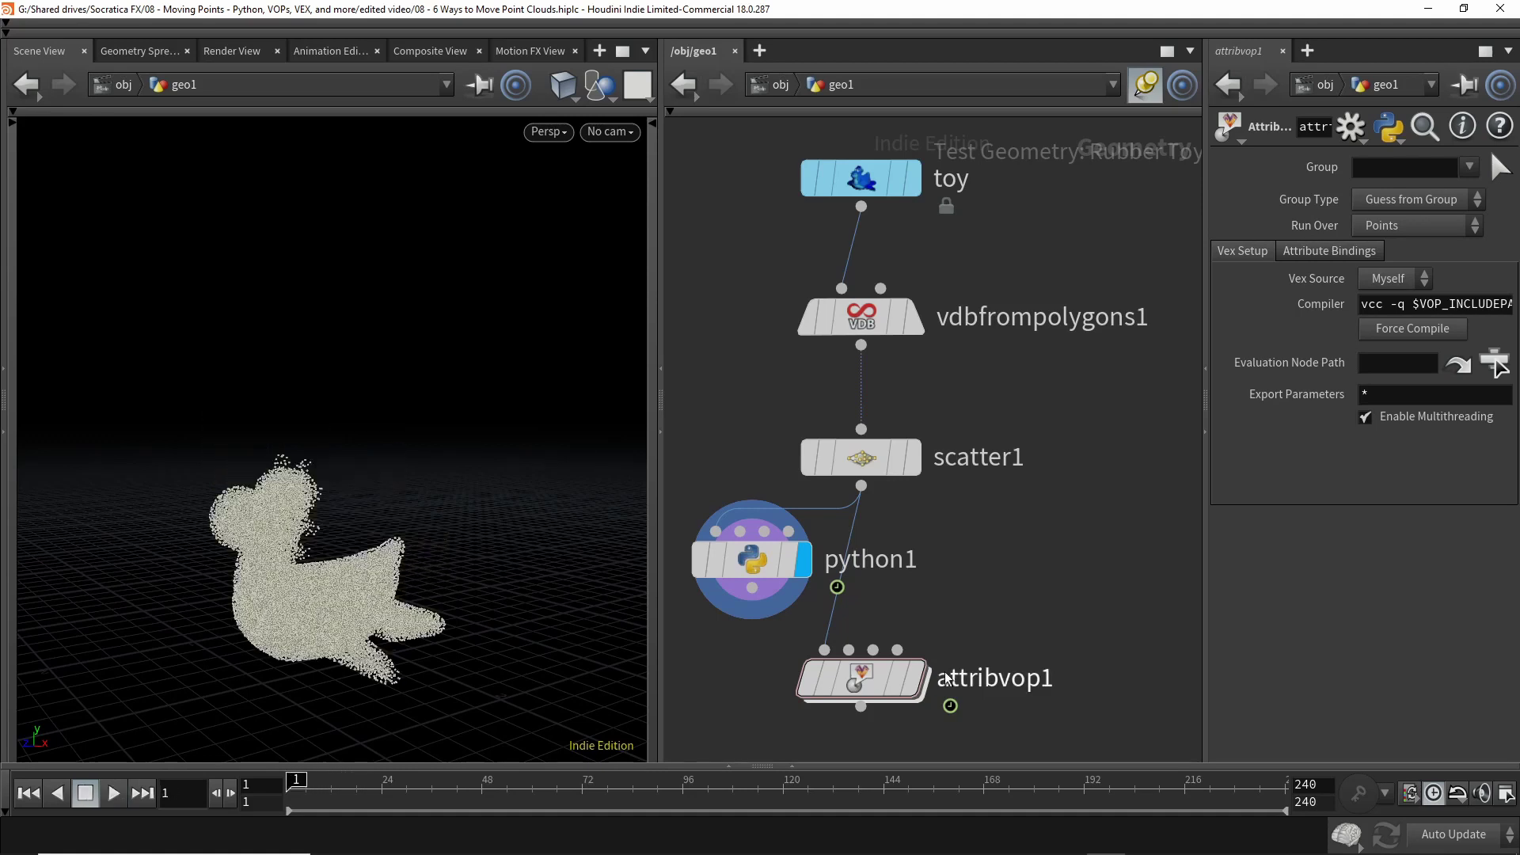
pyautogui.click(912, 683)
pyautogui.press('Up')
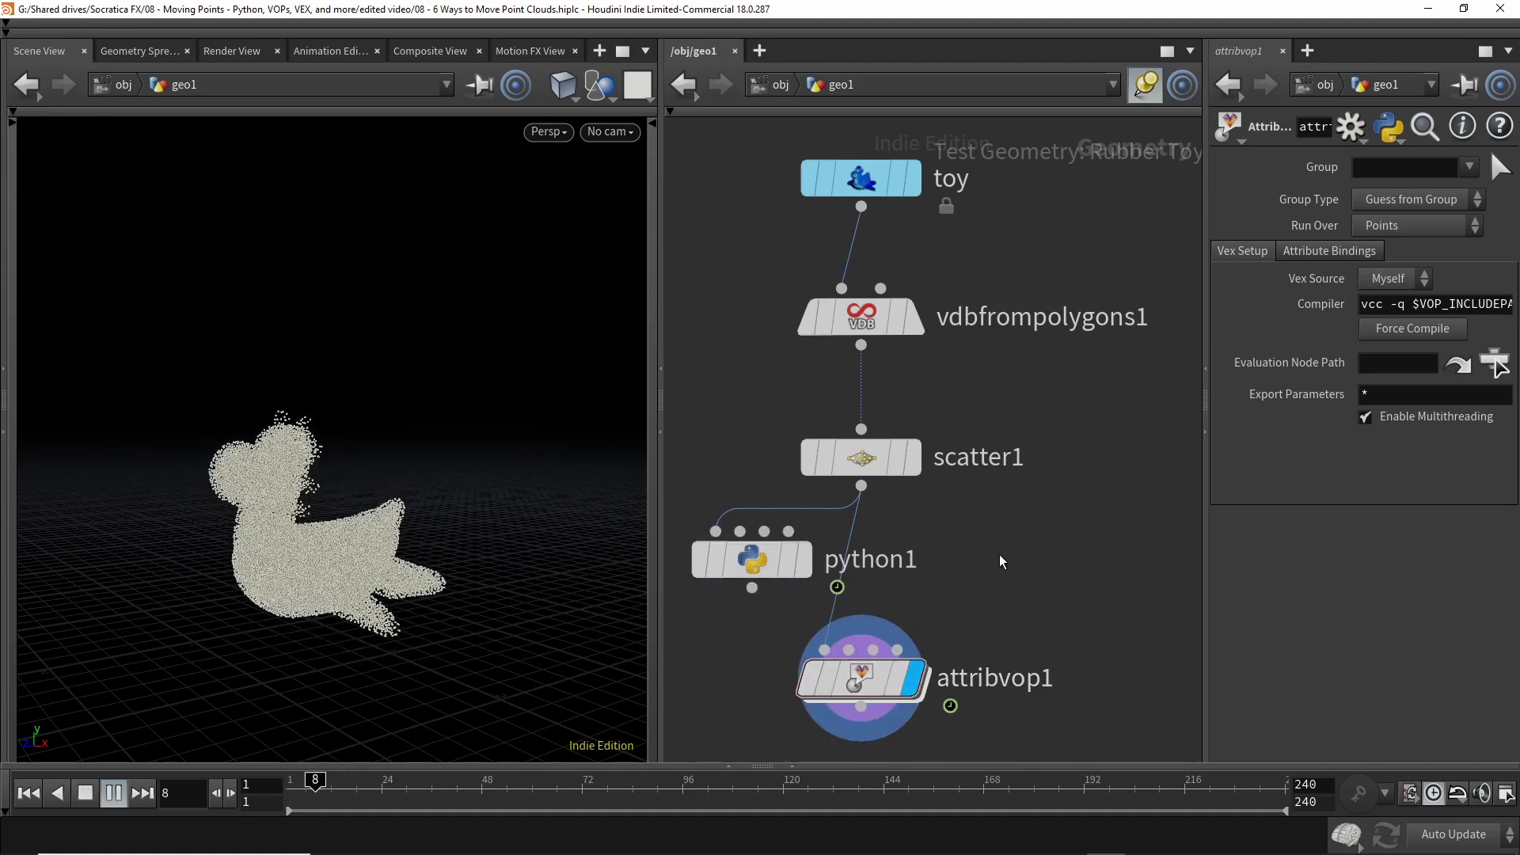
pyautogui.hotkey('ctrl', 'Up')
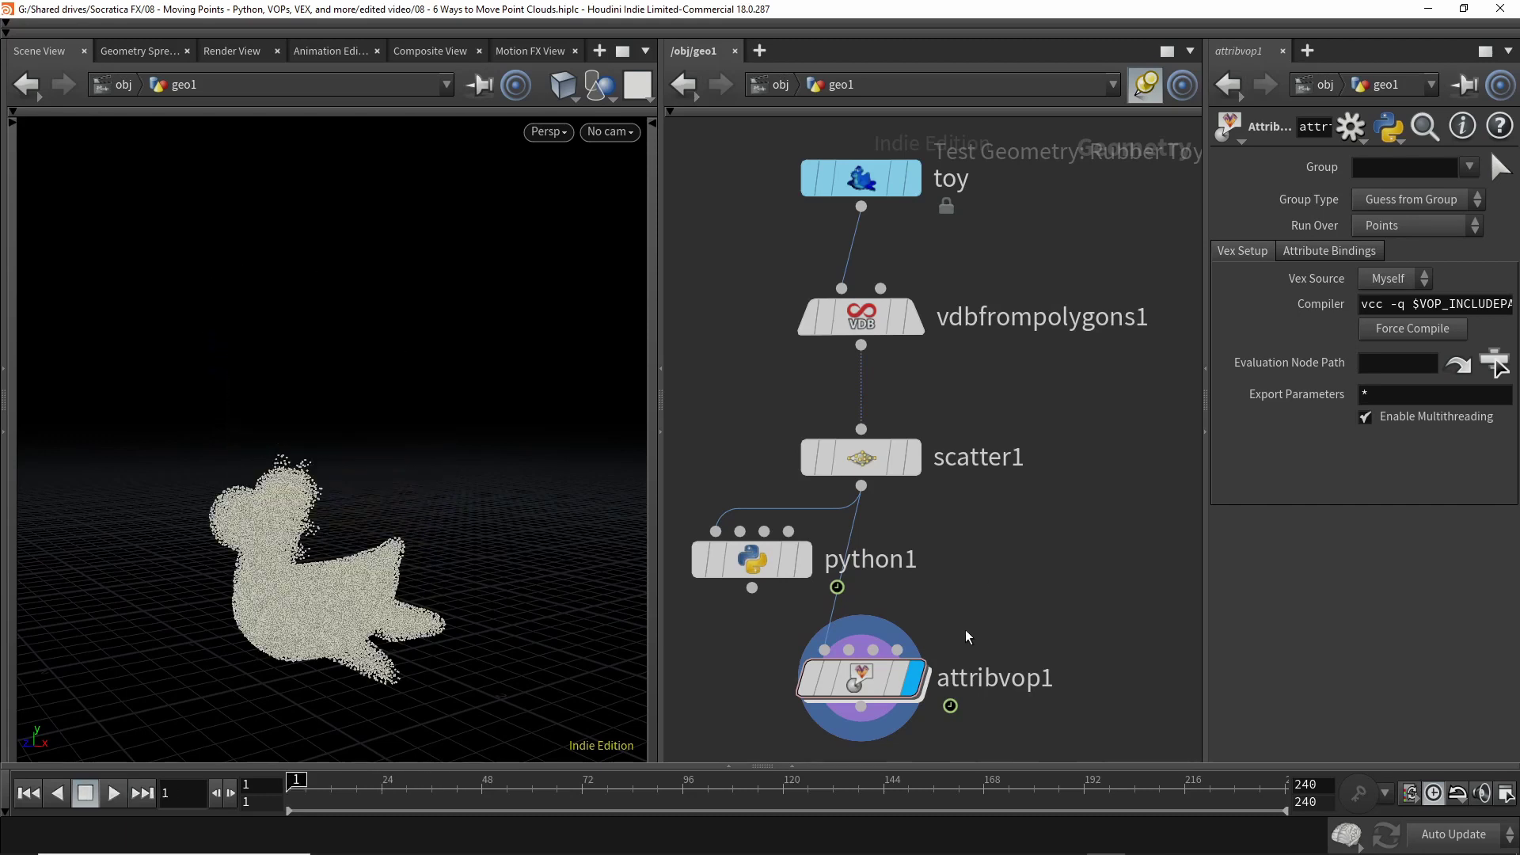
pyautogui.click(872, 681)
# - Dive into attribvop1's VEX network and frame geometryvopglobal1 with the parameters pane hidden
pyautogui.doubleClick(871, 681)
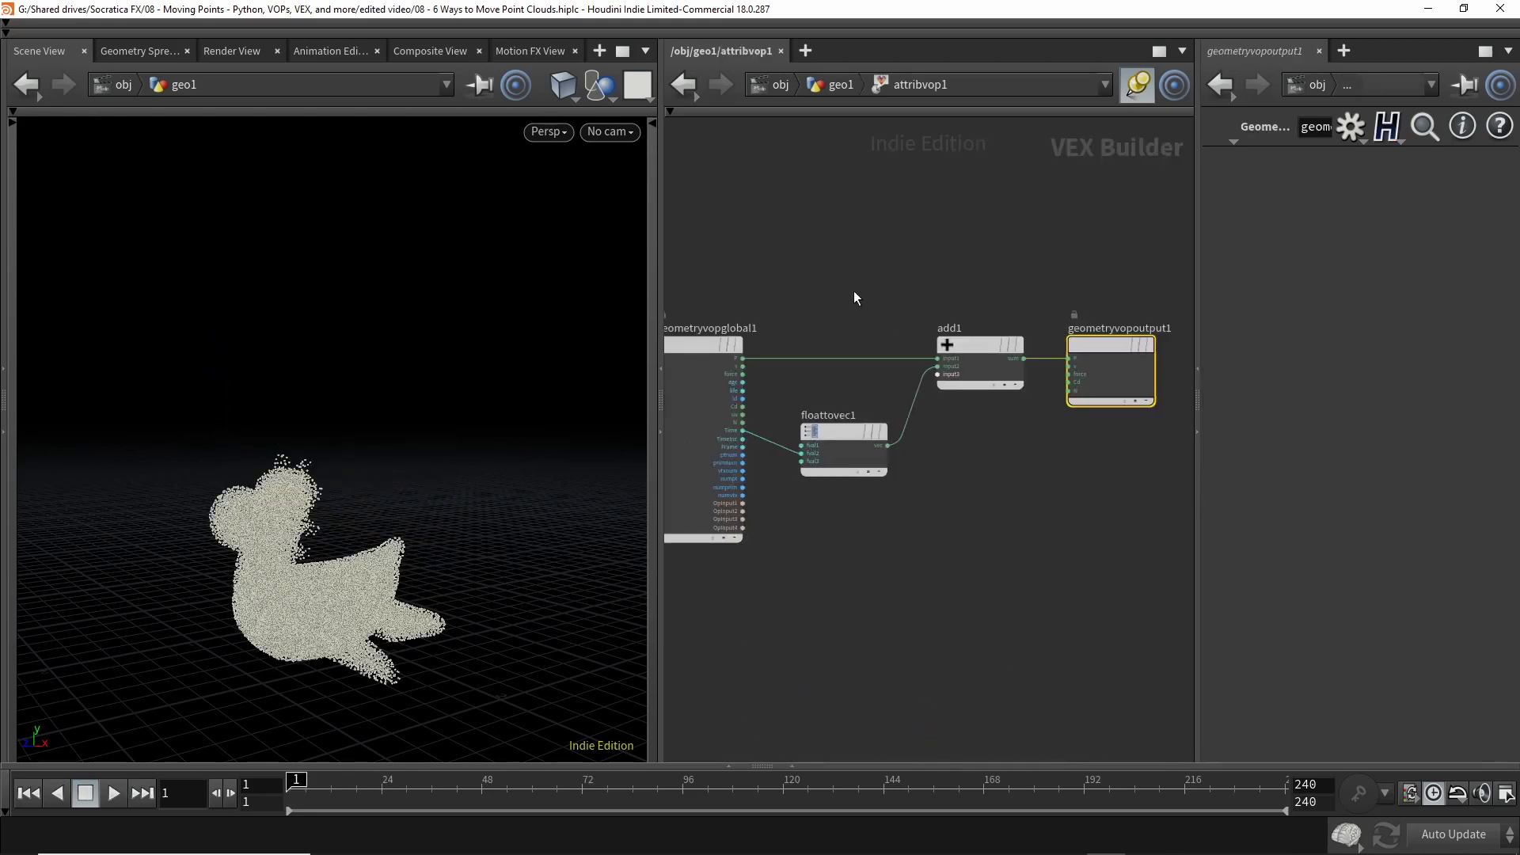
pyautogui.scroll(-1, 919, 526)
pyautogui.scroll(-1, 942, 547)
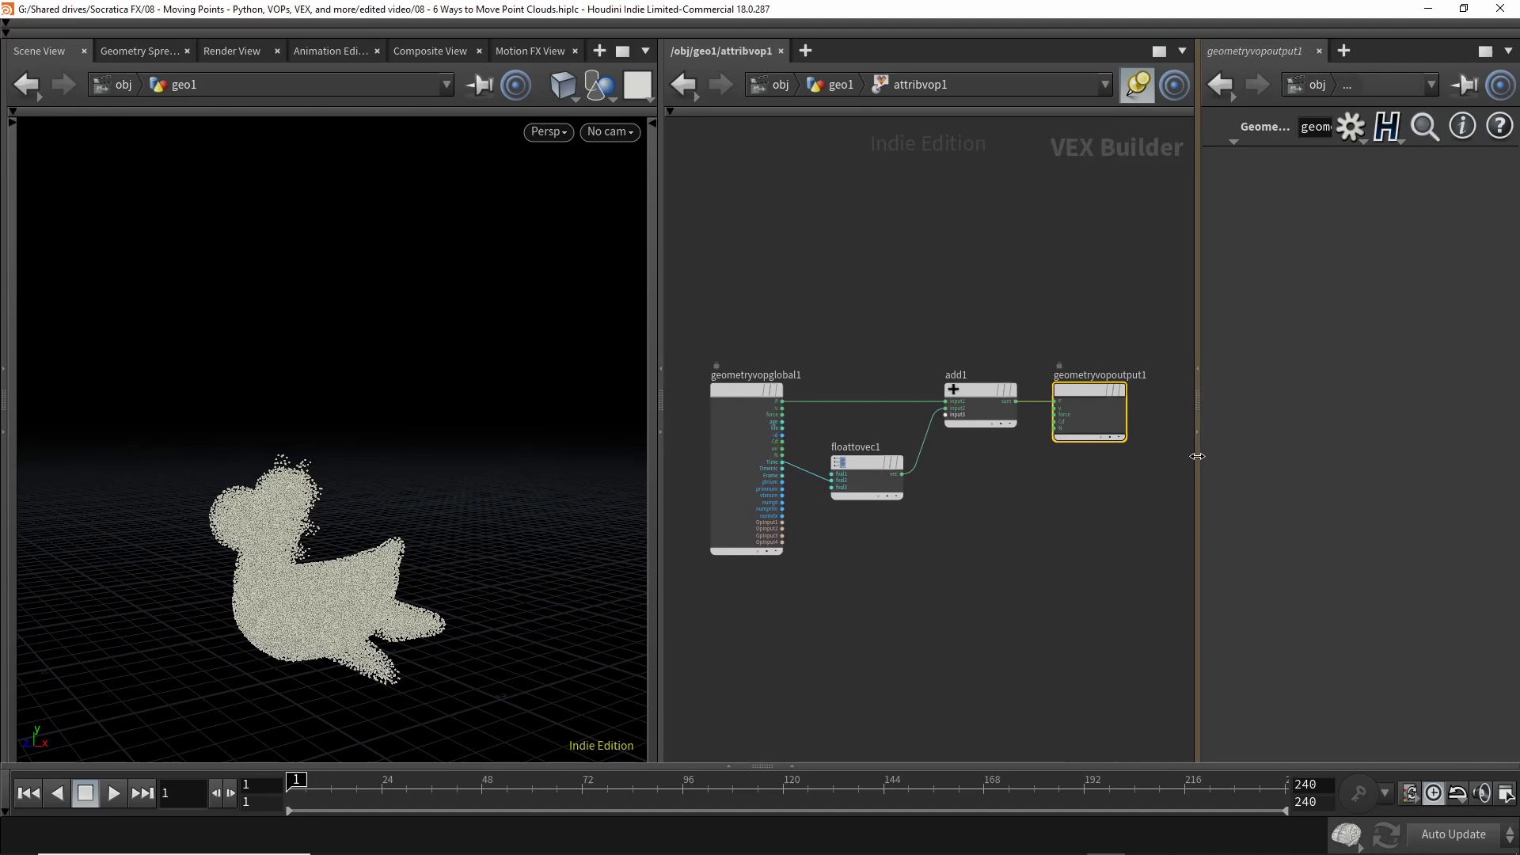
pyautogui.click(1199, 430)
pyautogui.scroll(3, 1186, 529)
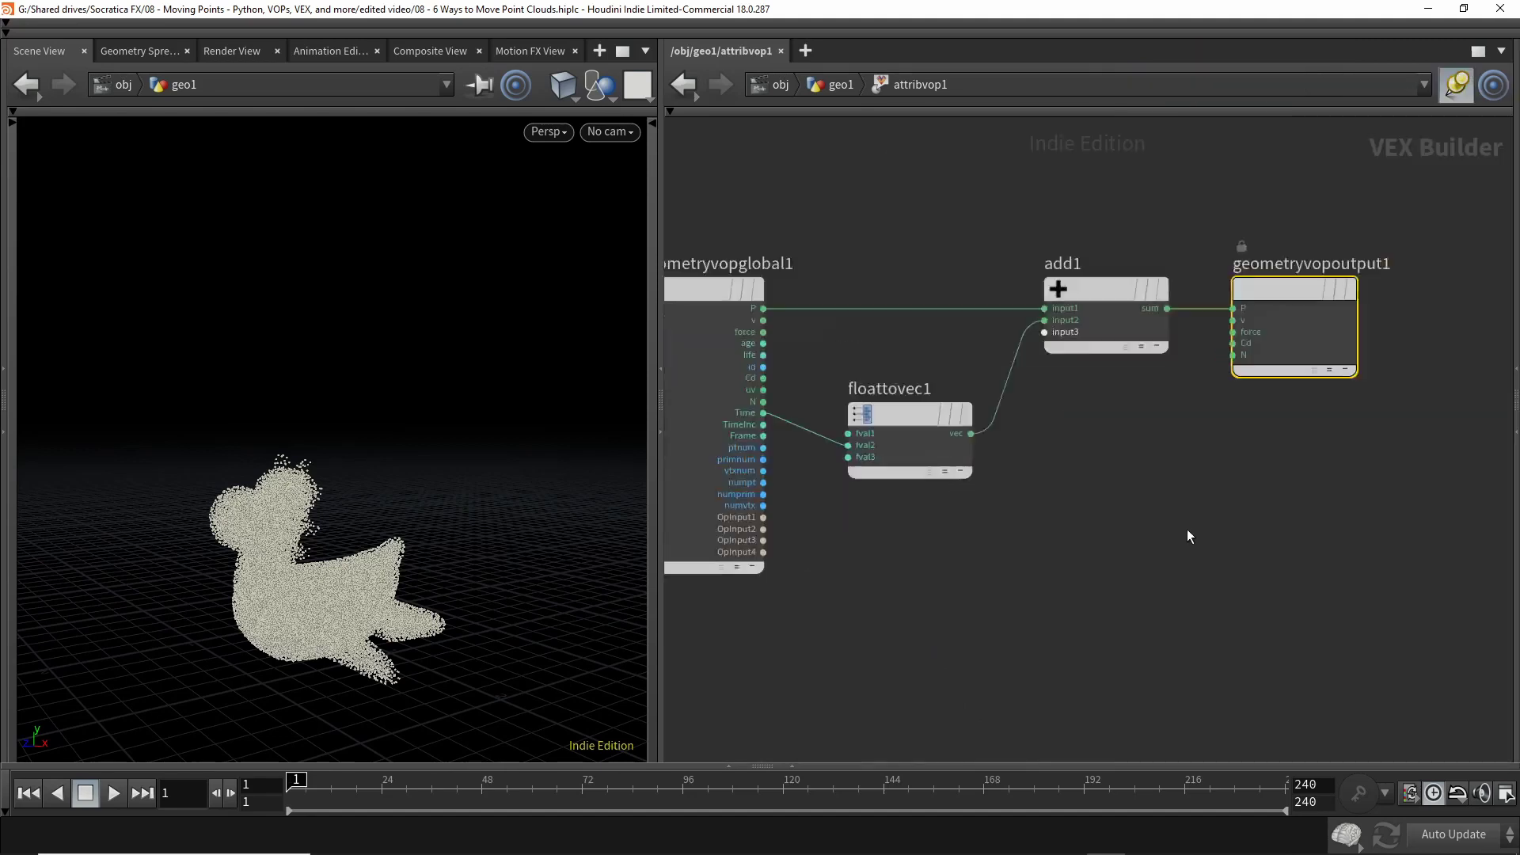
pyautogui.moveTo(1179, 535); pyautogui.dragTo(1212, 558, button='middle')
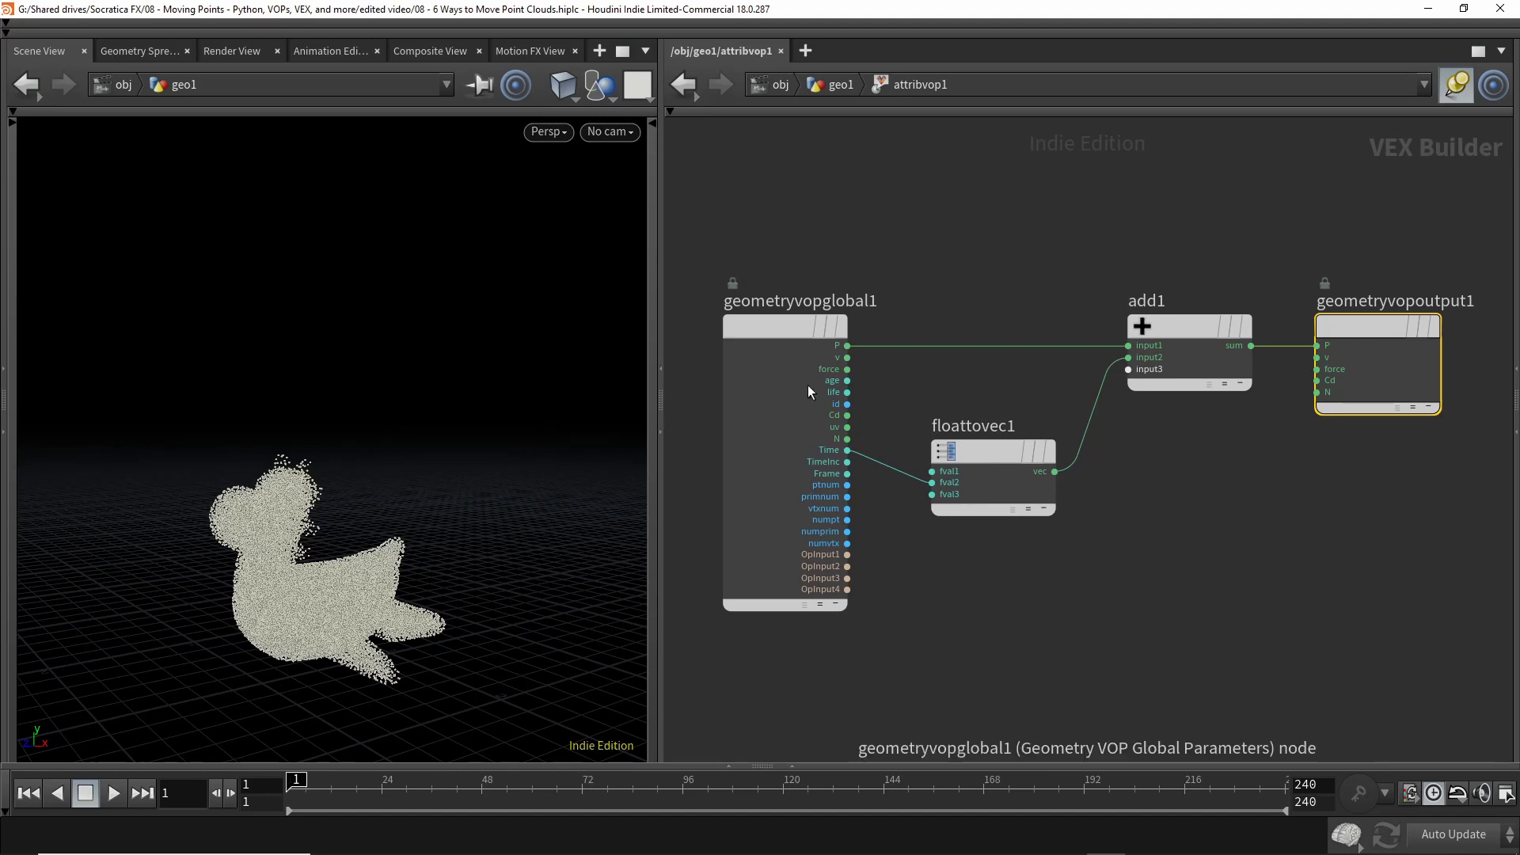
# - Show floattovec1's parameters (3D Vector, Component 2 from Time) and frame all VEX nodes
pyautogui.moveTo(1009, 455)
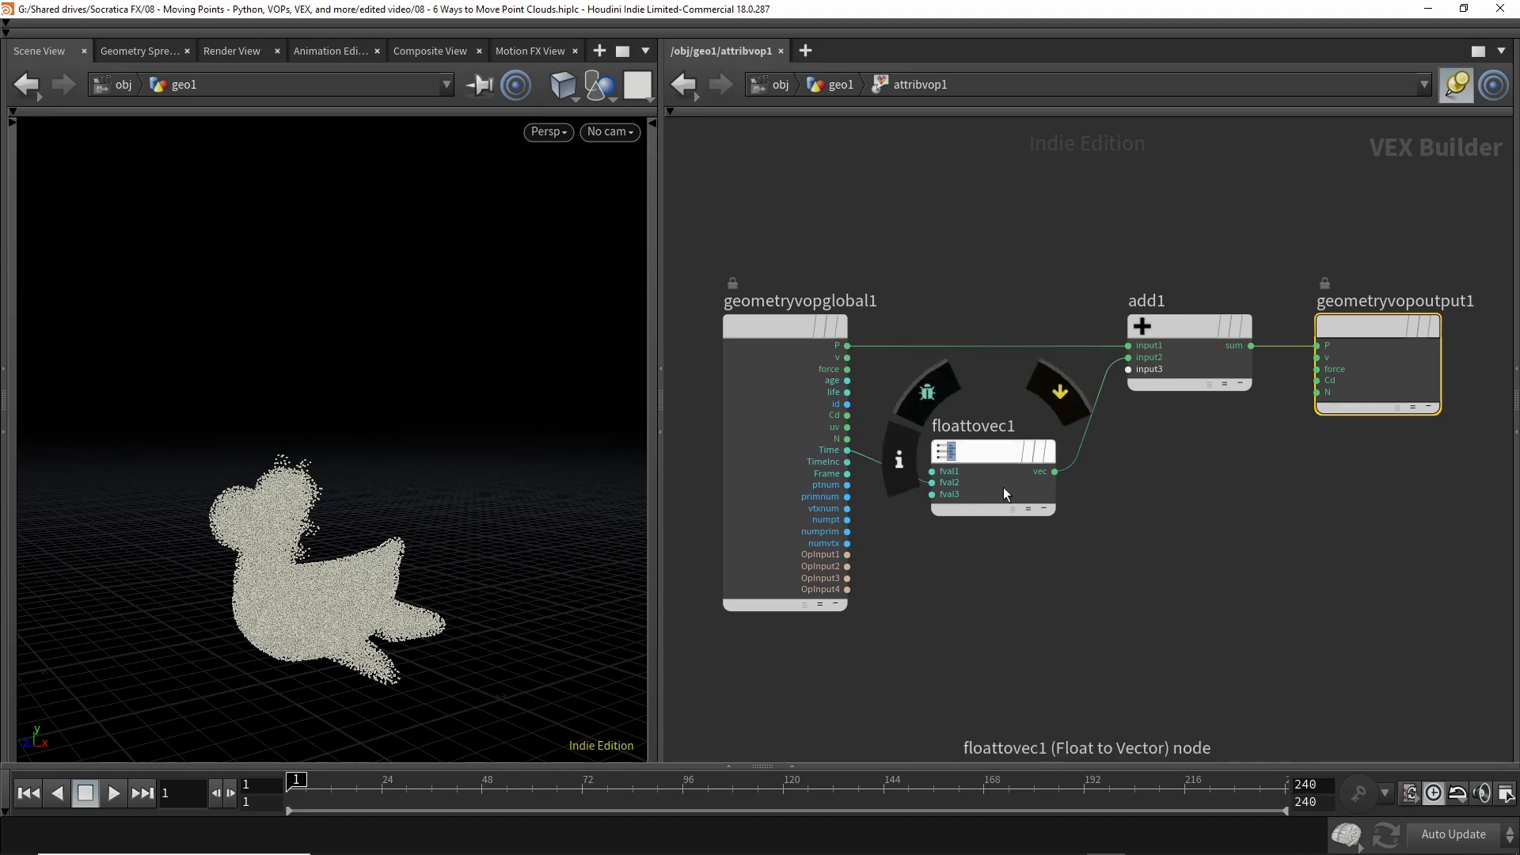
pyautogui.click(1004, 484)
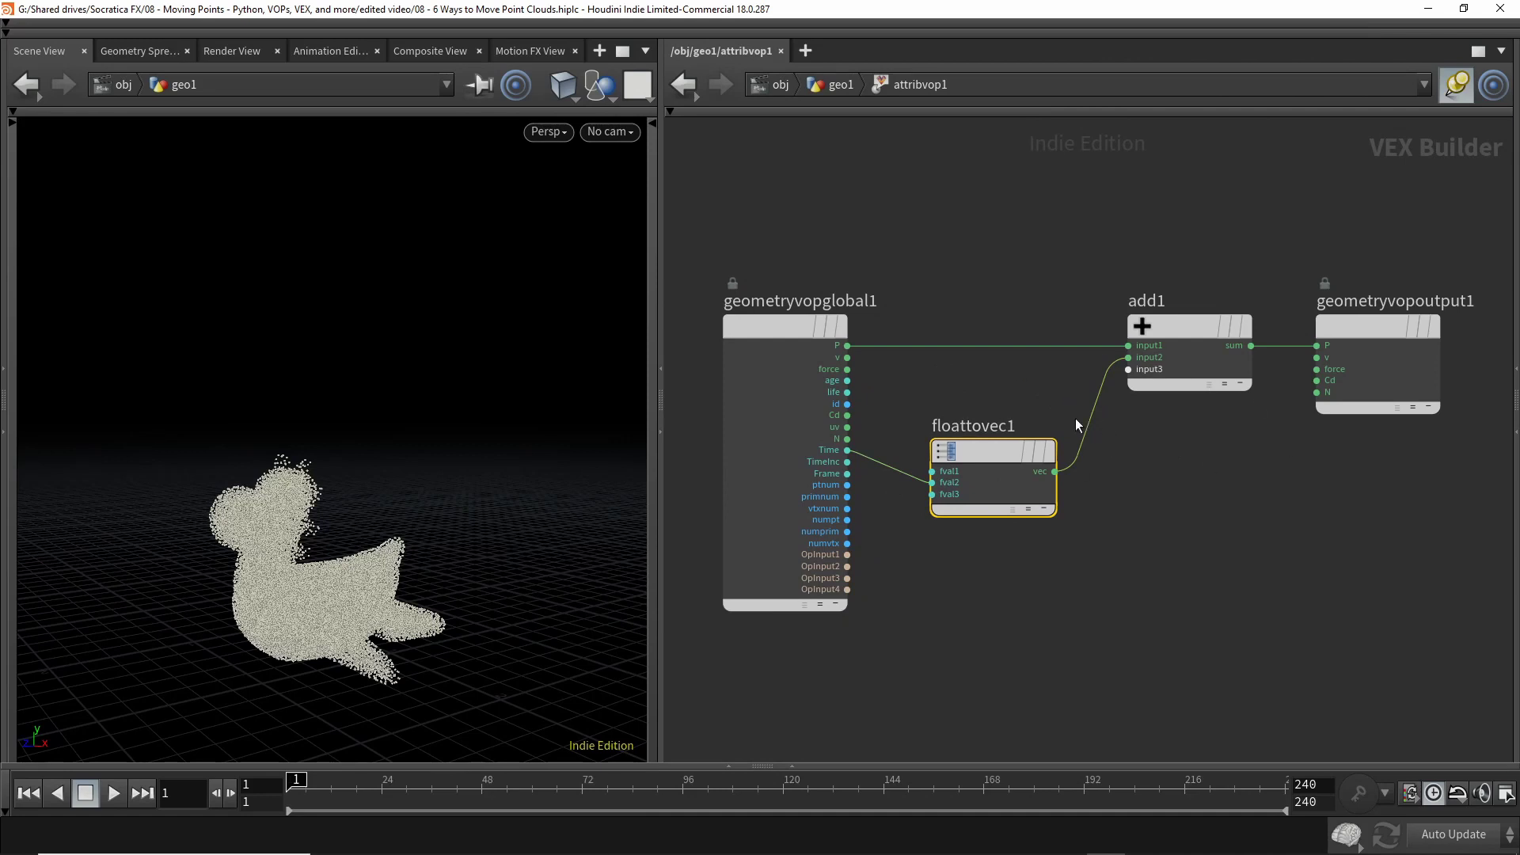
pyautogui.click(1164, 518)
pyautogui.click(1515, 369)
pyautogui.press('h')
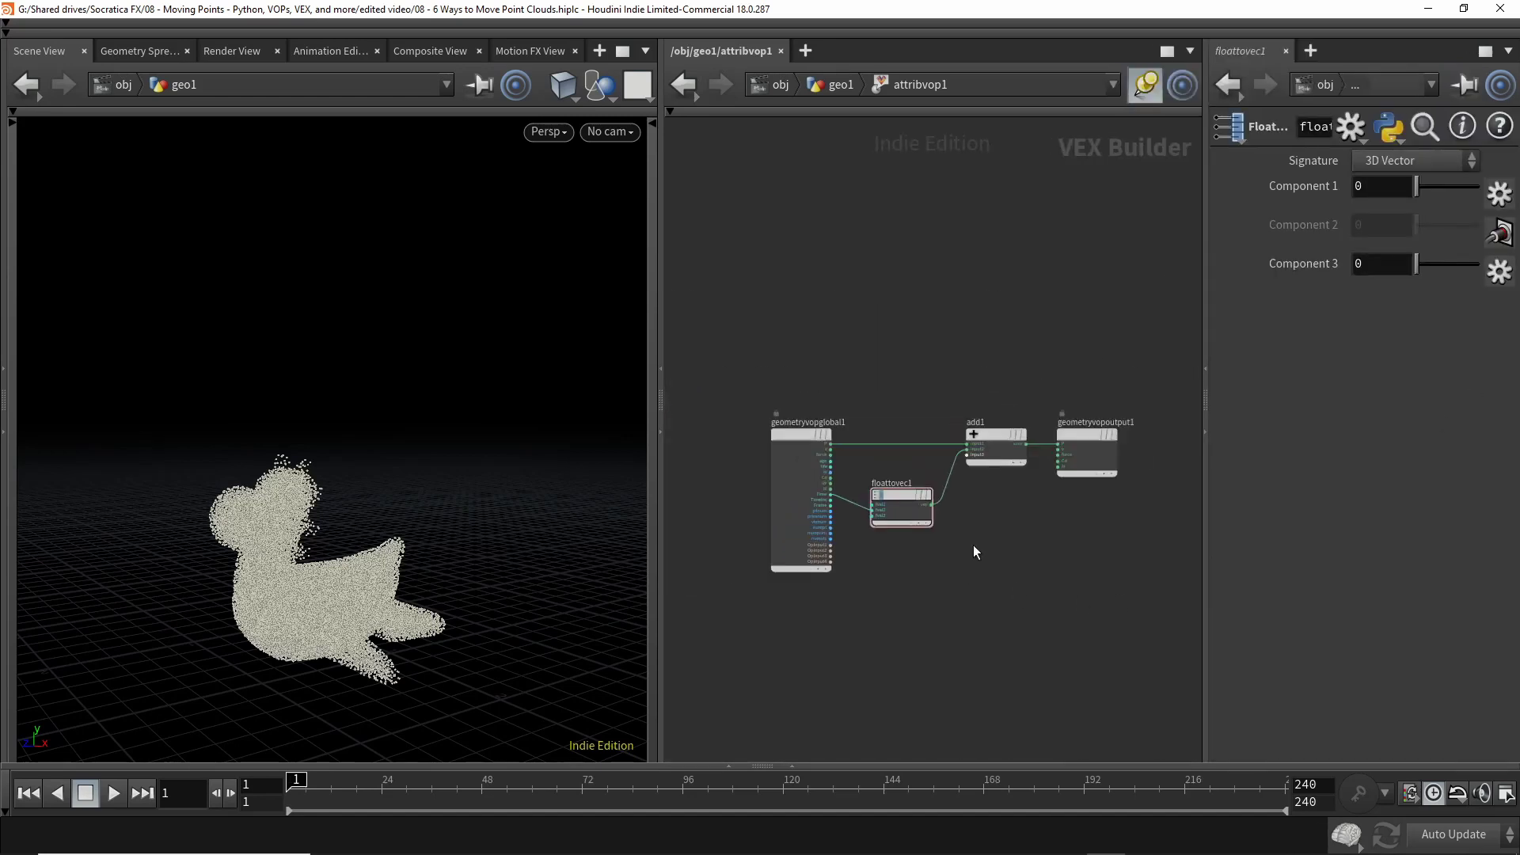
# - Branch attribwrangle1 off scatter1 in geo1, set to run over Points
pyautogui.press('u')
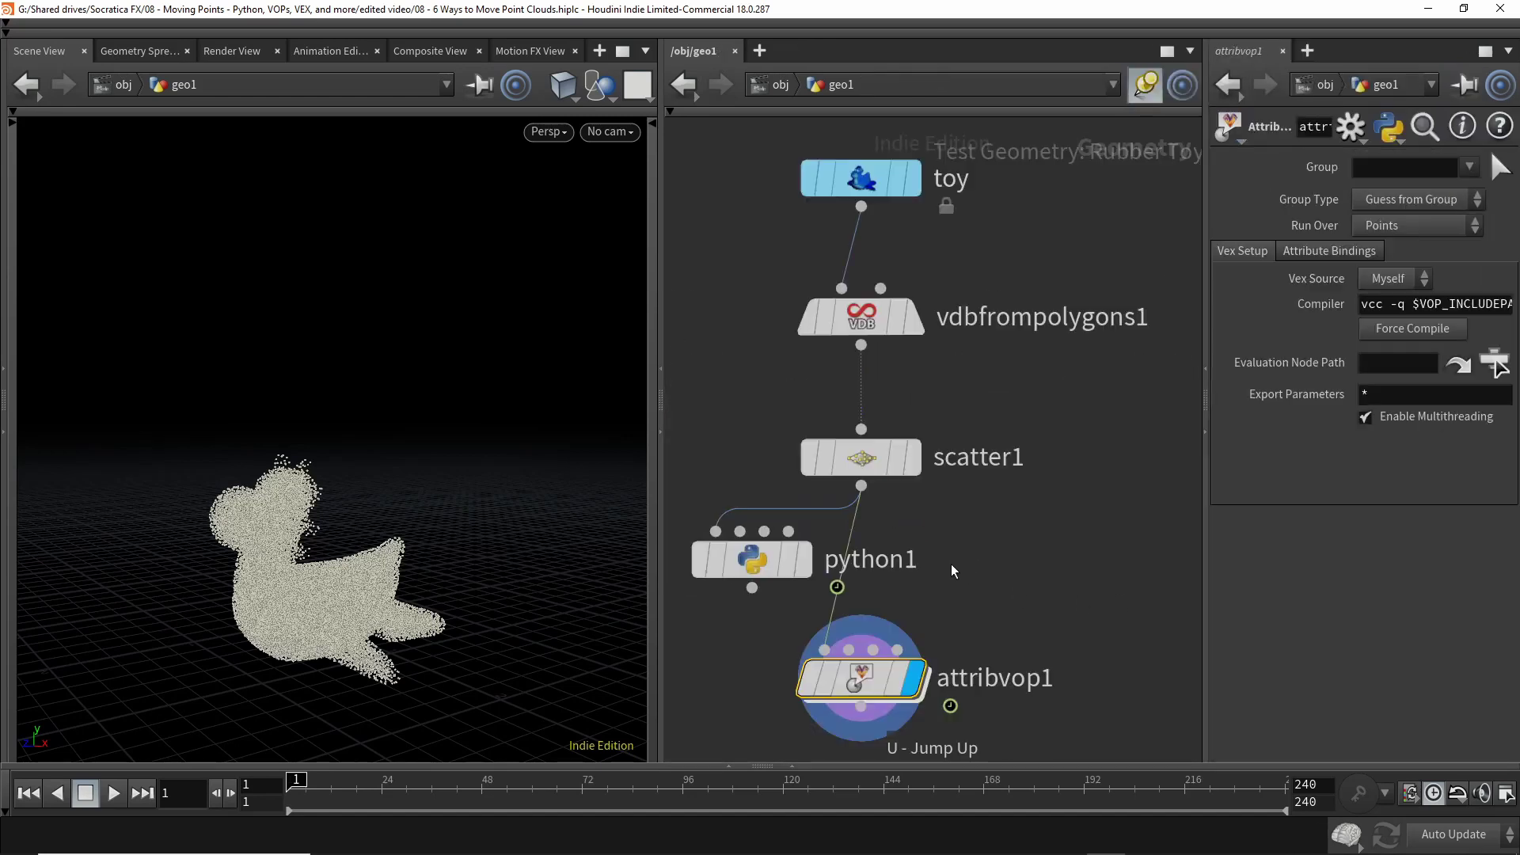
pyautogui.click(862, 485)
pyautogui.press('Tab')
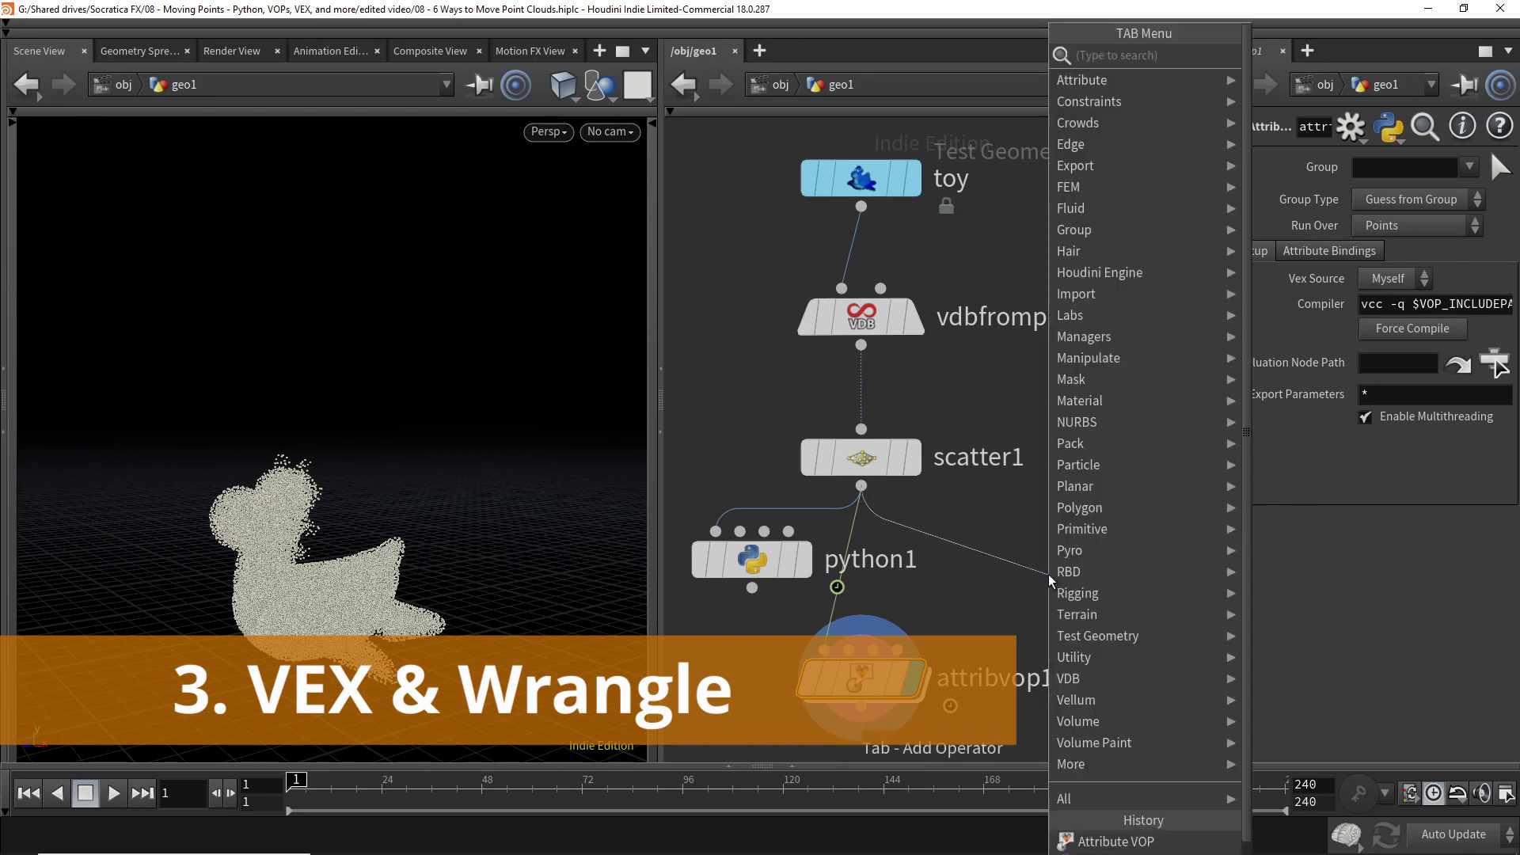
pyautogui.write('wr')
pyautogui.press('Return')
pyautogui.click(1051, 578)
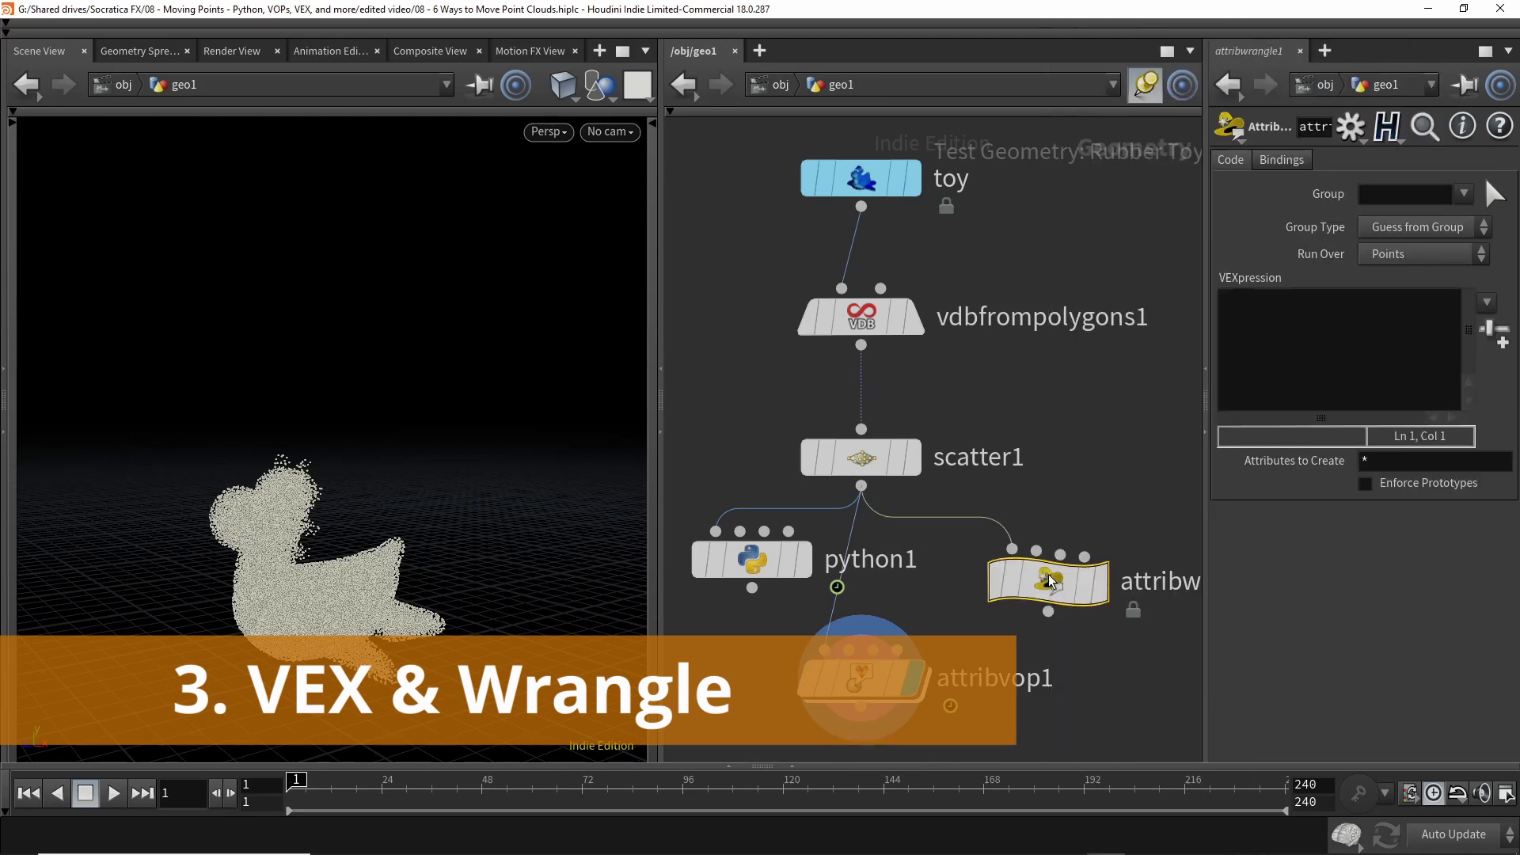
pyautogui.click(1409, 256)
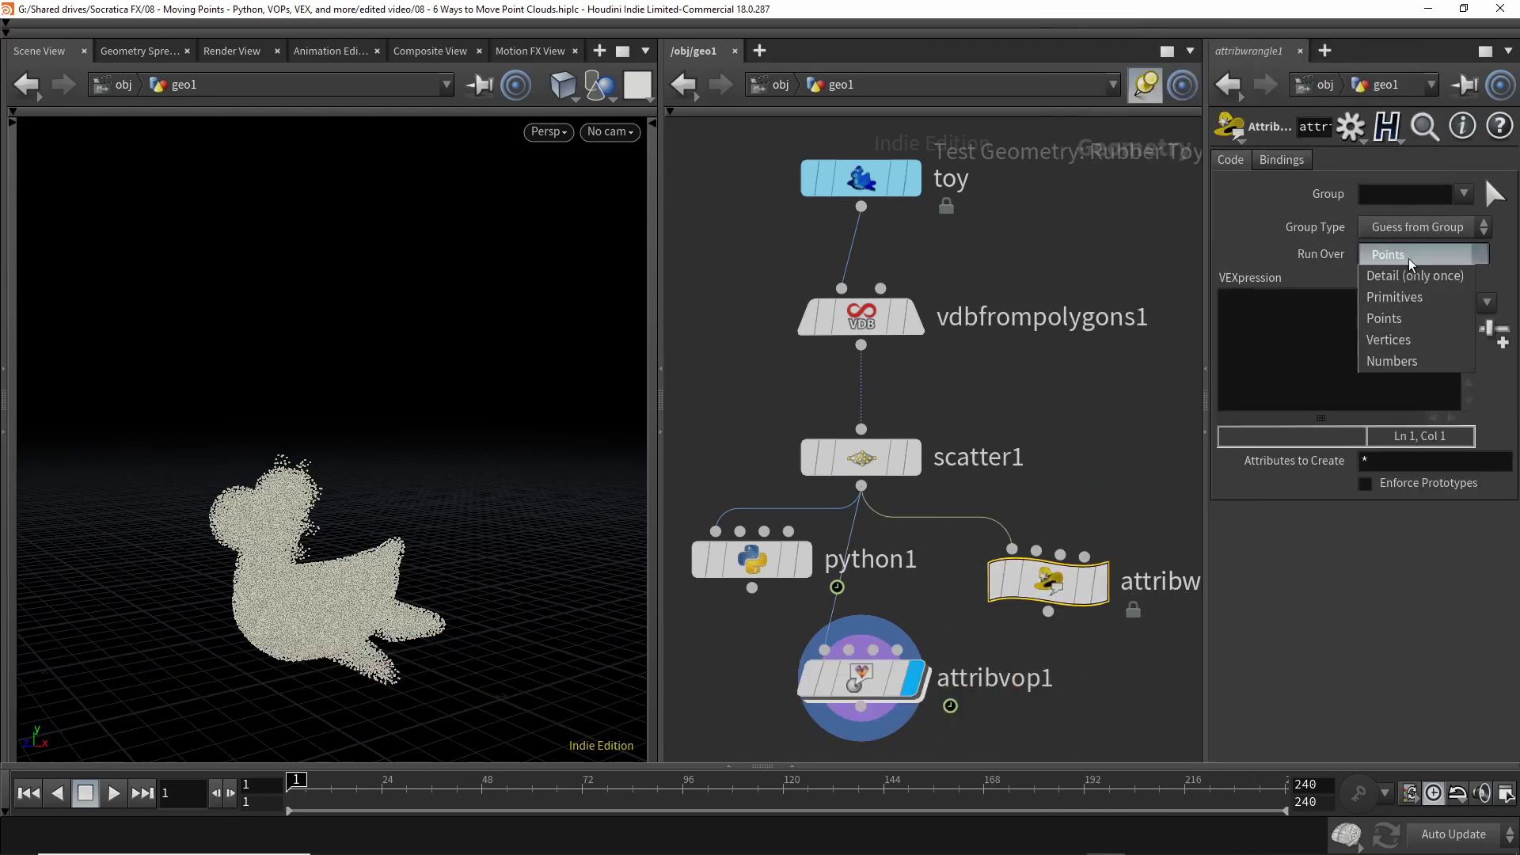
pyautogui.click(1394, 318)
pyautogui.moveTo(1058, 592)
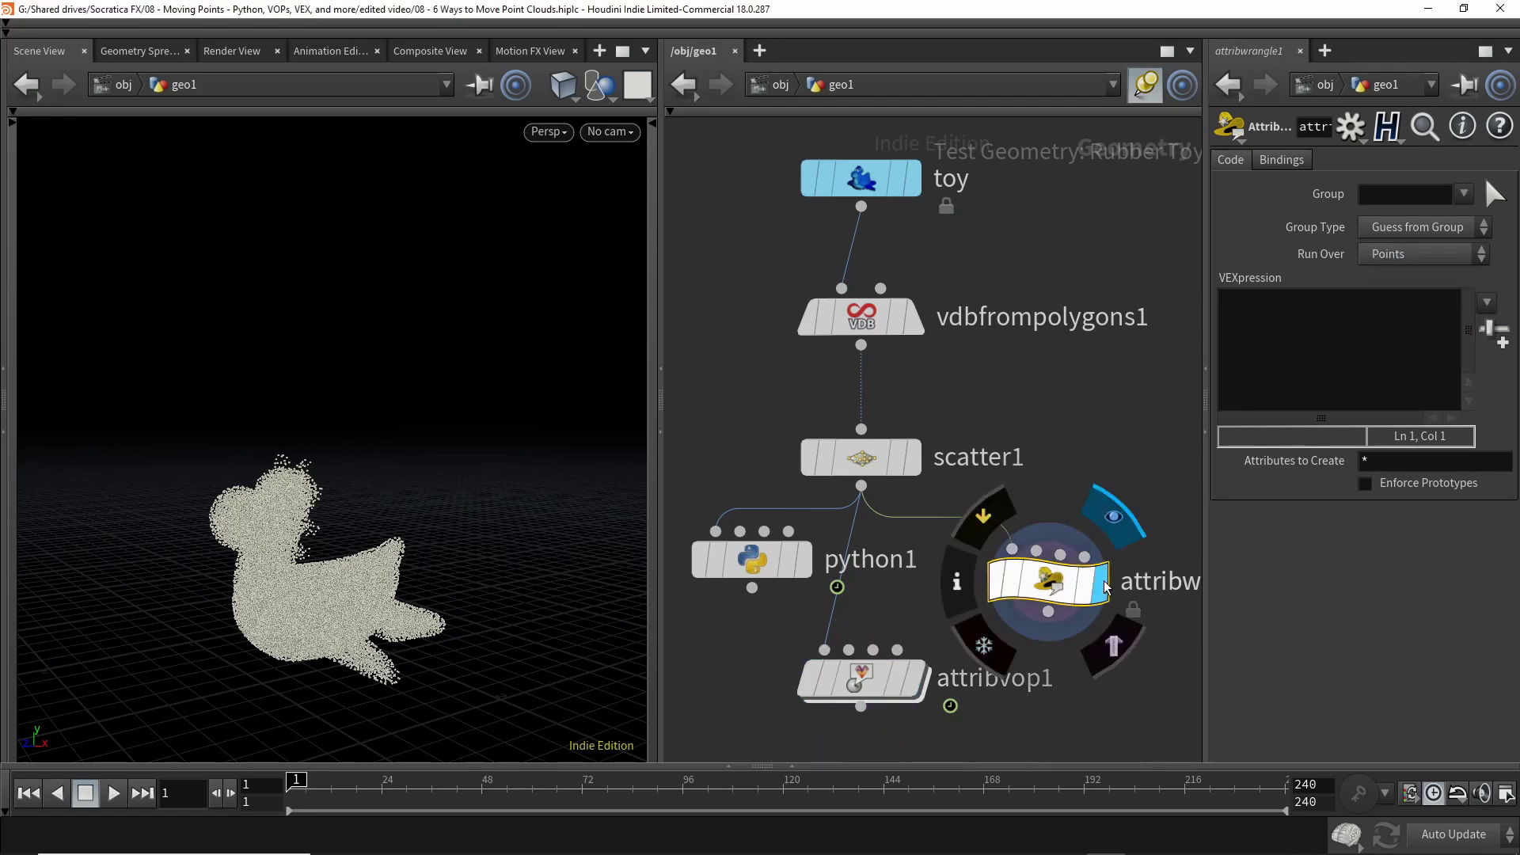
pyautogui.click(1293, 358)
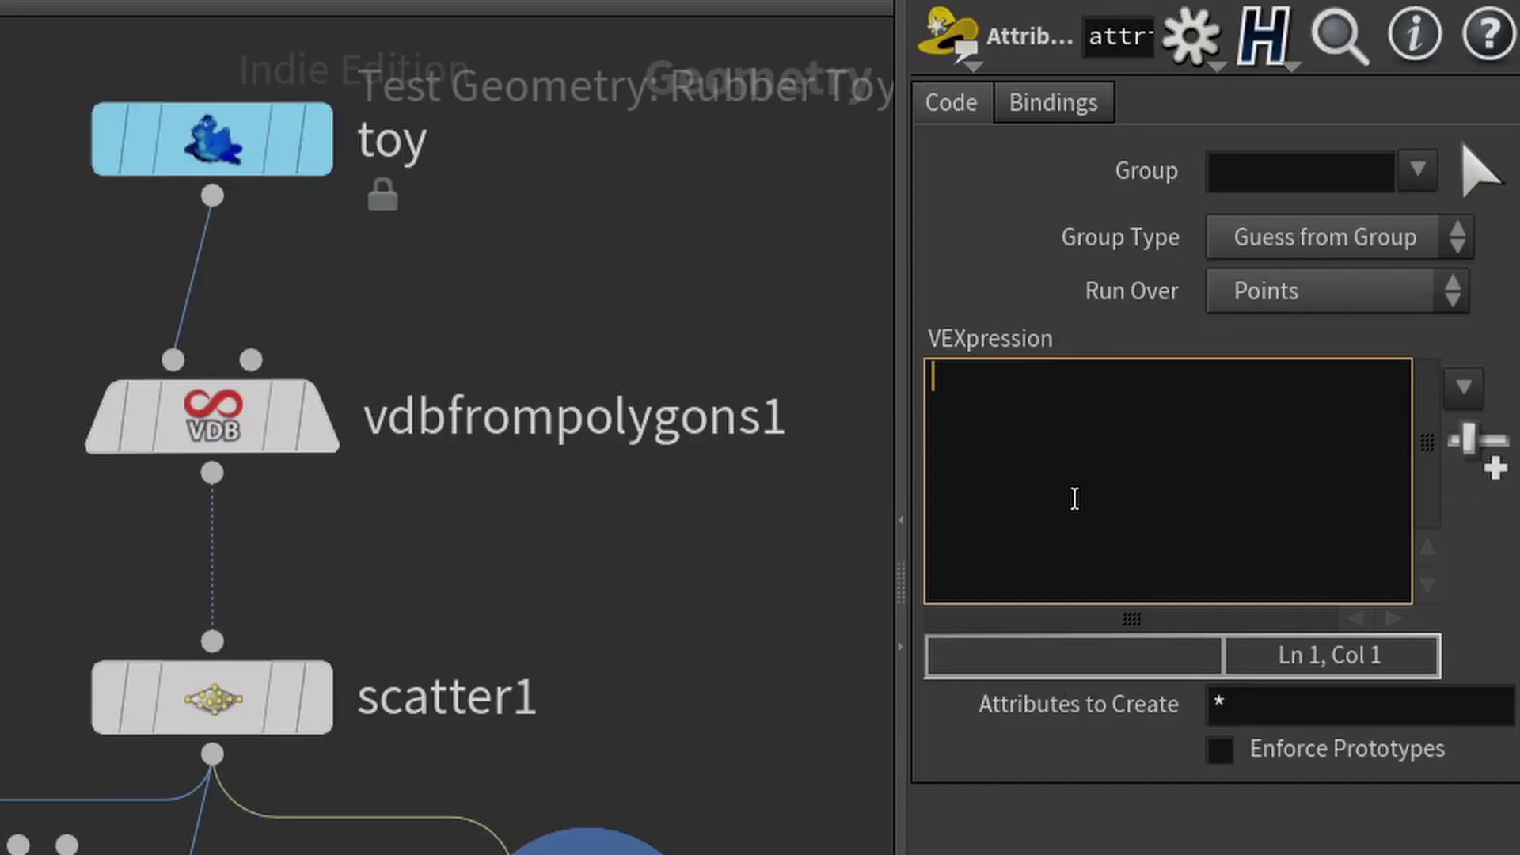
pyautogui.write('@P')
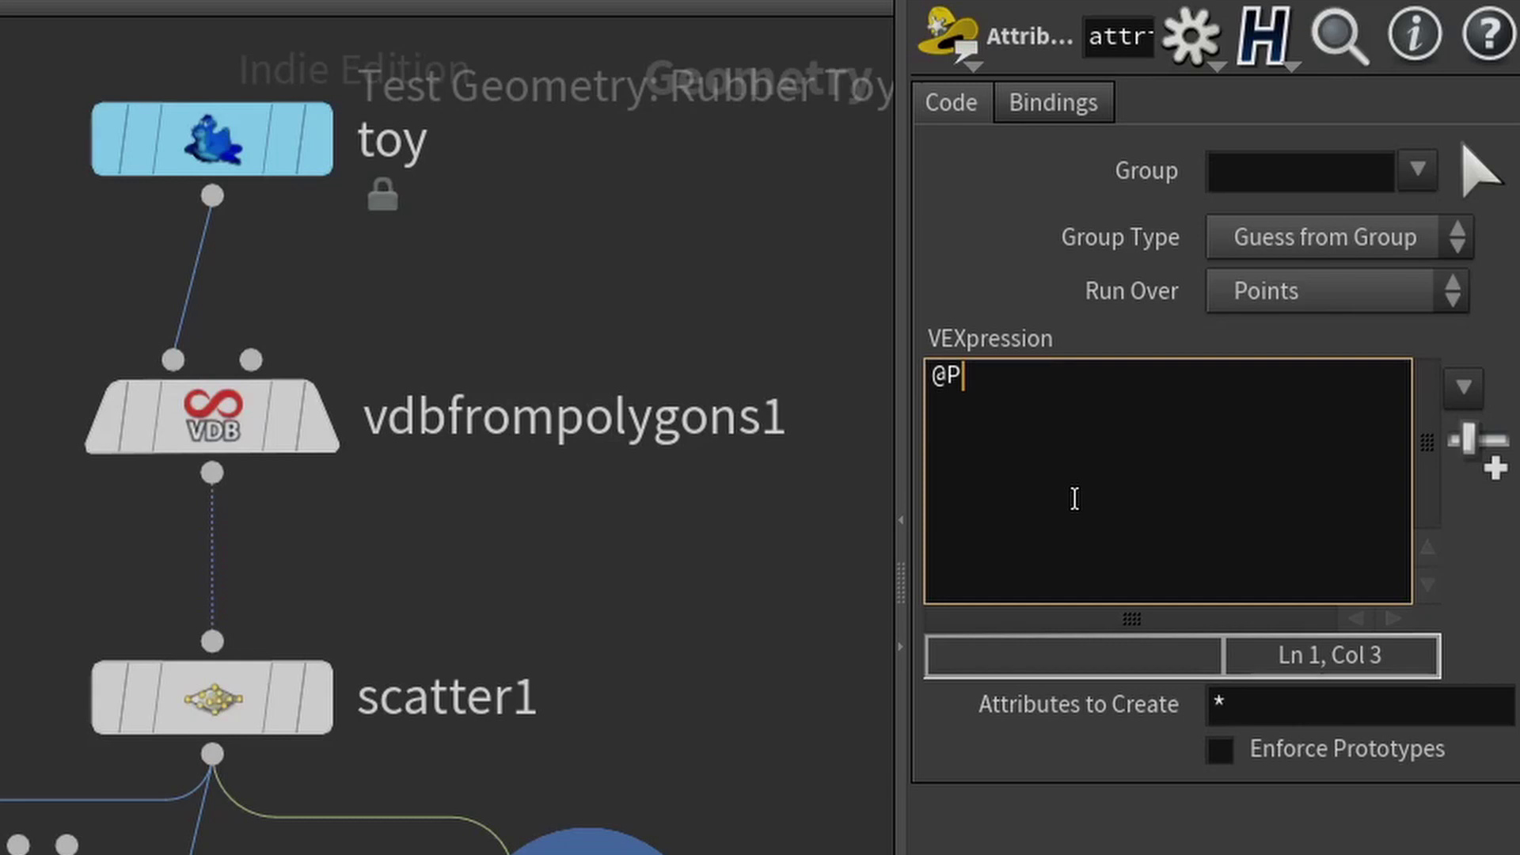
pyautogui.write('.y =')
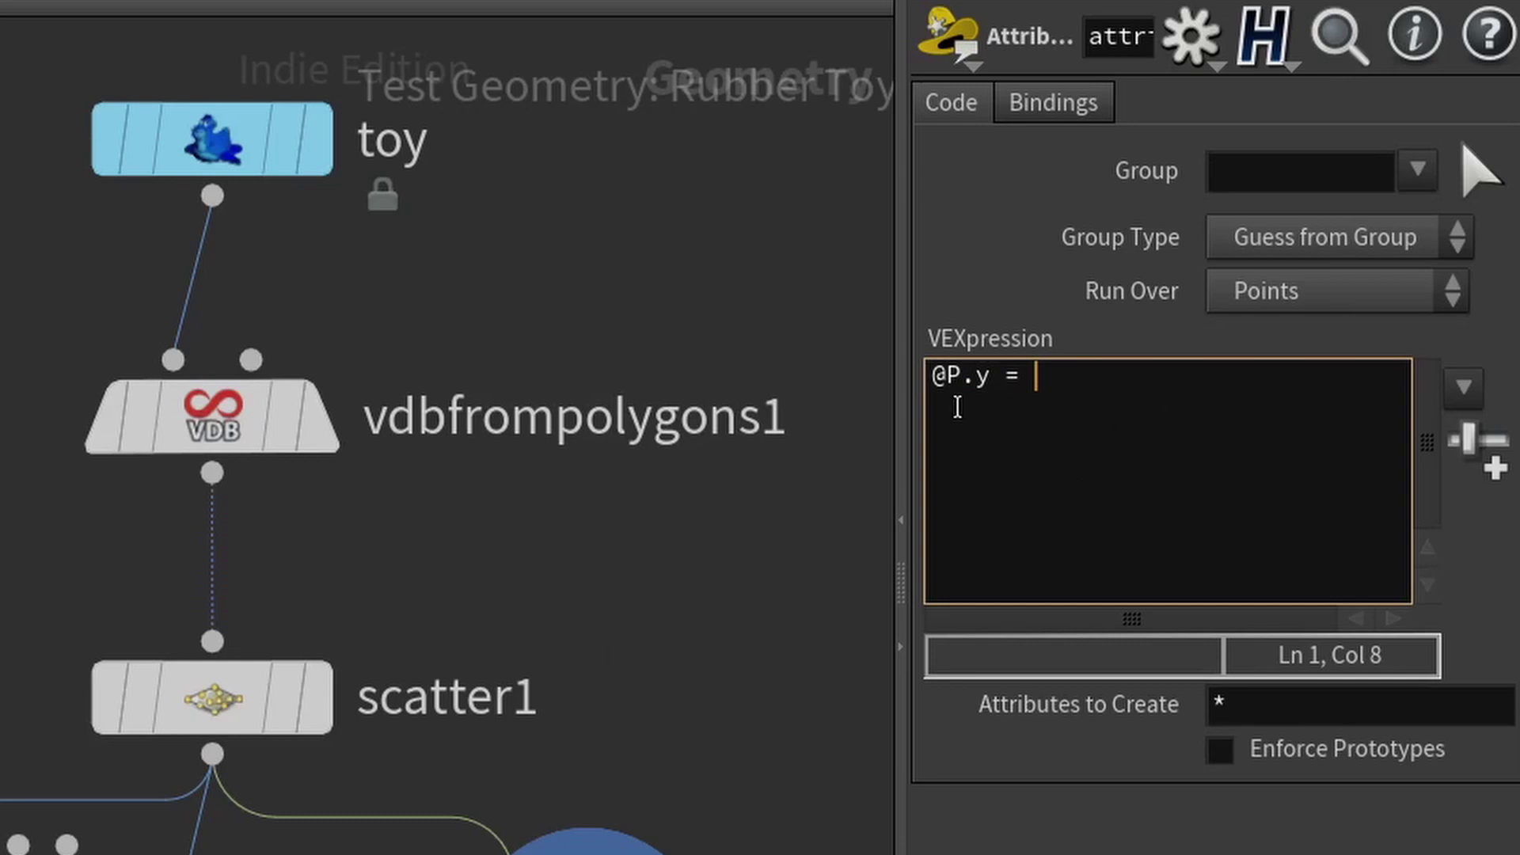
pyautogui.moveTo(1006, 378); pyautogui.dragTo(922, 378)
pyautogui.click(1073, 386)
pyautogui.write('@P.y')
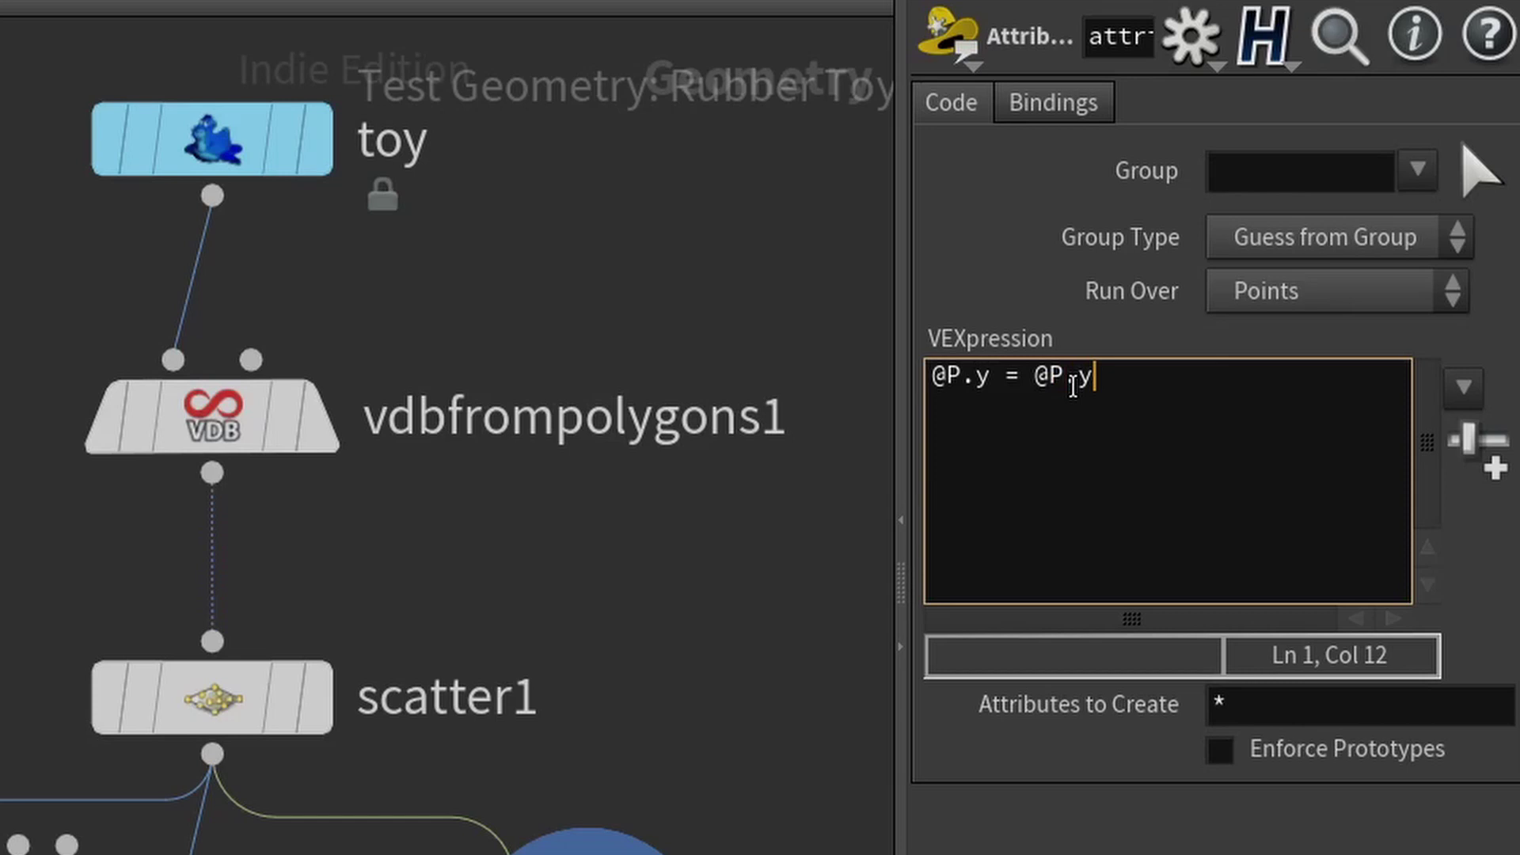
pyautogui.write(' + @Time;')
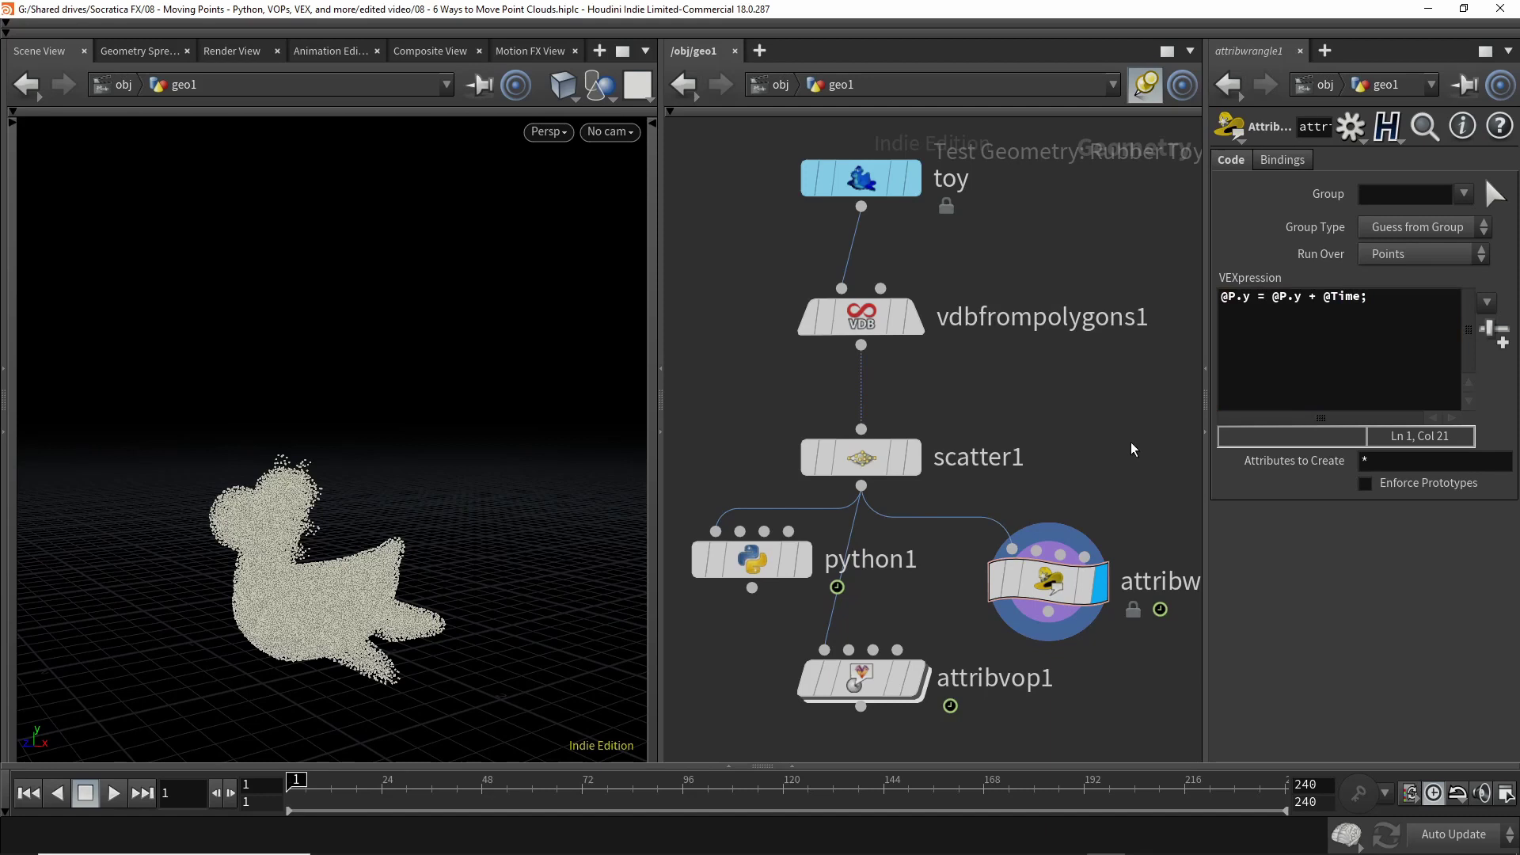
pyautogui.press('Up')
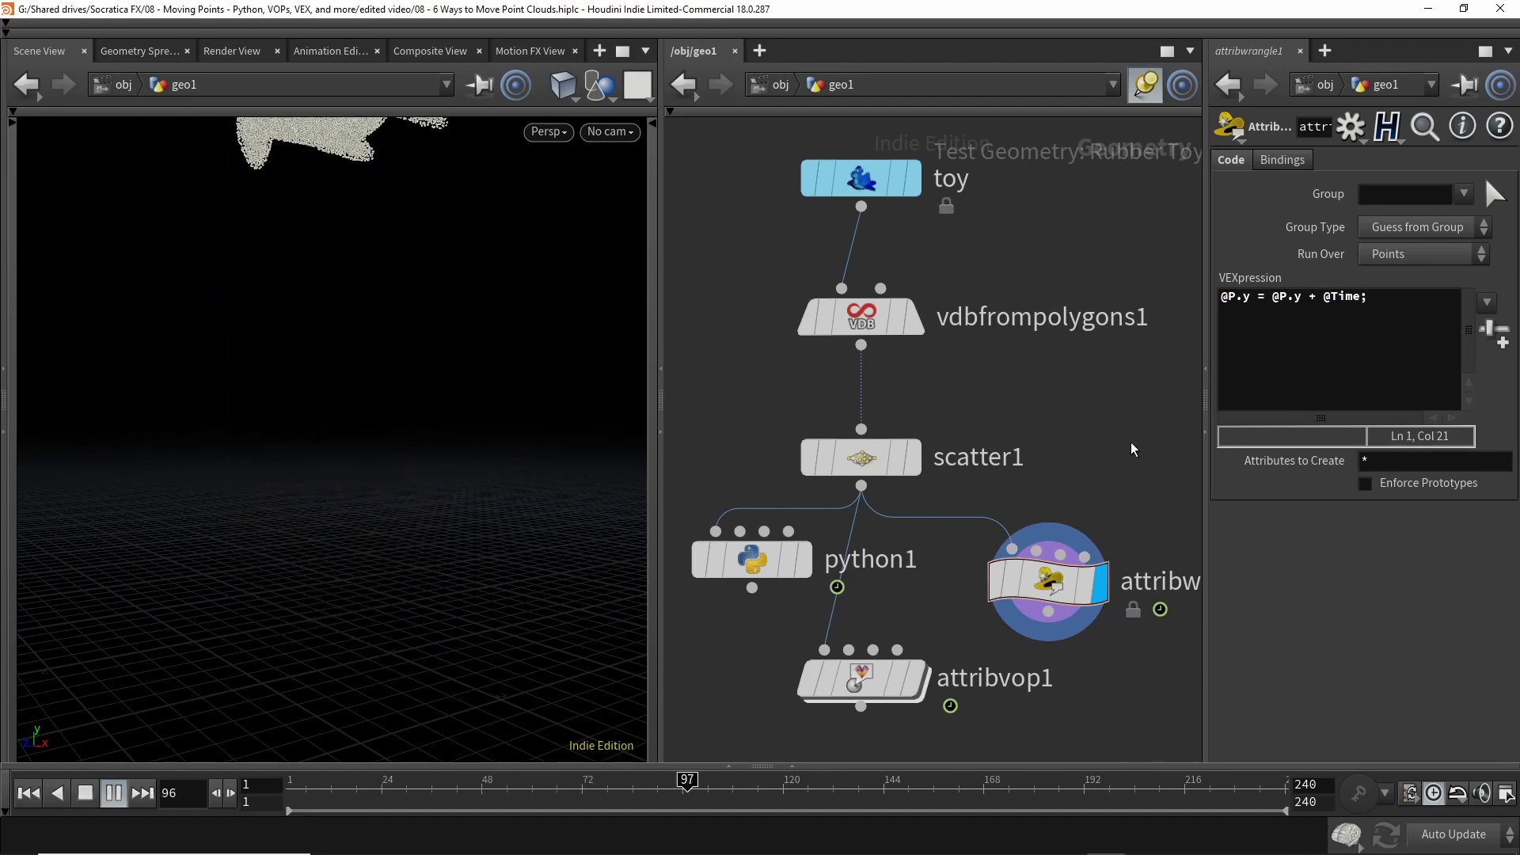
# - Stop playback, rewind to frame 1, and select the wrangle's expression line
pyautogui.hotkey('ctrl', 'Up')
pyautogui.moveTo(1076, 575)
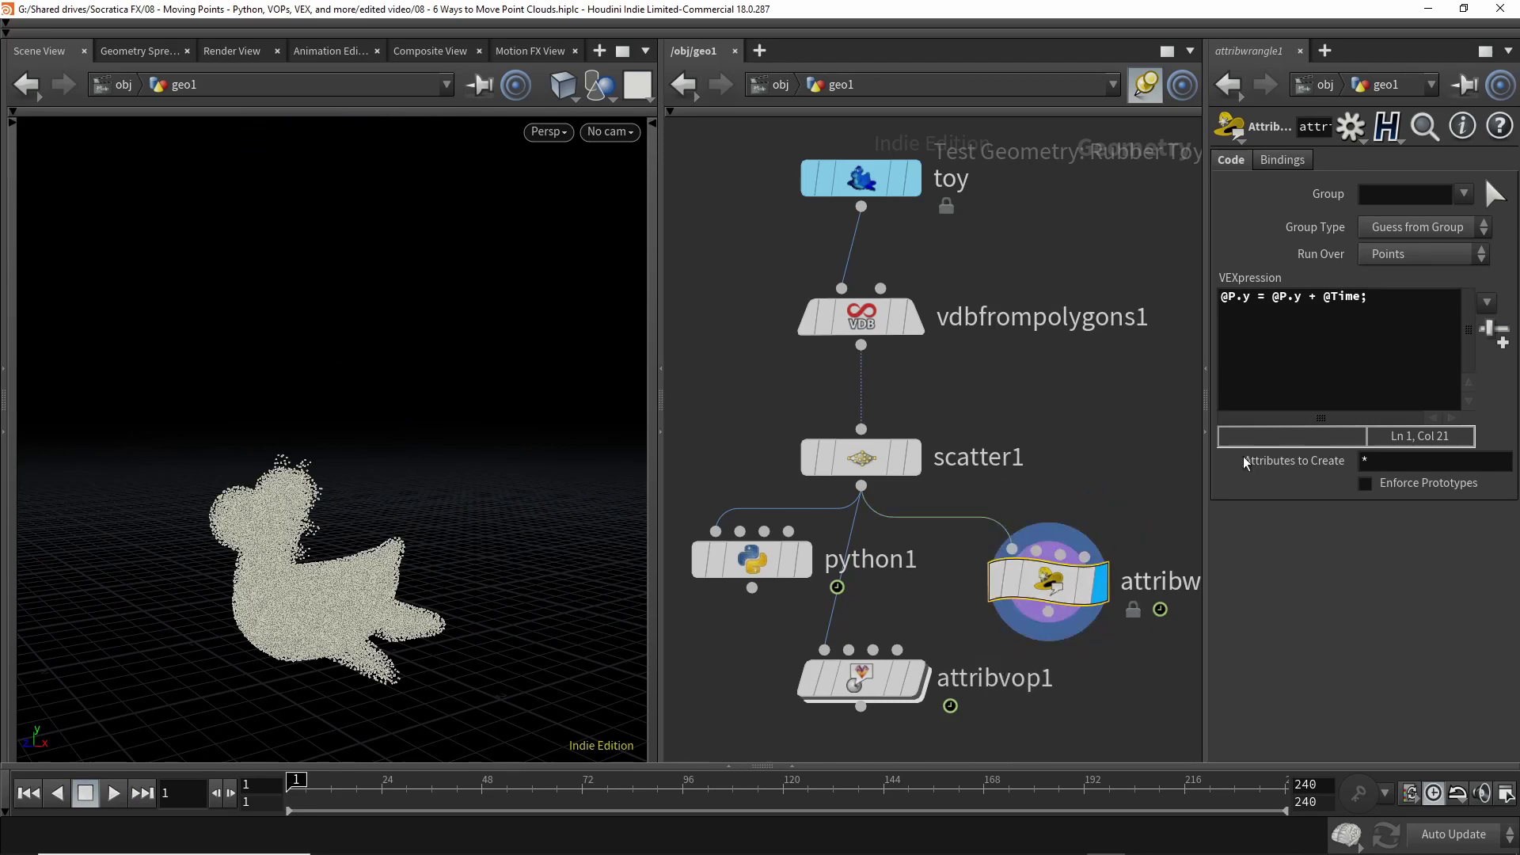
pyautogui.moveTo(1380, 314); pyautogui.dragTo(1198, 295)
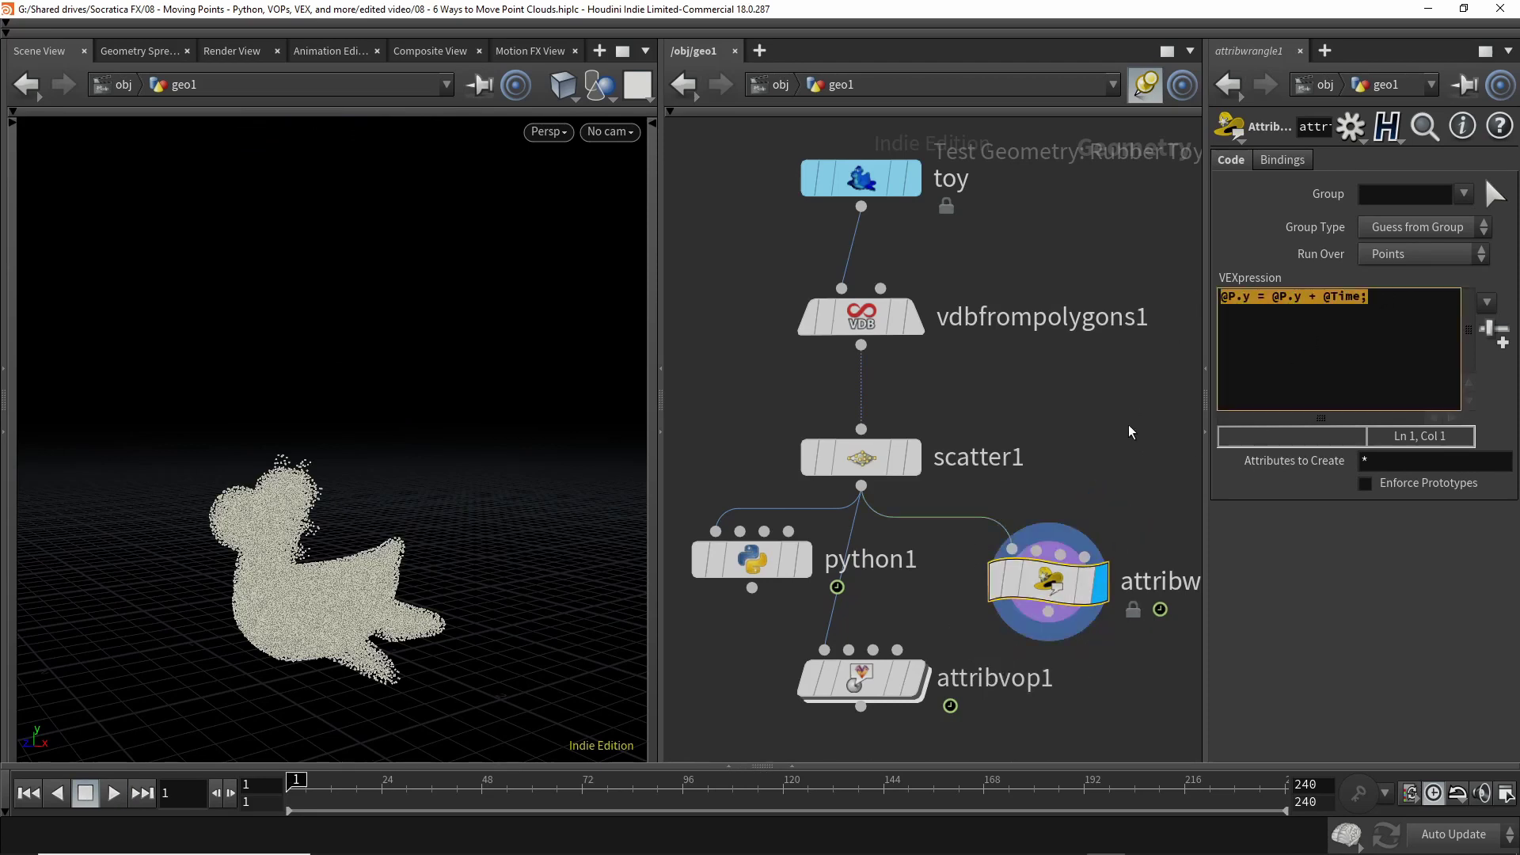
# - Peek inside attribvop1, then place attribvop1 and attribwrangle1 side by side below scatter1
pyautogui.doubleClick(873, 677)
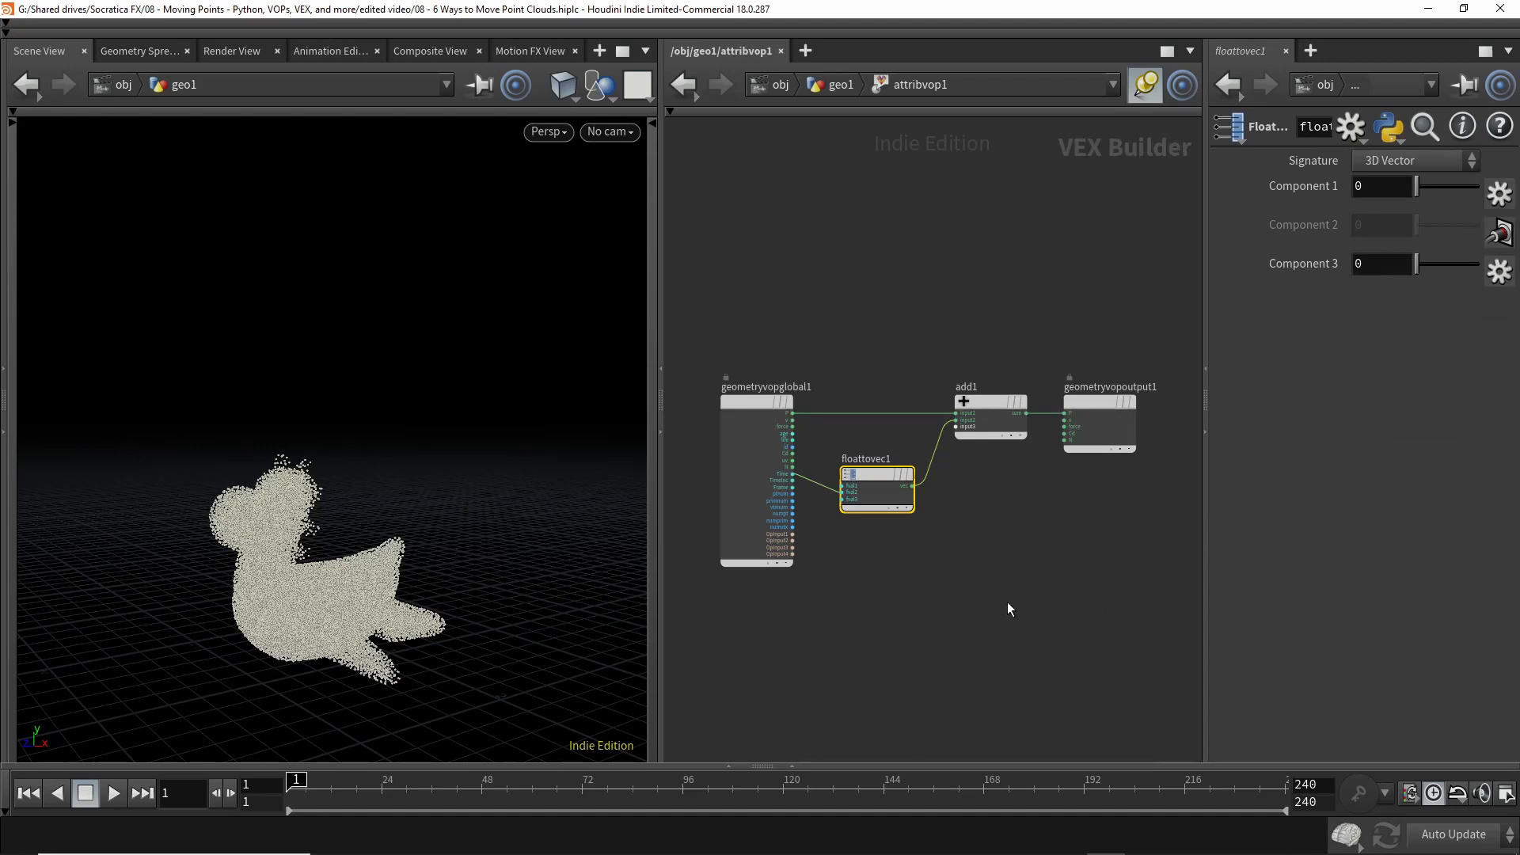
pyautogui.press('u')
pyautogui.moveTo(906, 665); pyautogui.dragTo(801, 654)
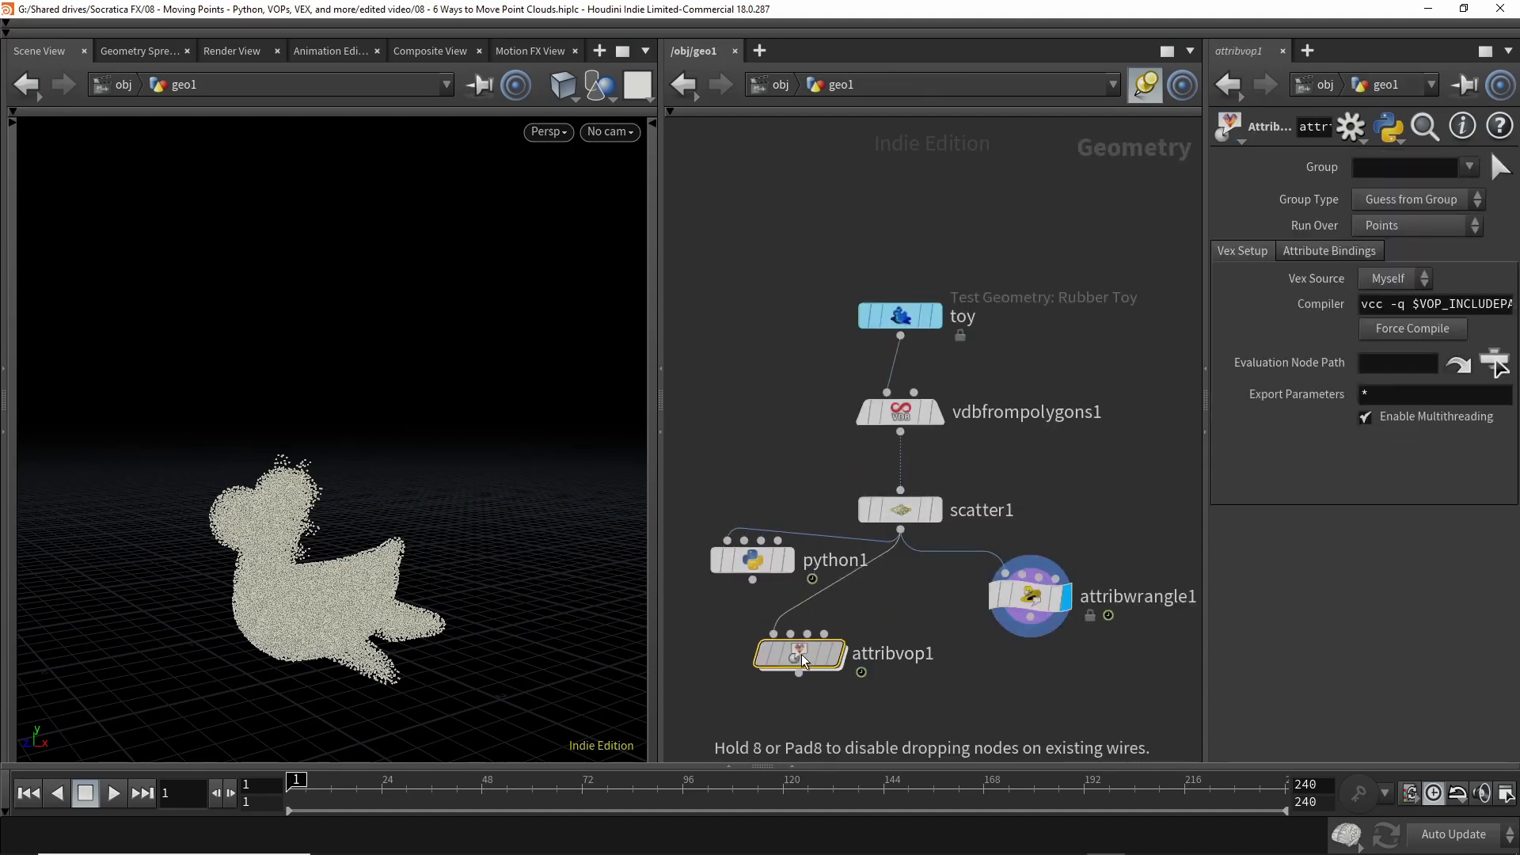
pyautogui.moveTo(1034, 600); pyautogui.dragTo(922, 698)
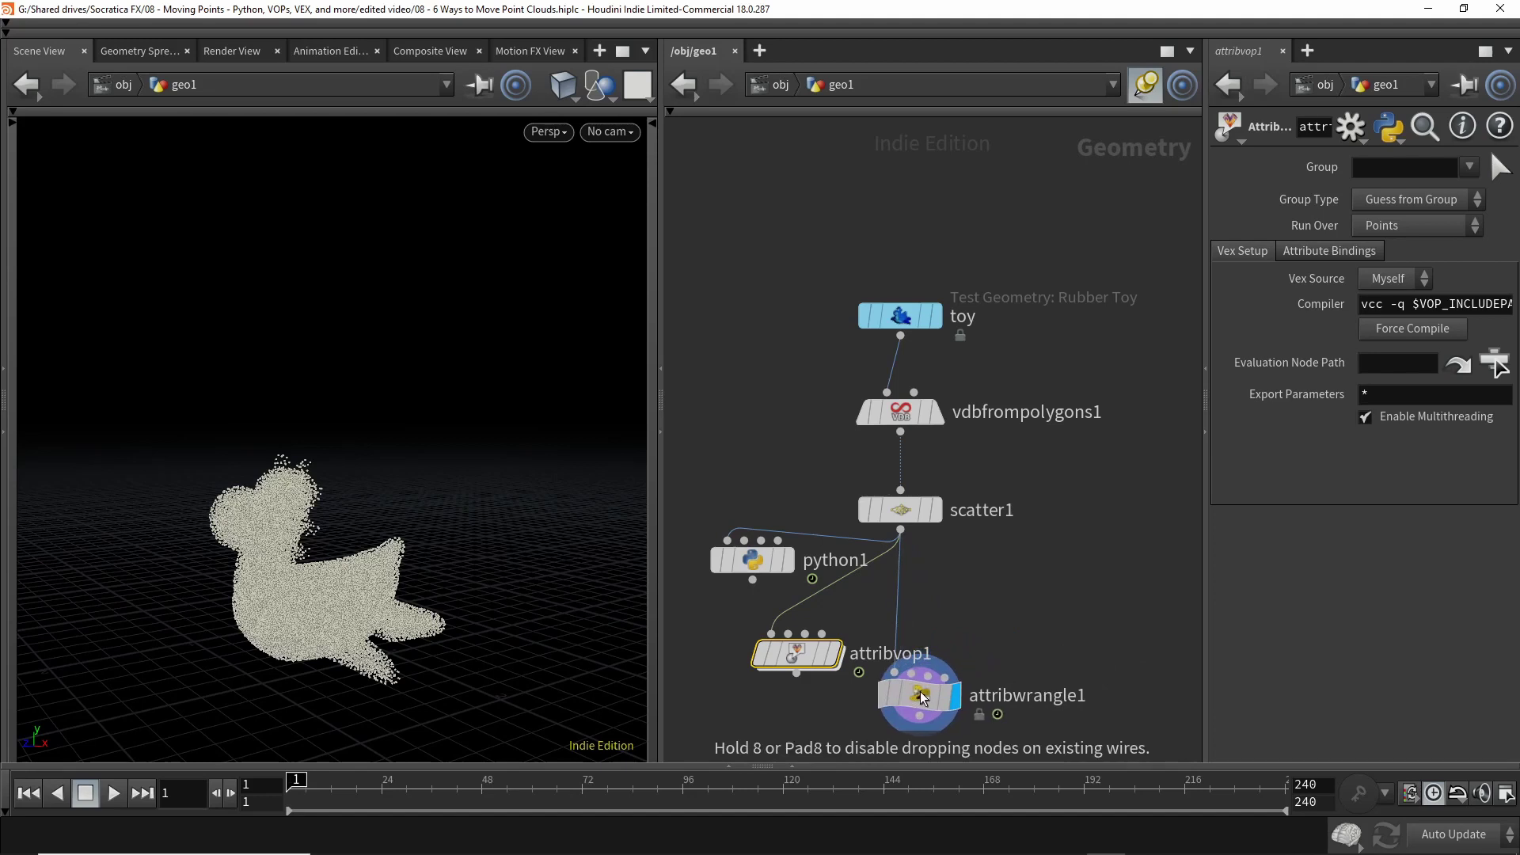
# - Add a Solver node, solver1, wired from scatter1's output
pyautogui.click(900, 529)
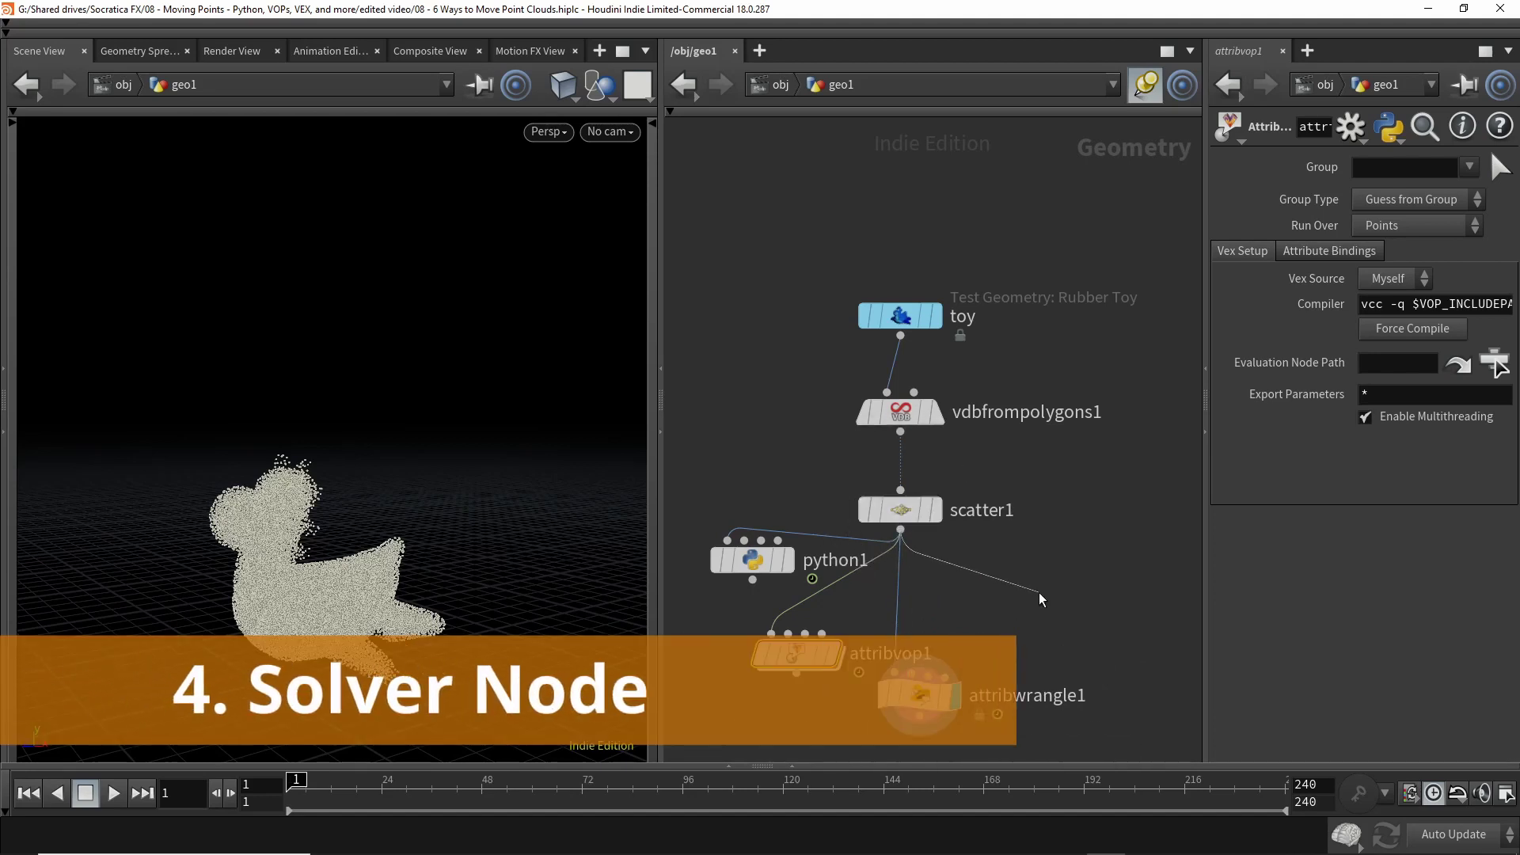
pyautogui.click(1039, 593)
pyautogui.write('solver')
pyautogui.press('Return')
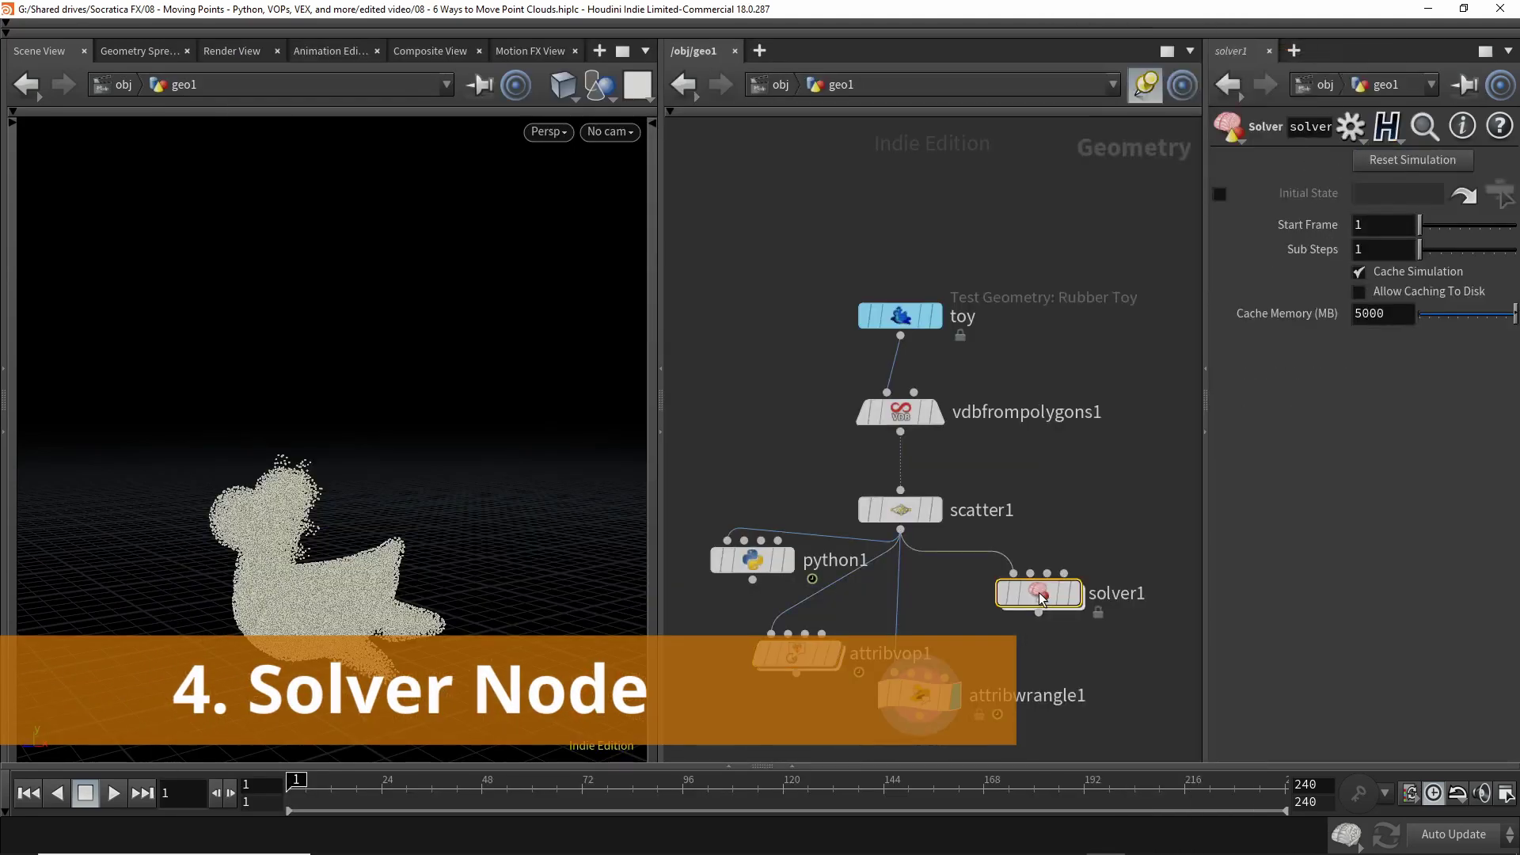
pyautogui.click(1053, 624)
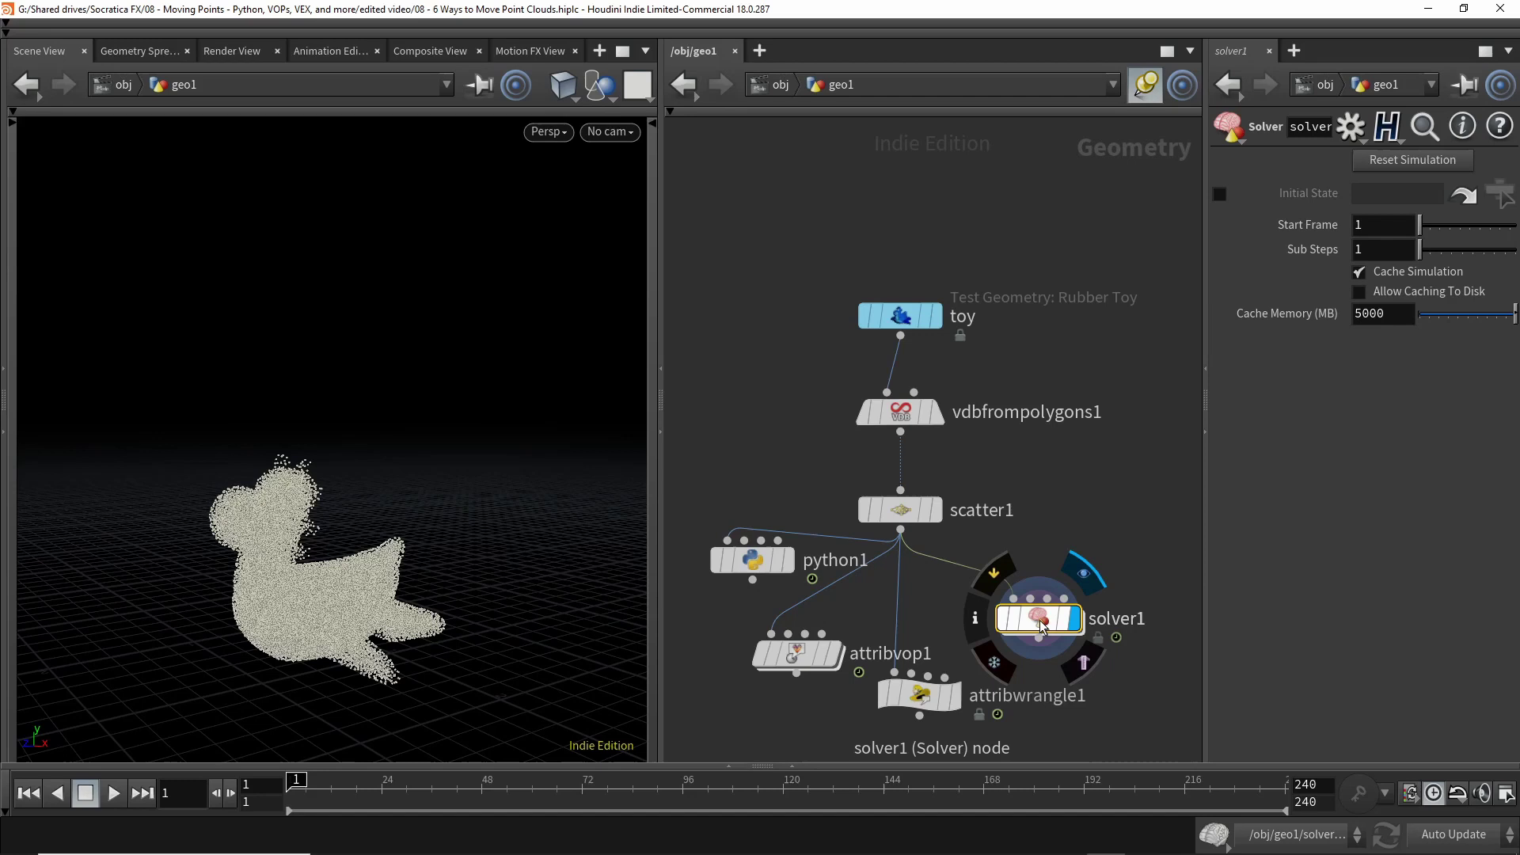
# - Inside solver1, move Input_1–4 aside, raise Prev_Frame, and drag a wire from its output
pyautogui.doubleClick(1039, 620)
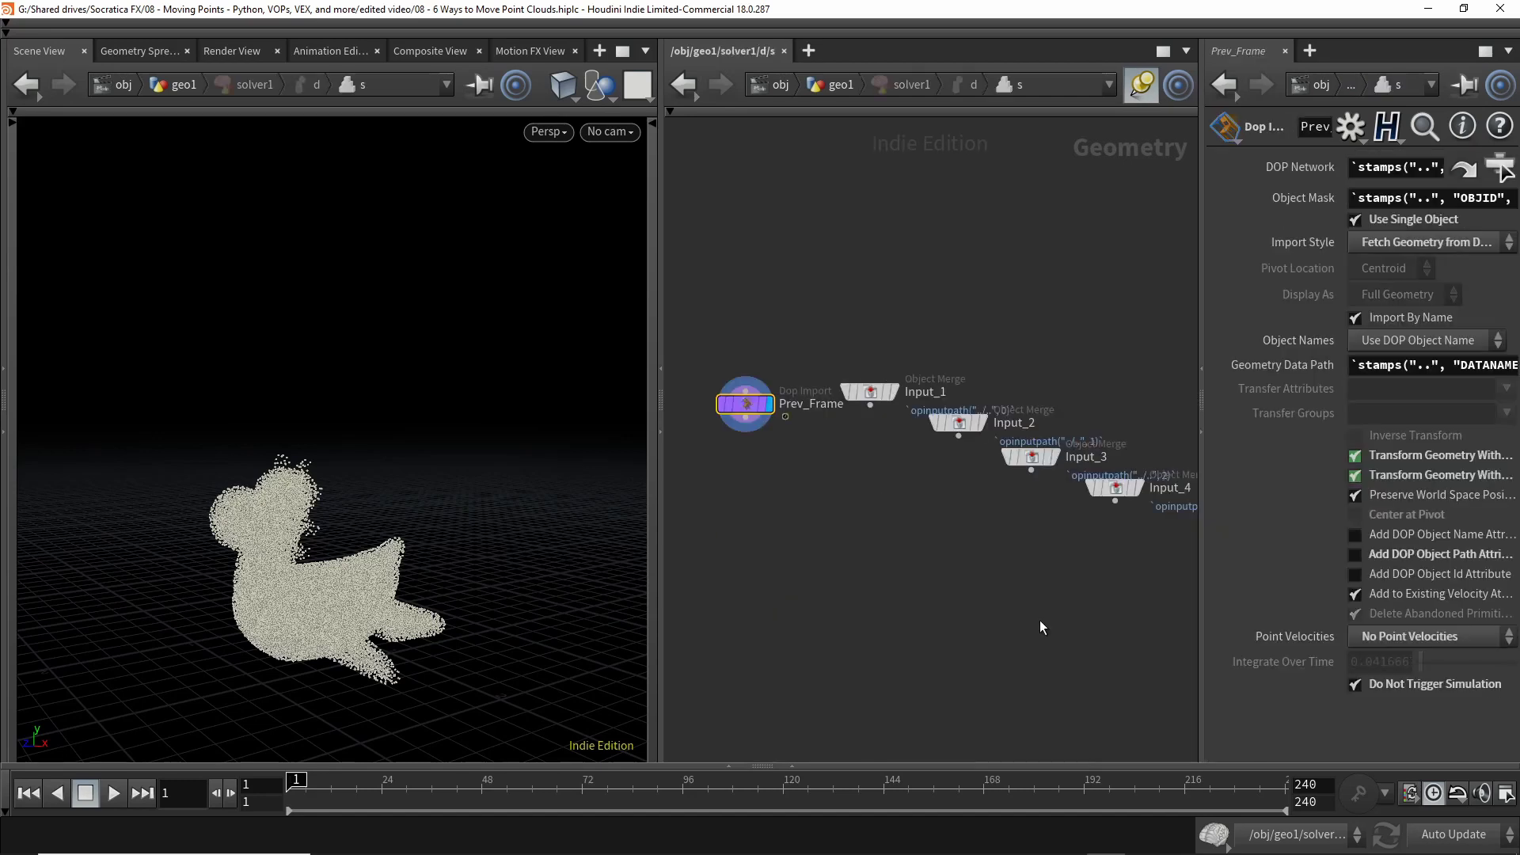
pyautogui.moveTo(837, 305); pyautogui.dragTo(1153, 502)
pyautogui.moveTo(959, 422); pyautogui.dragTo(879, 209)
pyautogui.scroll(8, 744, 439)
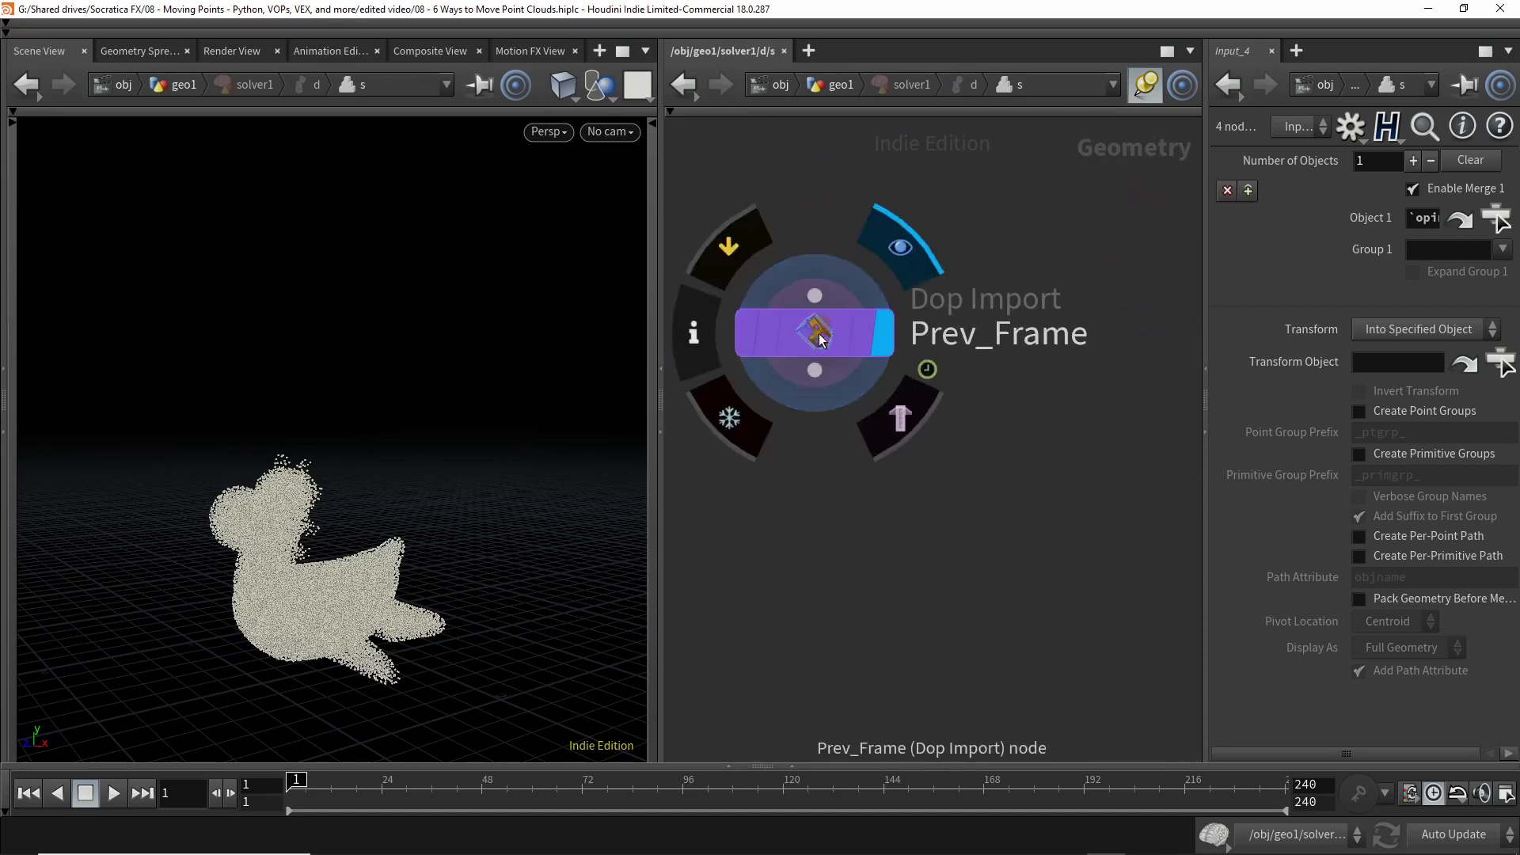
pyautogui.moveTo(820, 327); pyautogui.dragTo(818, 258)
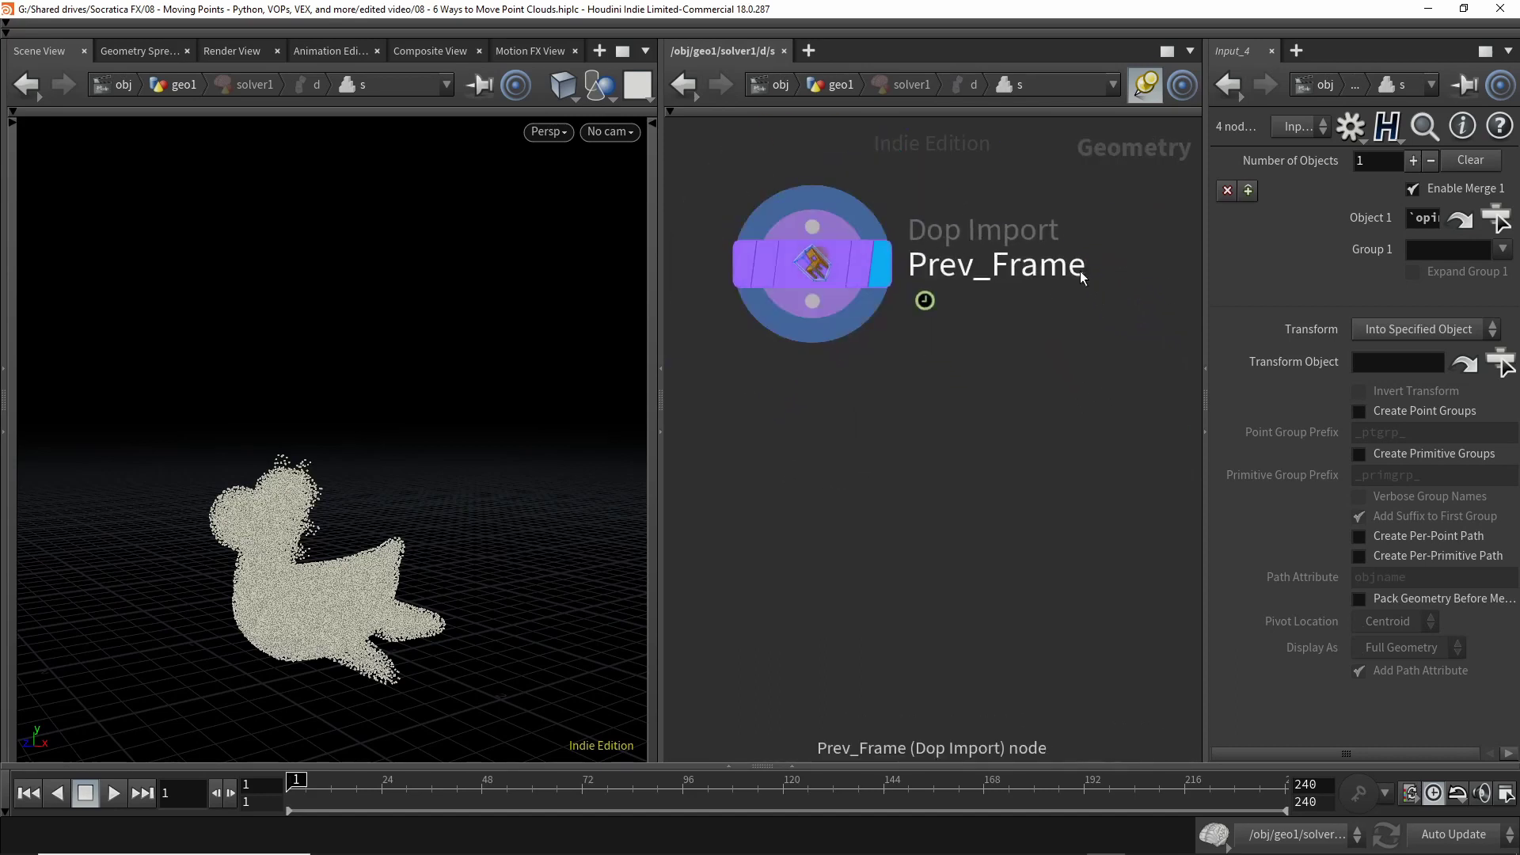
pyautogui.moveTo(816, 305); pyautogui.dragTo(807, 483)
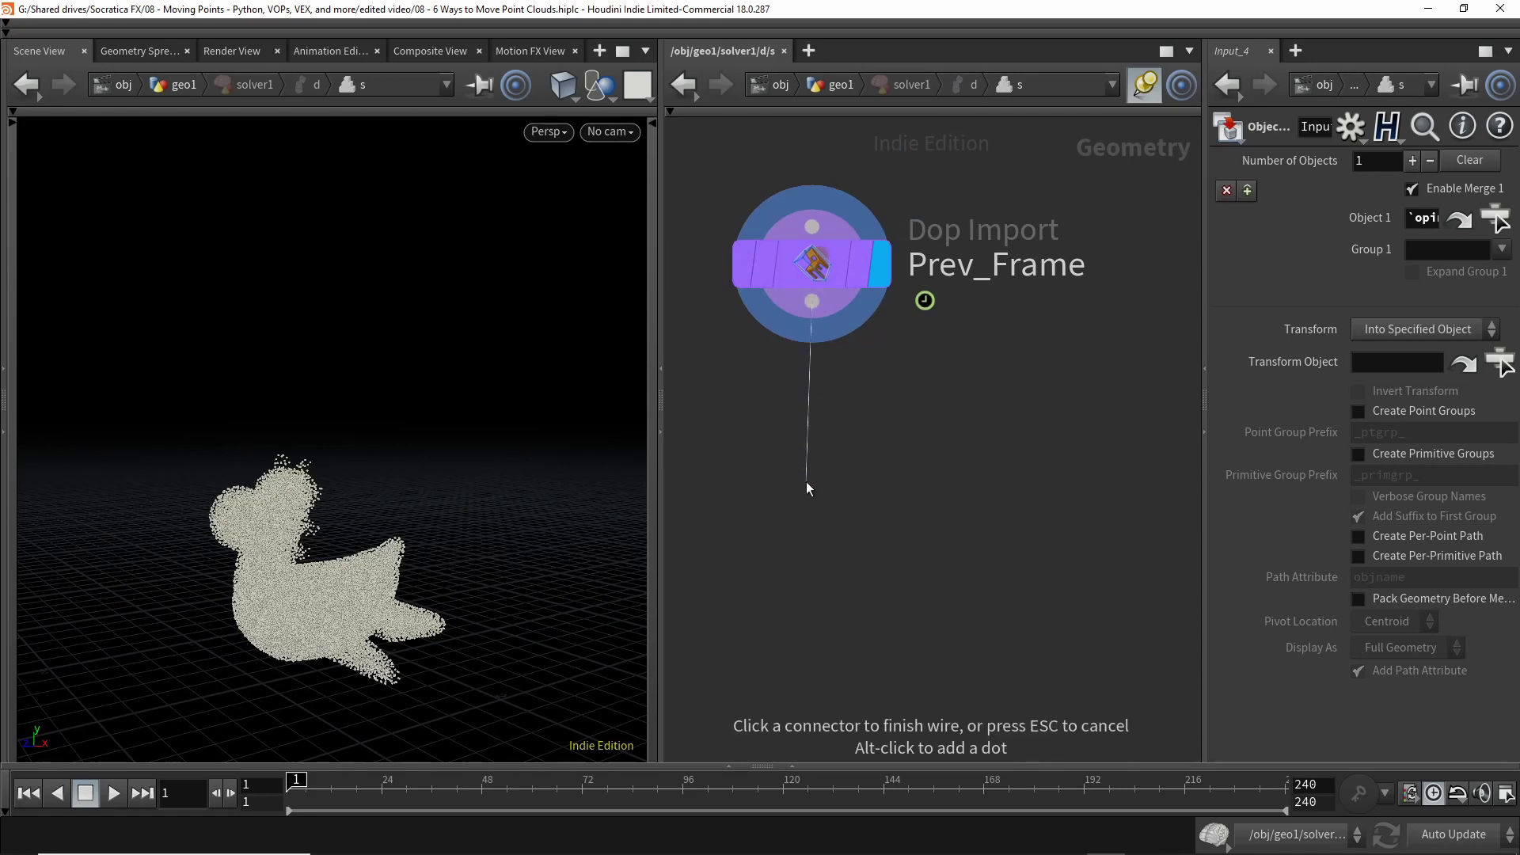
# - Create an Attribute Wrangle after Prev_Frame, make it displayed, and keep Run Over on Points
pyautogui.press('Tab')
pyautogui.write('attr')
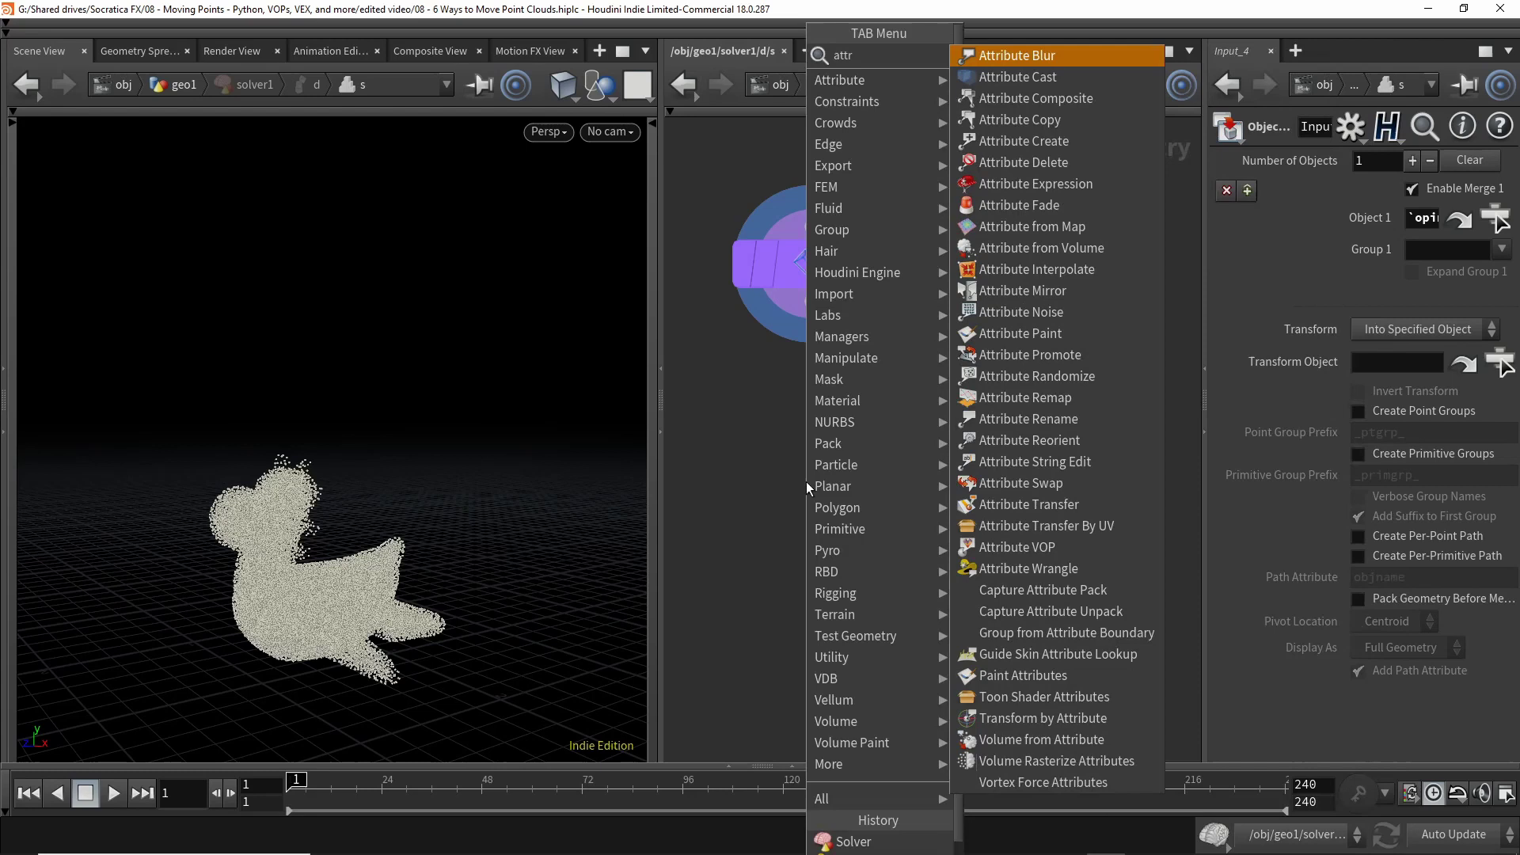
pyautogui.write('ibute wrn')
pyautogui.press('Return')
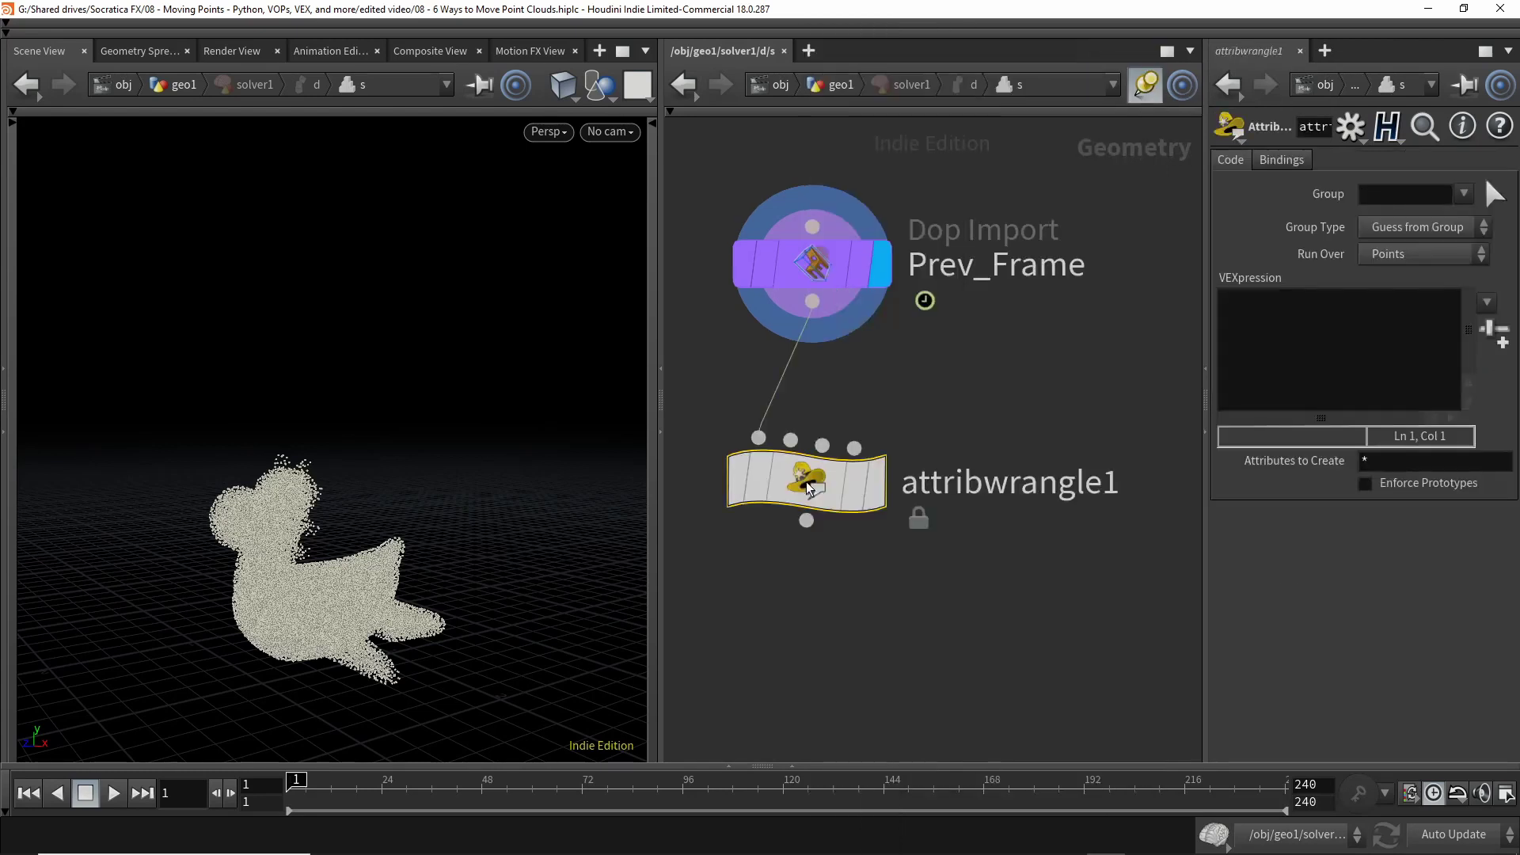
pyautogui.click(881, 485)
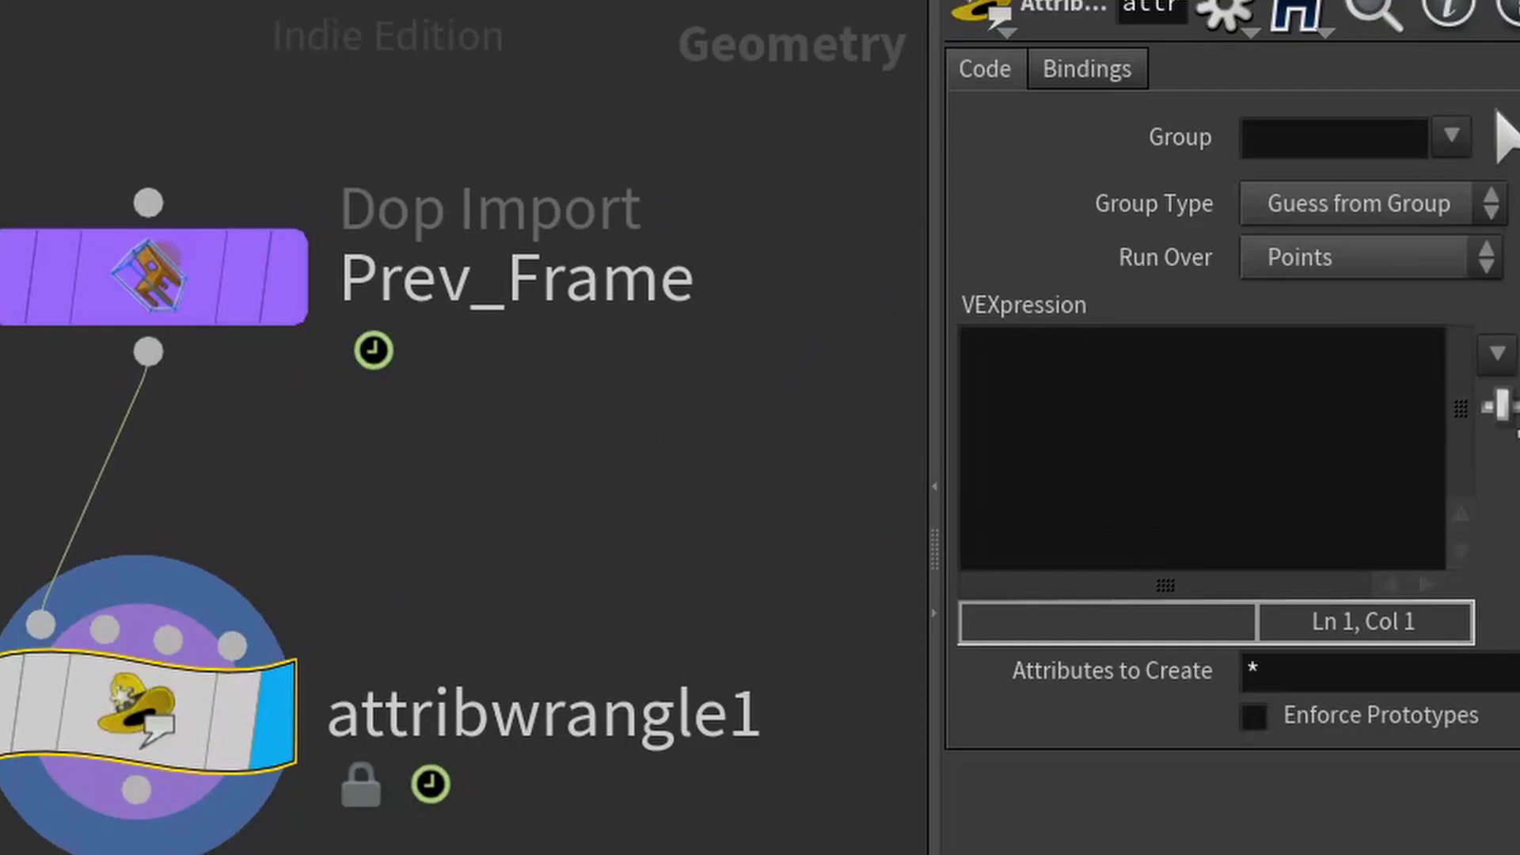
pyautogui.click(1487, 262)
pyautogui.click(1352, 388)
# - Enter the VEXpression @P.y = @P.y + 1/24; in the new wrangle
pyautogui.click(1067, 389)
pyautogui.write('@P.y')
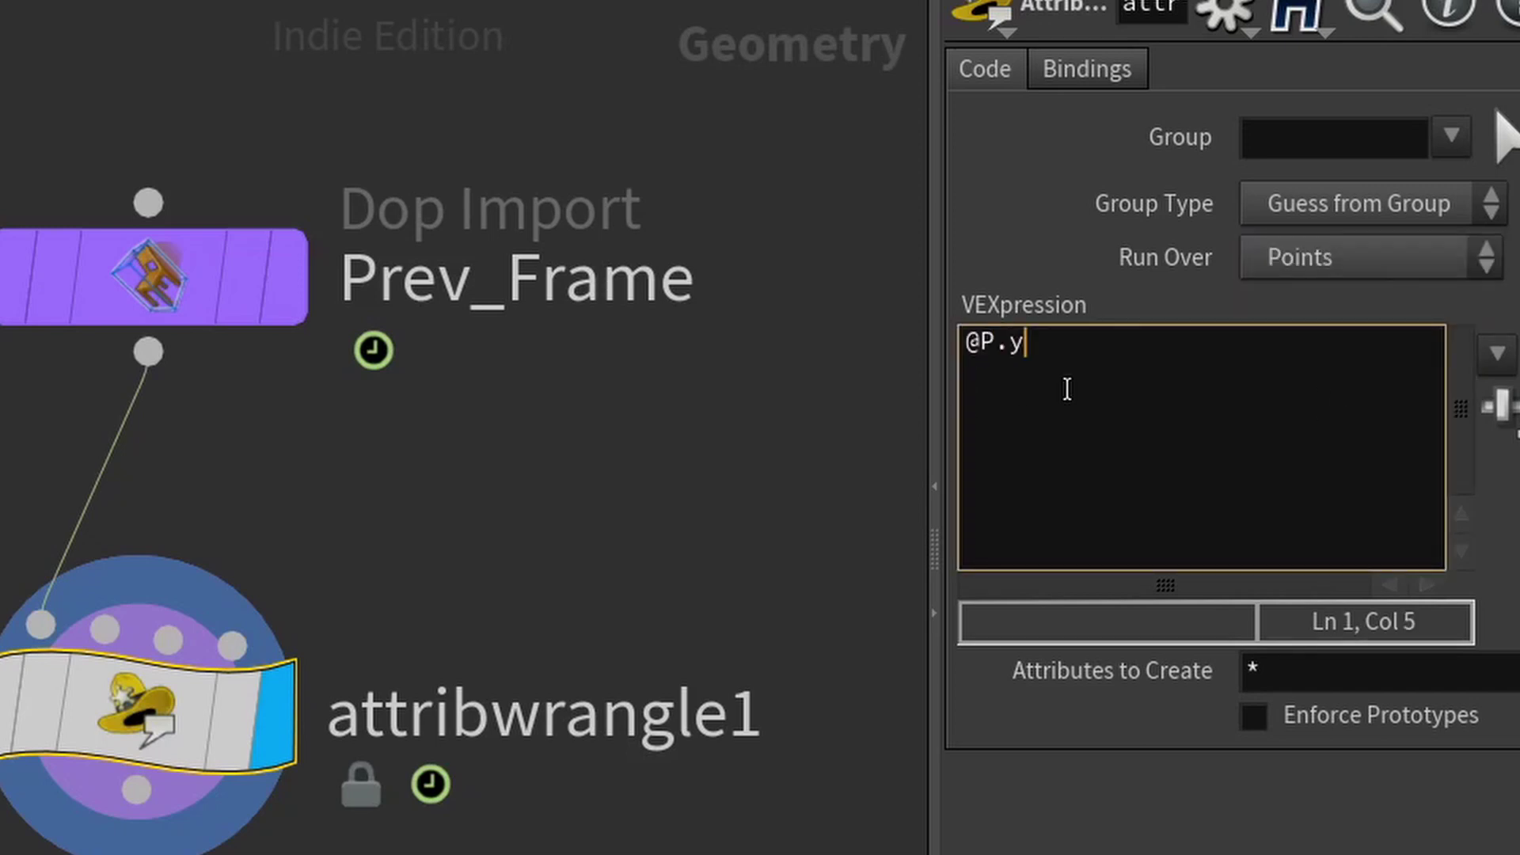
pyautogui.write(' = @P.y +')
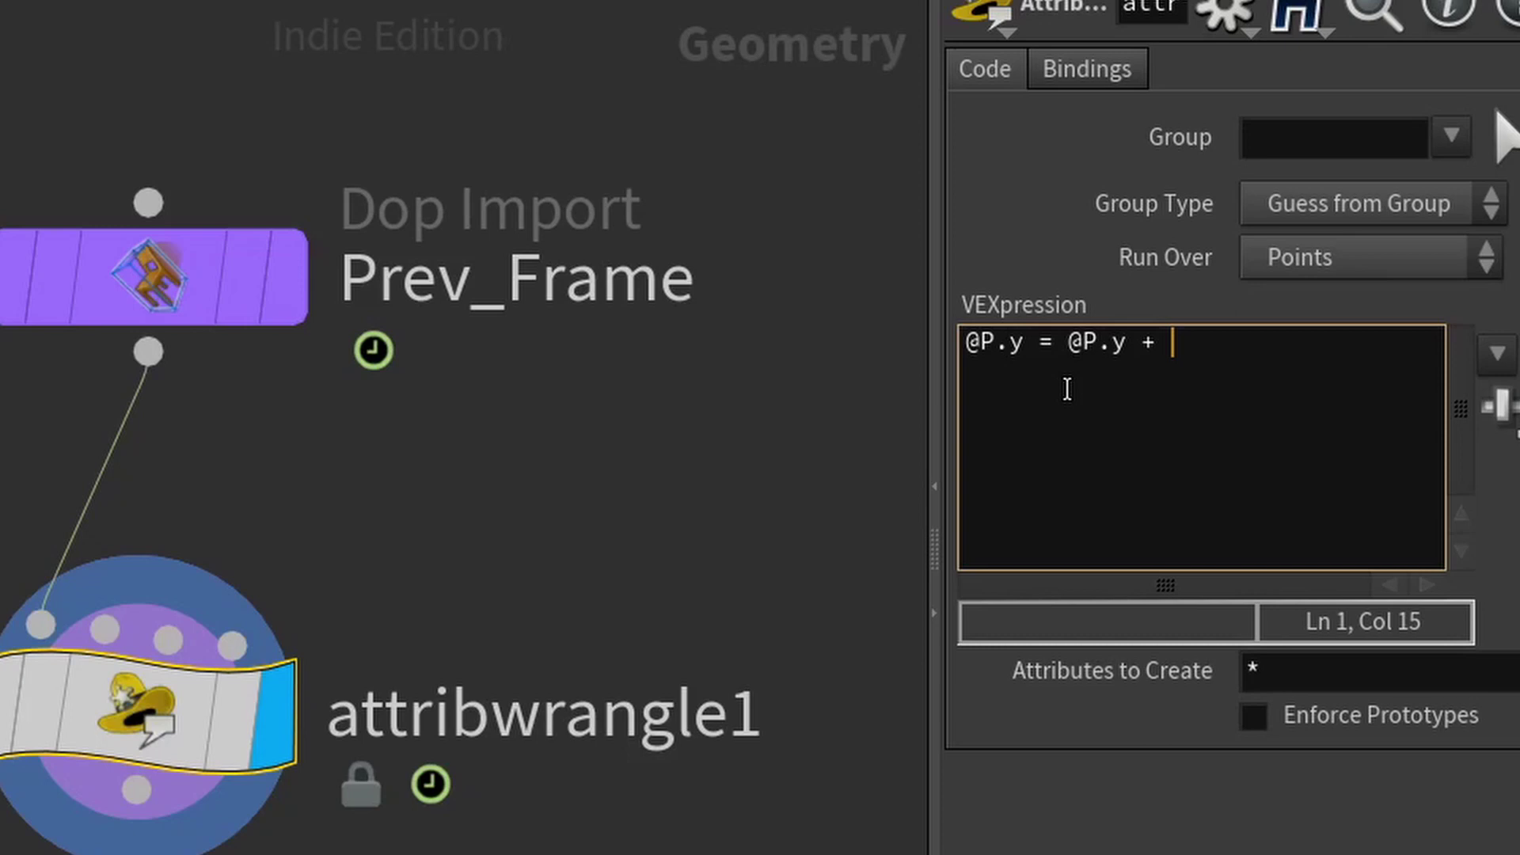
pyautogui.write('1/24;')
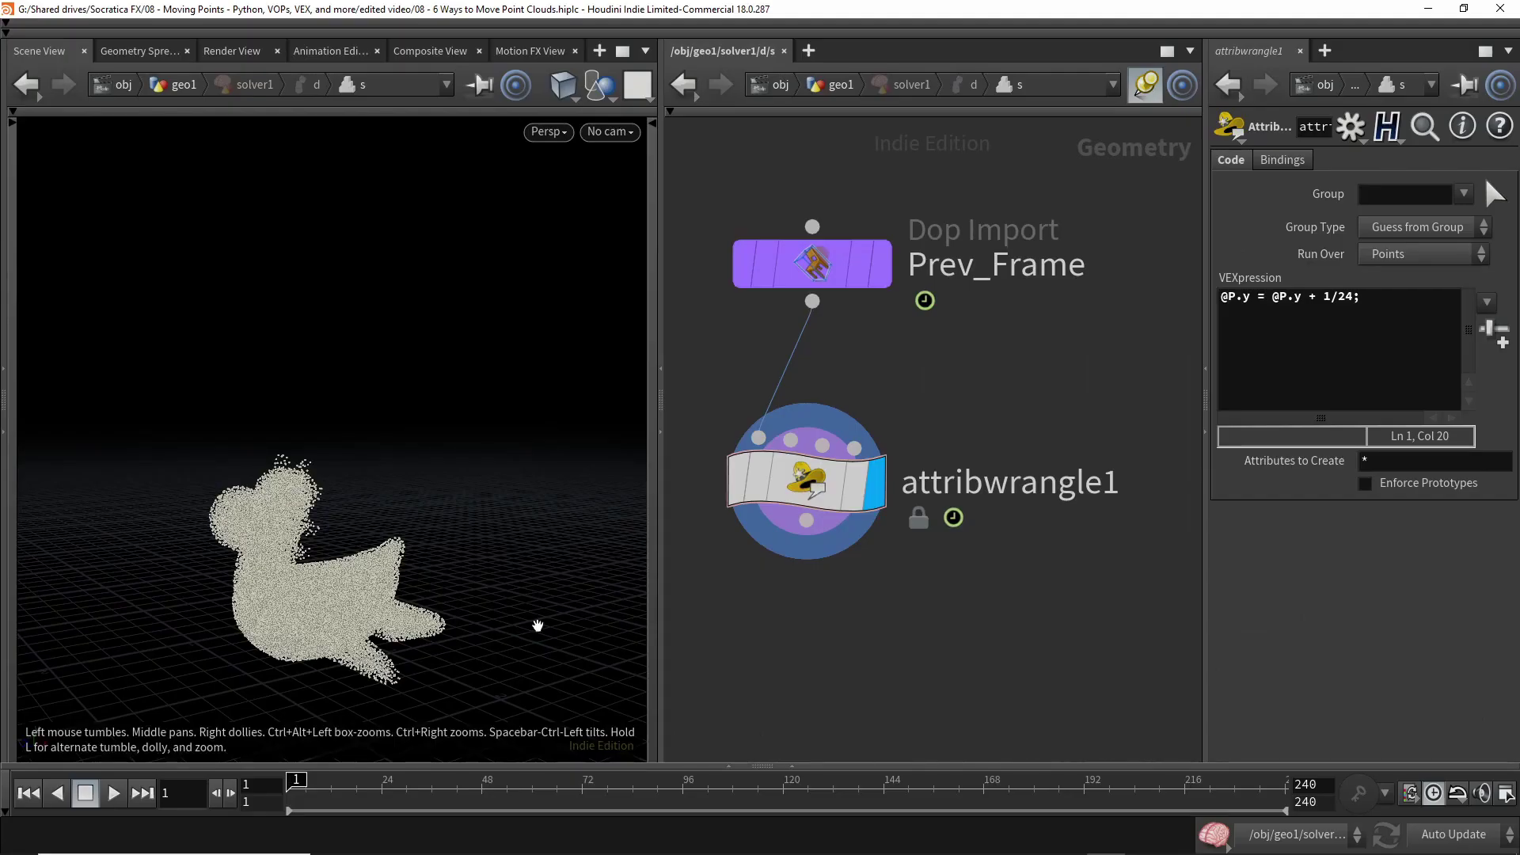
pyautogui.write('u')
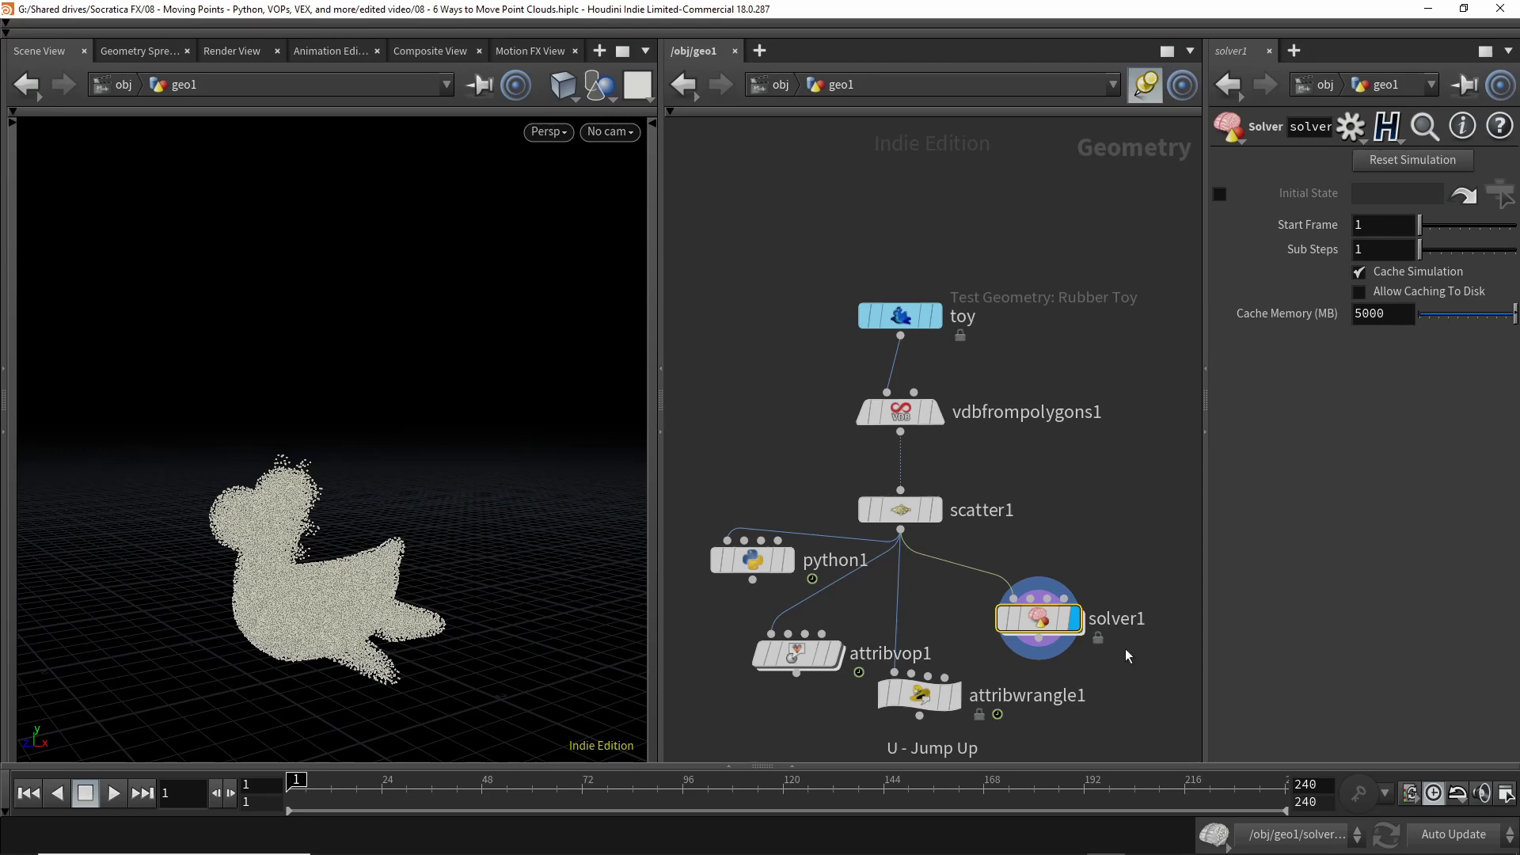
# - Play the solver simulation, then stop and rewind to frame 1
pyautogui.press('Up')
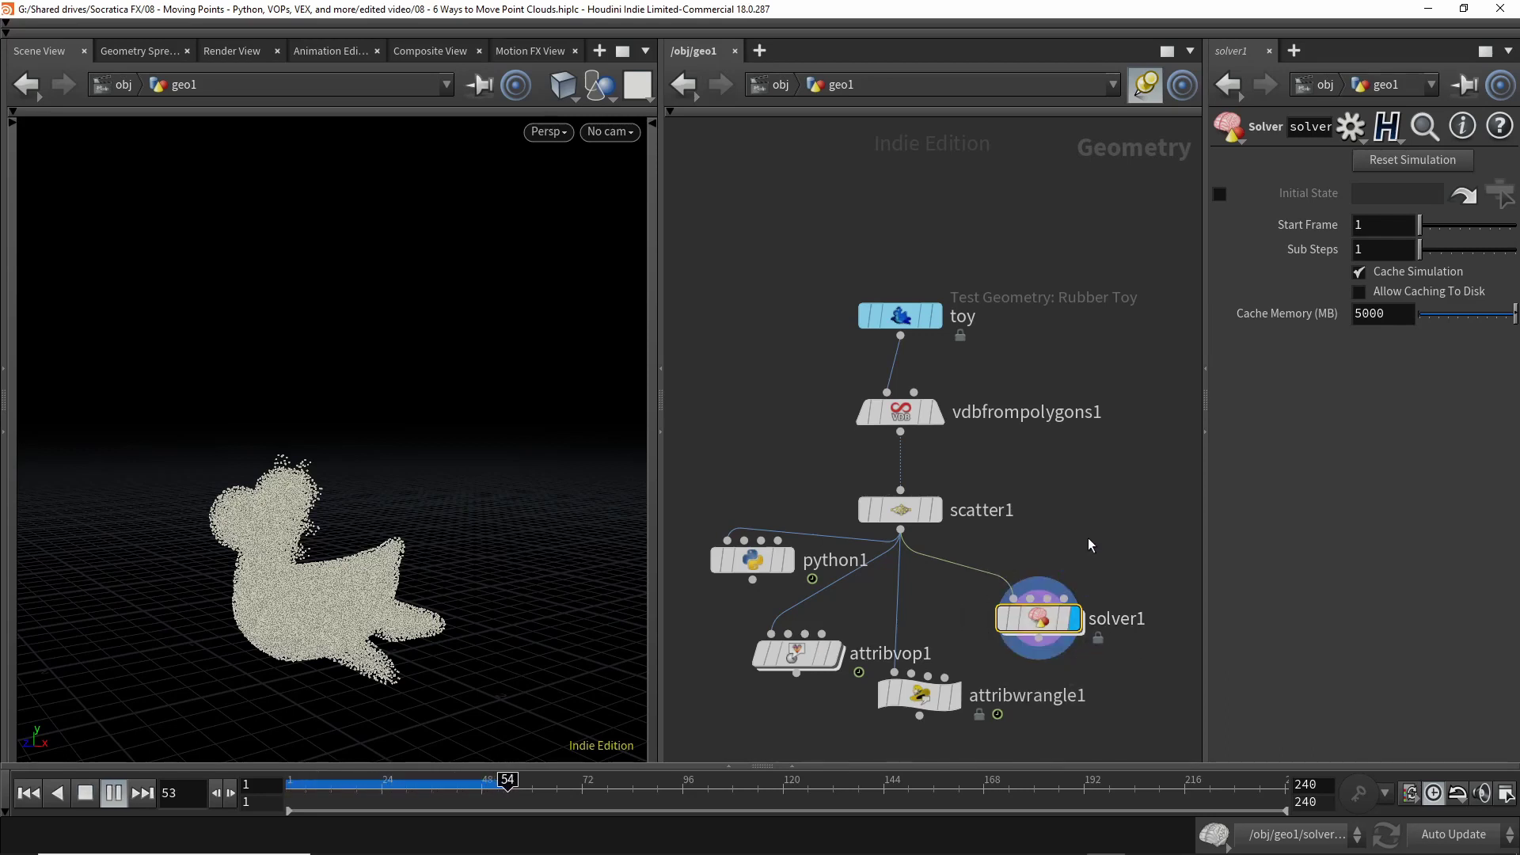
pyautogui.hotkey('ctrl', 'Up')
# - Inside solver1, insert a period after the 1 so the expression reads @P.y = @P.y + 1./24;
pyautogui.doubleClick(1040, 636)
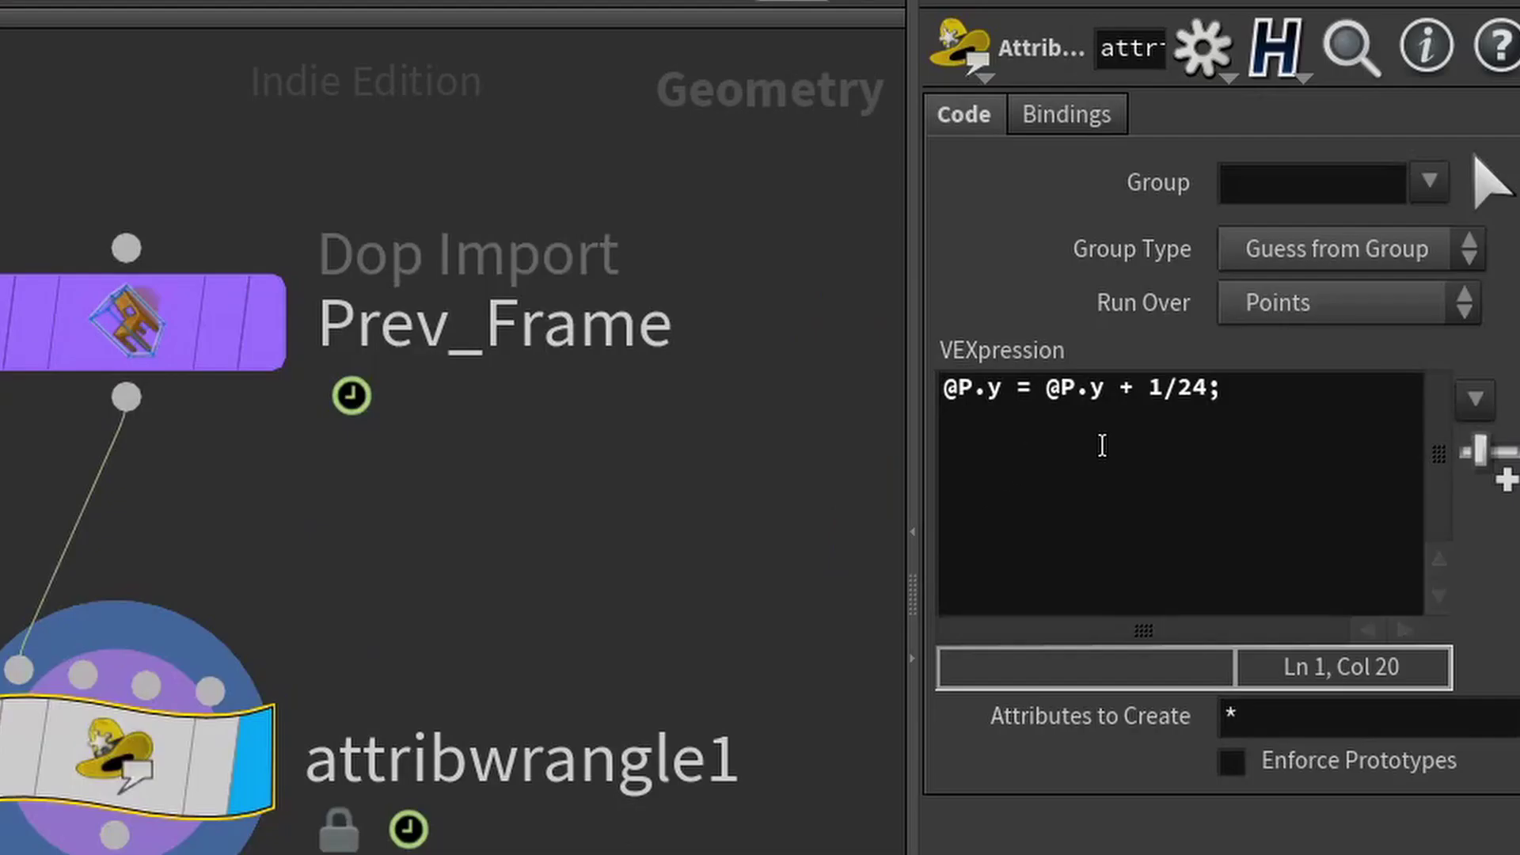
pyautogui.click(1159, 388)
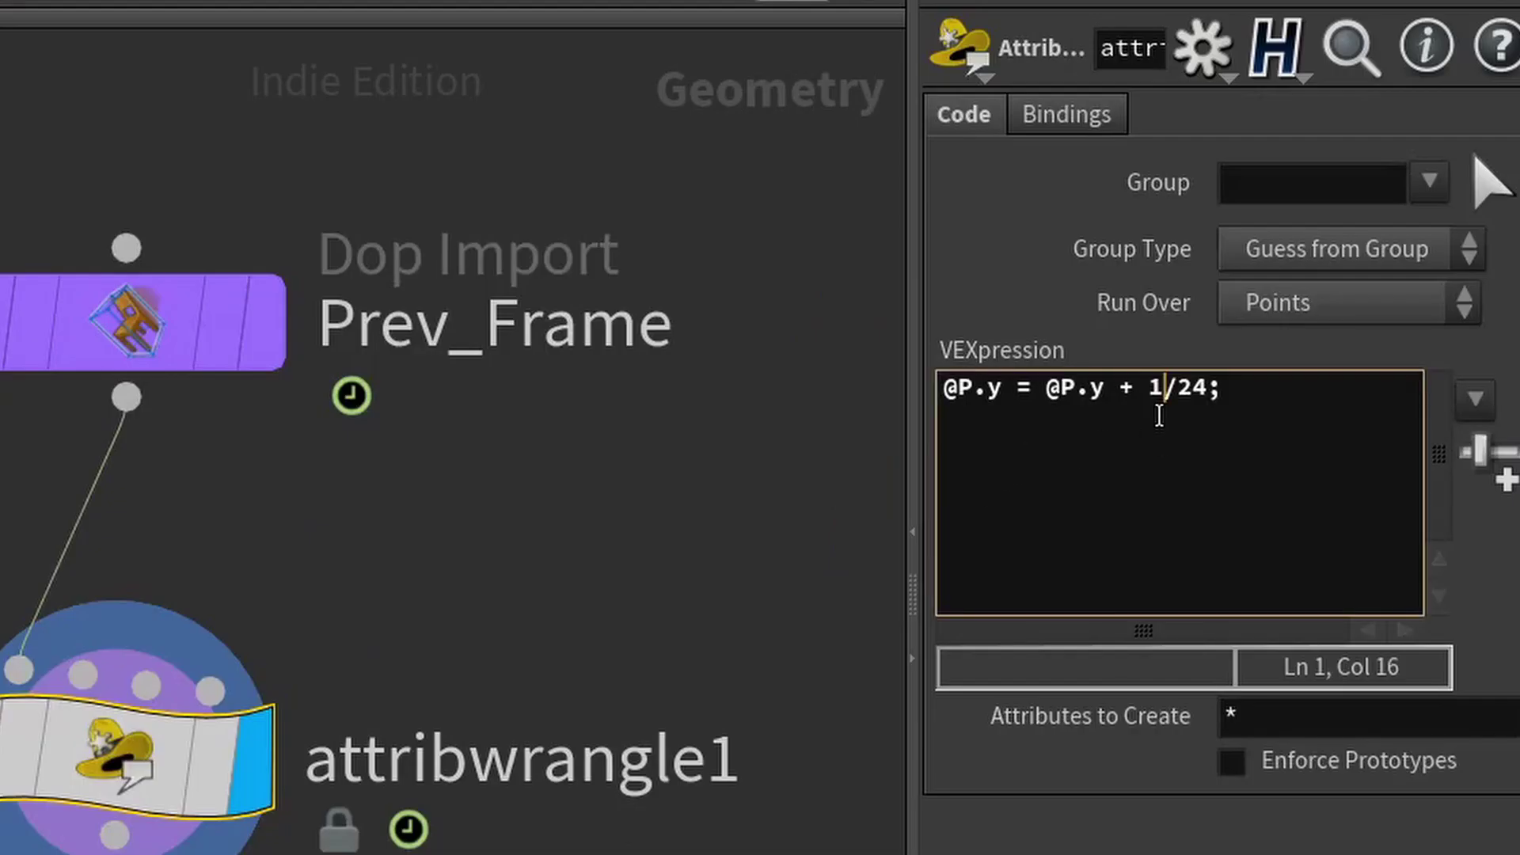
pyautogui.moveTo(1149, 388); pyautogui.dragTo(1246, 382)
pyautogui.click(1235, 407)
pyautogui.click(1147, 382)
pyautogui.click(1156, 383)
pyautogui.click(1180, 390)
pyautogui.moveTo(1180, 390); pyautogui.dragTo(1226, 388)
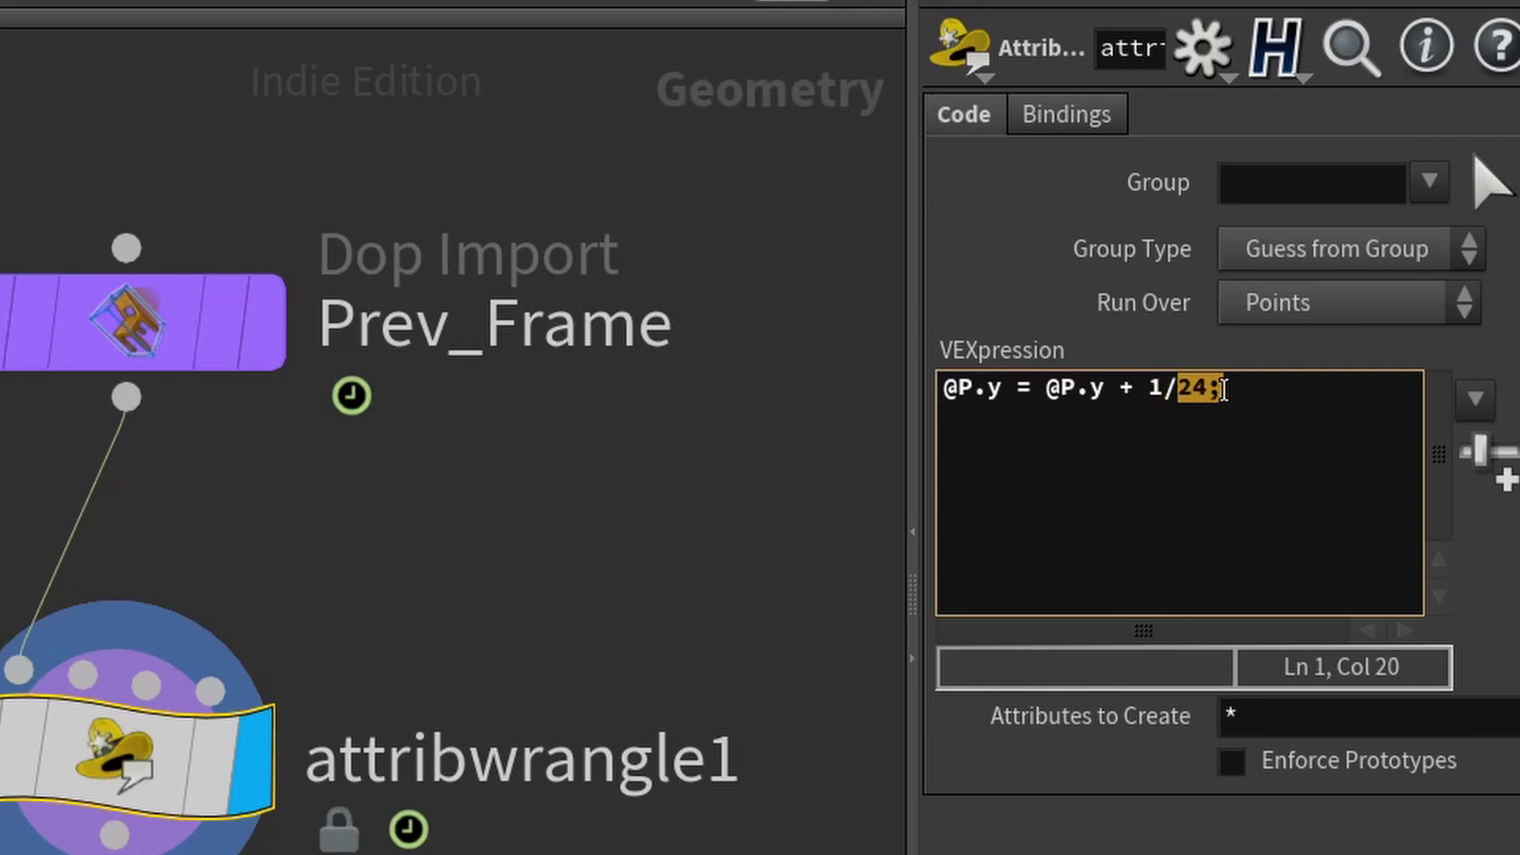
pyautogui.click(1250, 396)
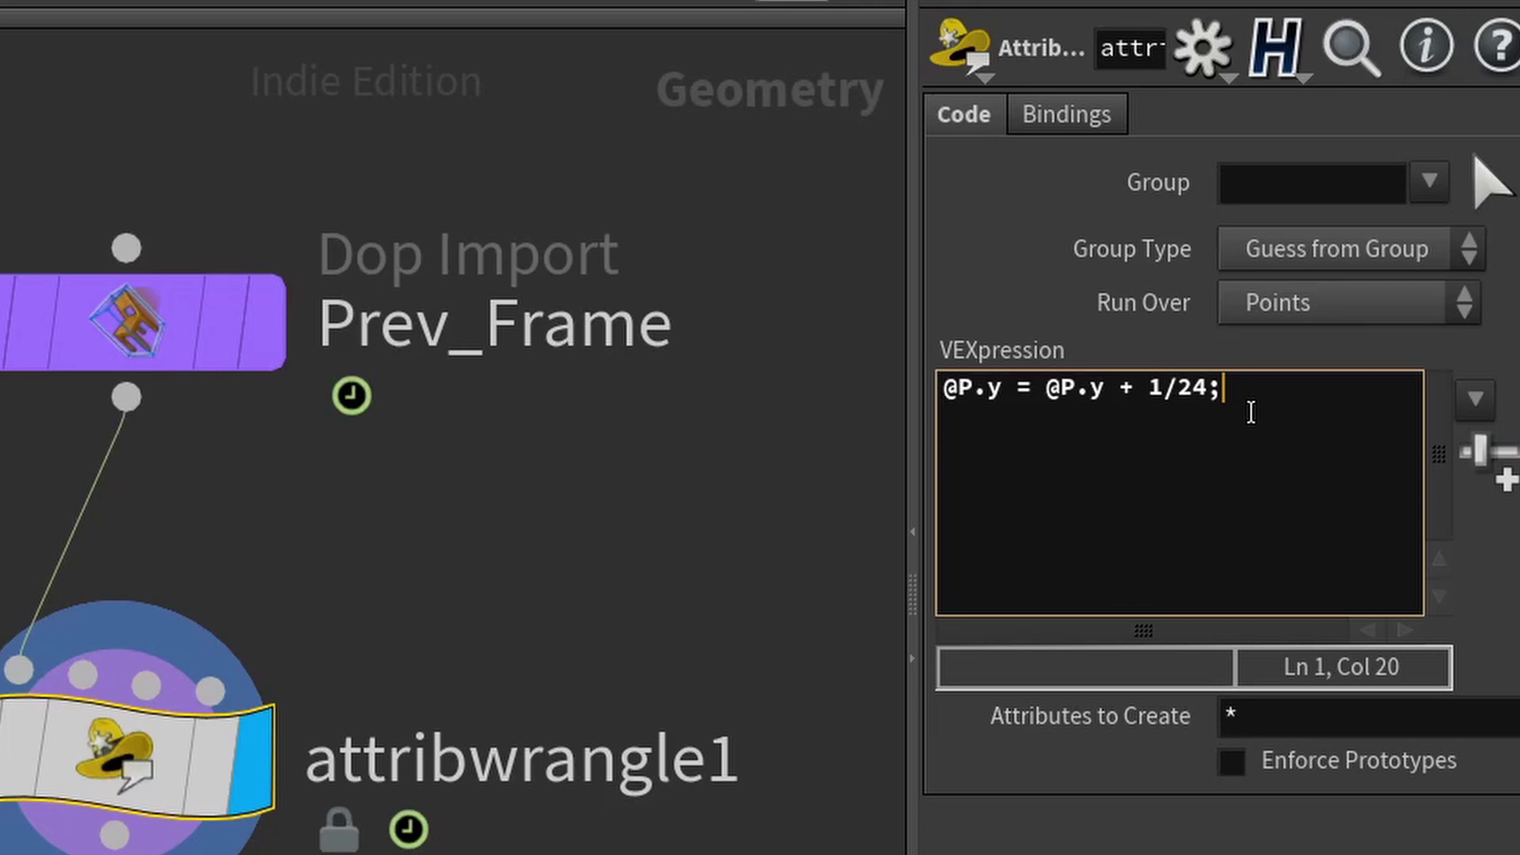
pyautogui.press('Left')
pyautogui.press('Left')
pyautogui.press('Left')
pyautogui.press('Left')
pyautogui.write('.')
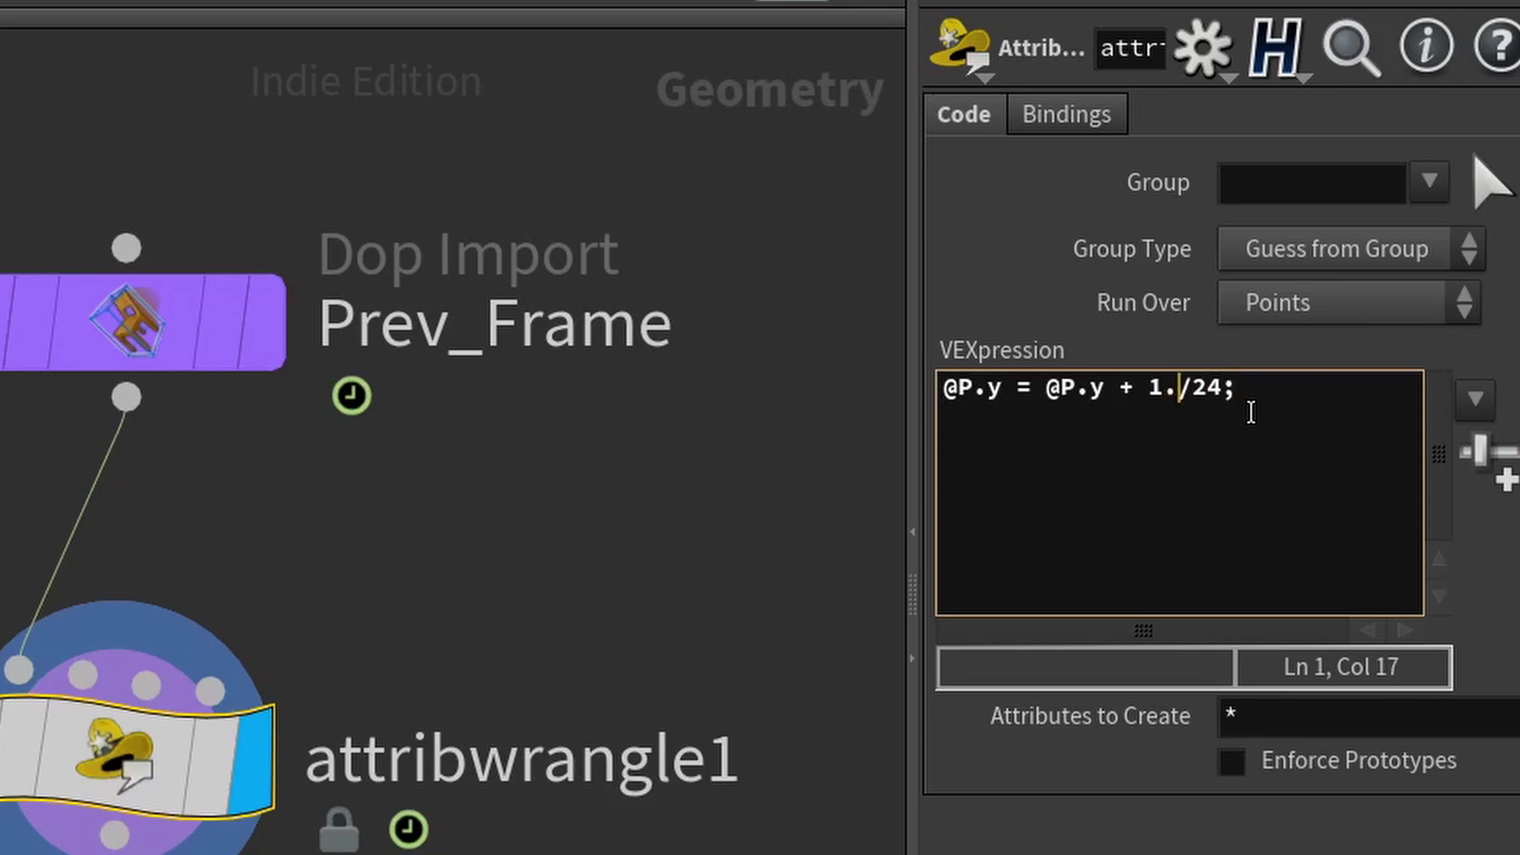
pyautogui.click(1330, 383)
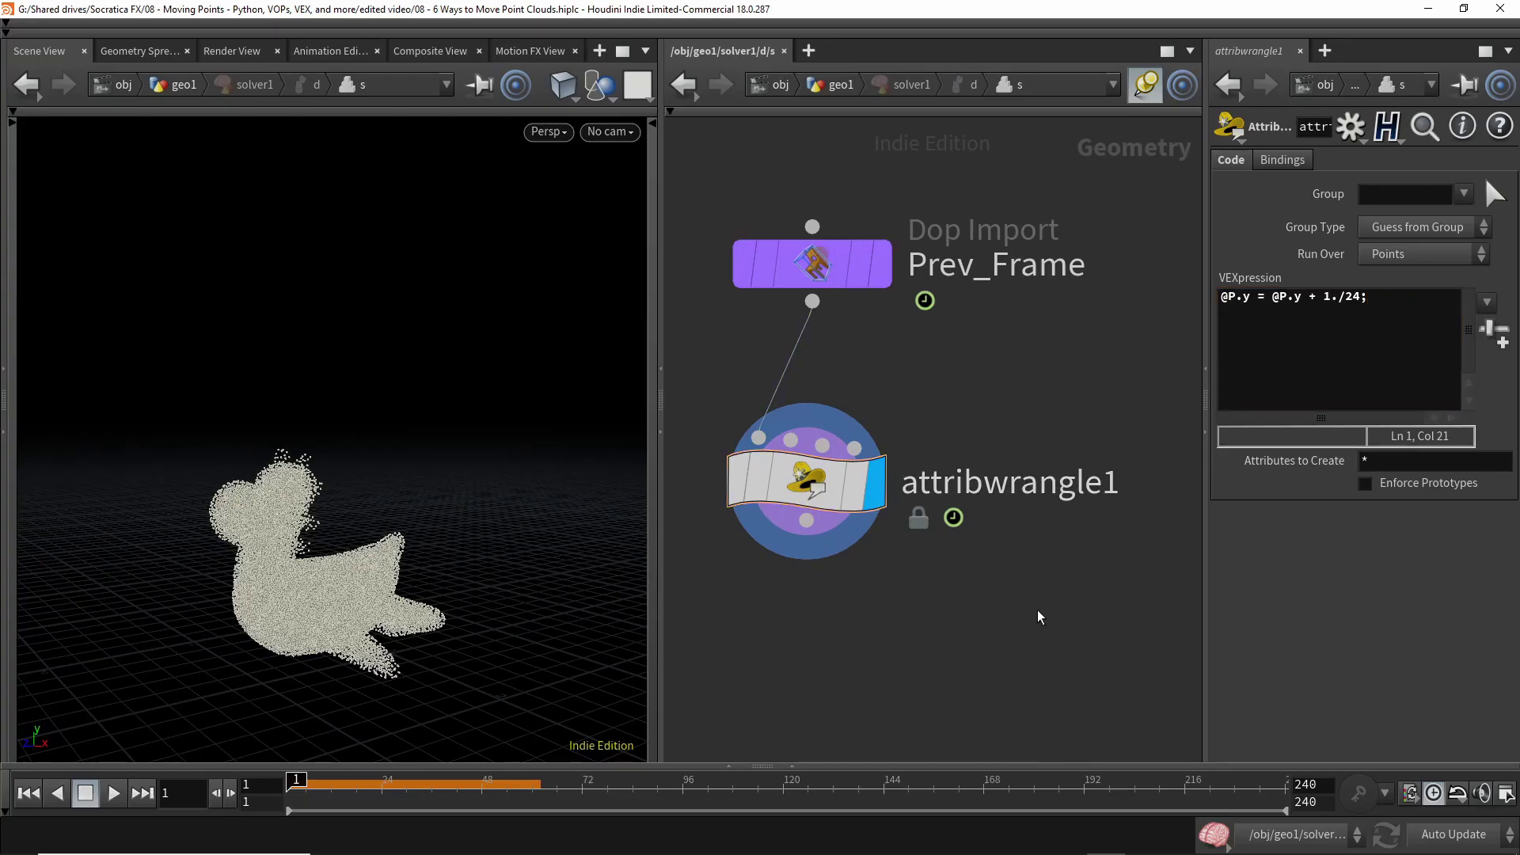
# - Back in geo1, play to watch solver1 lift the toy cloud, rewind to frame 1, and nudge solver1 down
pyautogui.press('u')
pyautogui.press('Up')
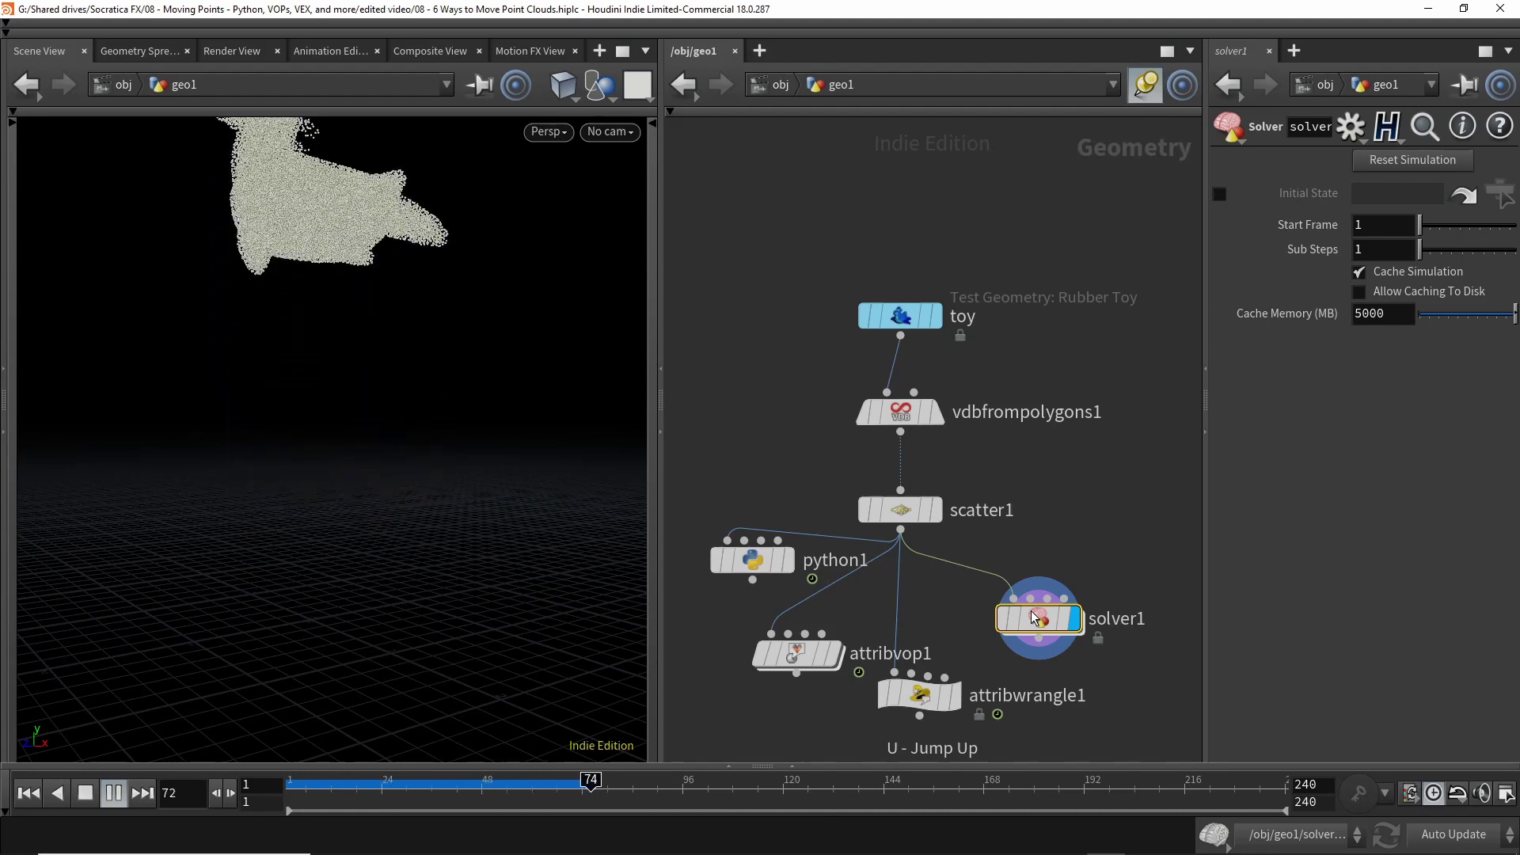
pyautogui.hotkey('ctrl', 'Up')
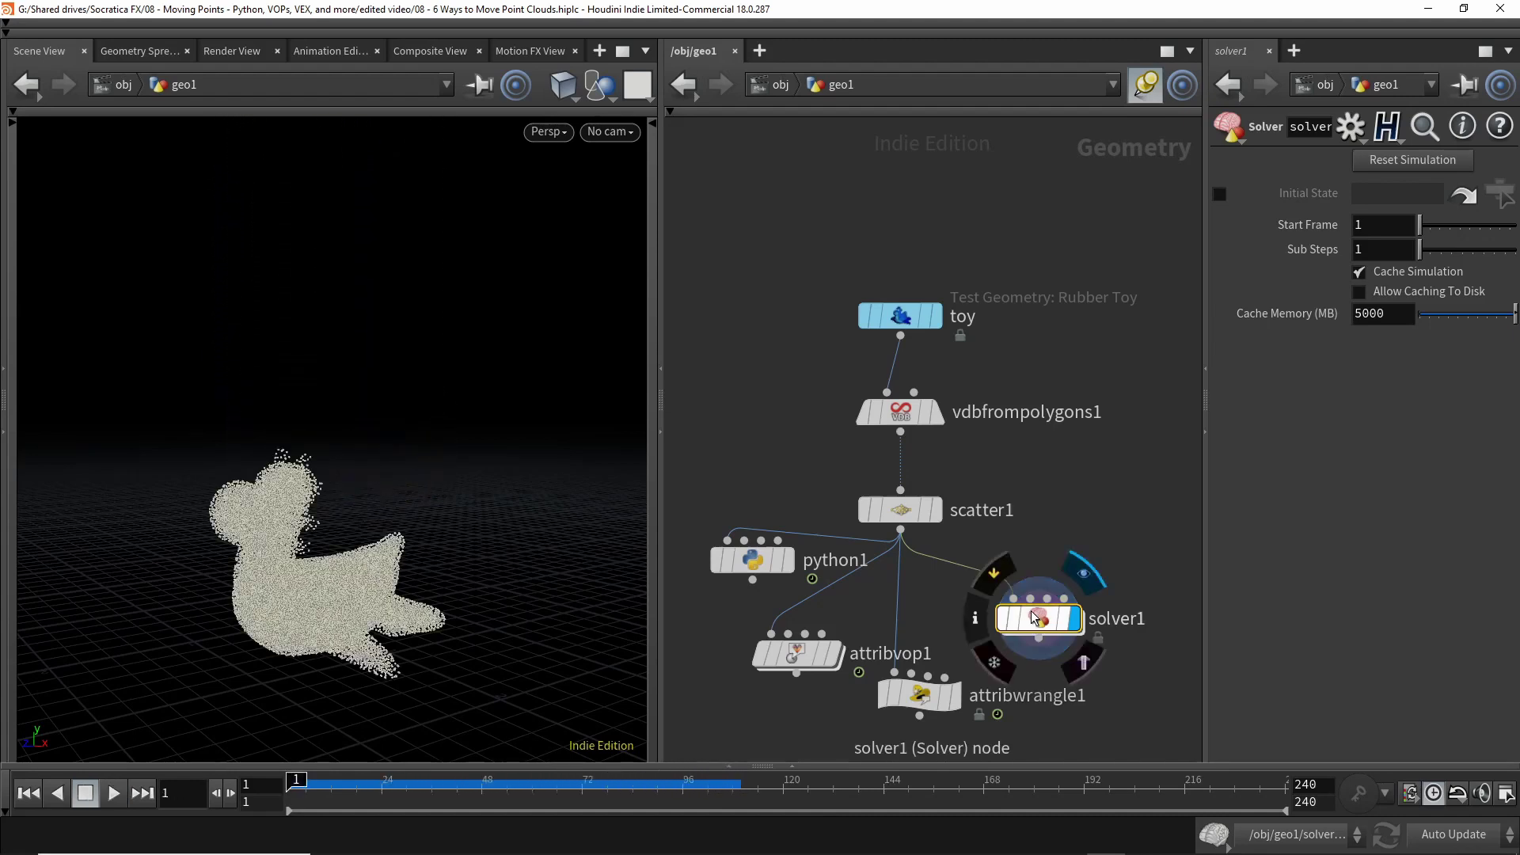
pyautogui.moveTo(1048, 623); pyautogui.dragTo(1051, 649)
# - Reconnect solver1's input wire and display scatter1's static cloud, checking it with playback from frame 1
pyautogui.click(1030, 633)
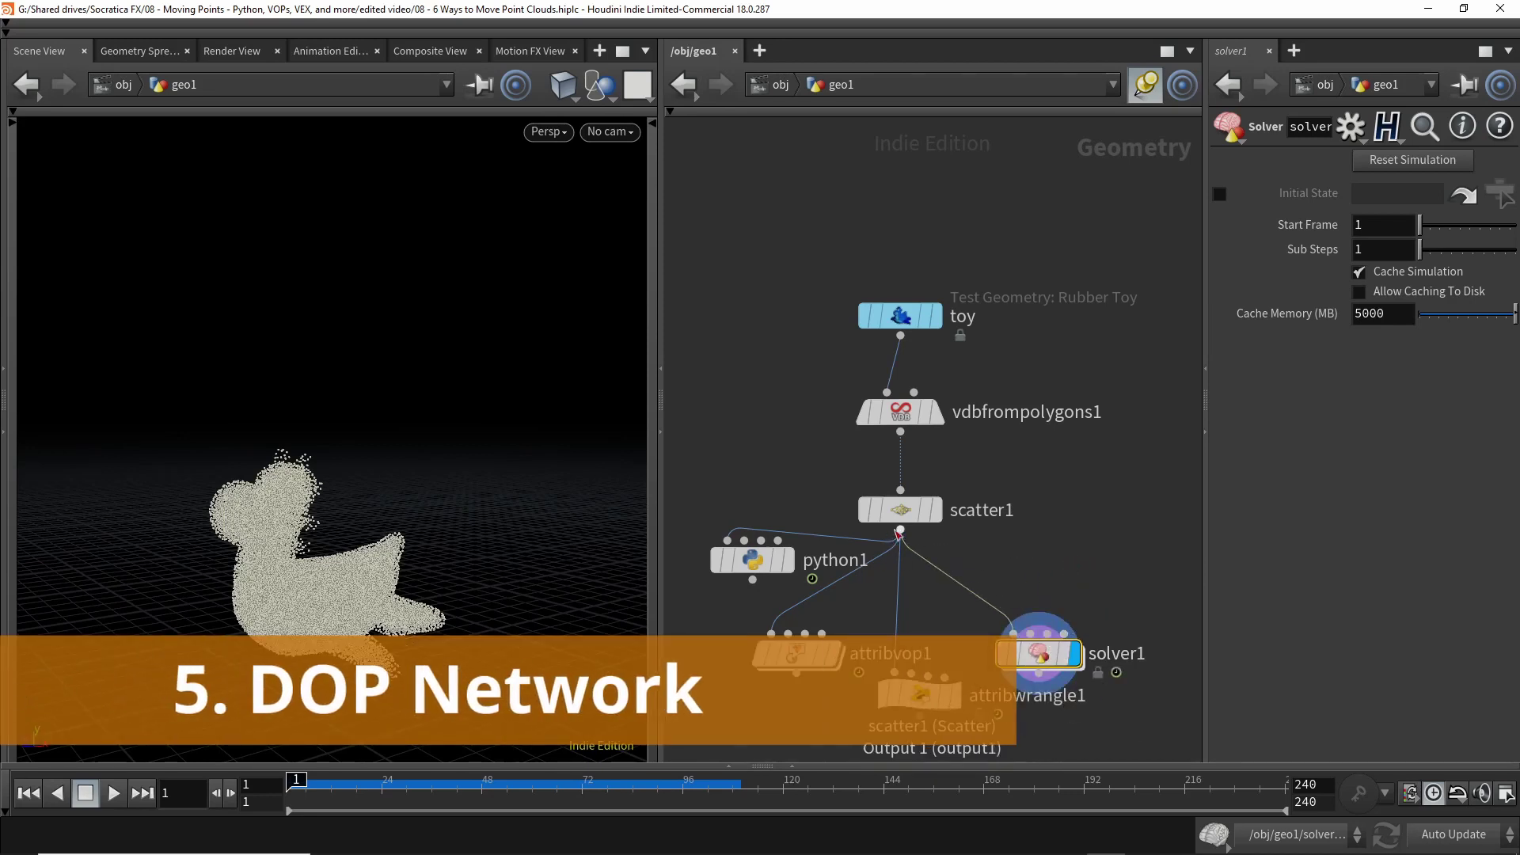
pyautogui.click(1063, 634)
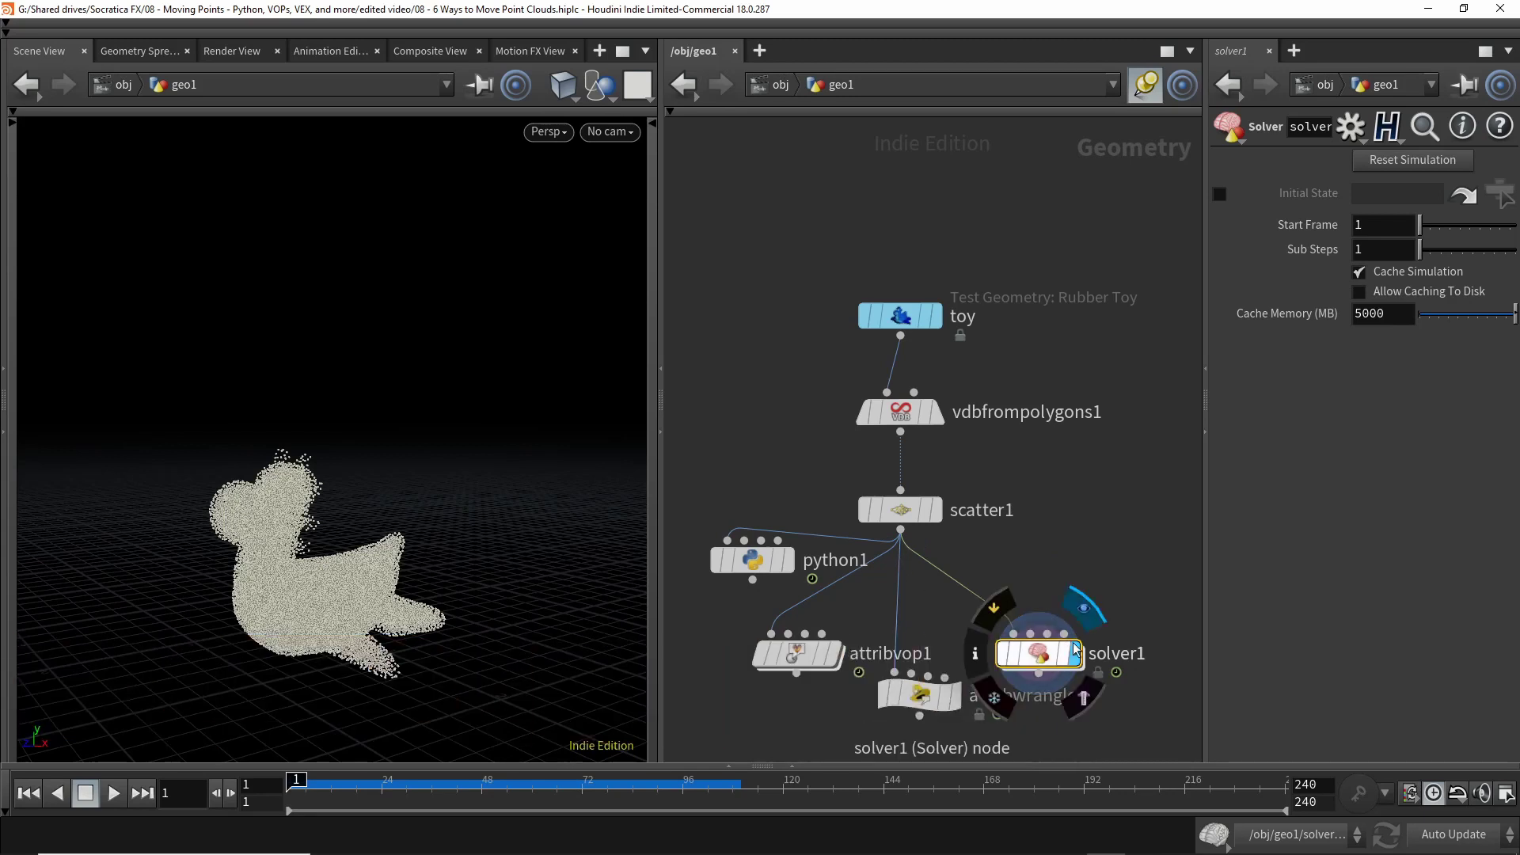
pyautogui.click(902, 511)
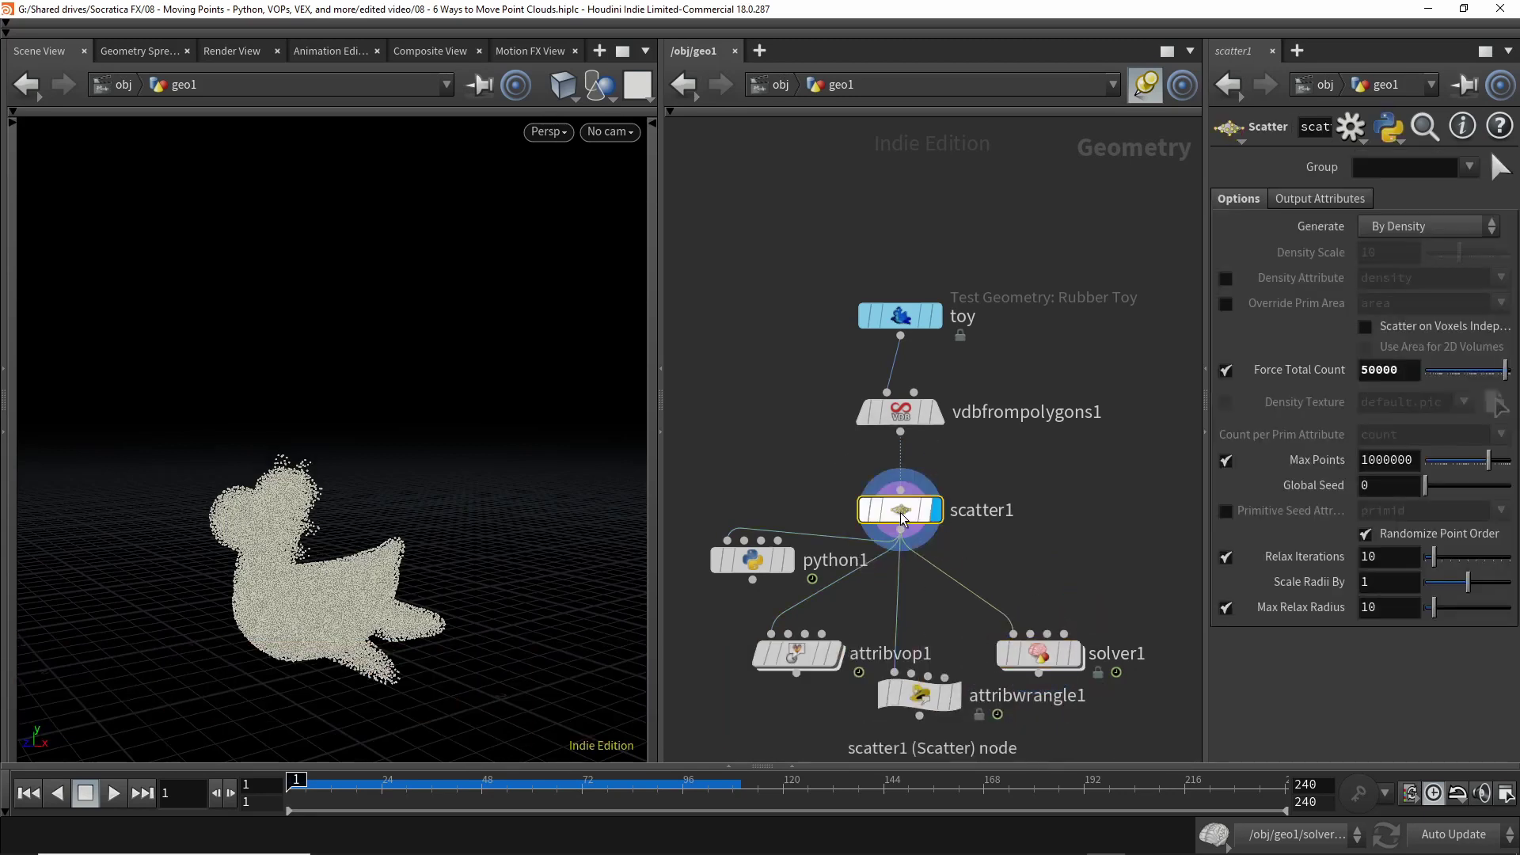
pyautogui.press('Up')
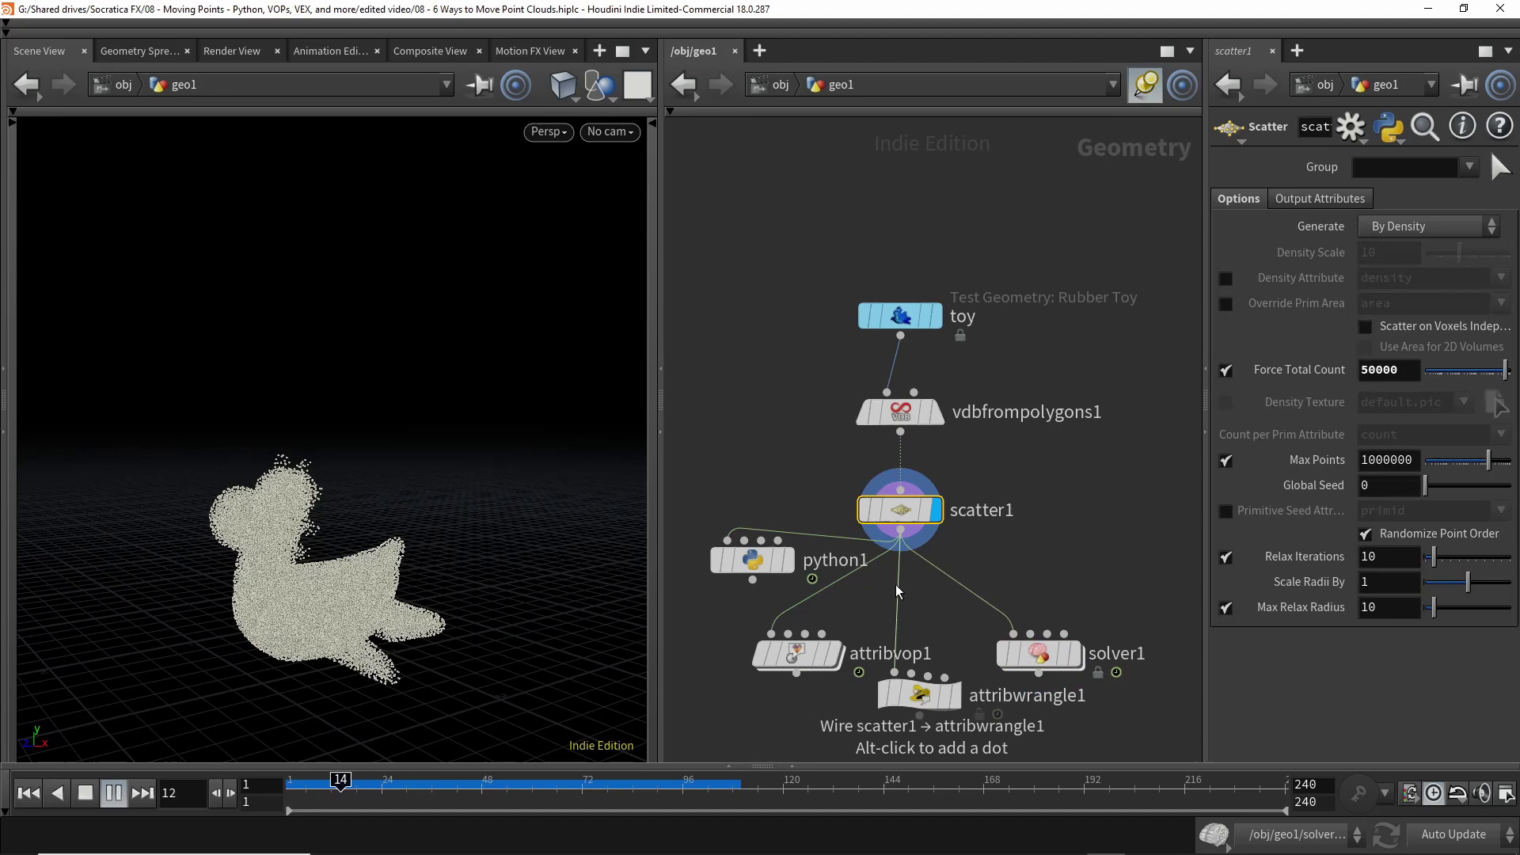
pyautogui.hotkey('ctrl', 'Up')
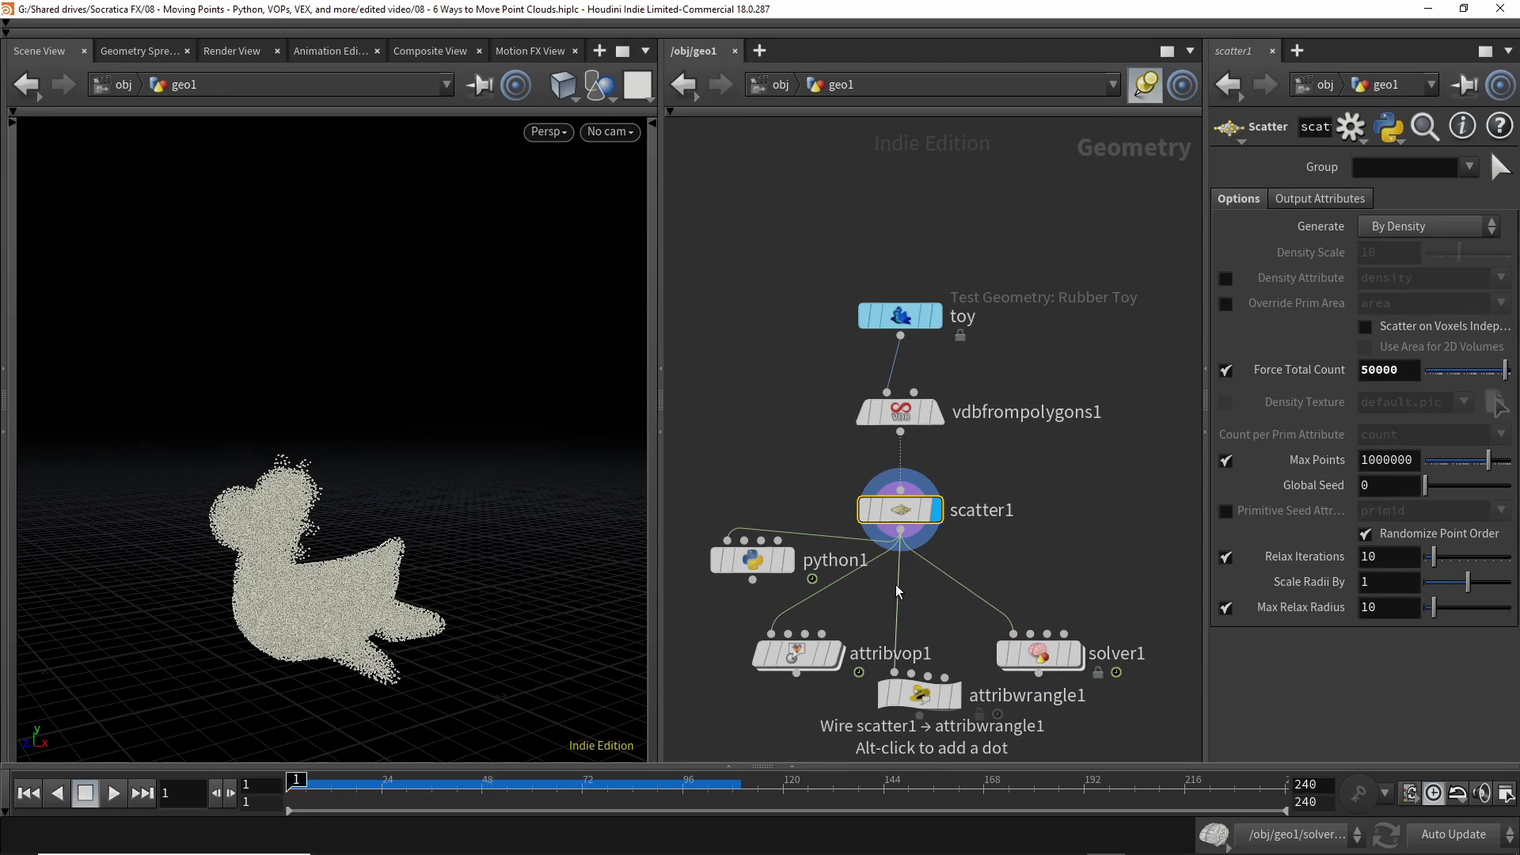
pyautogui.press('Up')
pyautogui.hotkey('ctrl', 'Up')
# - Deselect scatter1, close the parameter pane, and pan the geo1 network up and left
pyautogui.click(1099, 511)
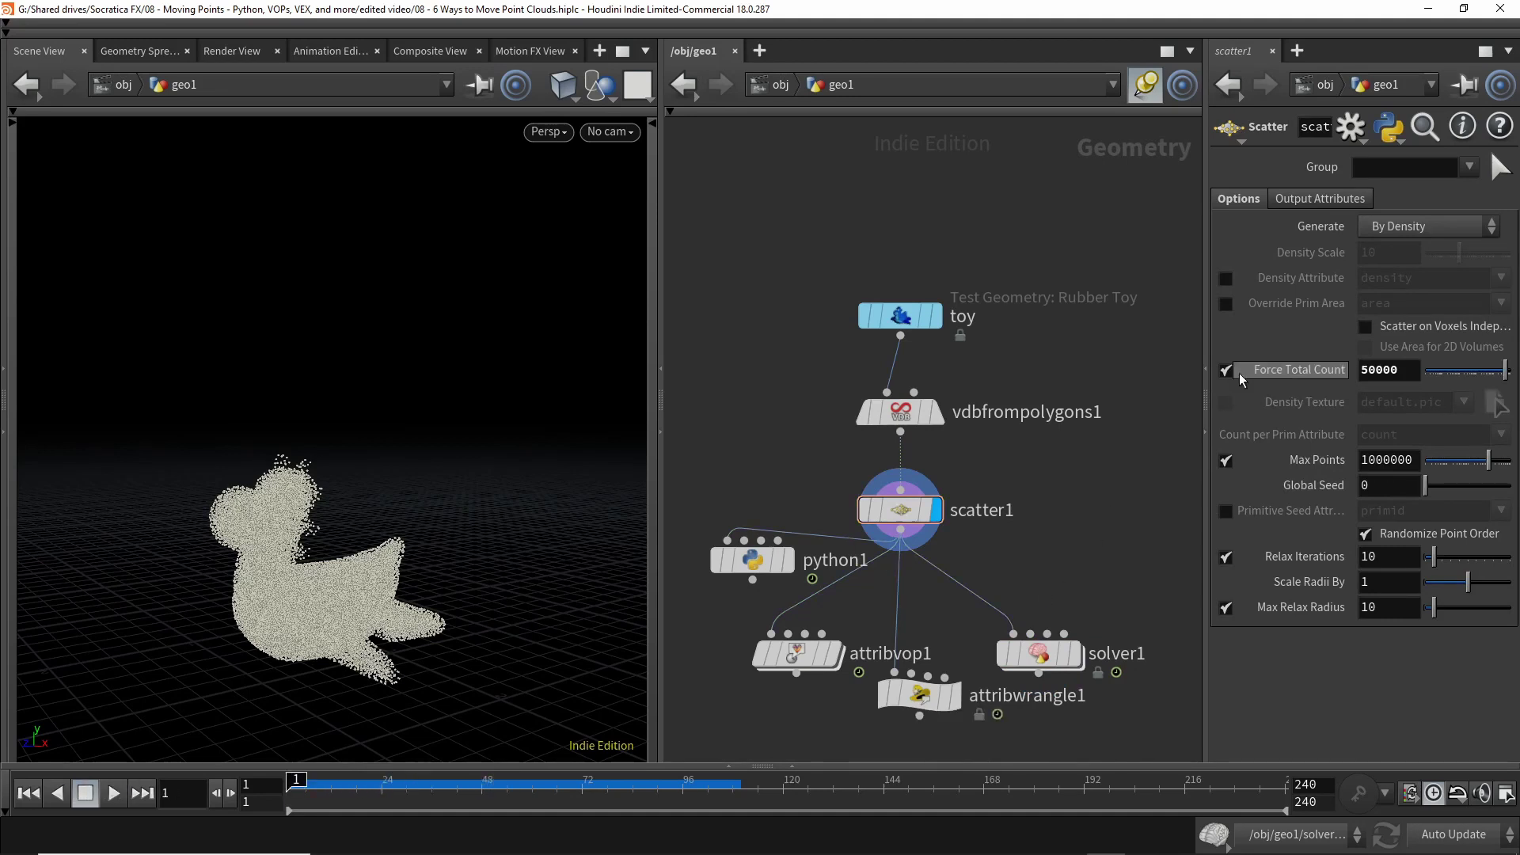
pyautogui.click(1207, 431)
pyautogui.moveTo(1218, 472); pyautogui.dragTo(1097, 387, button='middle')
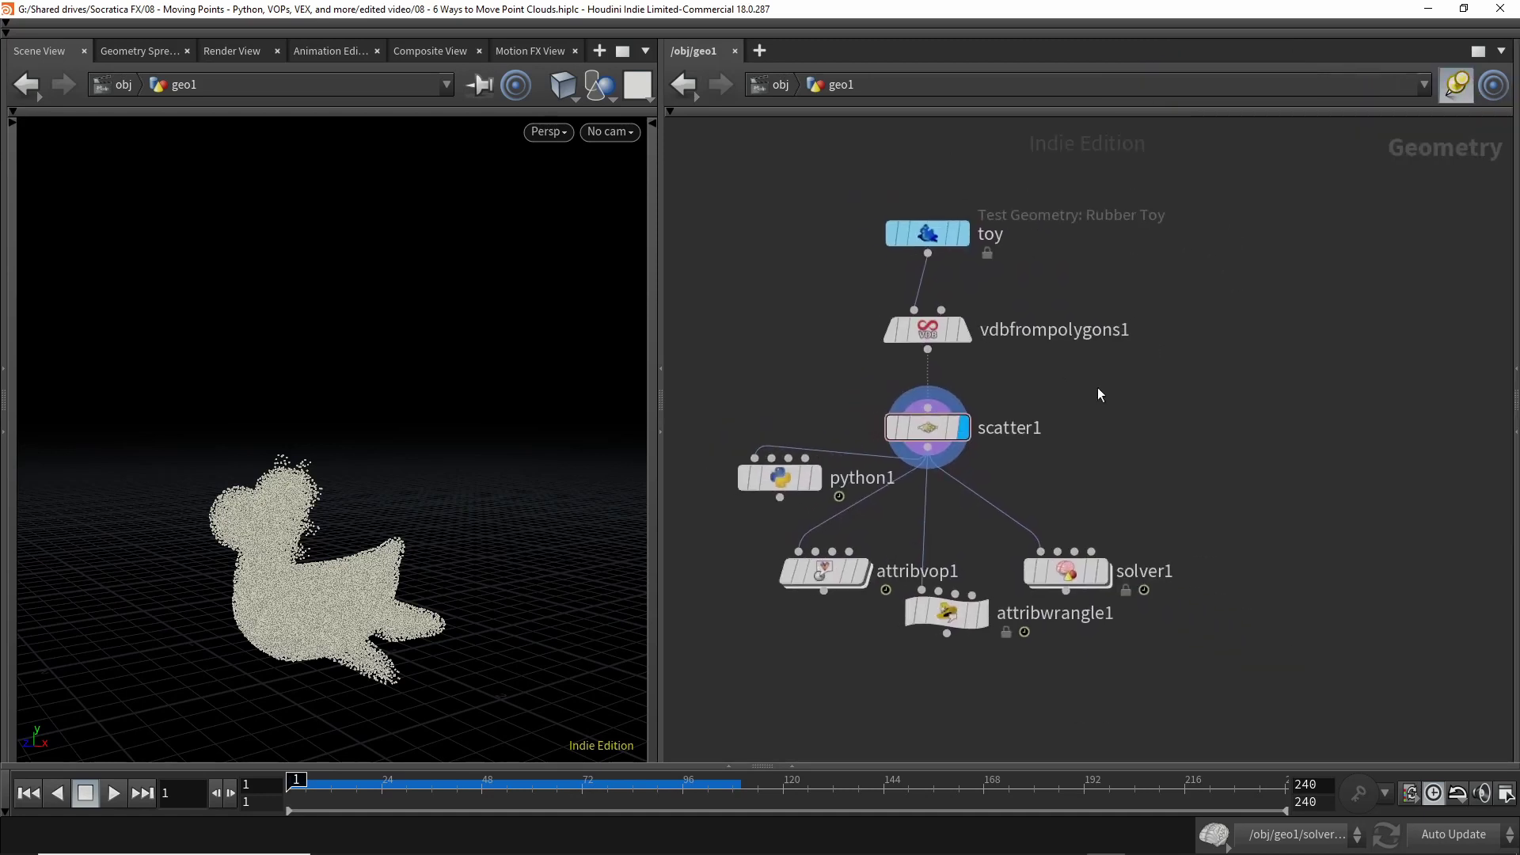
# - Create a DOP Network (dopnet1) right of scatter1, display it, and reposition its output node inside
pyautogui.press('Tab')
pyautogui.write('dop')
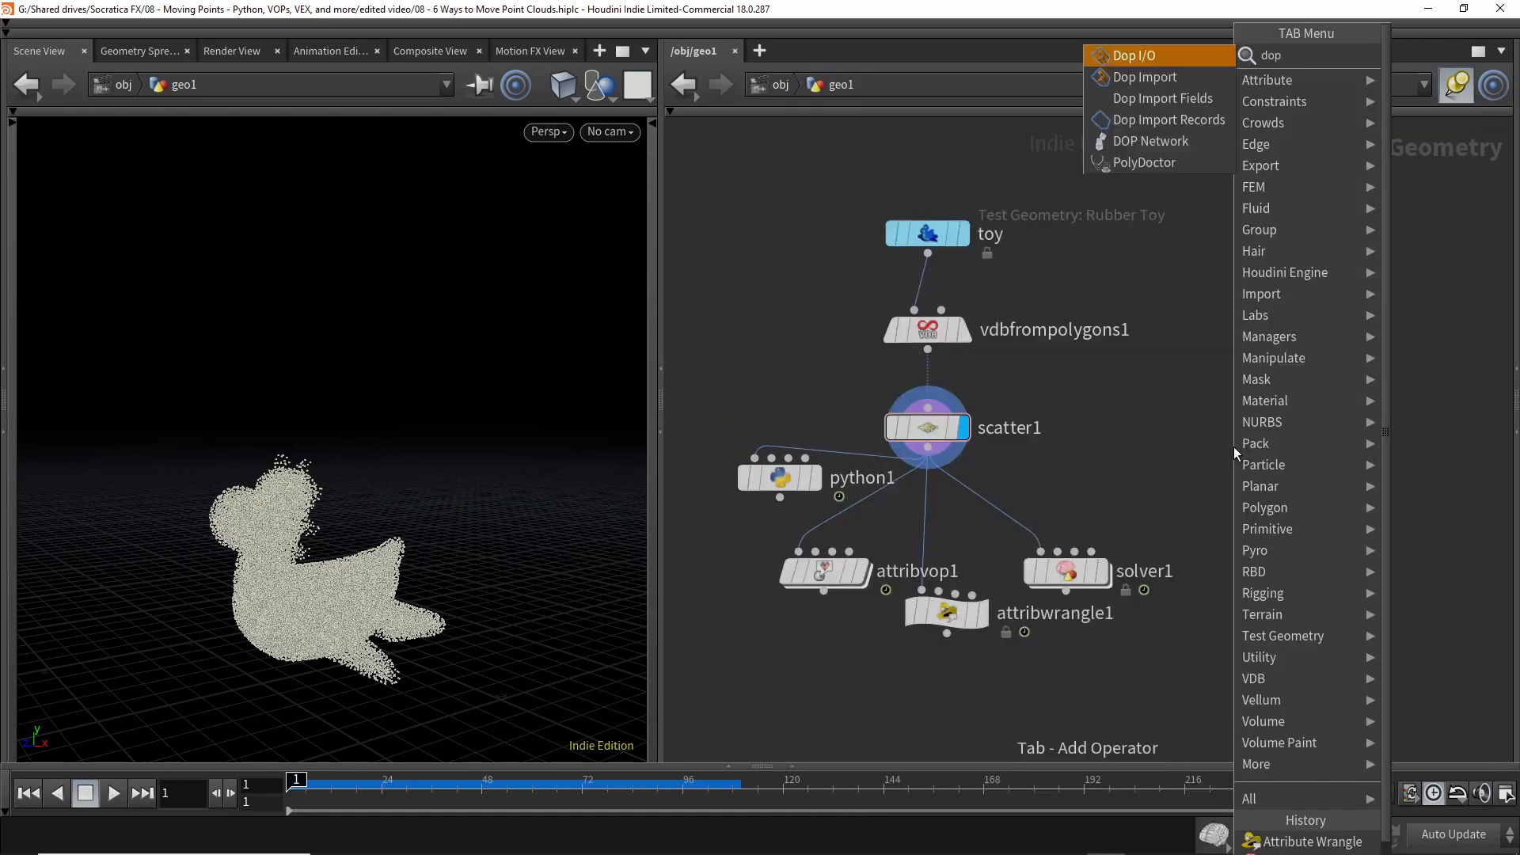
pyautogui.press('Down')
pyautogui.press('Down')
pyautogui.press('Down')
pyautogui.press('Down')
pyautogui.press('Return')
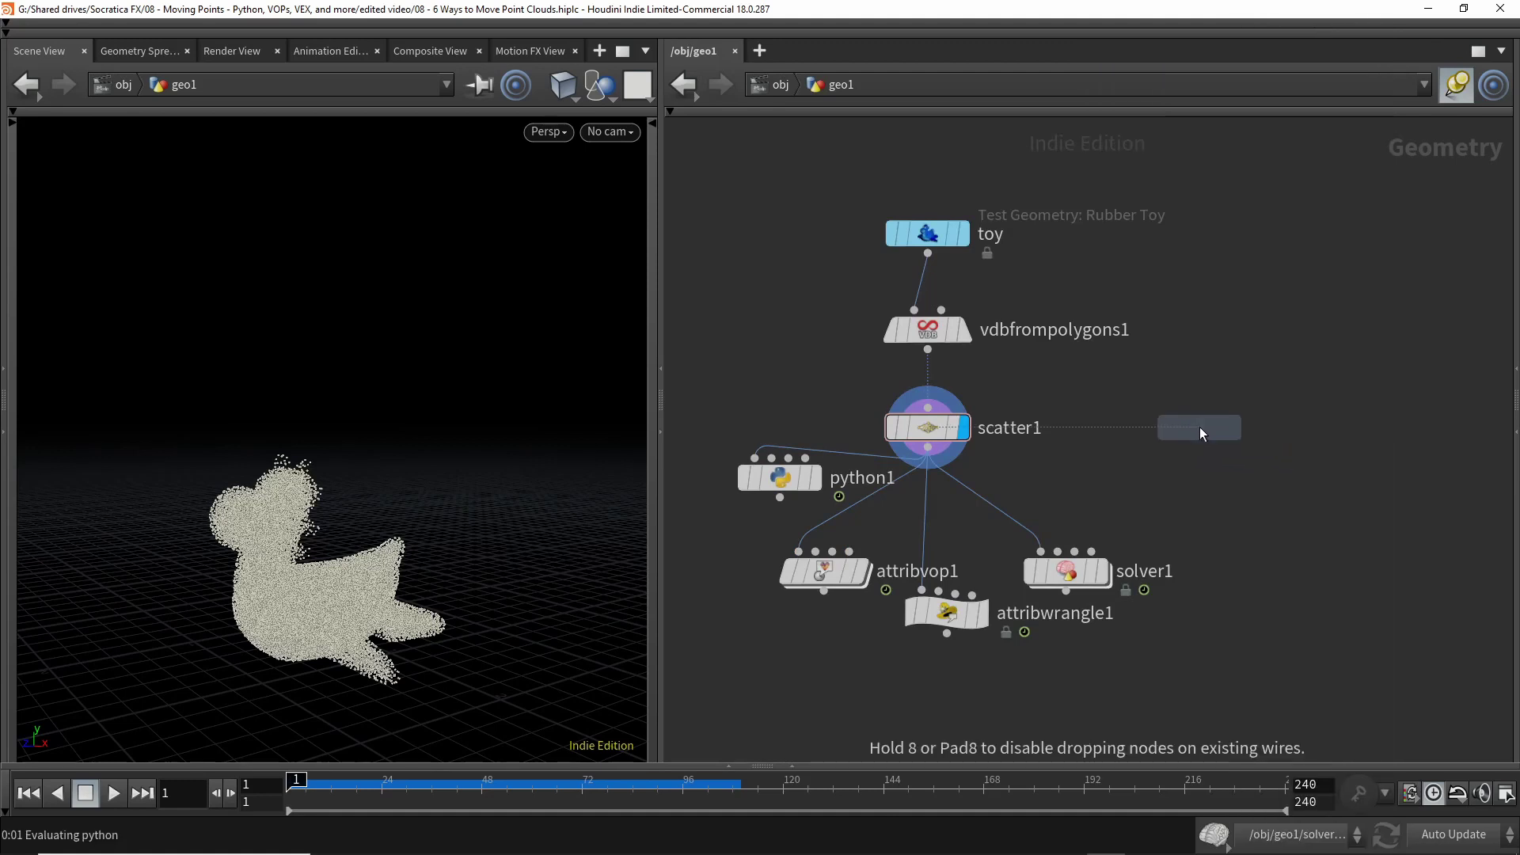
pyautogui.click(1200, 428)
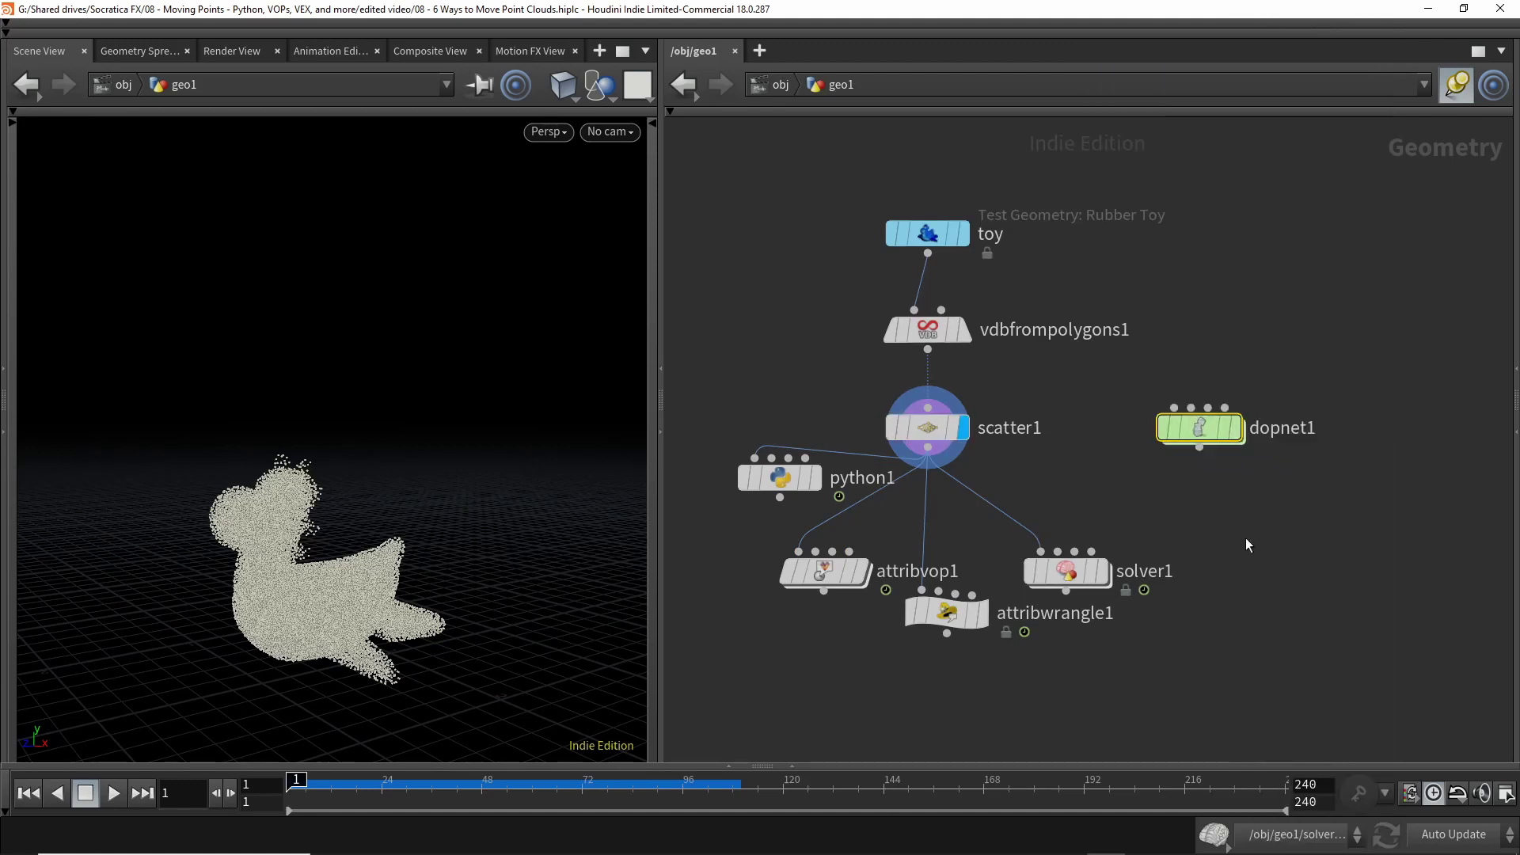
pyautogui.click(1233, 437)
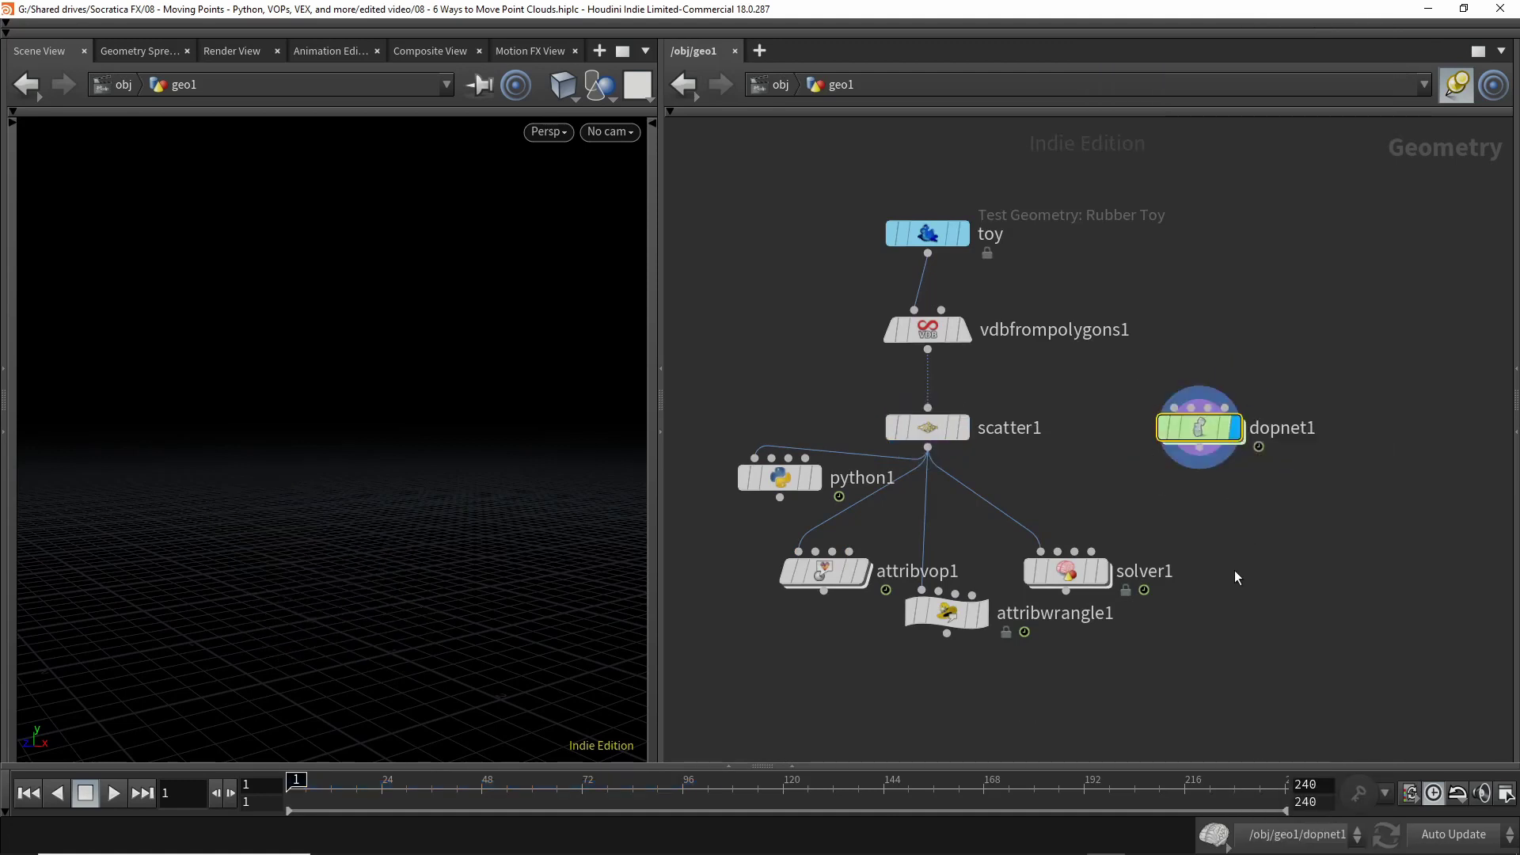
pyautogui.doubleClick(1204, 437)
pyautogui.moveTo(1171, 516); pyautogui.dragTo(932, 519, button='middle')
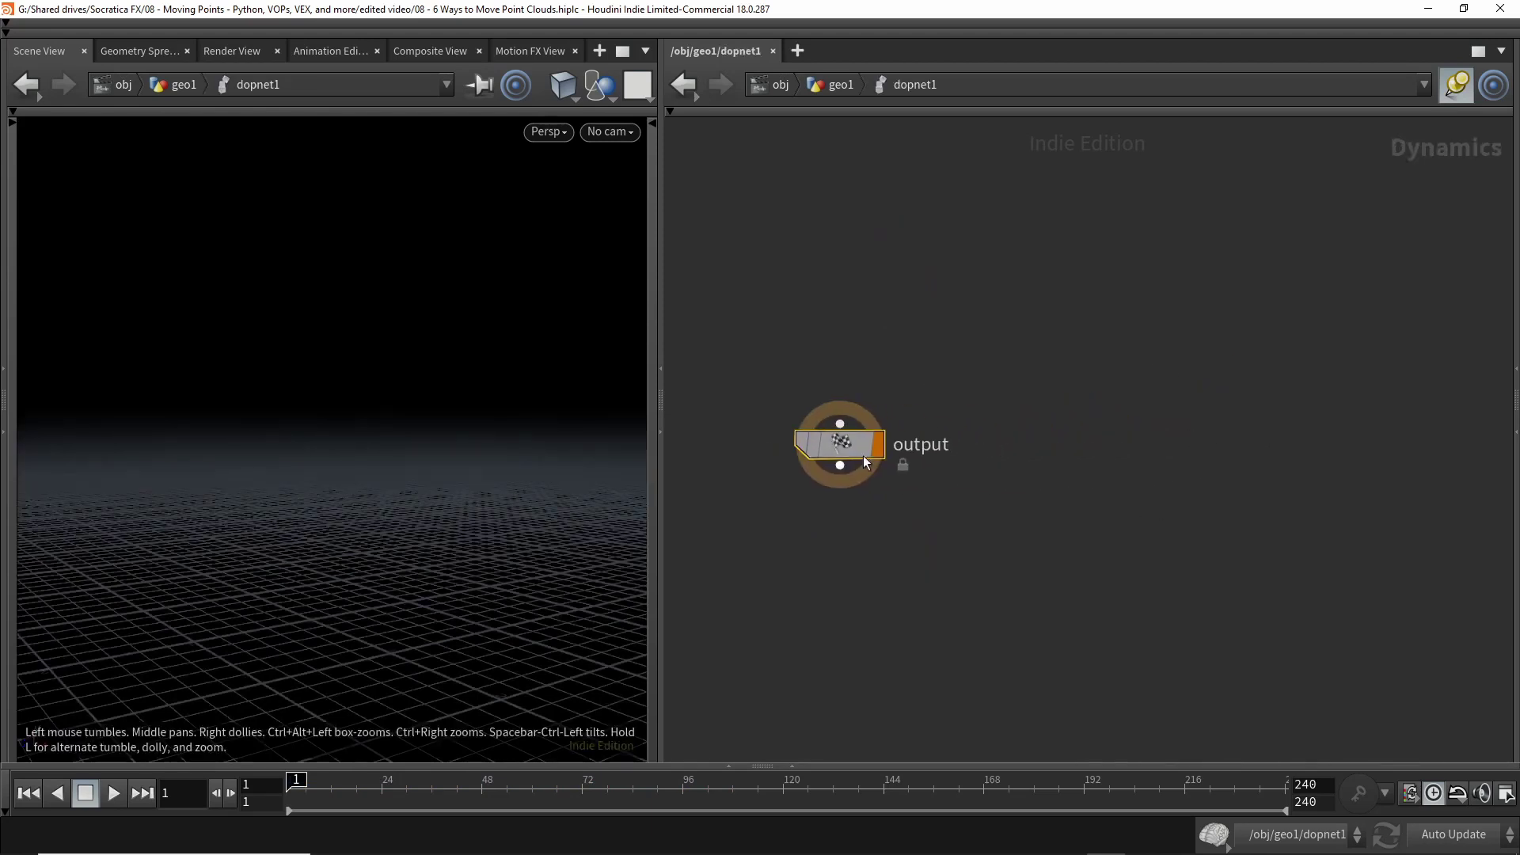
pyautogui.moveTo(844, 443); pyautogui.dragTo(911, 559)
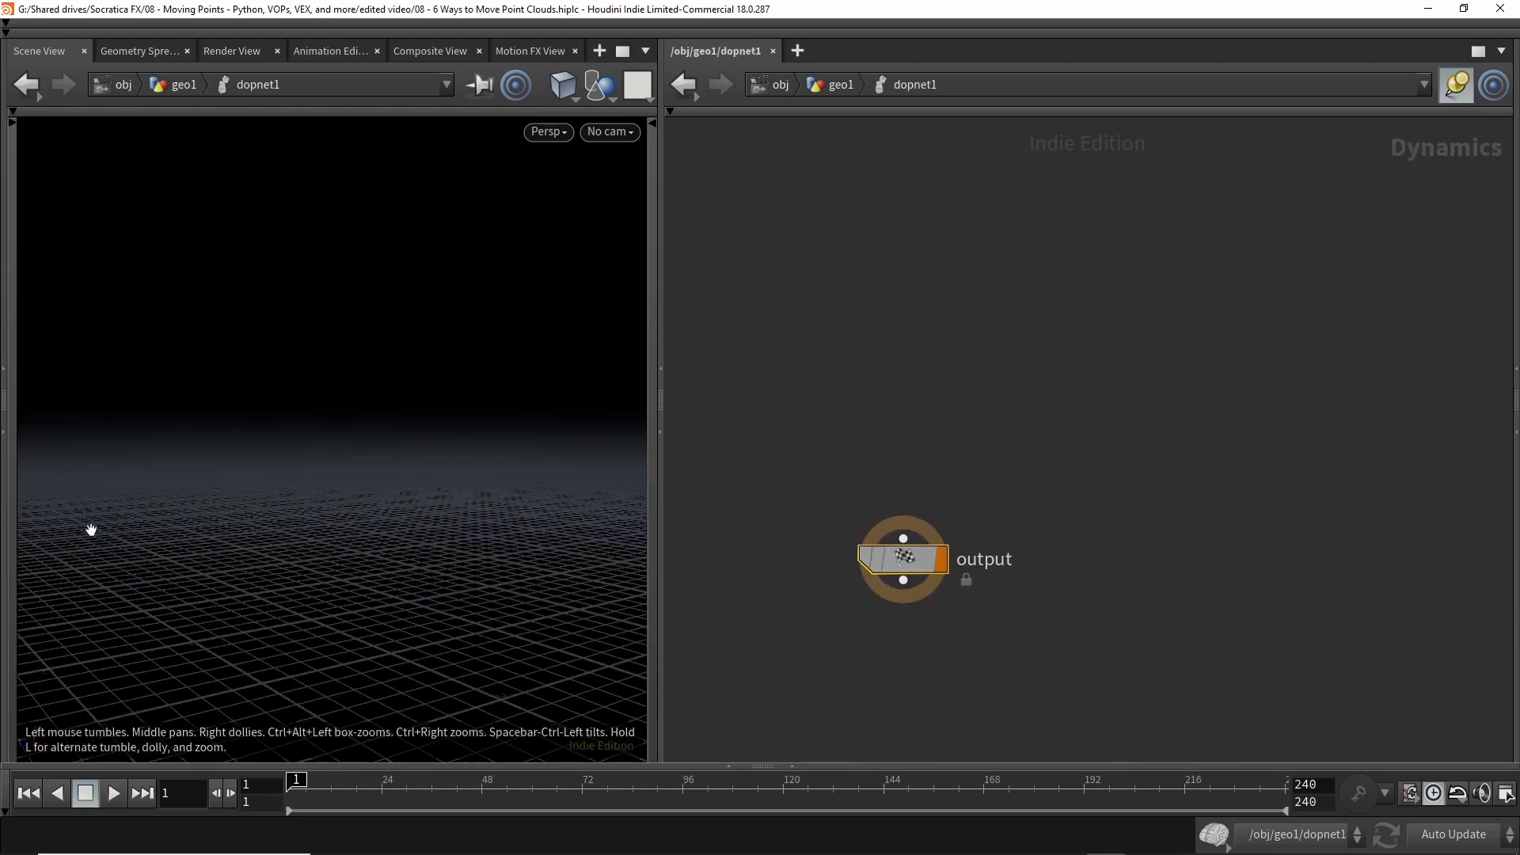
# - Return to geo1, select scatter1, and dive back into dopnet1
pyautogui.press('u')
pyautogui.click(931, 429)
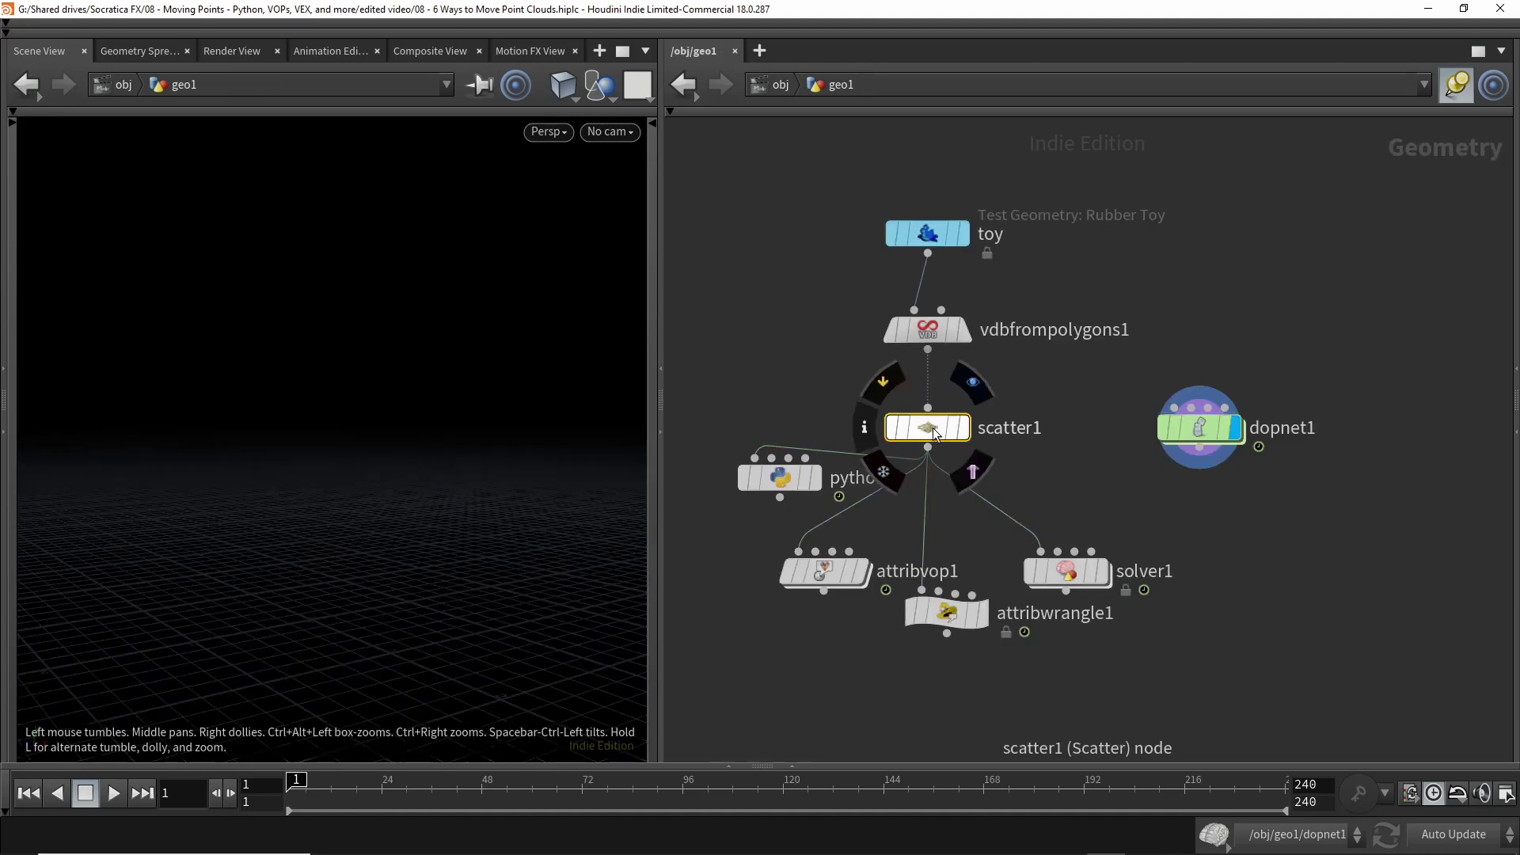
pyautogui.doubleClick(1209, 431)
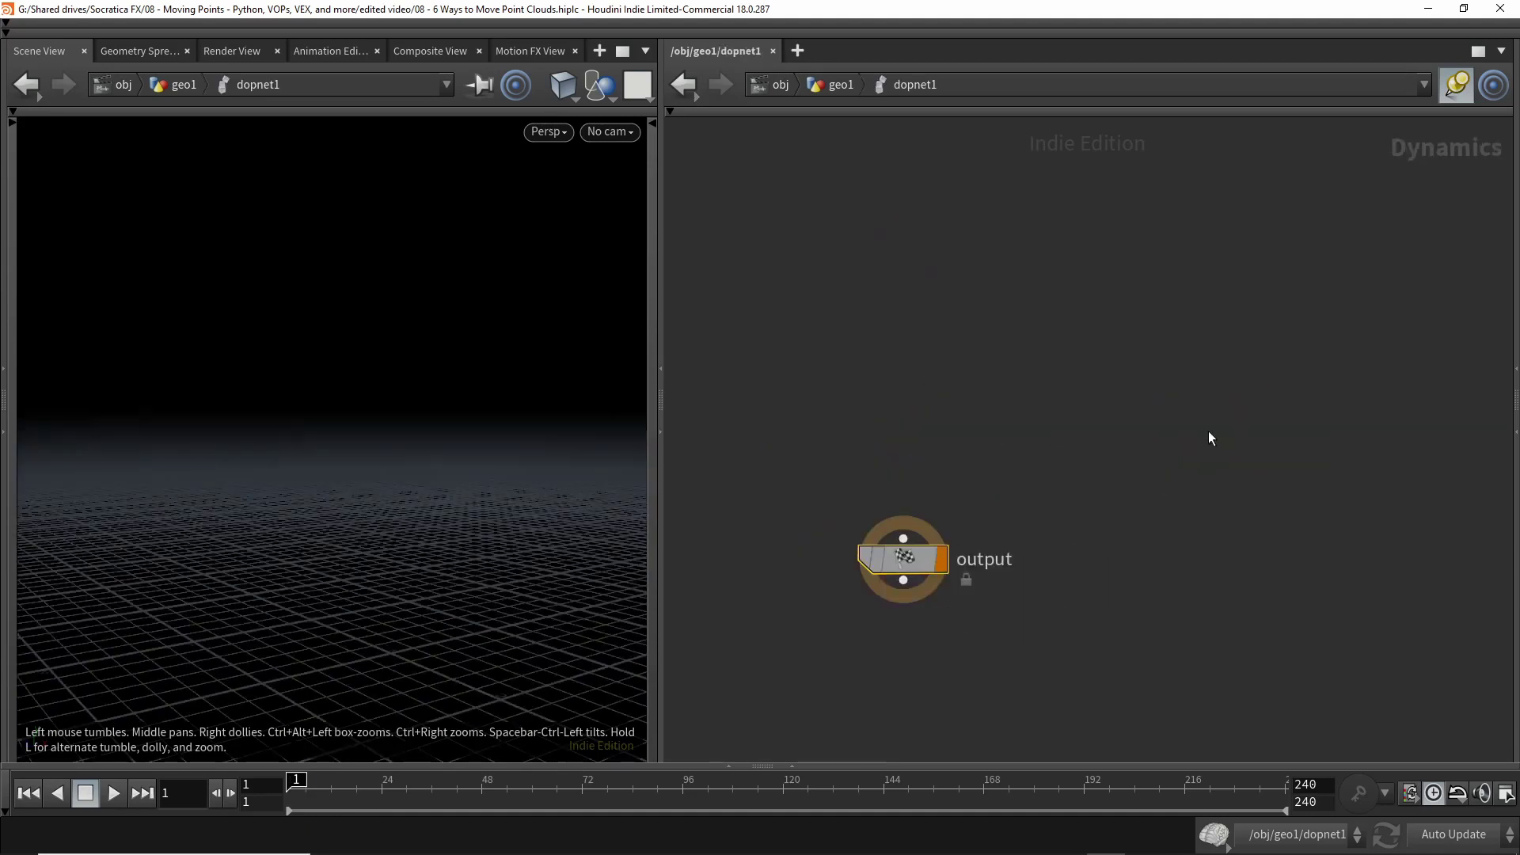
# - Add an RBD Object node (rbdobject1) above output via the rbd search and widen its parameters
pyautogui.press('Tab')
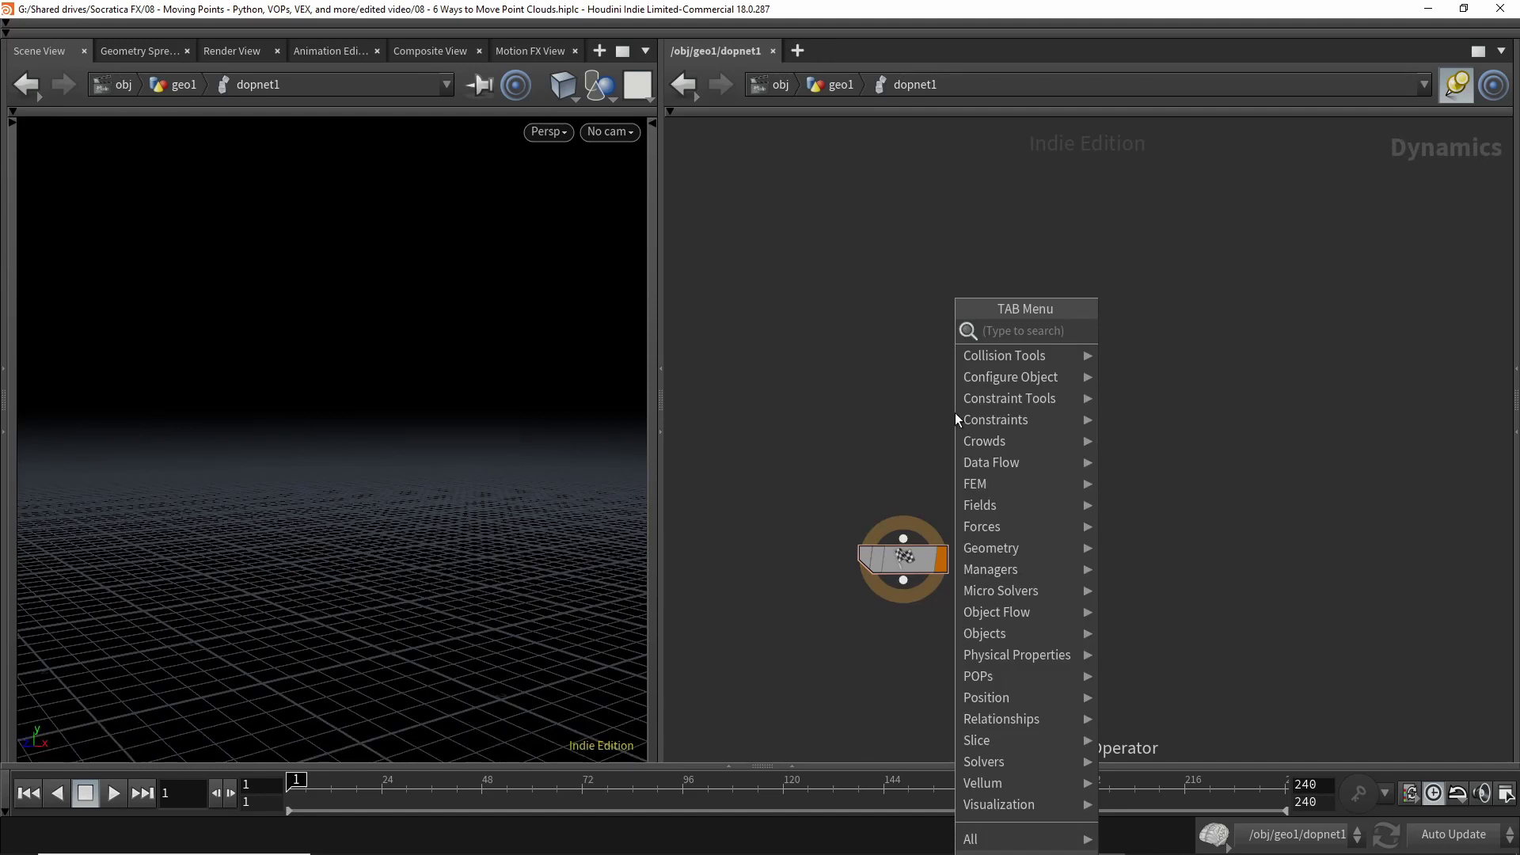
pyautogui.write('rbd')
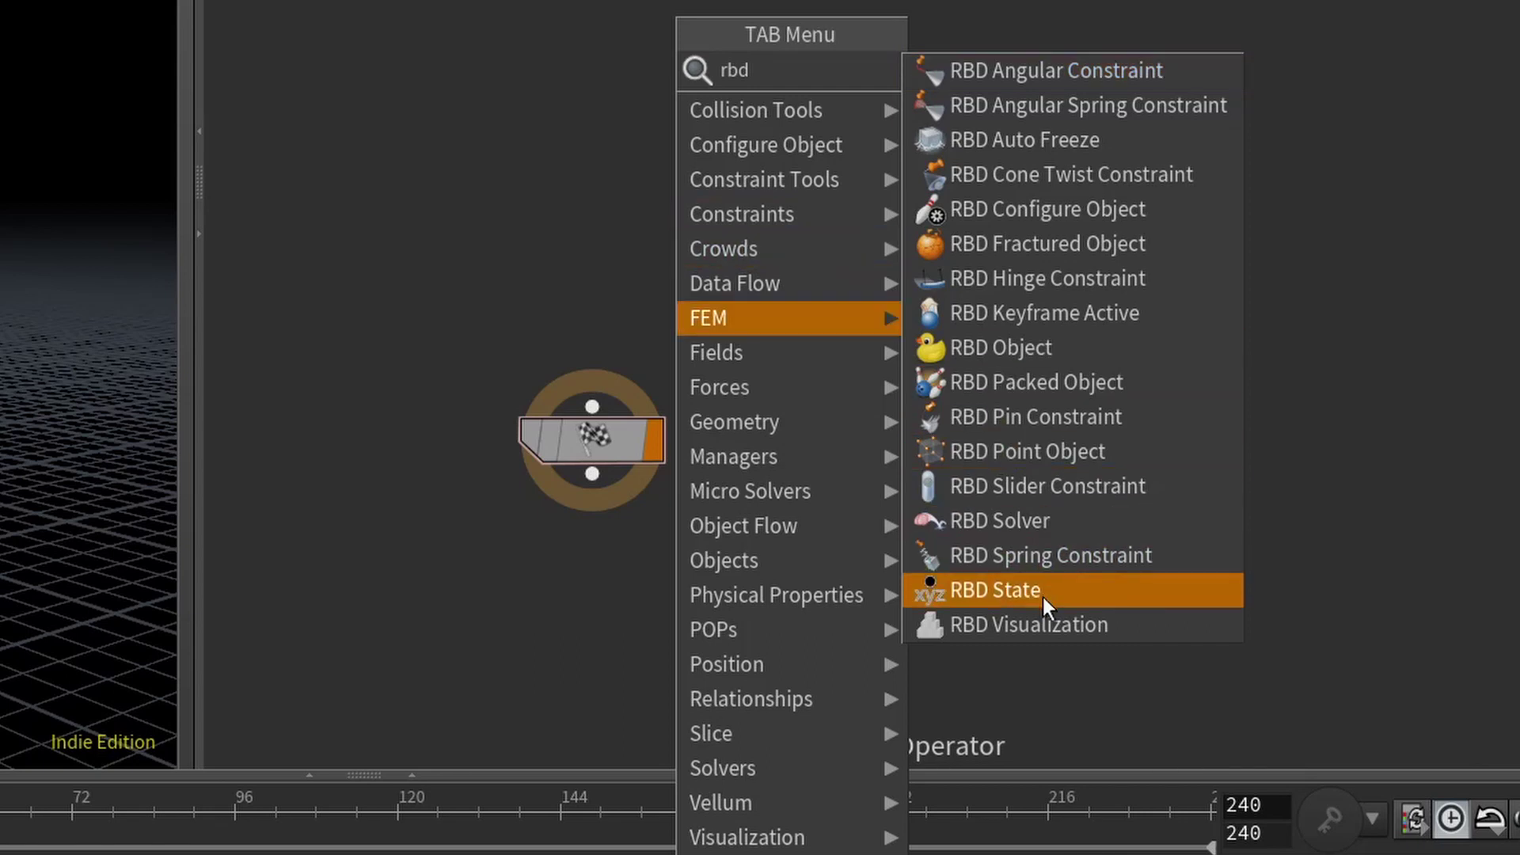
pyautogui.click(1036, 349)
pyautogui.click(591, 31)
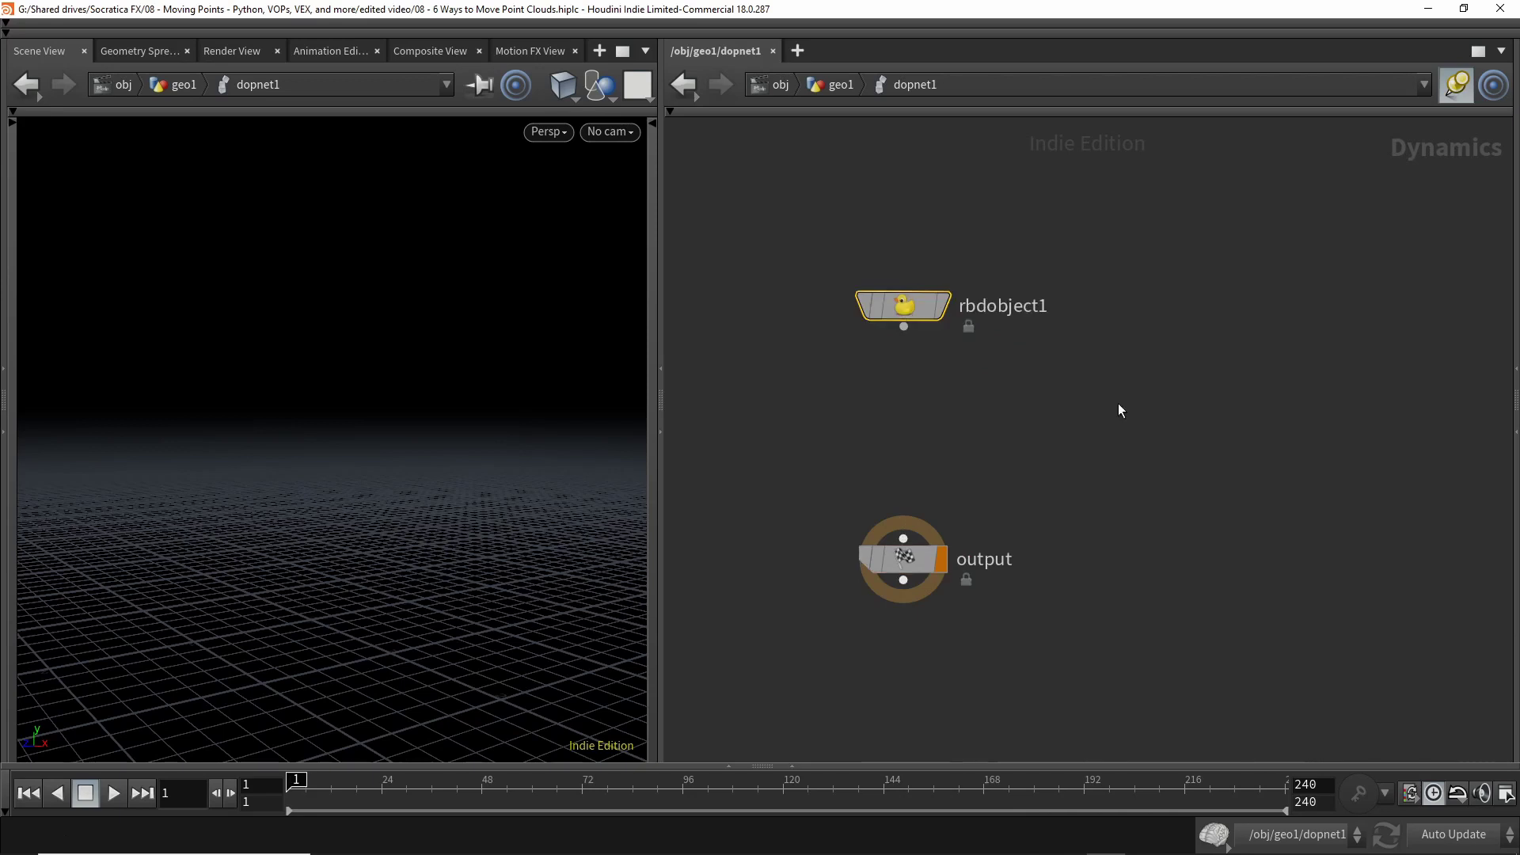
pyautogui.click(1509, 369)
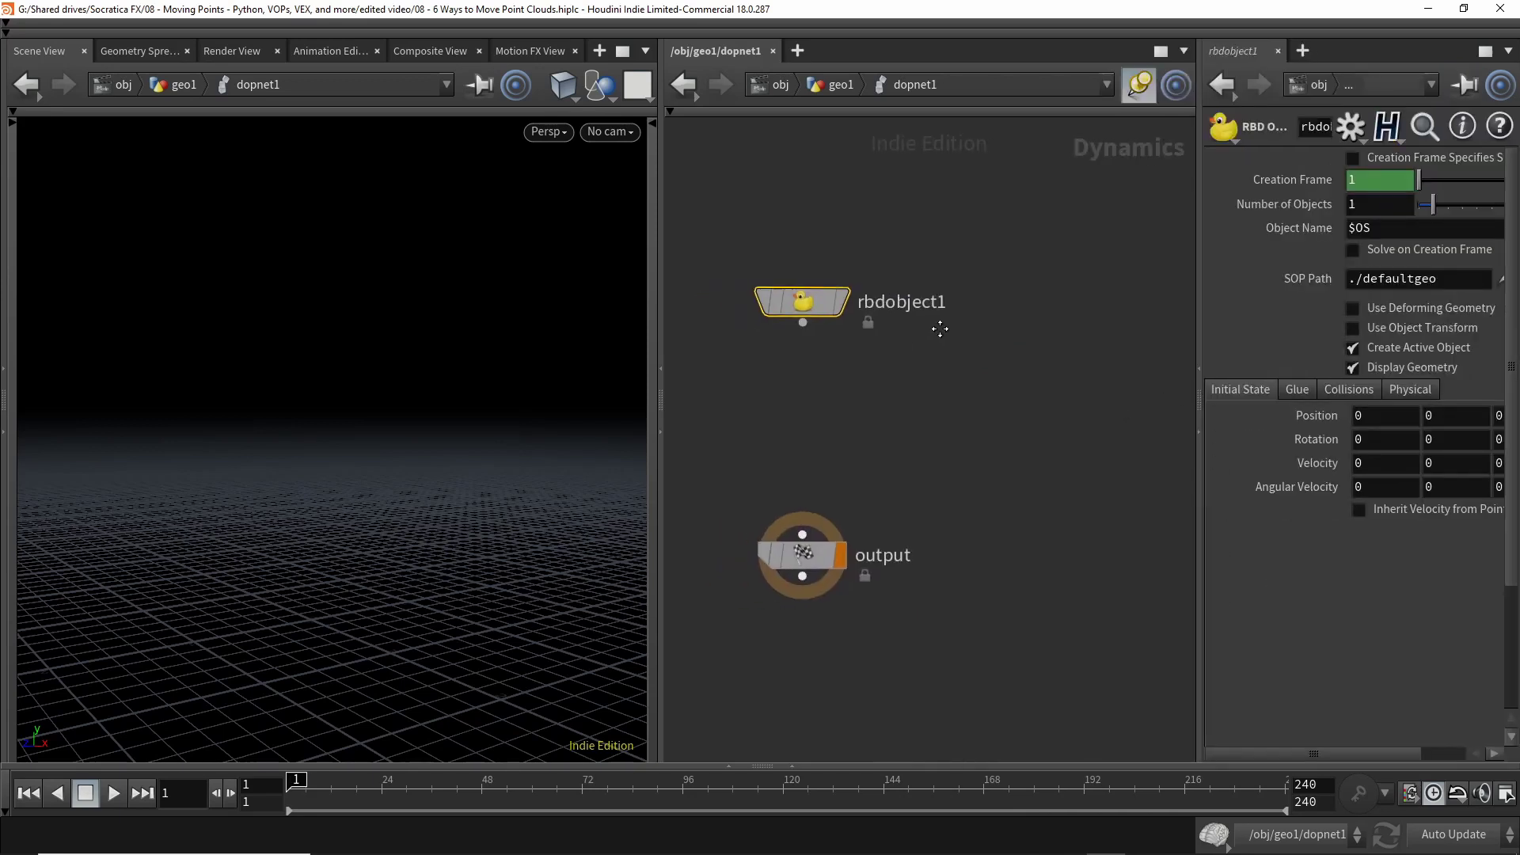
pyautogui.moveTo(1200, 342); pyautogui.dragTo(1047, 311)
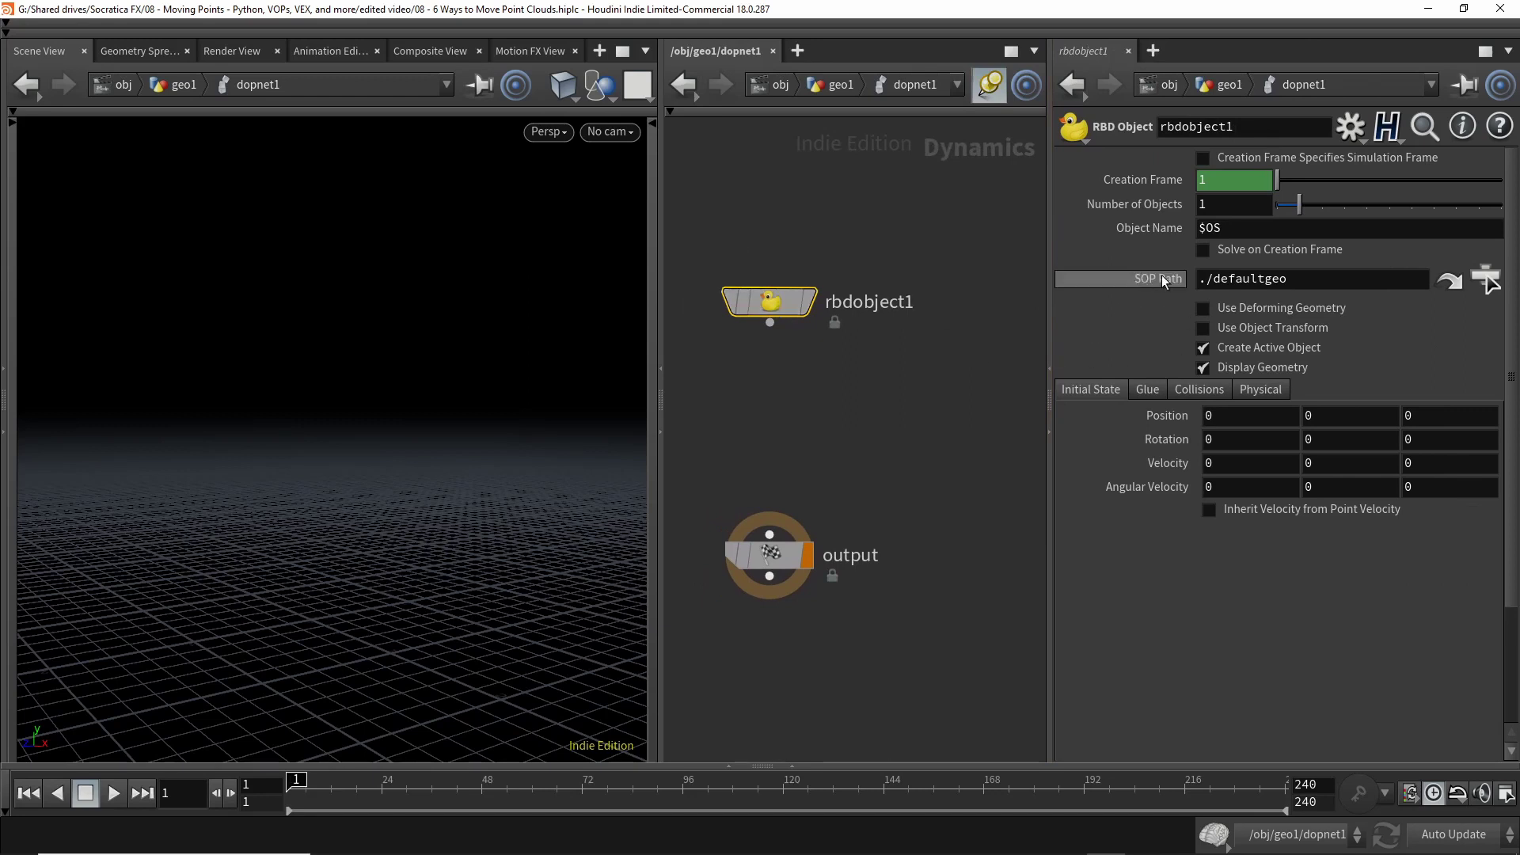
# - Set rbdobject1's SOP Path to scatter1 (../../scatter1) using the path chooser
pyautogui.click(1487, 279)
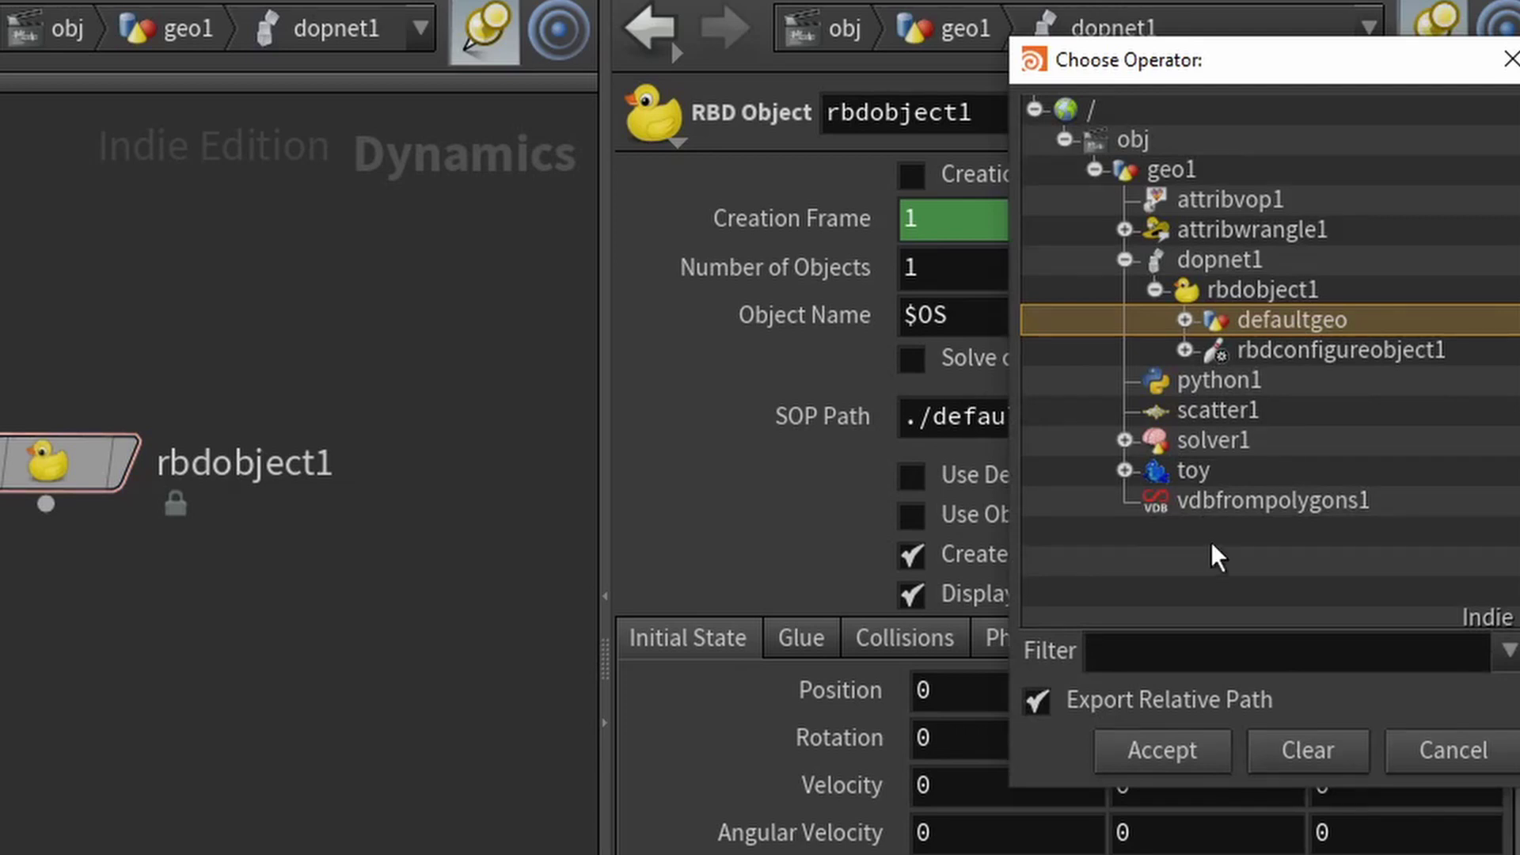
pyautogui.click(1209, 410)
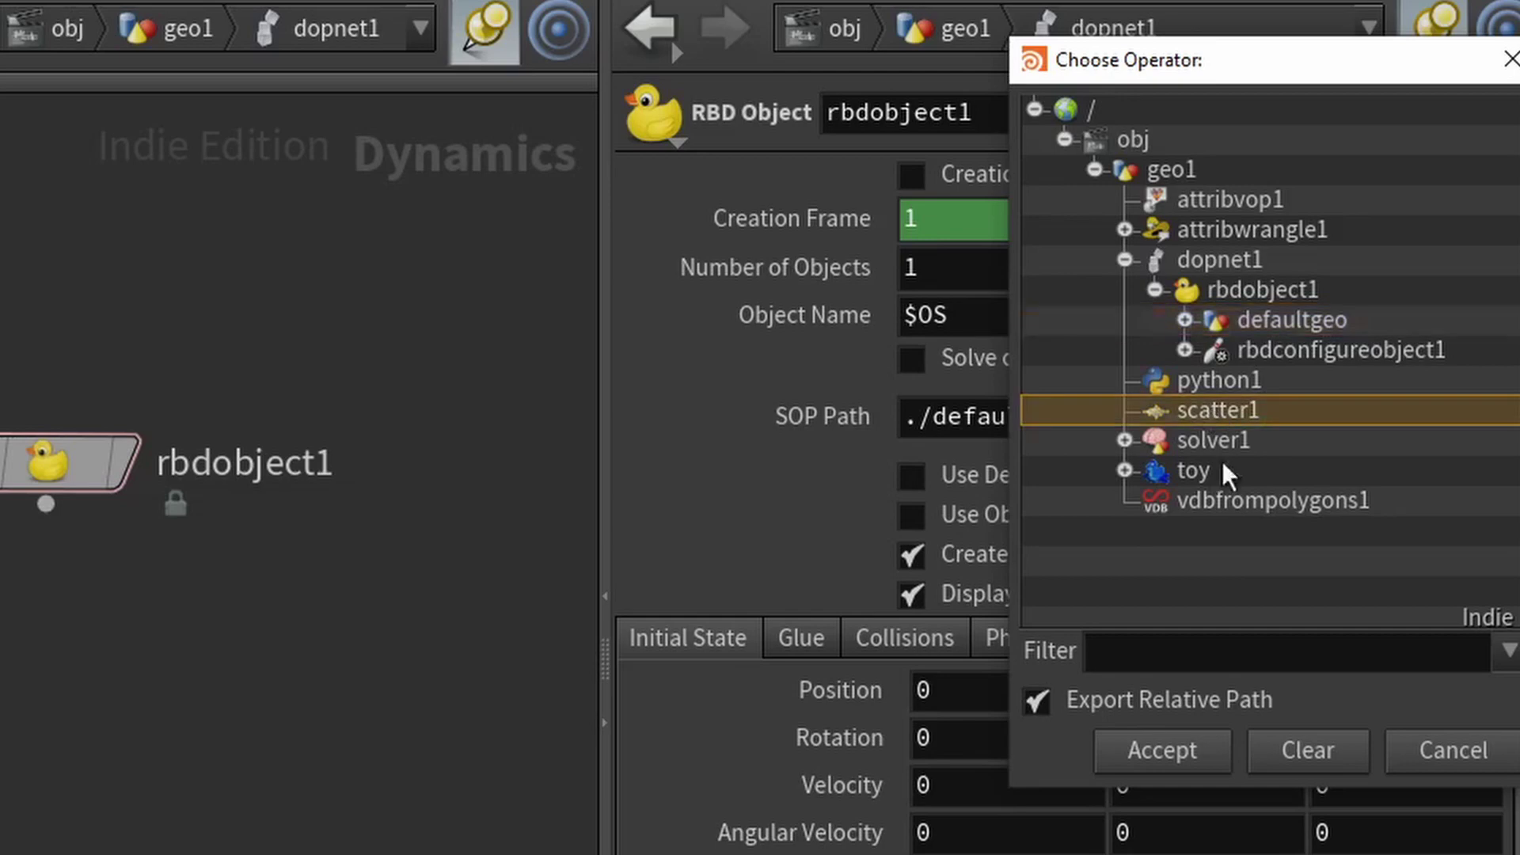
pyautogui.click(1191, 755)
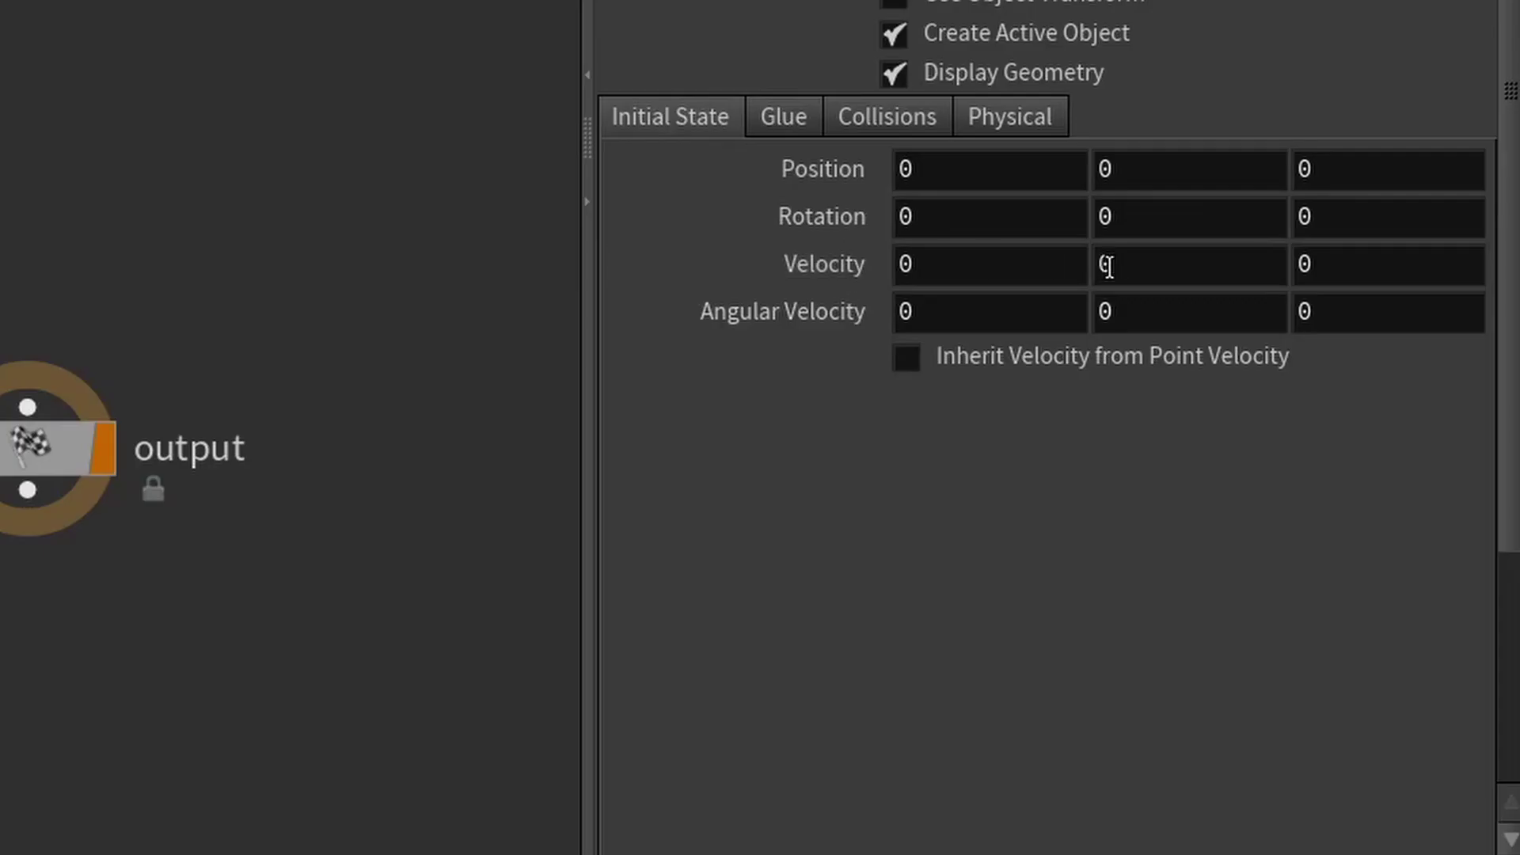
# - Set the Initial State Velocity Y to 1
pyautogui.click(1109, 267)
pyautogui.write('1')
pyautogui.press('Return')
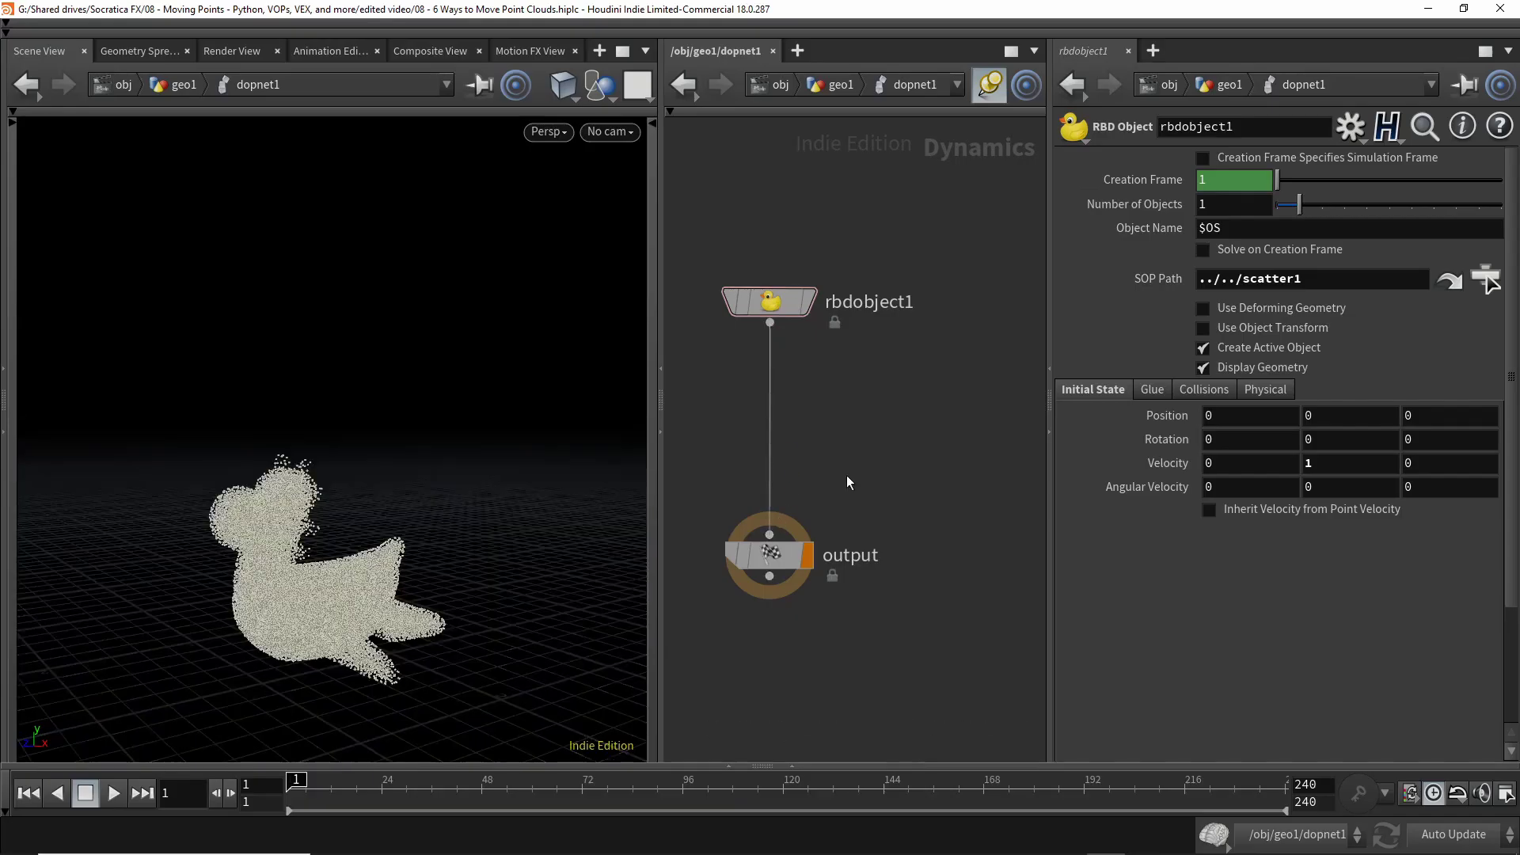
# - Play the simulation to about frame 24, rewind to frame 1, and bring up the node creation menu
pyautogui.press('Up')
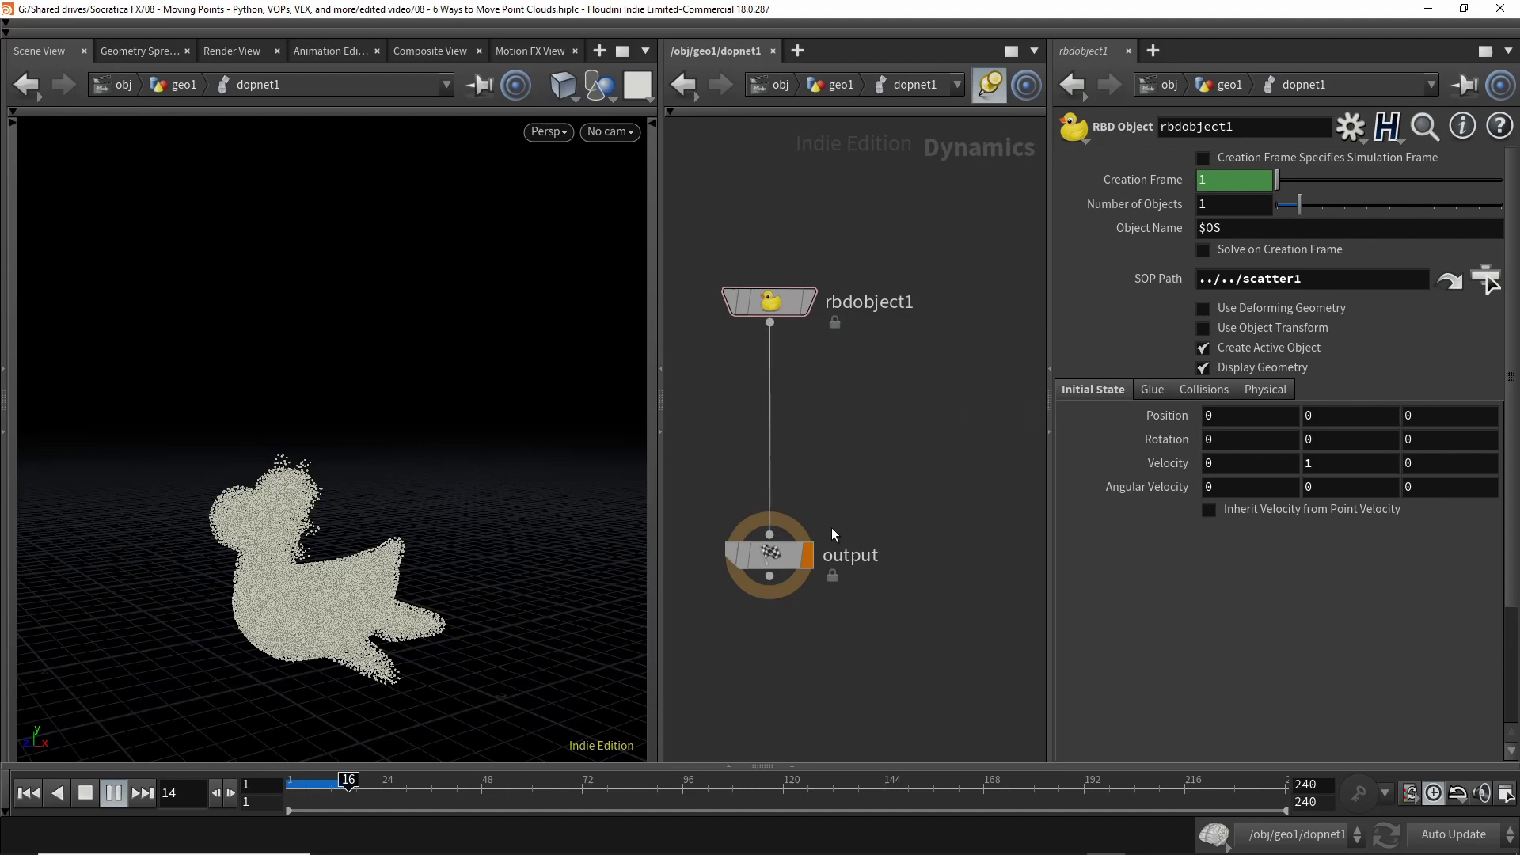
pyautogui.hotkey('ctrl', 'Up')
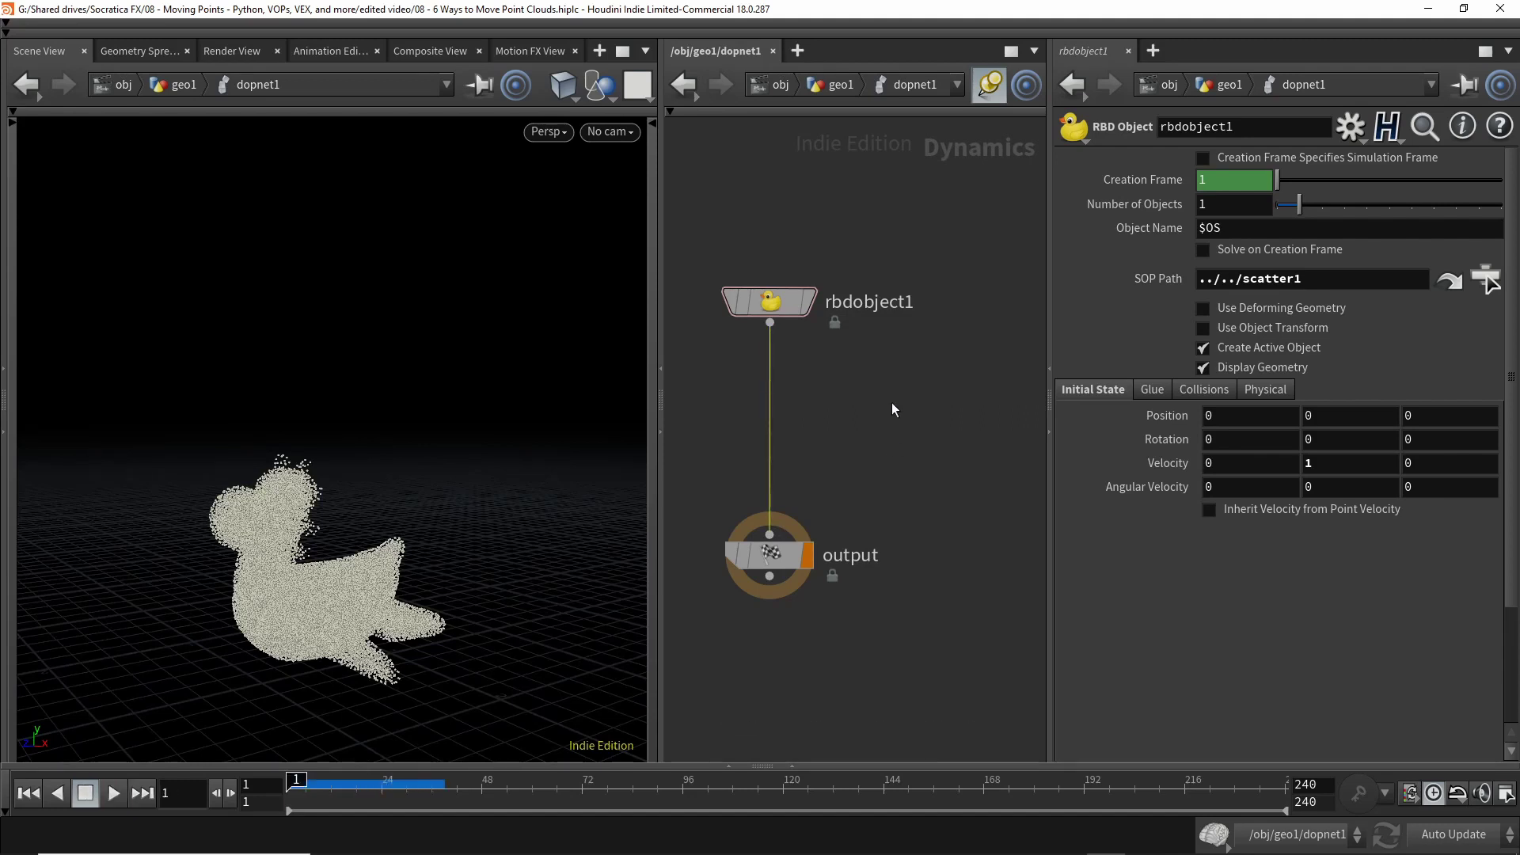
pyautogui.press('Tab')
# - Insert an RBD Solver (rbdsolver1) on the wire between rbdobject1 and output and tidy the node layout
pyautogui.write('solver')
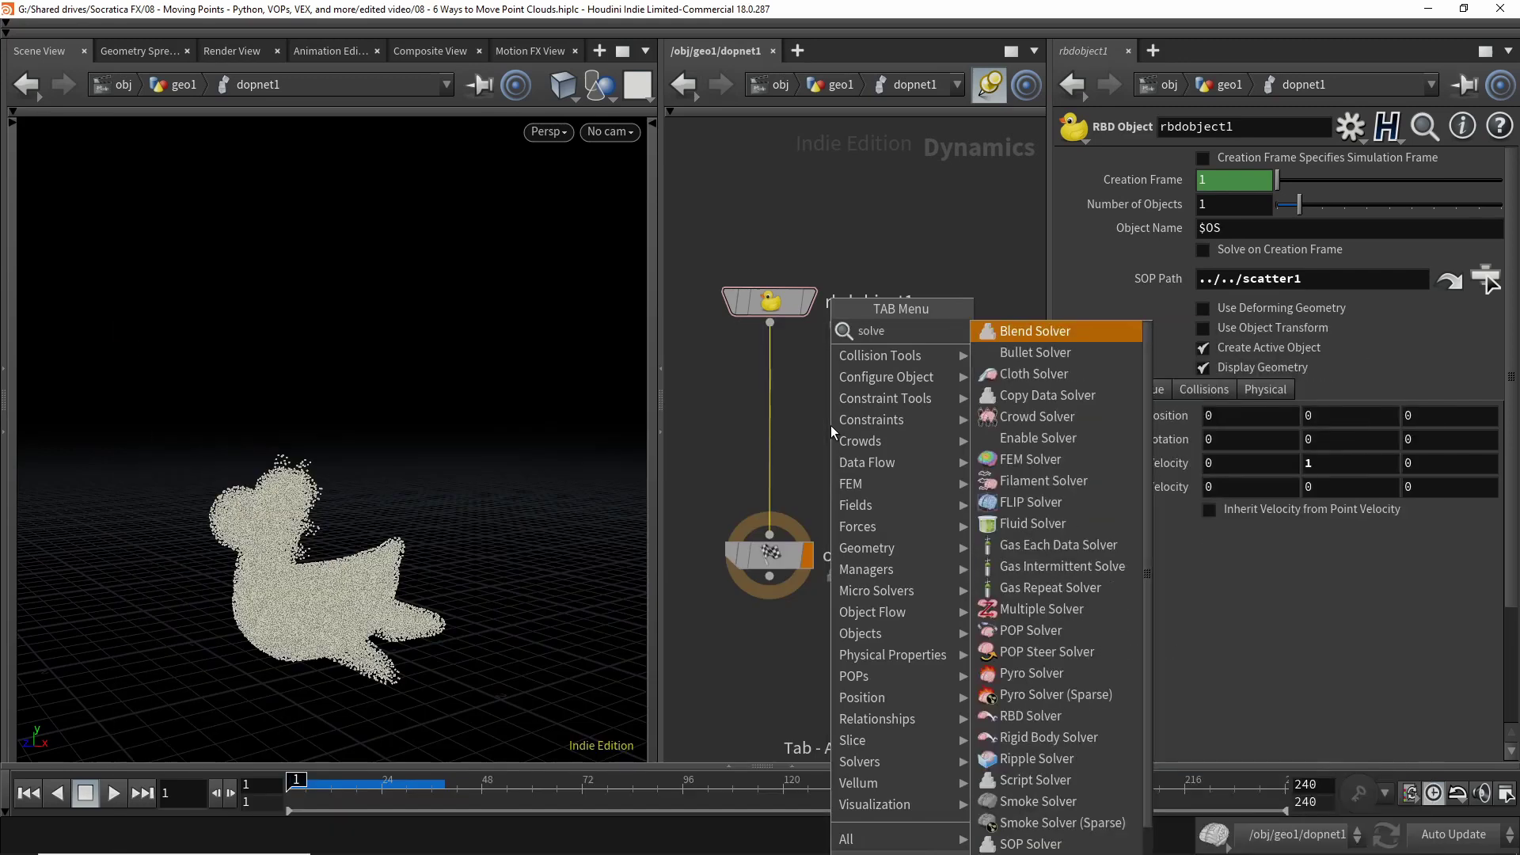
pyautogui.press('BackSpace')
pyautogui.press('BackSpace')
pyautogui.press('BackSpace')
pyautogui.press('BackSpace')
pyautogui.press('BackSpace')
pyautogui.press('BackSpace')
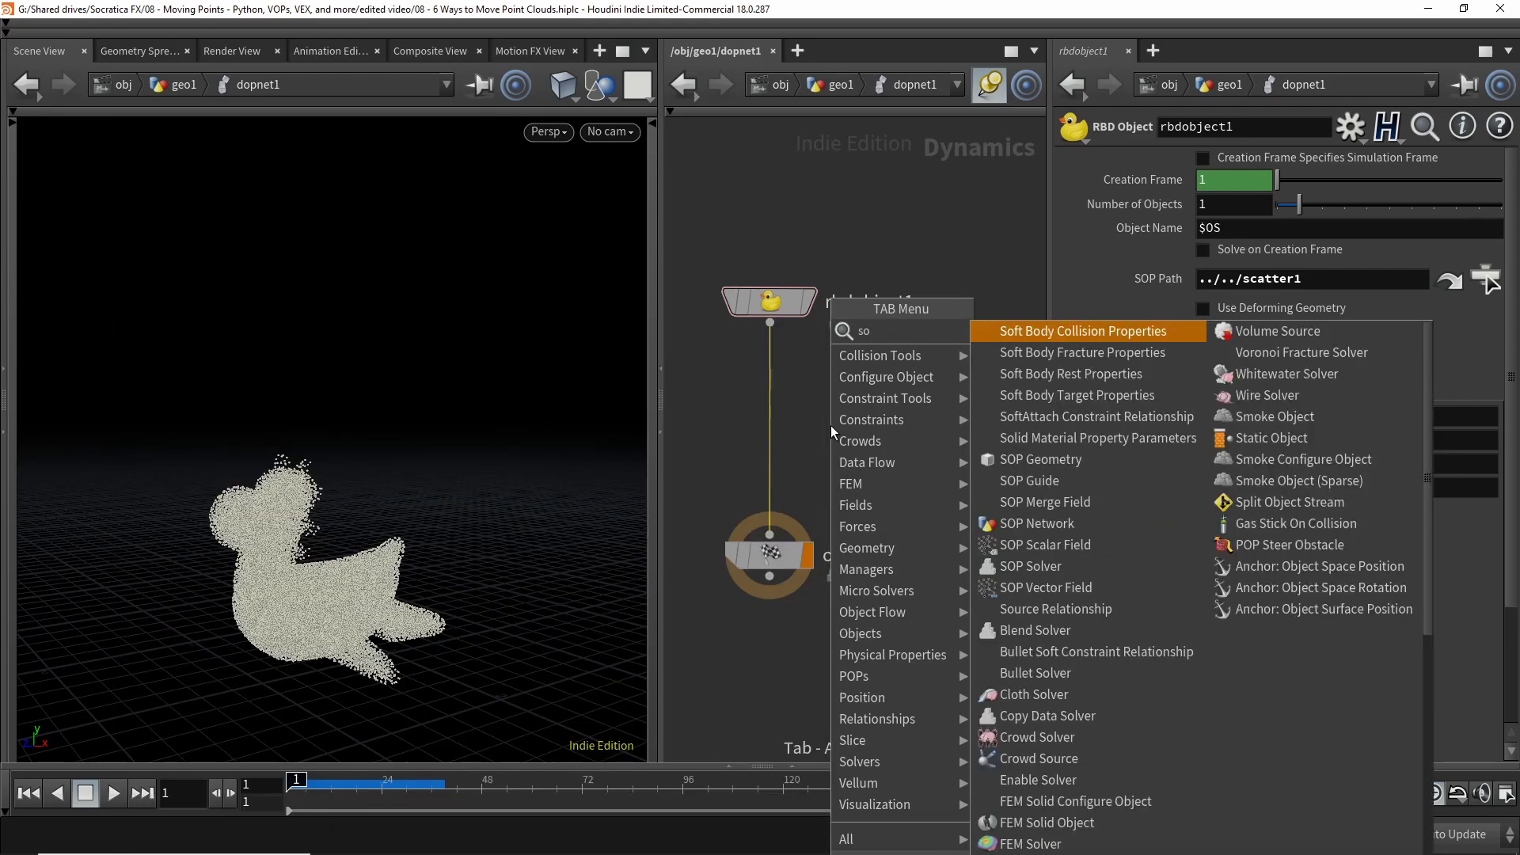
pyautogui.write('rbd solver')
pyautogui.press('Return')
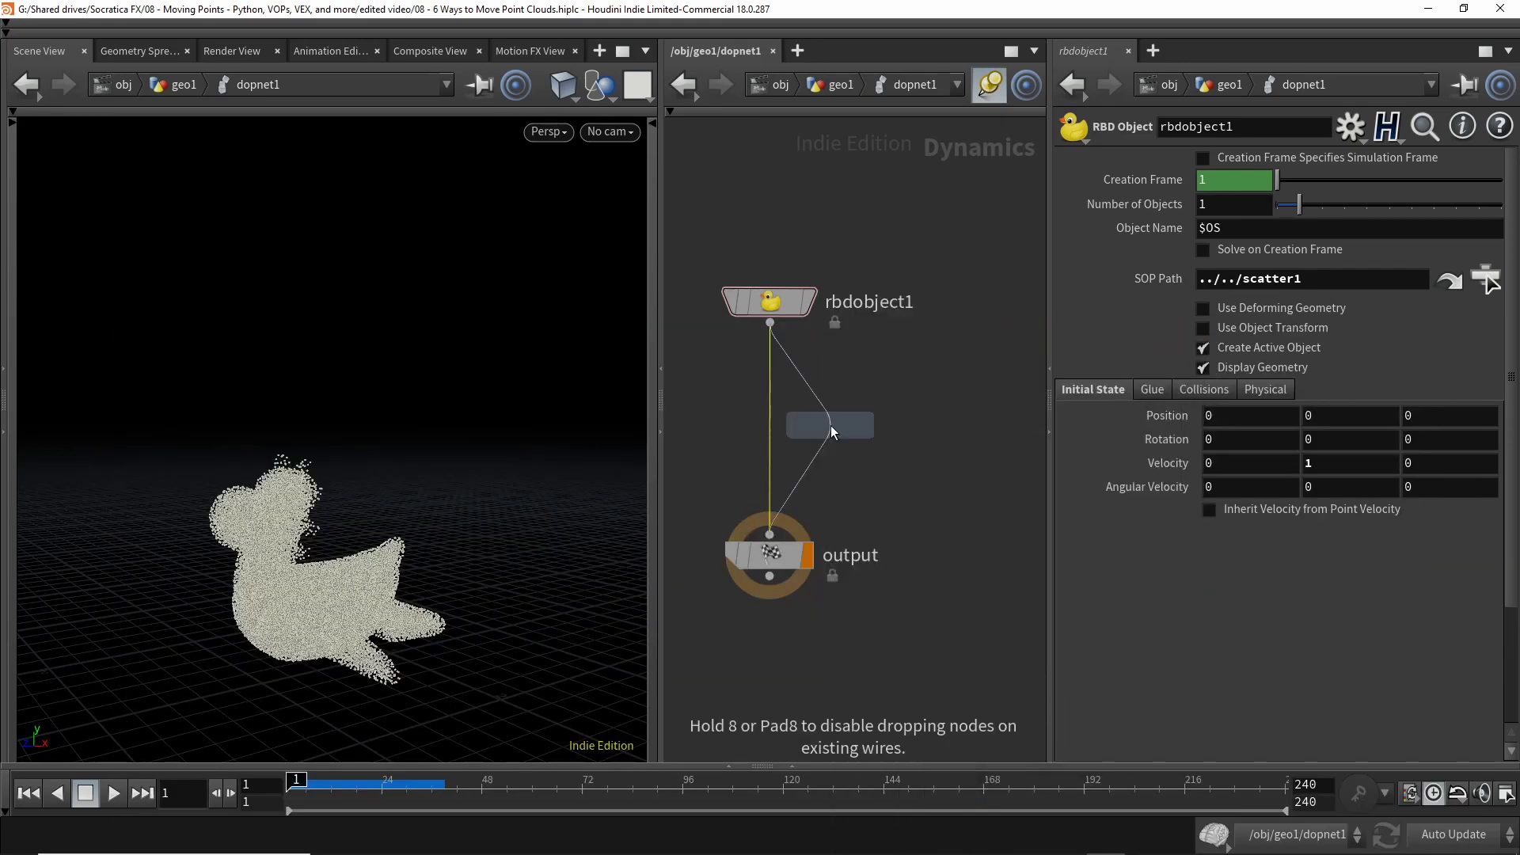
pyautogui.click(767, 427)
pyautogui.moveTo(762, 437); pyautogui.dragTo(771, 423)
pyautogui.moveTo(772, 320); pyautogui.dragTo(772, 325)
pyautogui.moveTo(776, 432); pyautogui.dragTo(776, 448)
pyautogui.moveTo(777, 440)
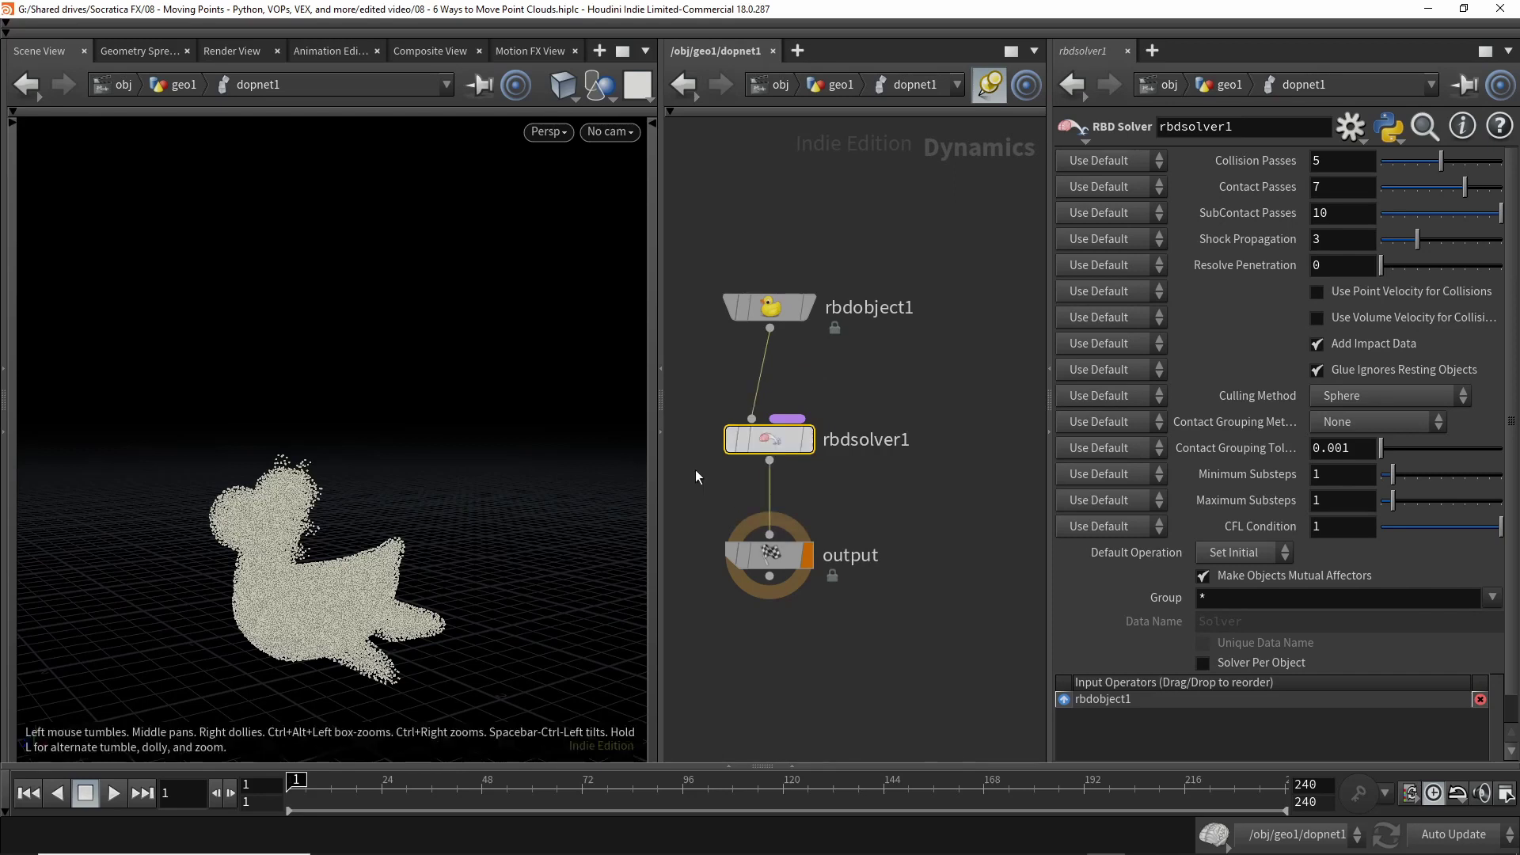
pyautogui.moveTo(771, 436); pyautogui.dragTo(771, 431)
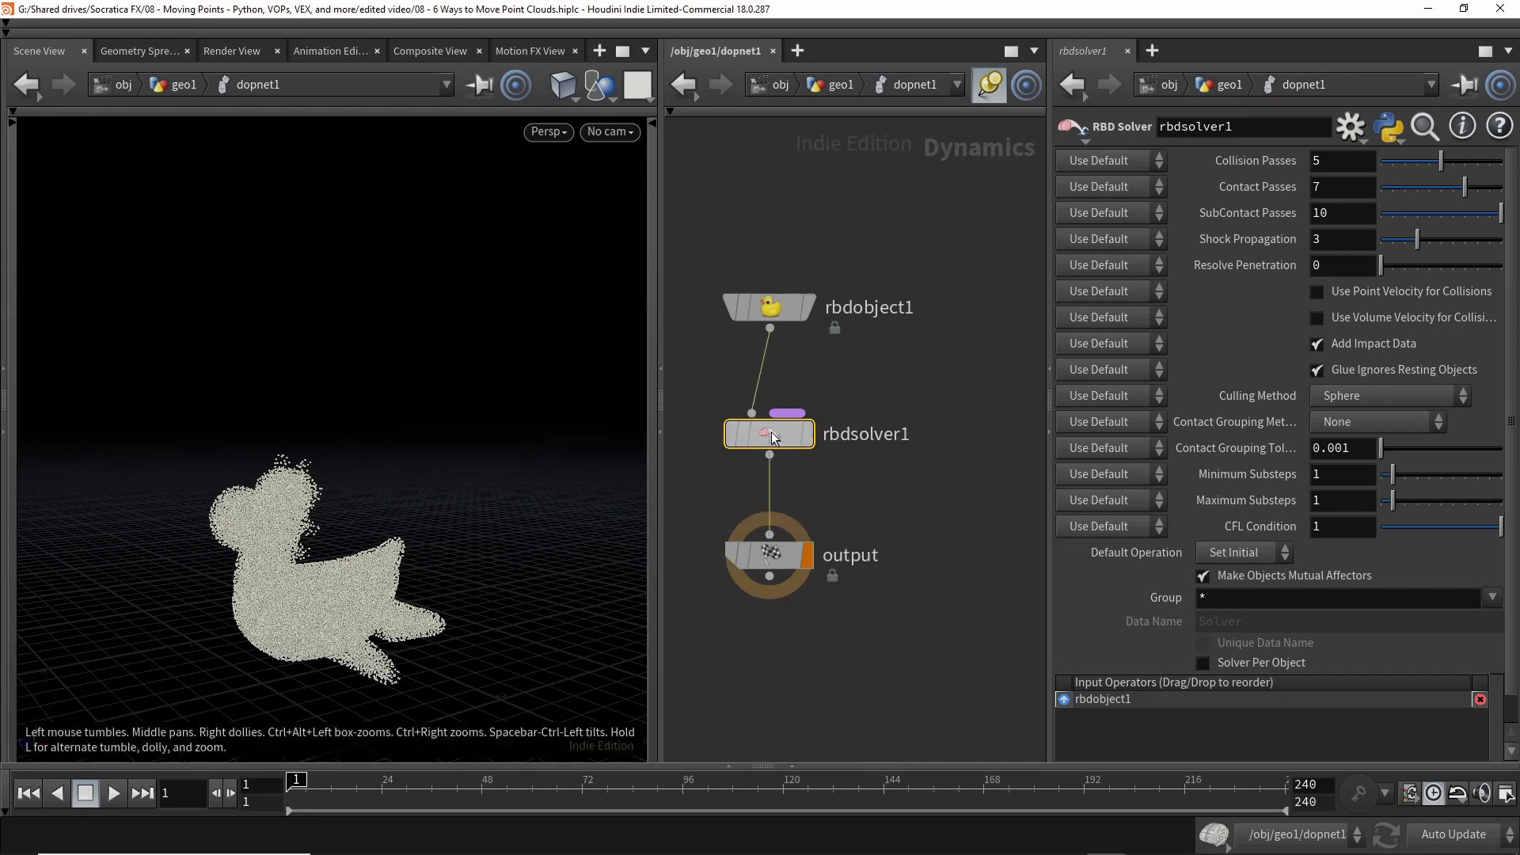
pyautogui.click(901, 515)
# - Play the simulation to watch the cloud rise, rewind to frame 1, and return to geo1
pyautogui.press('Up')
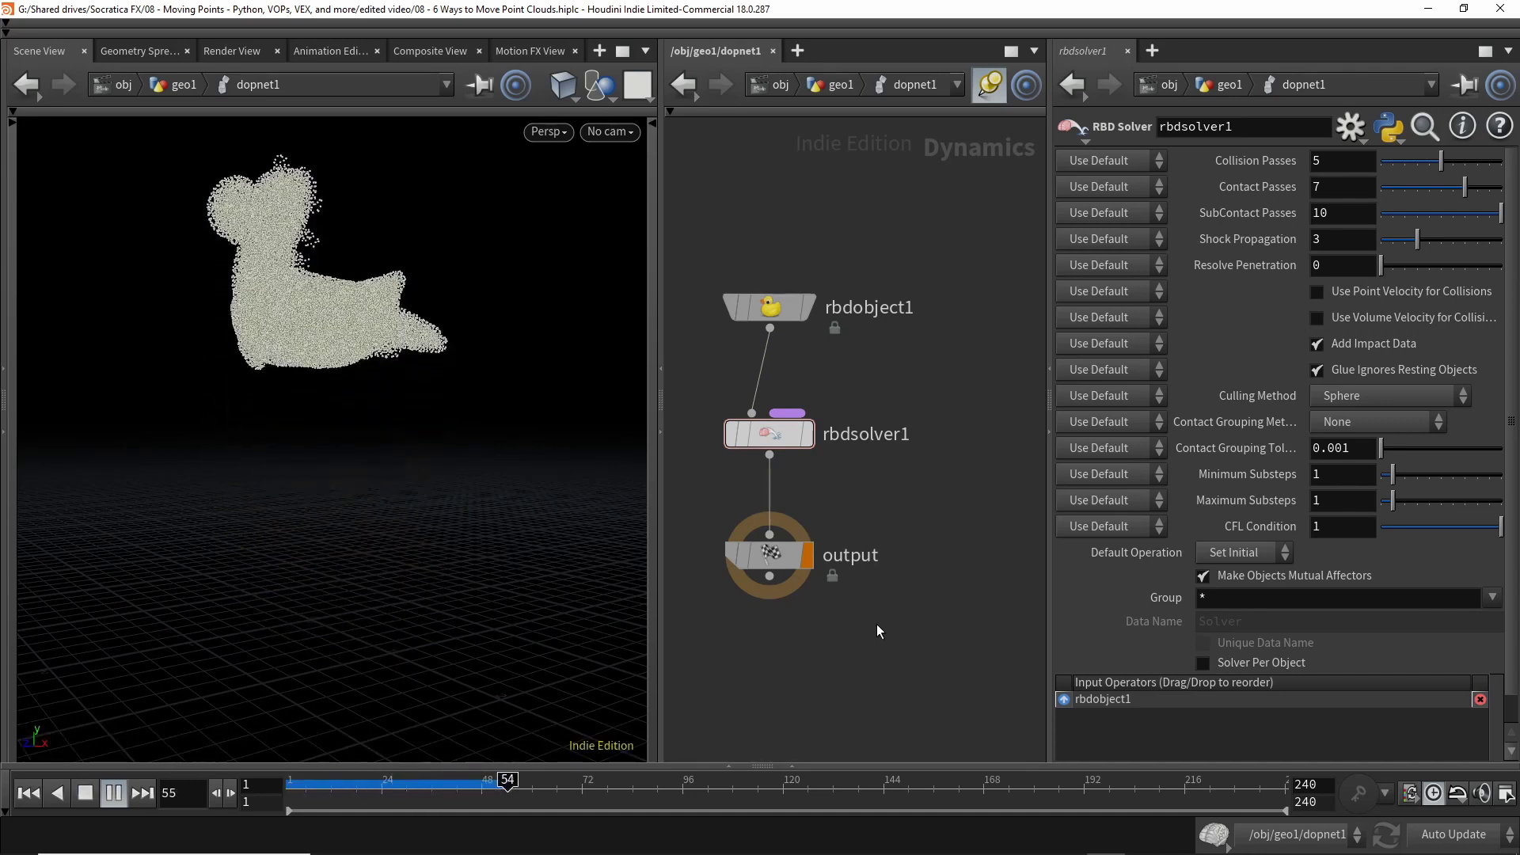
pyautogui.hotkey('ctrl', 'Up')
pyautogui.press('u')
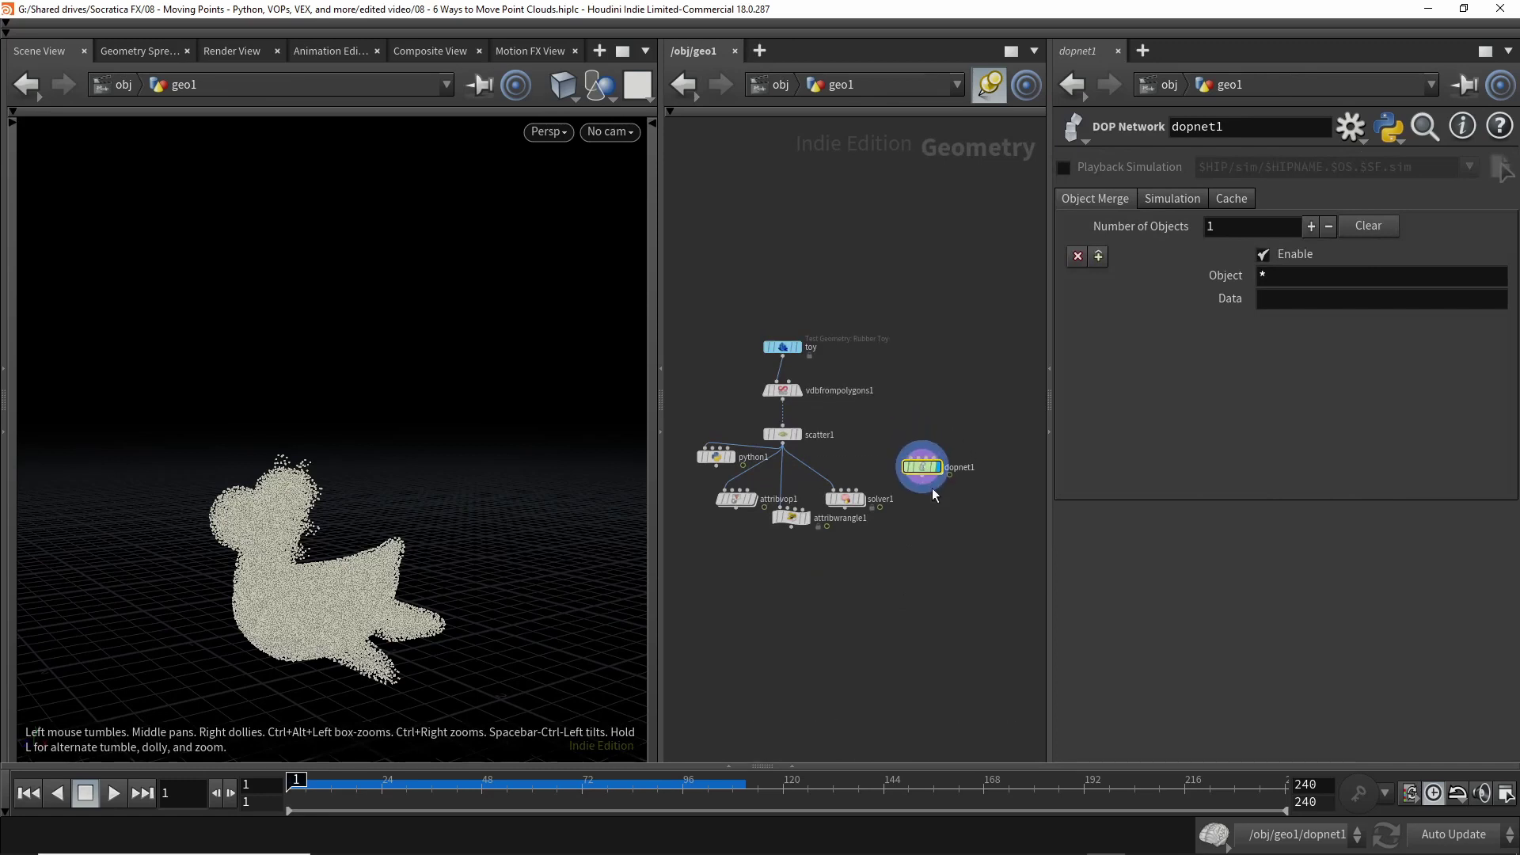
pyautogui.moveTo(937, 469)
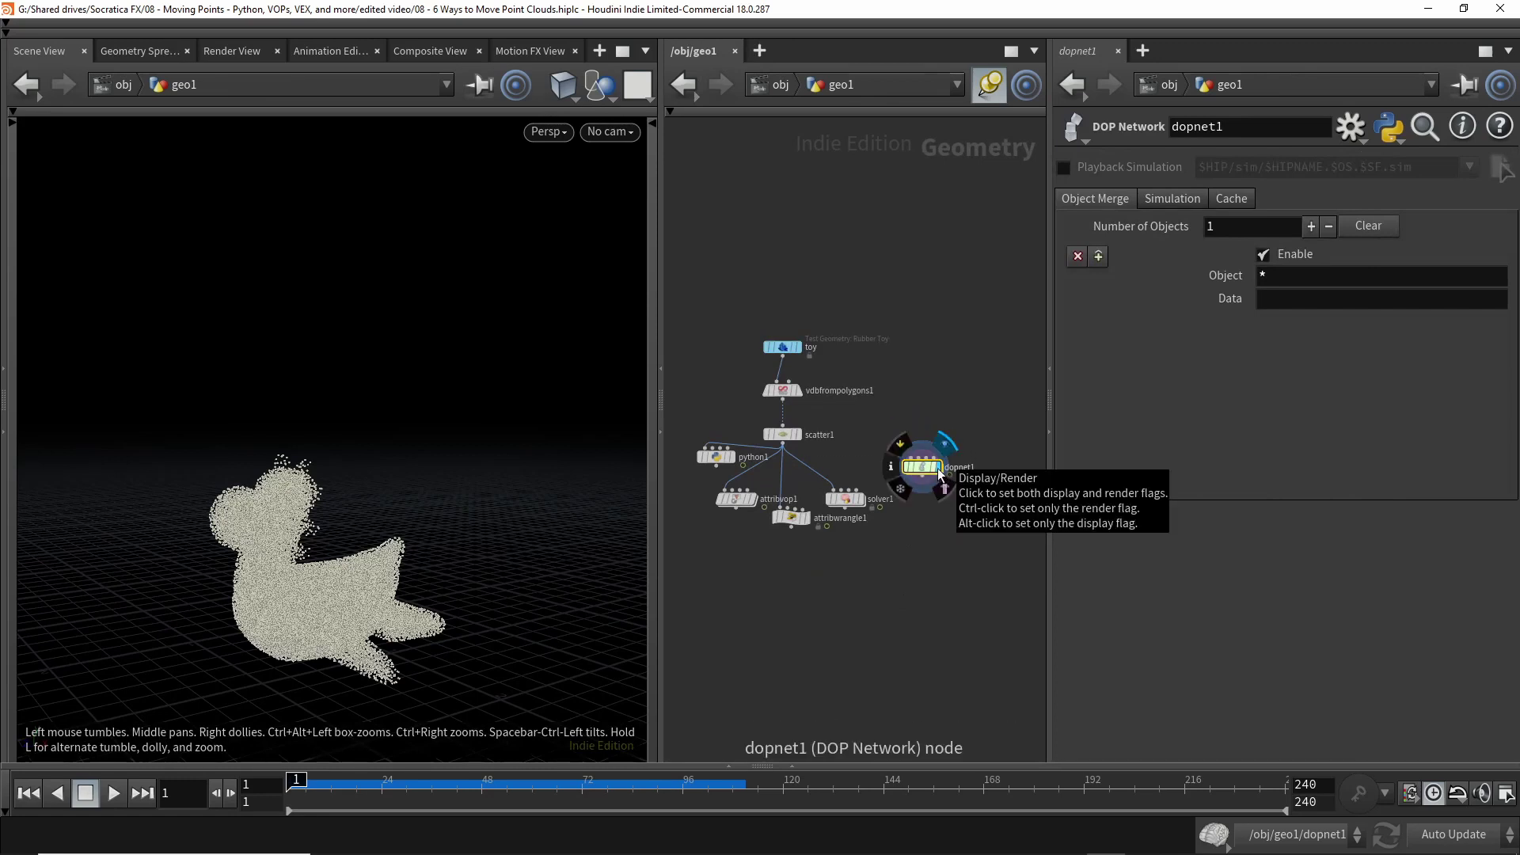
pyautogui.moveTo(912, 473); pyautogui.dragTo(921, 451)
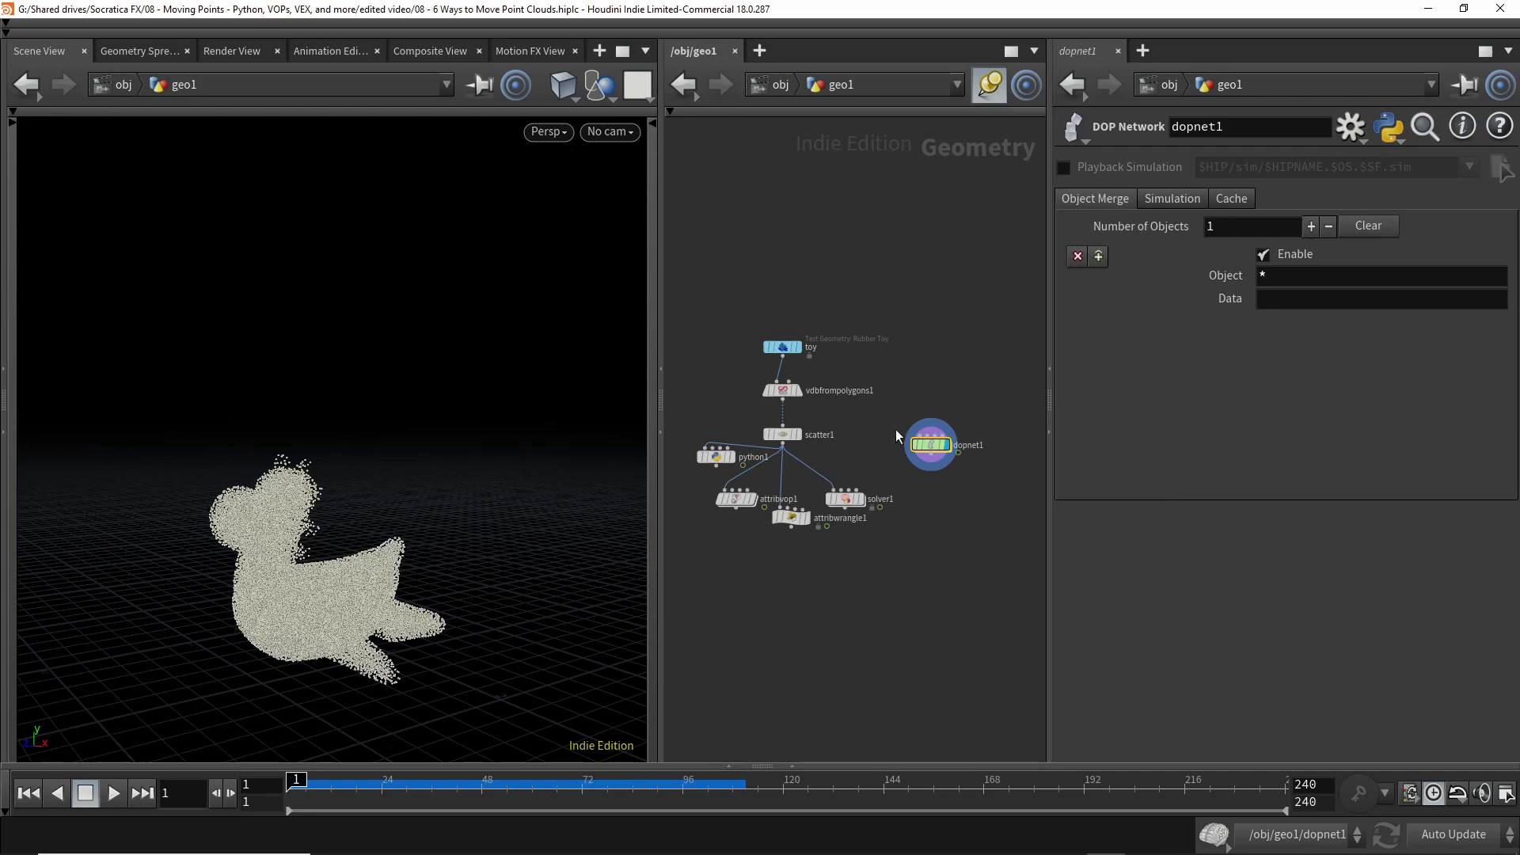
pyautogui.scroll(3, 920, 457)
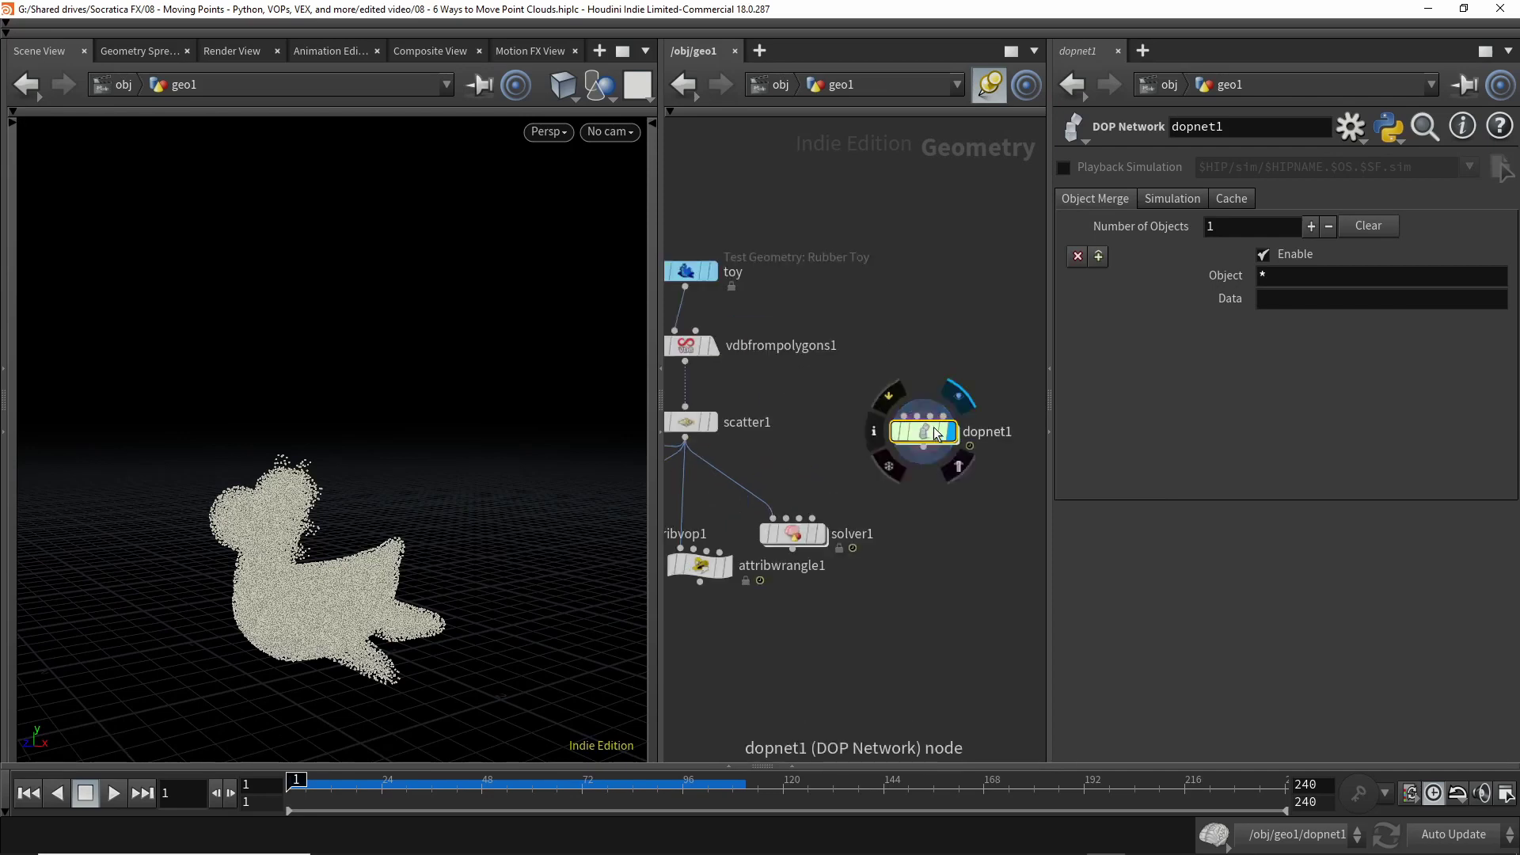
pyautogui.doubleClick(927, 432)
pyautogui.click(768, 310)
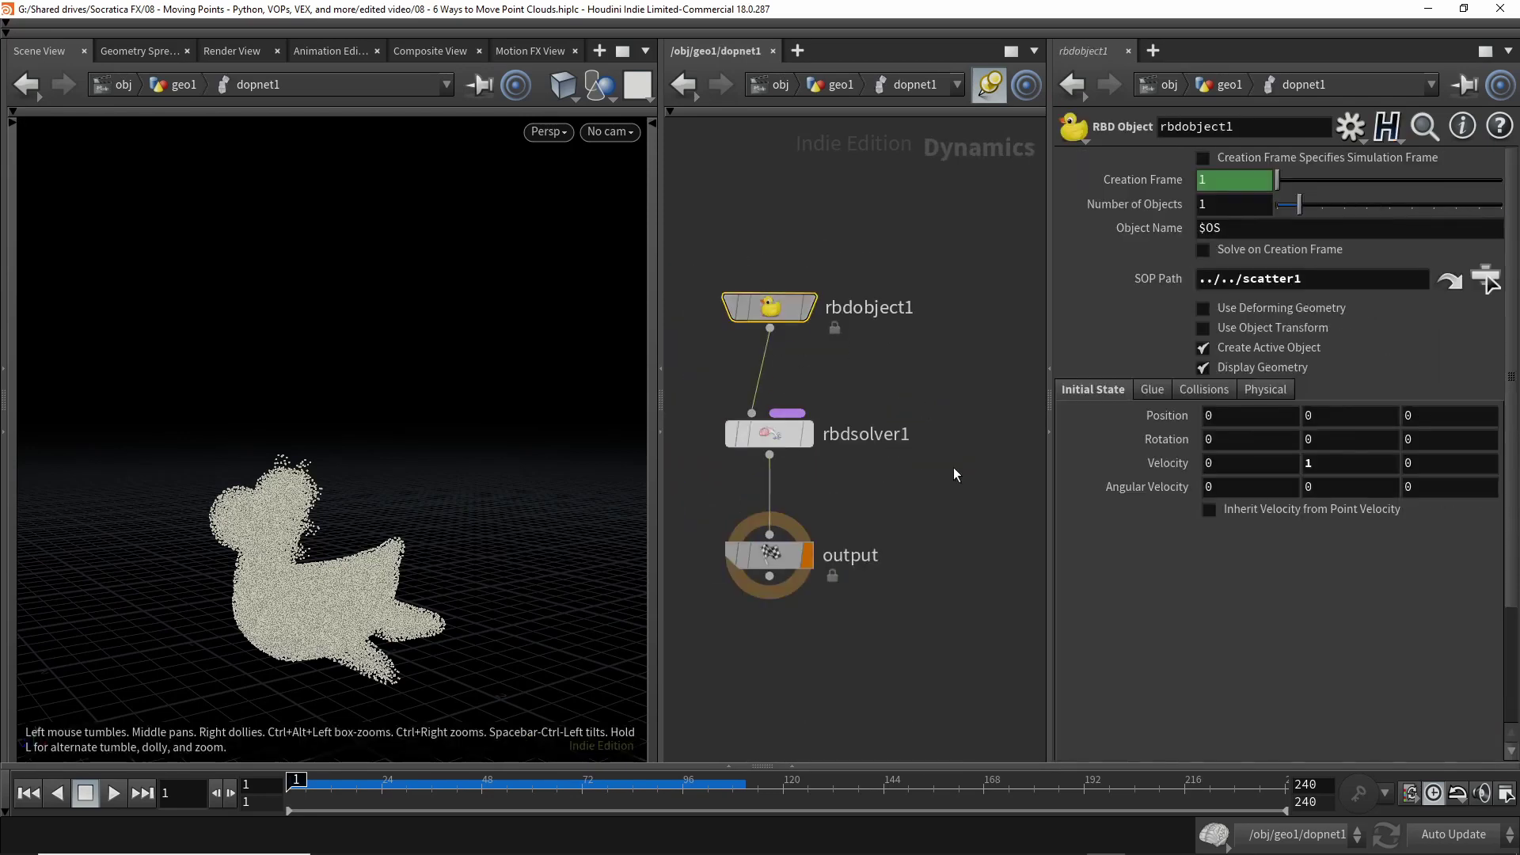
pyautogui.moveTo(756, 315)
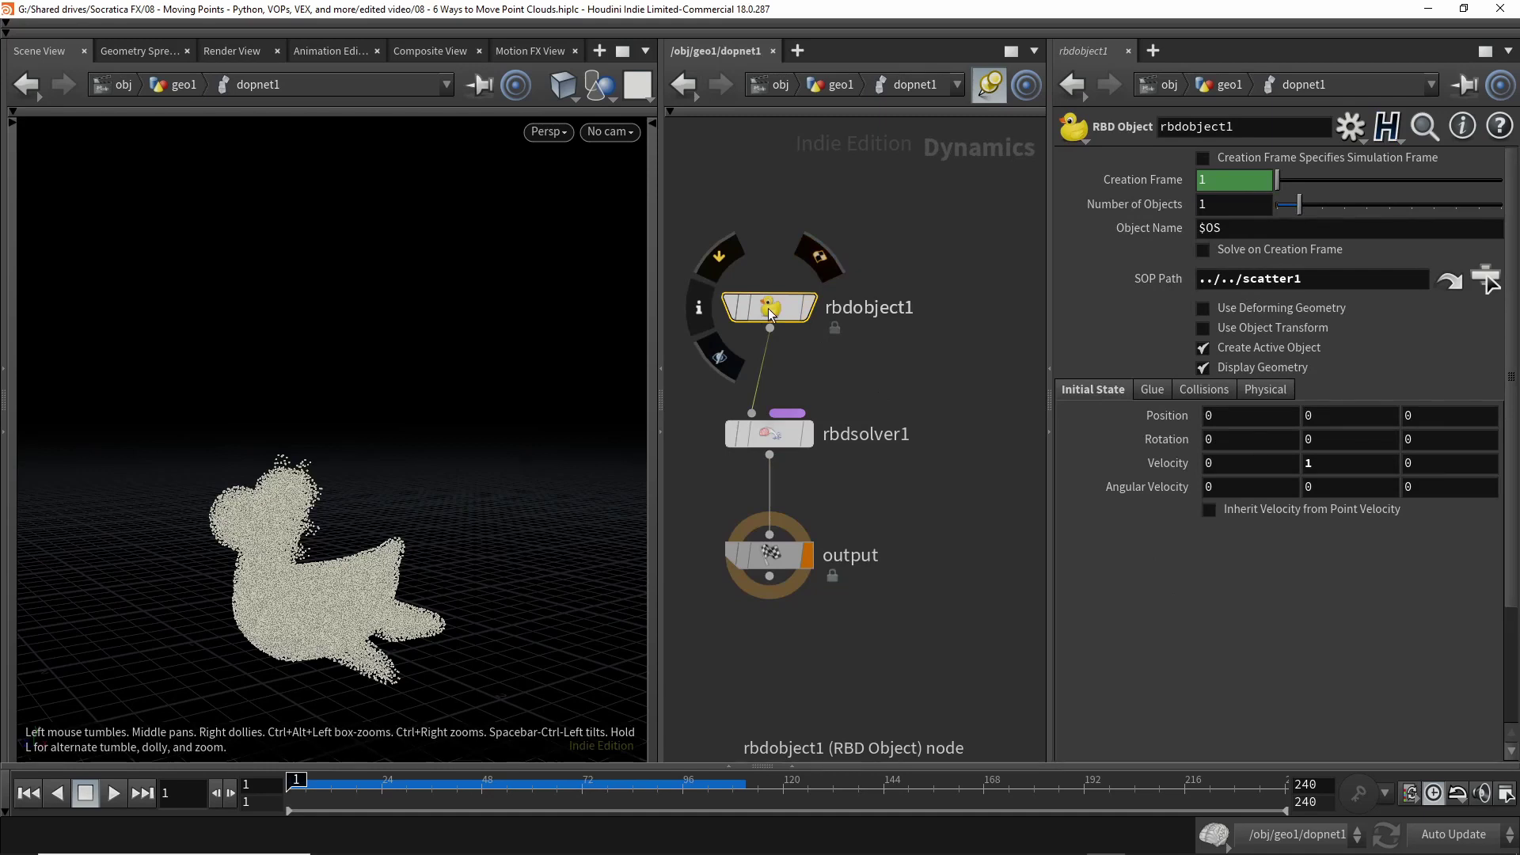
pyautogui.click(772, 434)
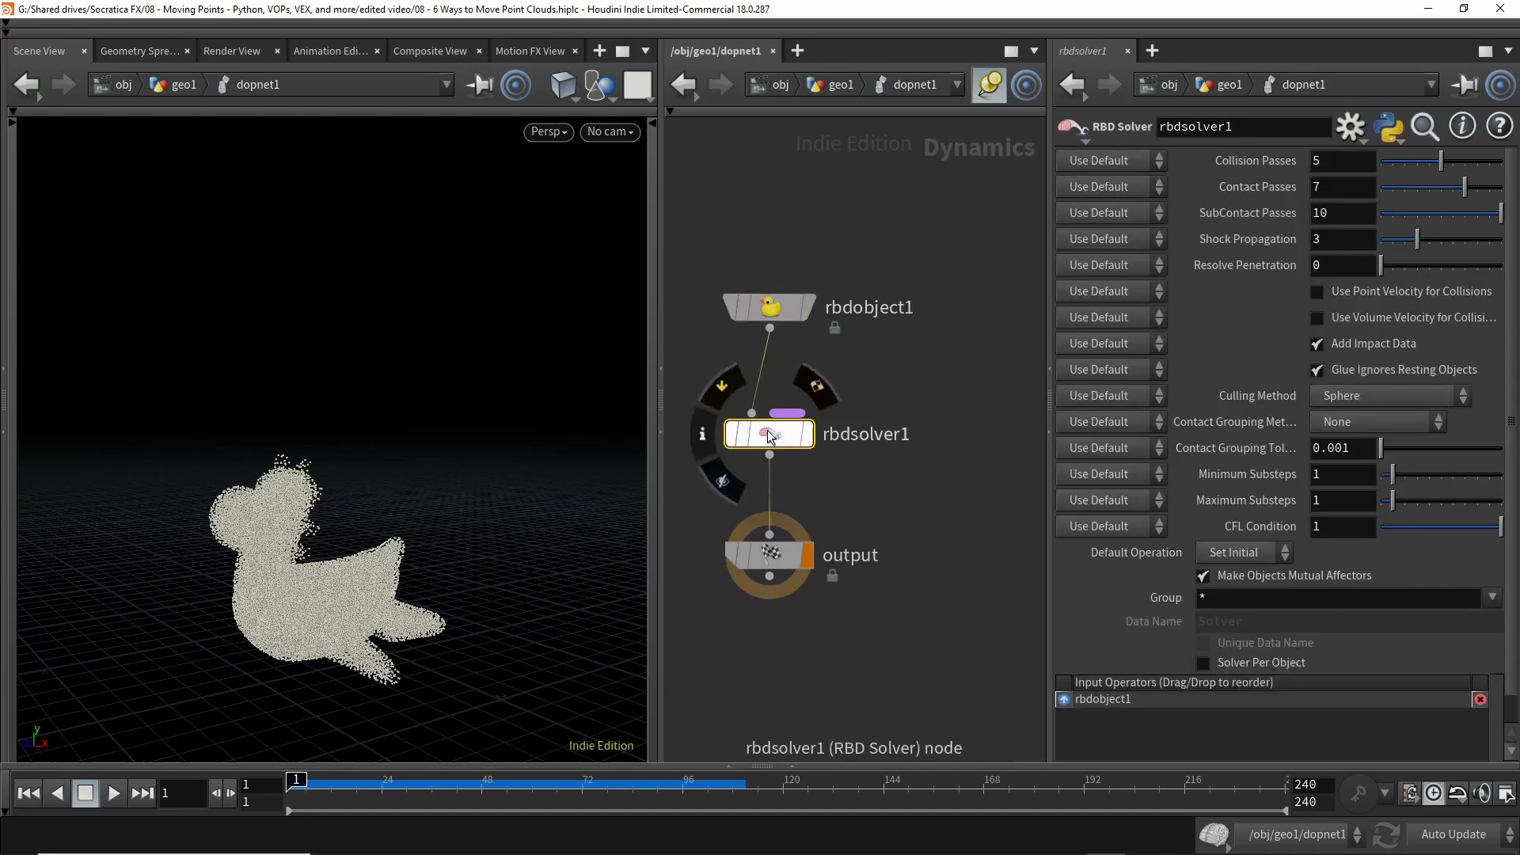
pyautogui.press('u')
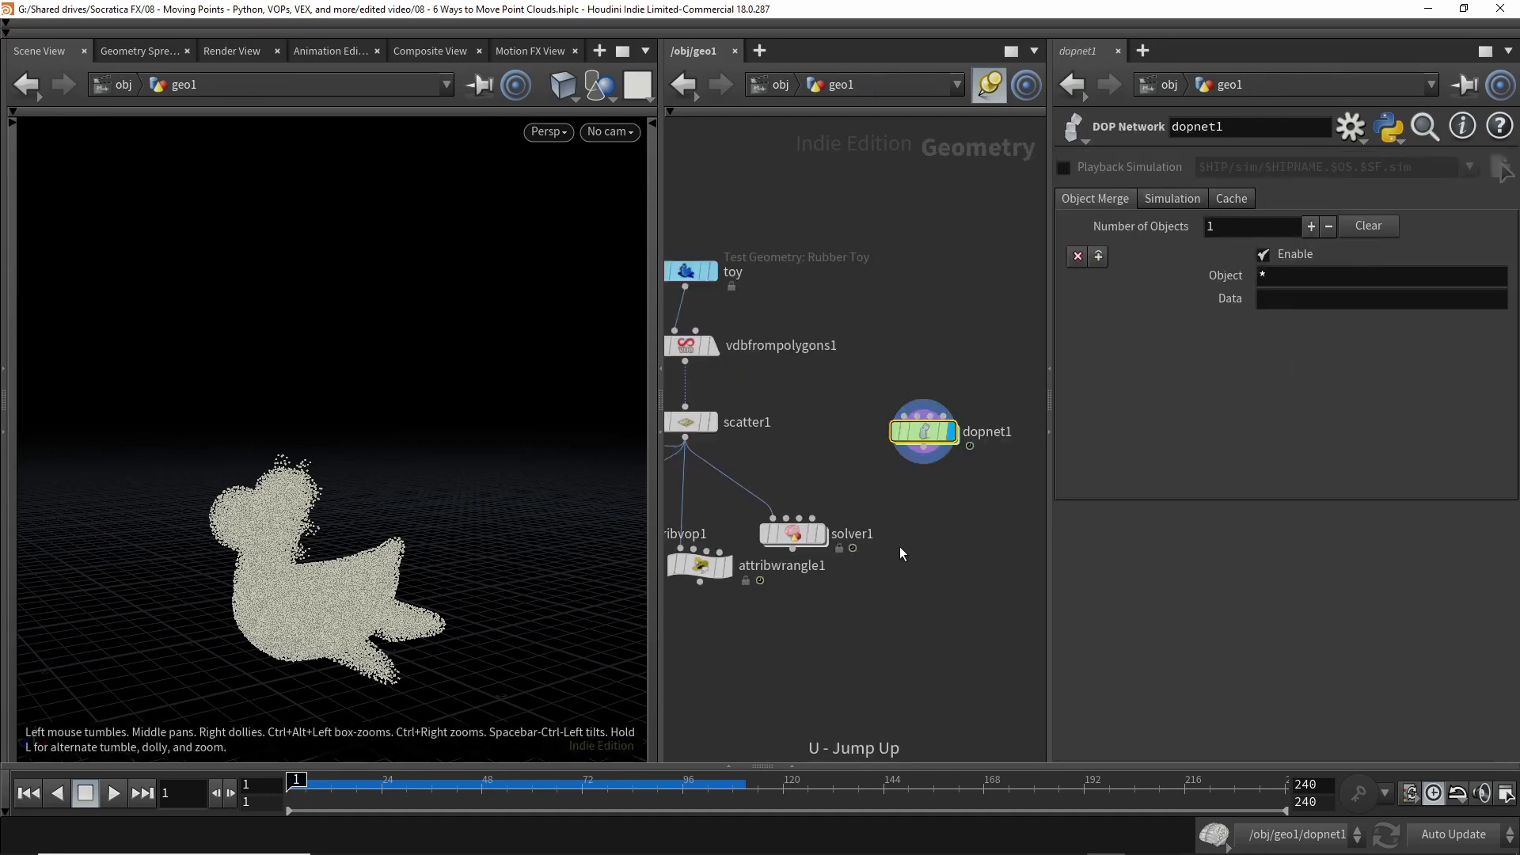
# - Show scatter1's parameters and check the static cloud with playback, stopping at frame 1
pyautogui.scroll(-3, 956, 537)
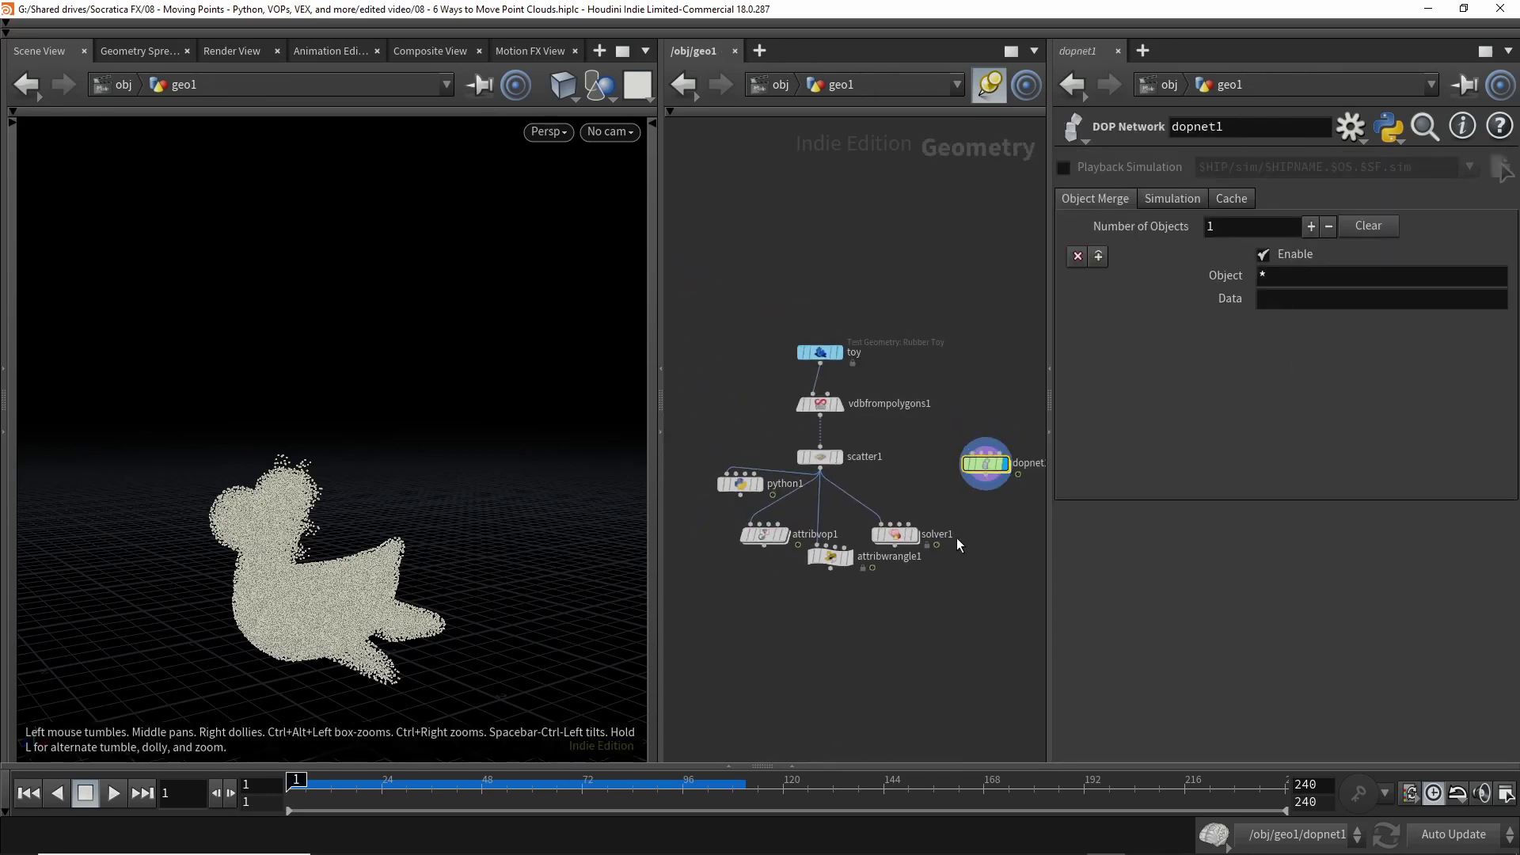
pyautogui.click(841, 462)
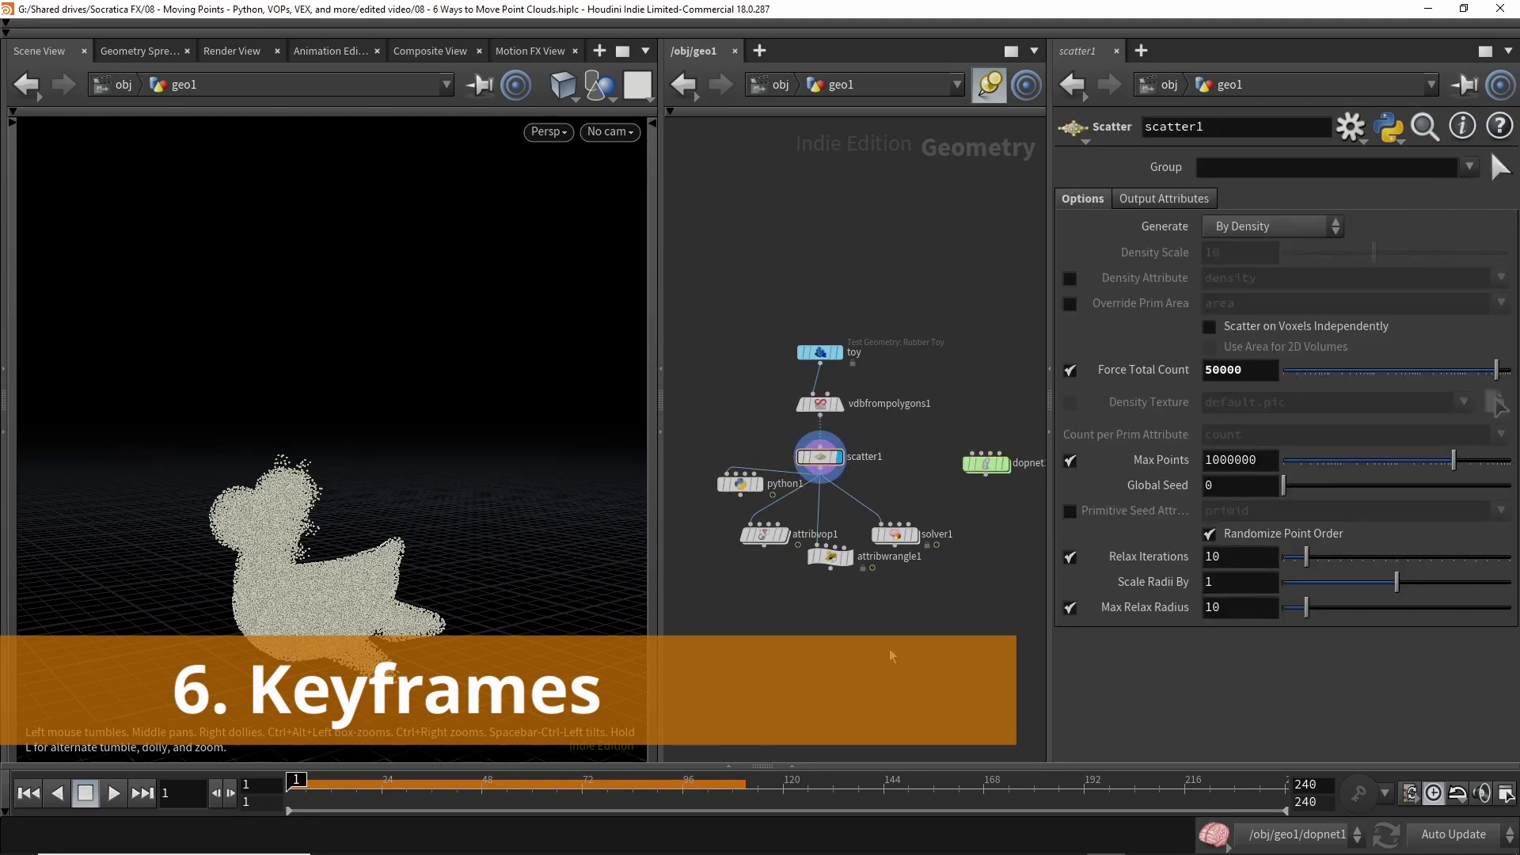
pyautogui.press('Up')
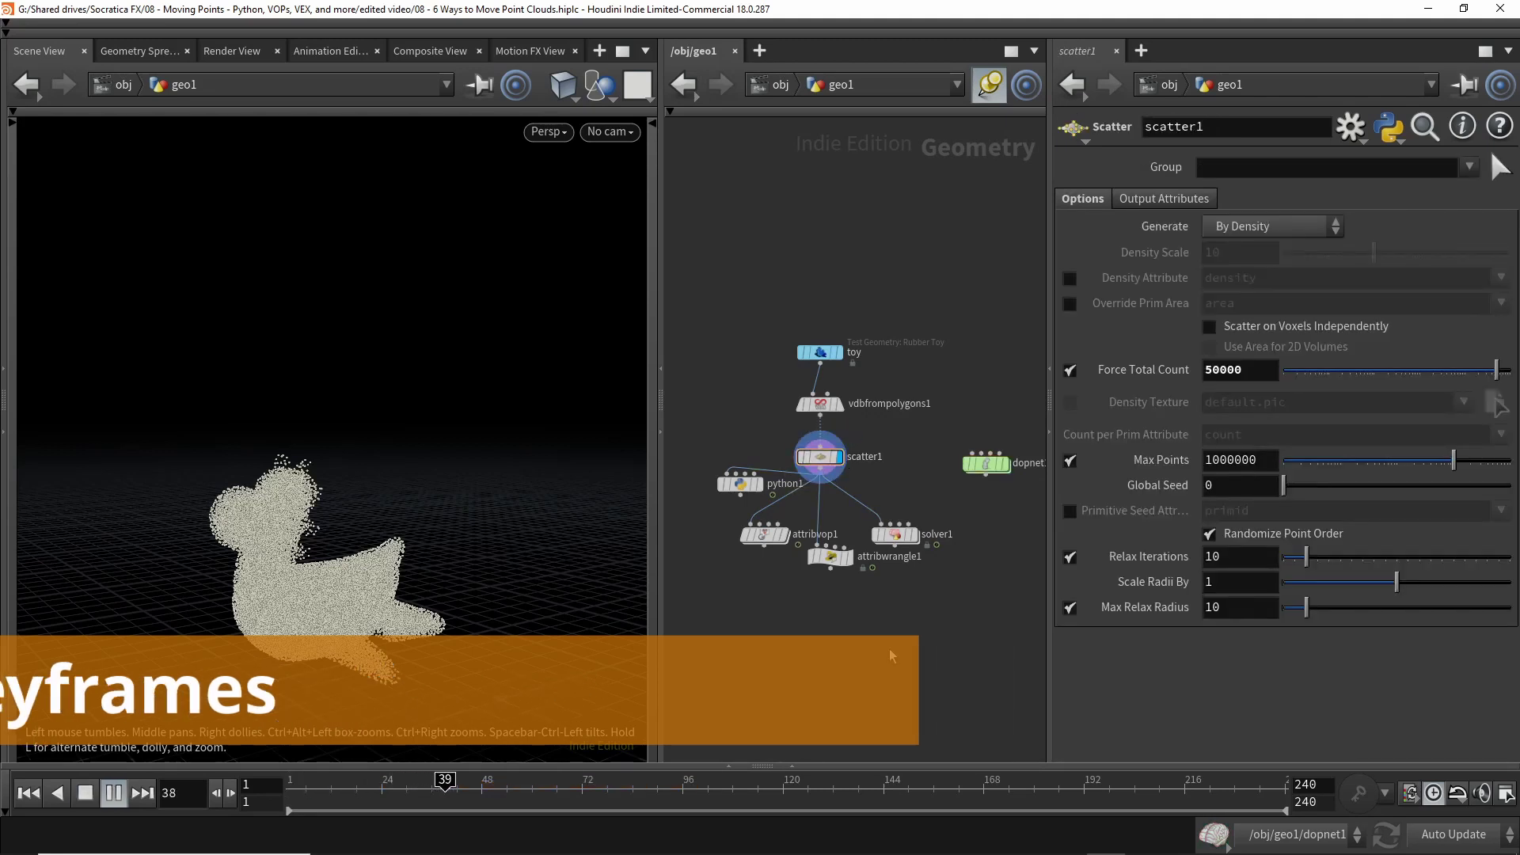
pyautogui.hotkey('ctrl', 'Up')
# - At object level, inspect geo1's info, deselect it, and drag geo1 up and left
pyautogui.press('u')
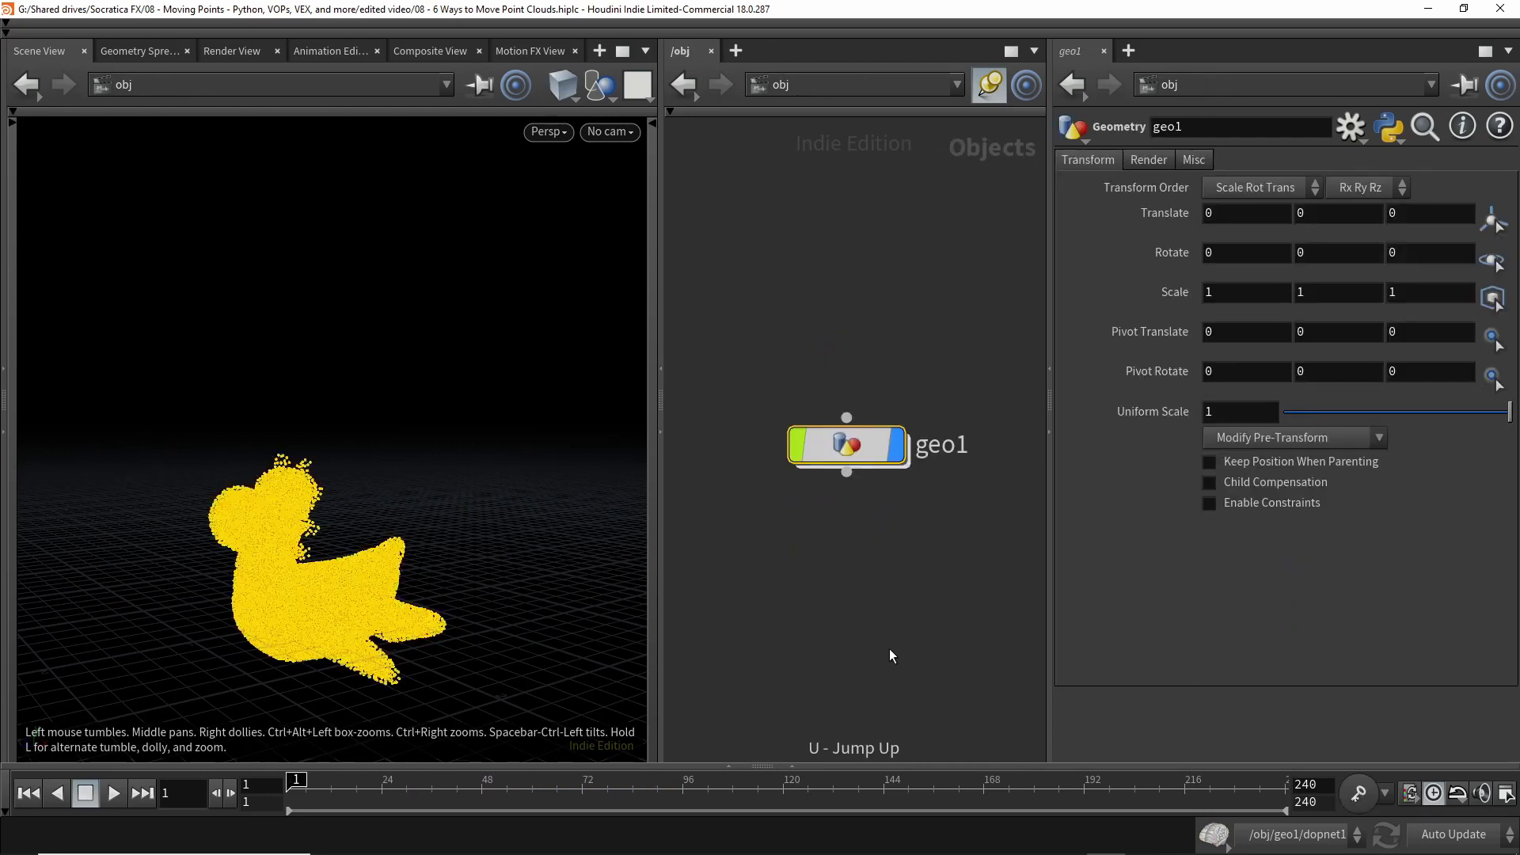
pyautogui.middleClick(869, 446)
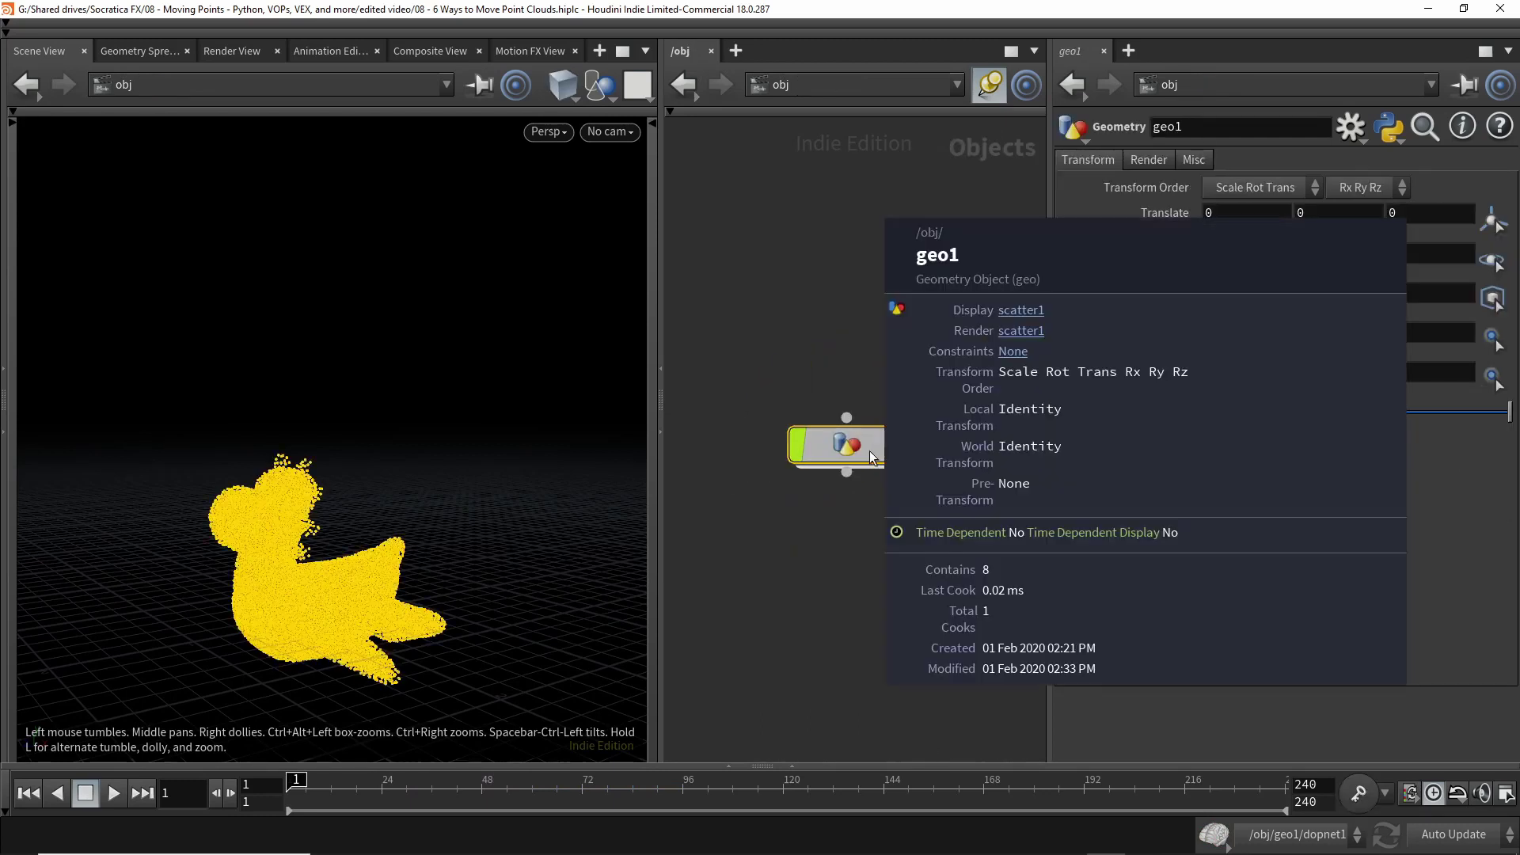
pyautogui.click(825, 214)
pyautogui.moveTo(858, 434); pyautogui.dragTo(818, 312)
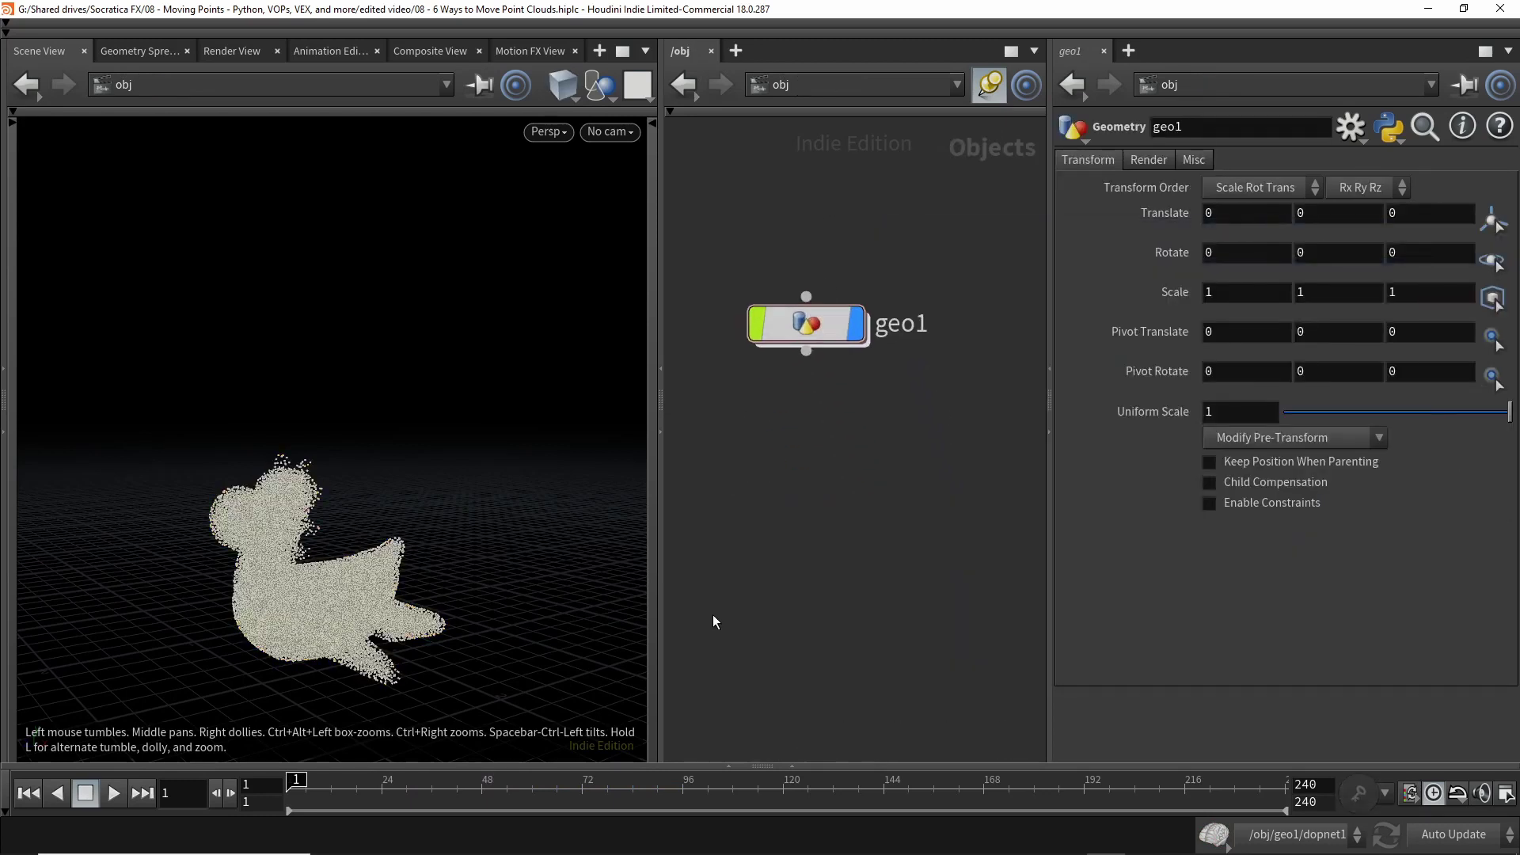
# - Keyframe geo1's Translate Y at 0 on frame 1 and 10 on frame 240
pyautogui.keyDown('alt'); pyautogui.click(1321, 213); pyautogui.keyUp('alt')
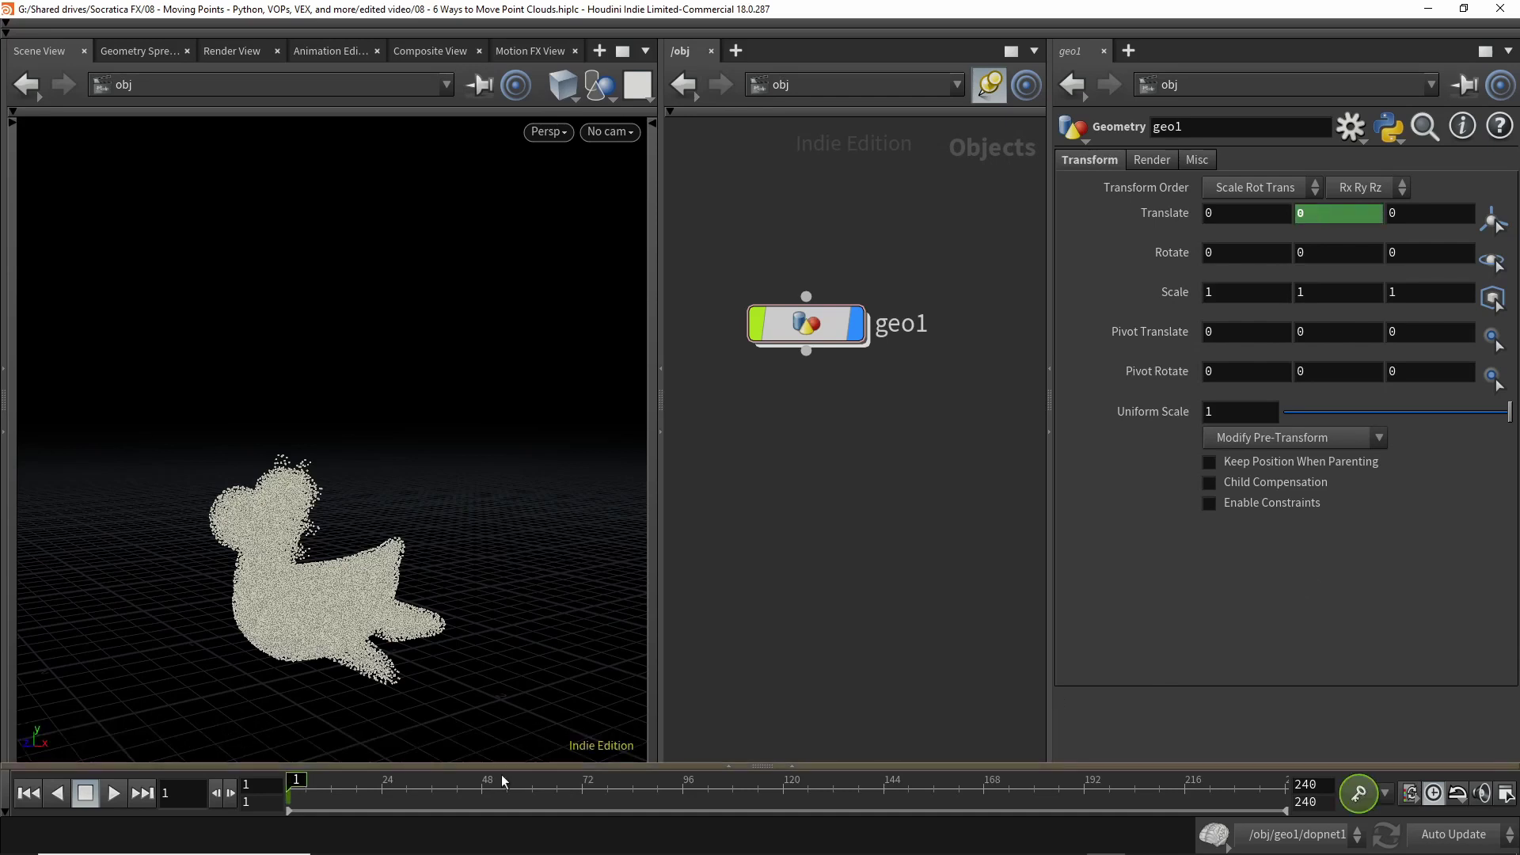
pyautogui.moveTo(792, 784); pyautogui.dragTo(1287, 784)
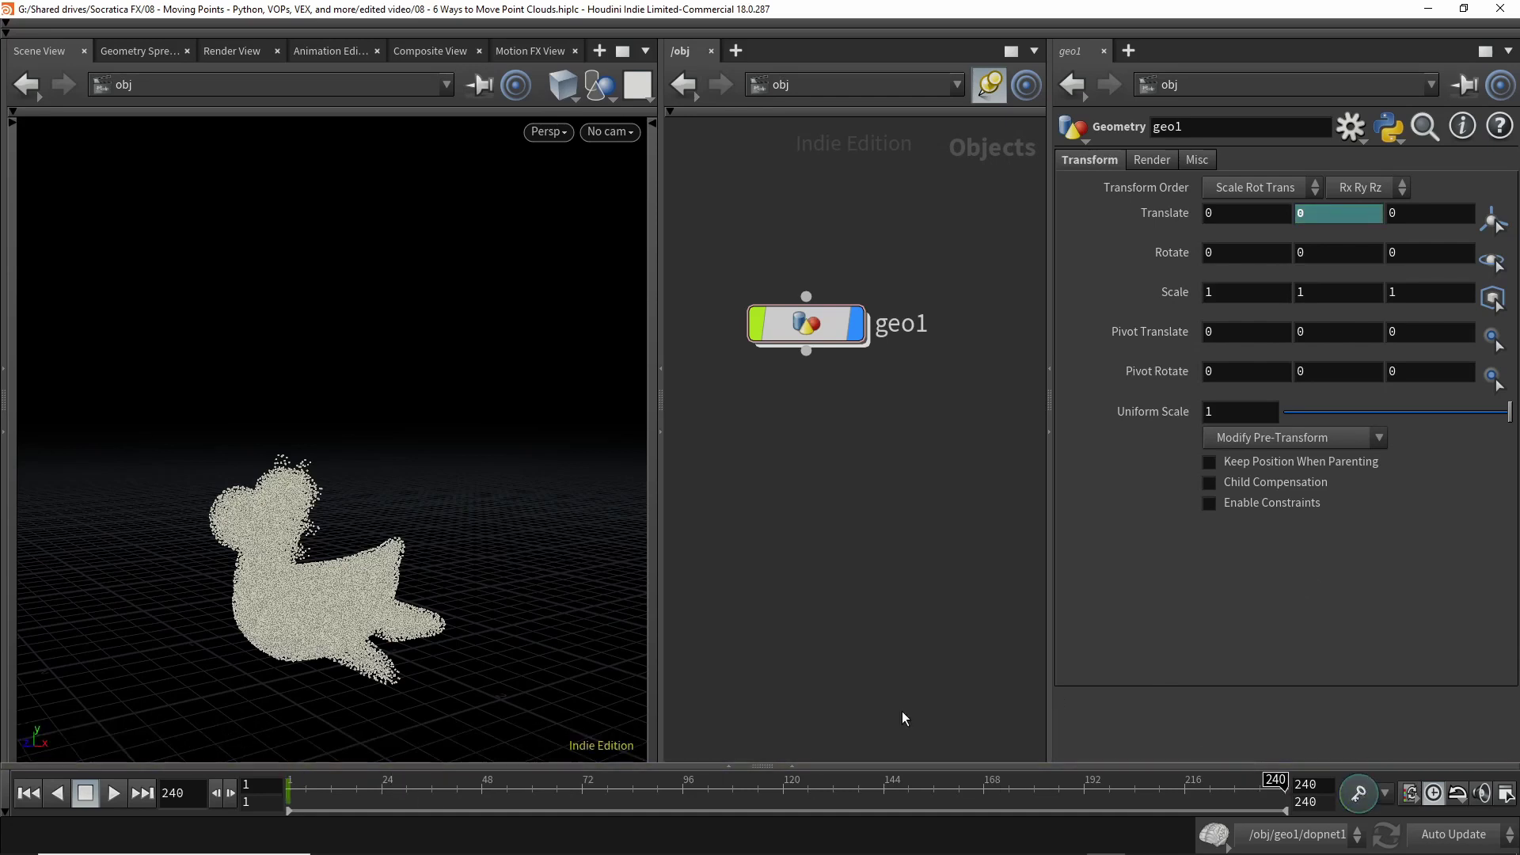
pyautogui.scroll(-5, 554, 570)
pyautogui.scroll(-6, 435, 595)
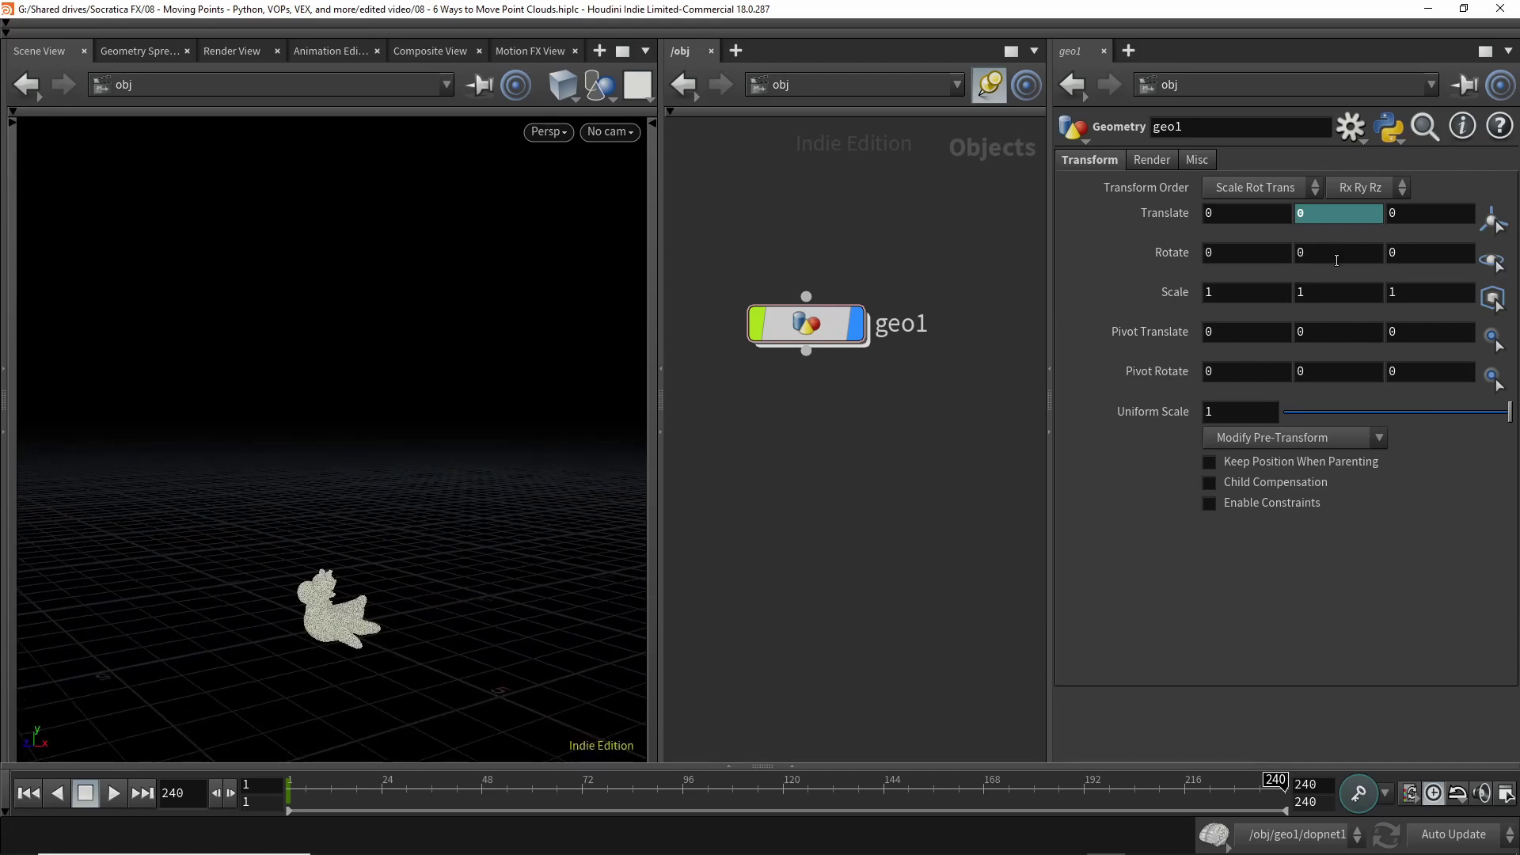
pyautogui.write('10')
pyautogui.press('Return')
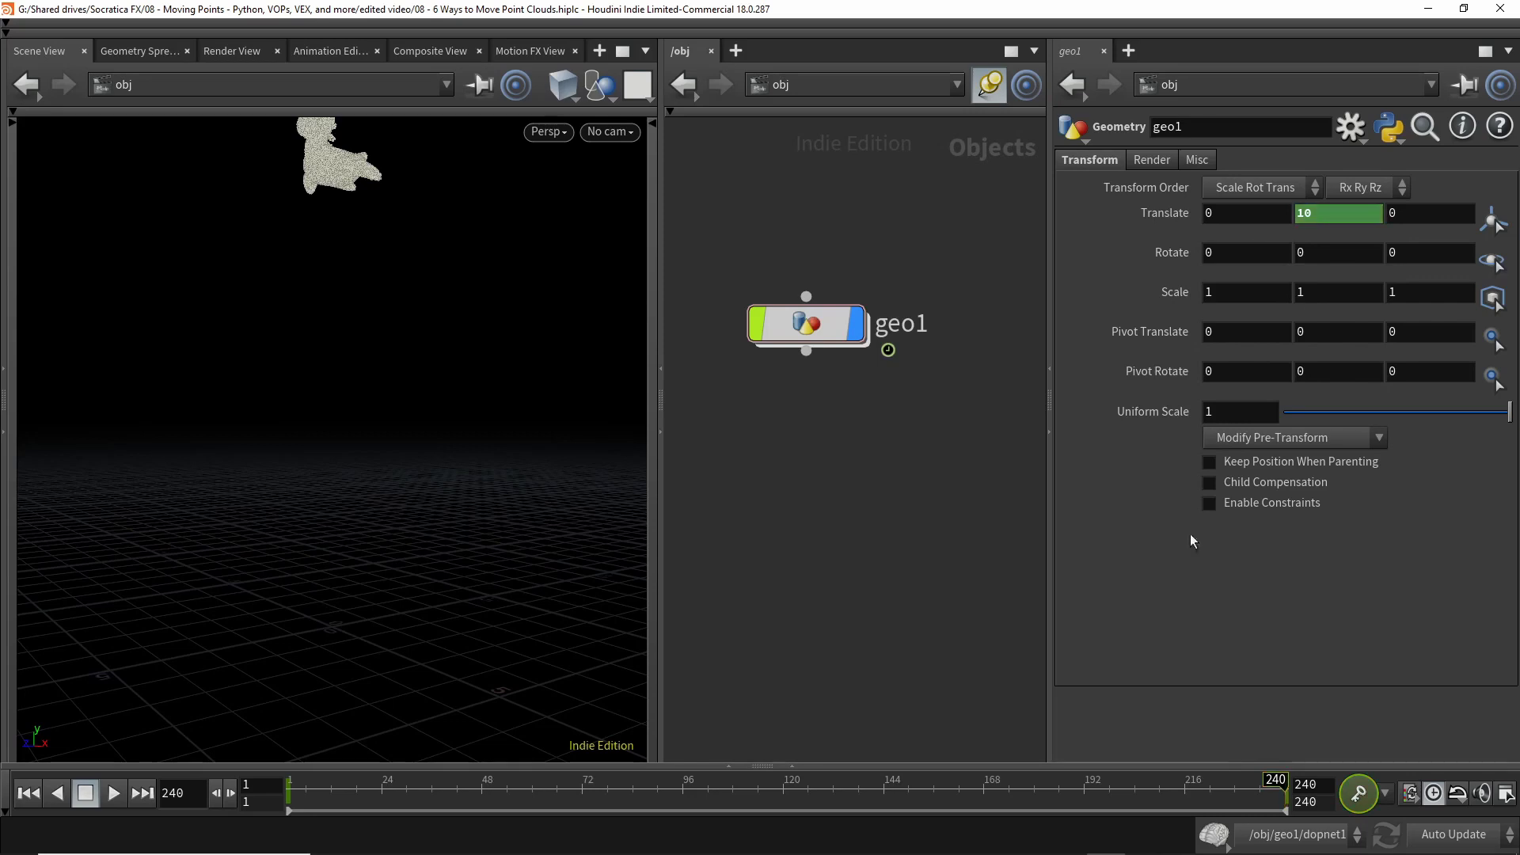
# - Play the animation to confirm the toy cloud rises, rewind to frame 1, and select geo1
pyautogui.hotkey('ctrl', 'Up')
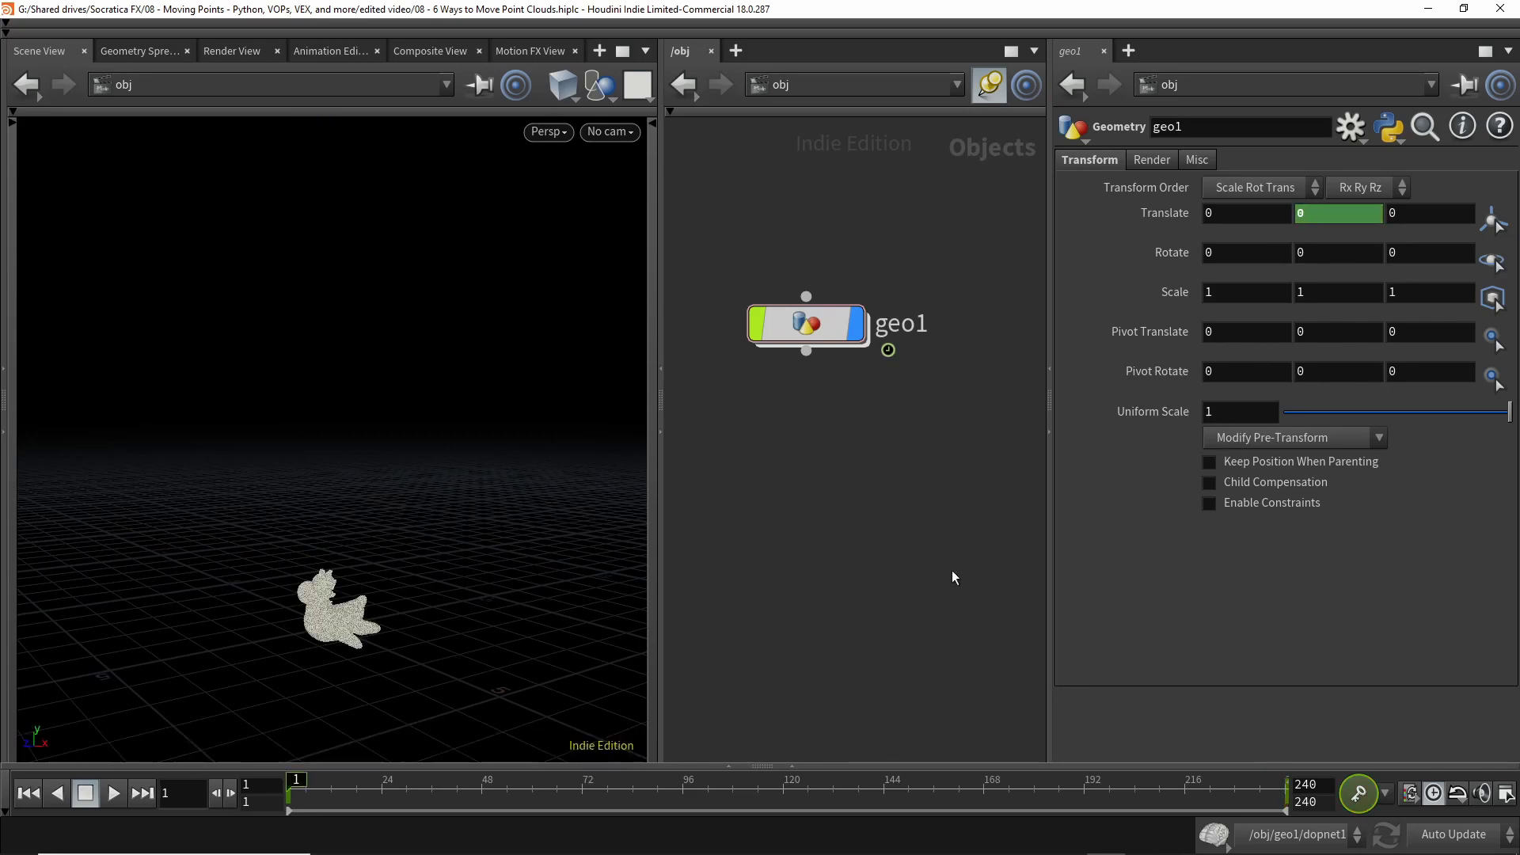
pyautogui.press('Up')
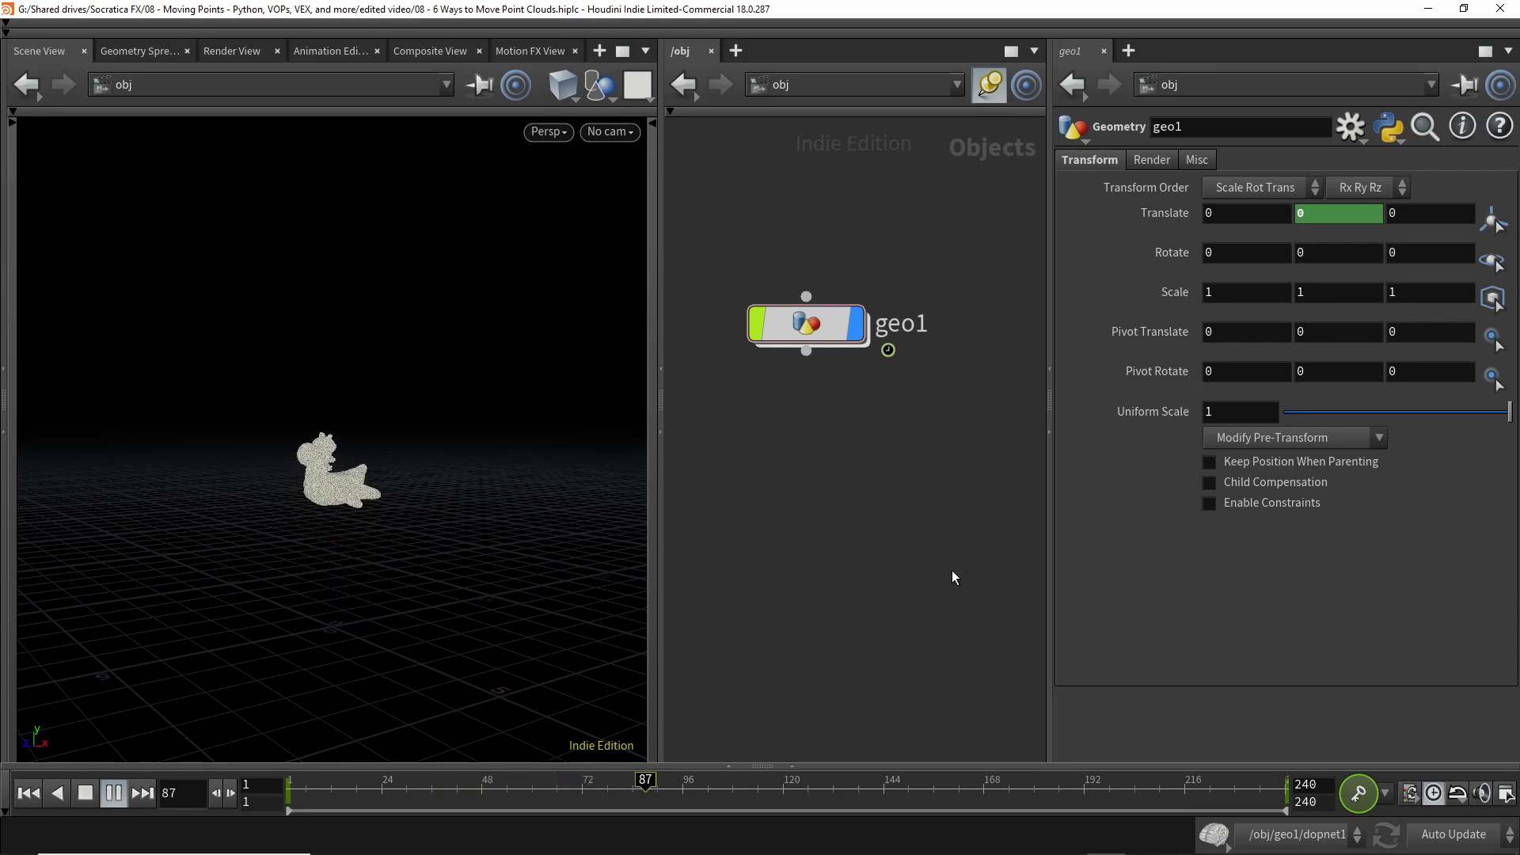
pyautogui.press('Up')
pyautogui.hotkey('ctrl', 'Up')
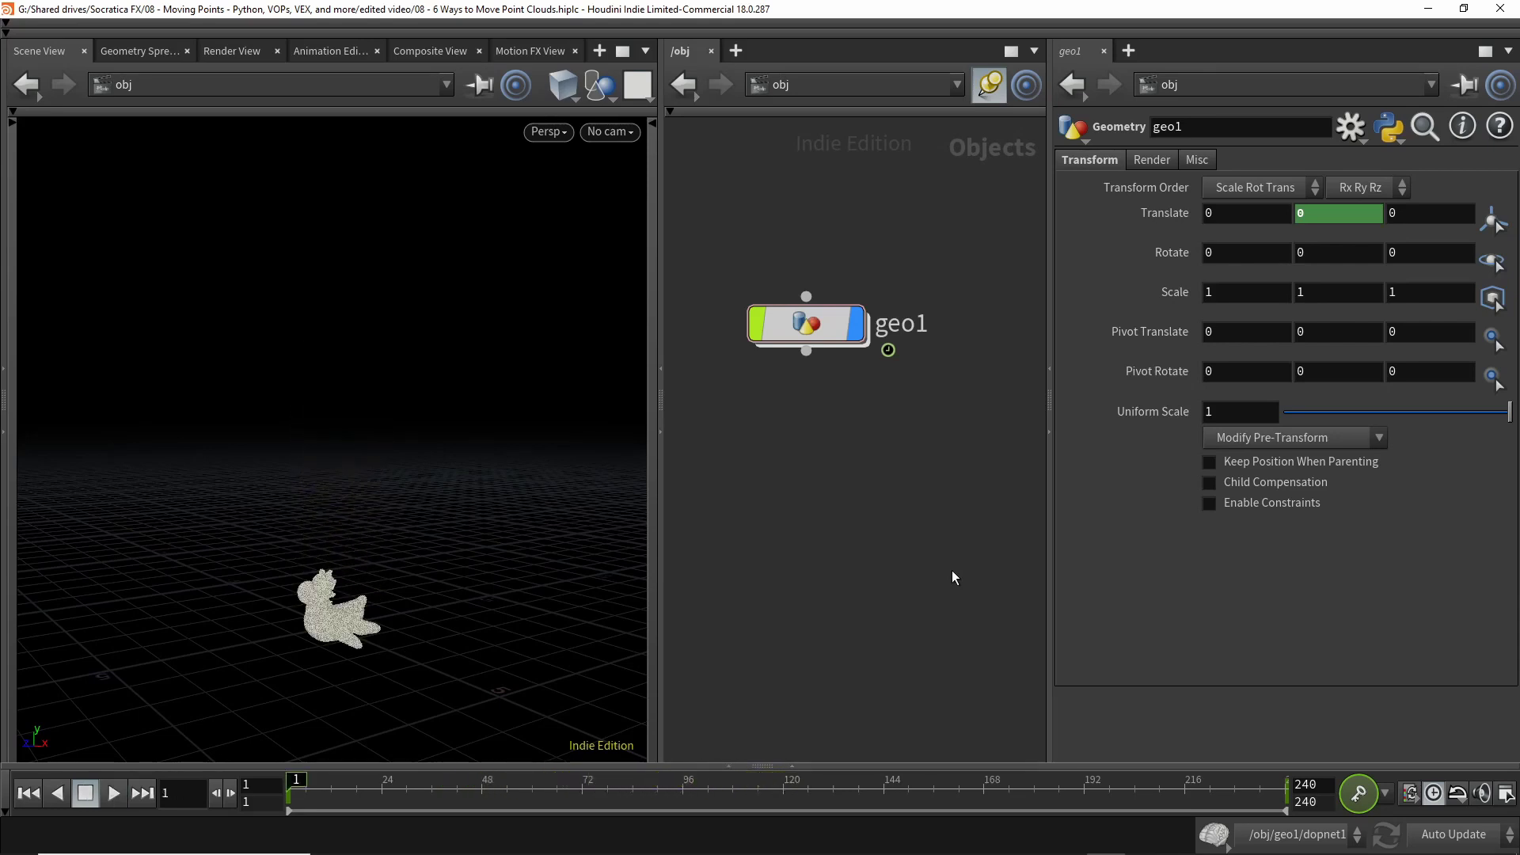
pyautogui.scroll(5, 444, 574)
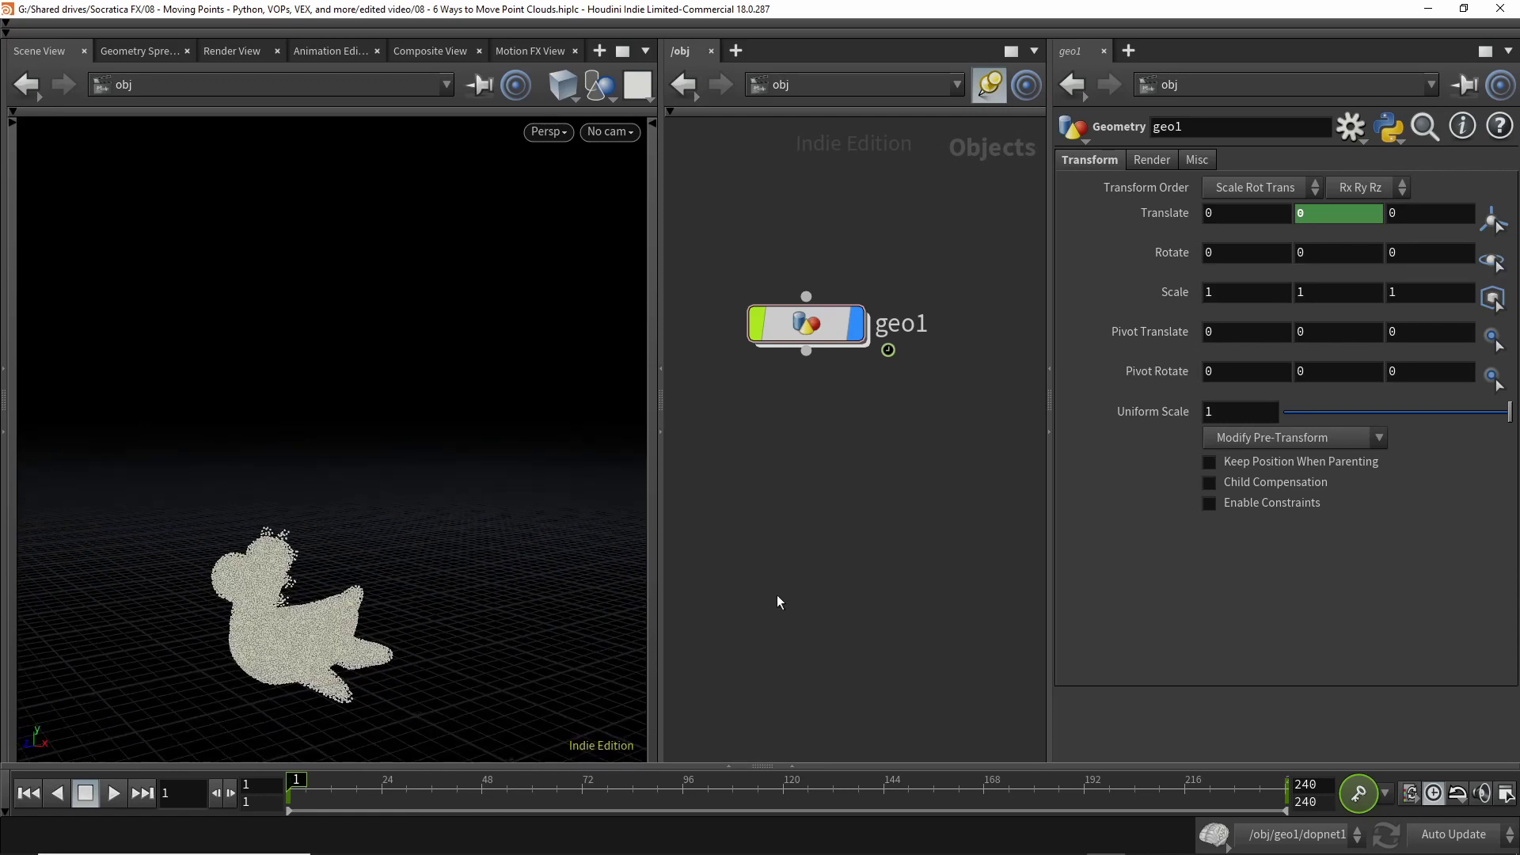
pyautogui.press('Up')
pyautogui.press('Up')
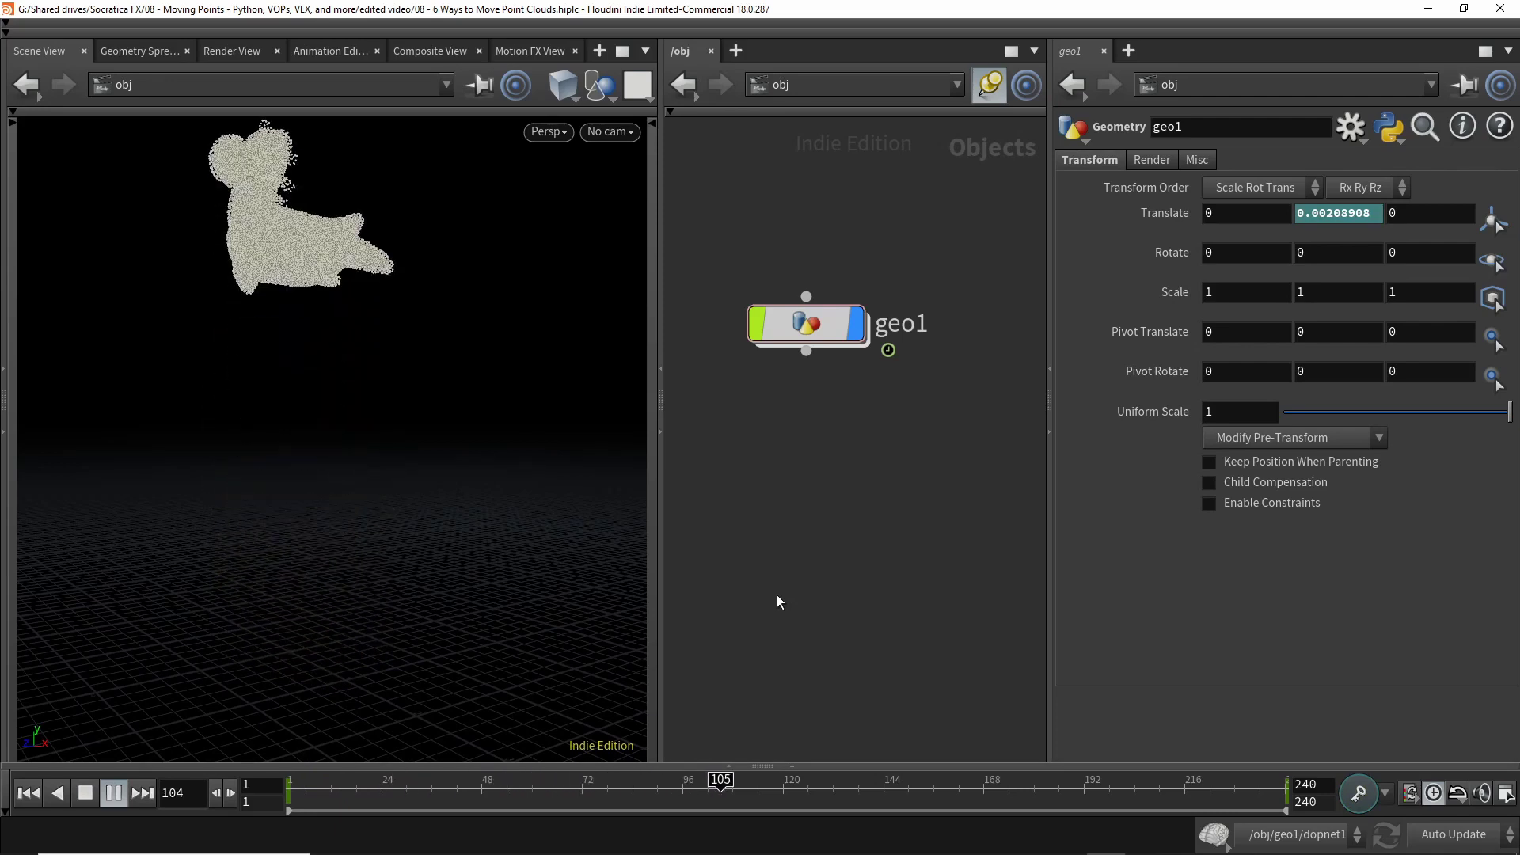
pyautogui.hotkey('ctrl', 'Up')
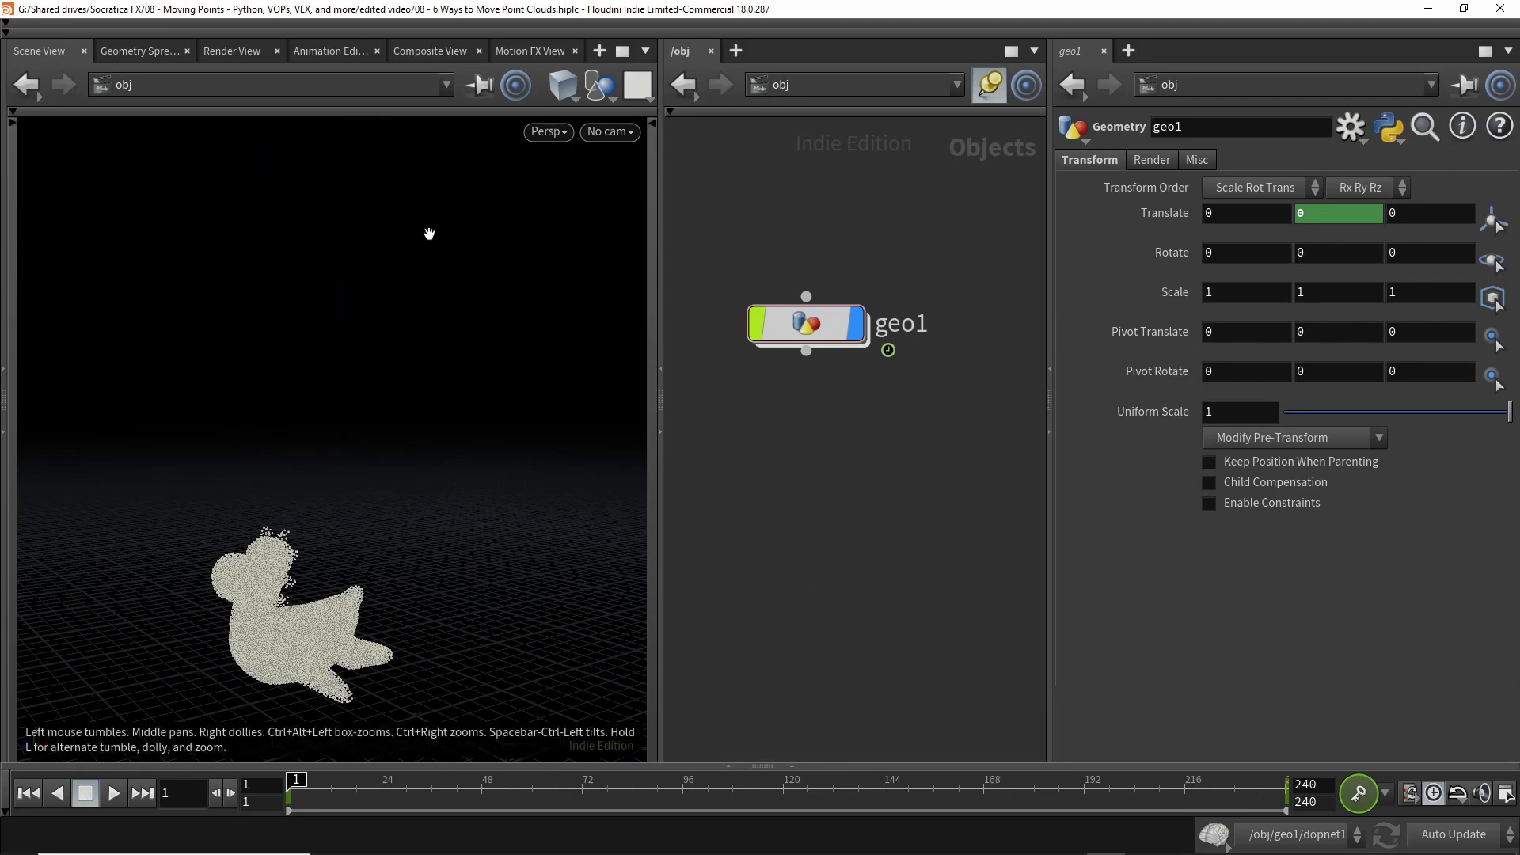
pyautogui.click(825, 326)
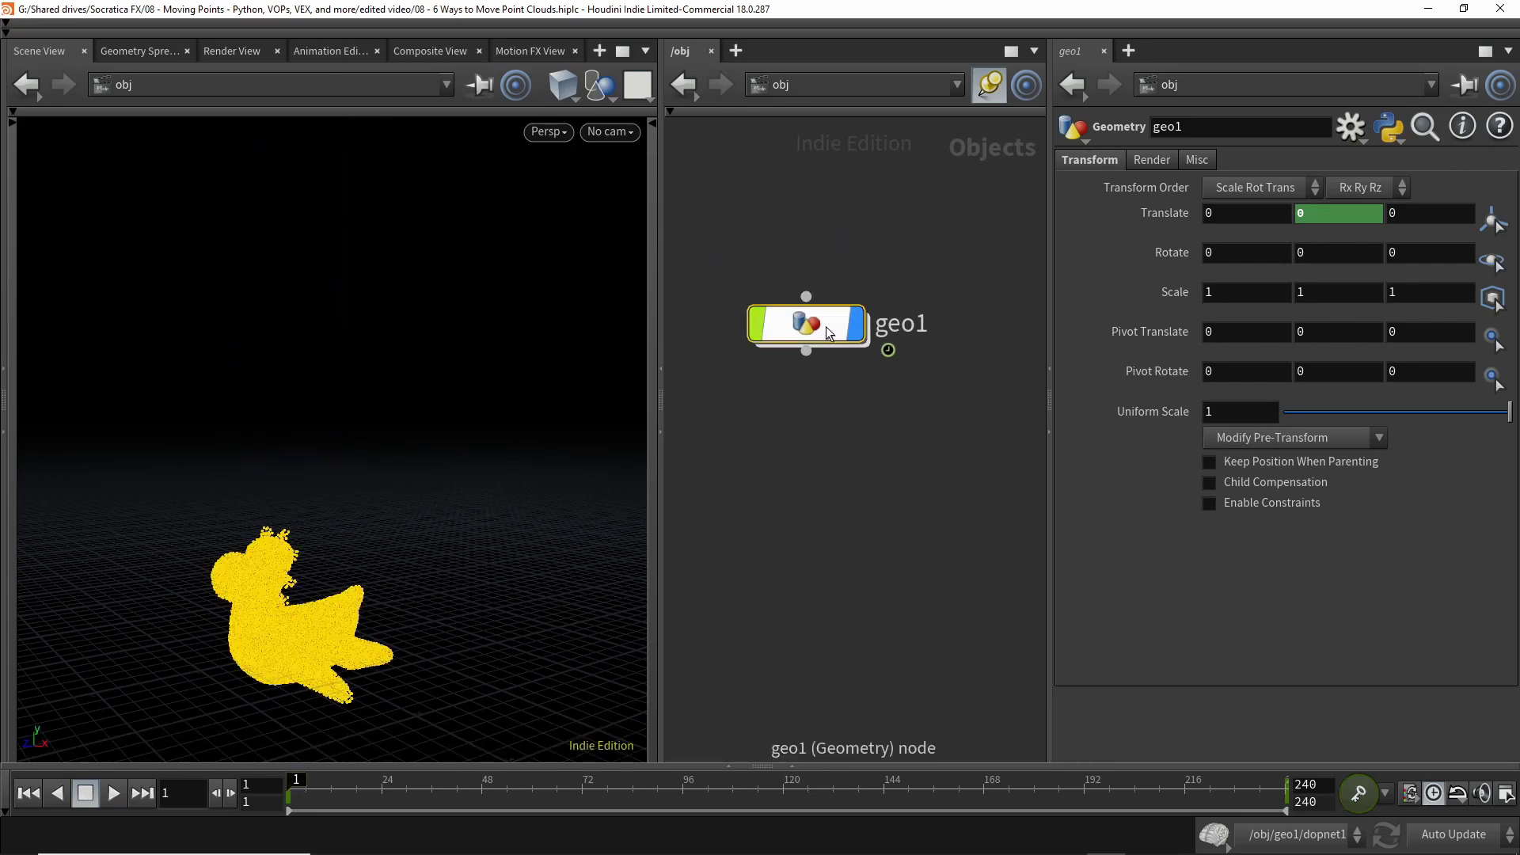
# - In the maximized Animation Editor, make the Translate Y curve segment Linear, then return to Scene View
pyautogui.click(318, 51)
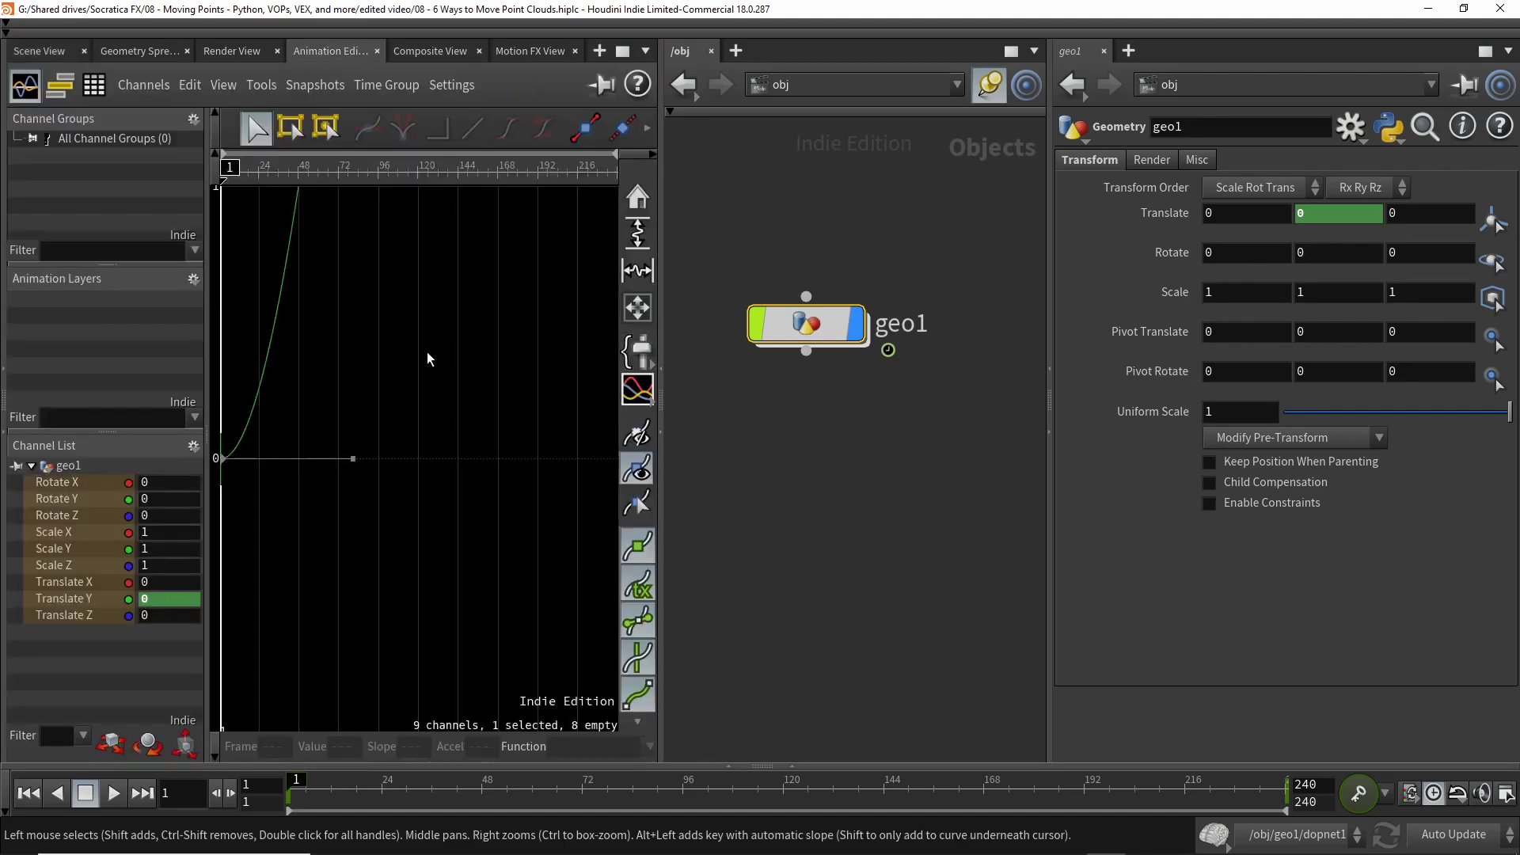
pyautogui.hotkey('ctrl', 'b')
pyautogui.scroll(-3, 792, 380)
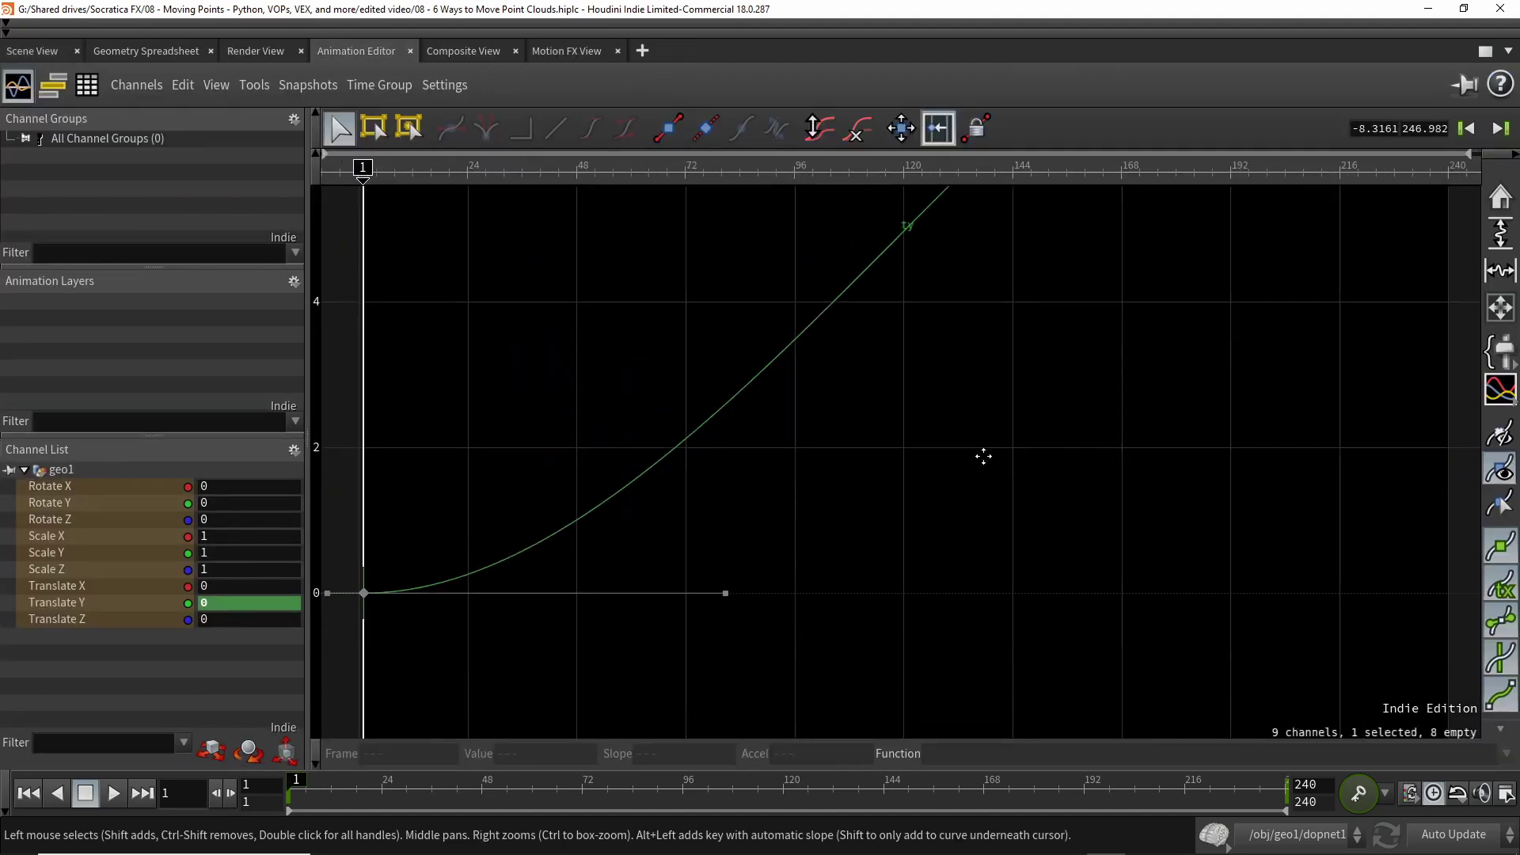
pyautogui.click(1500, 196)
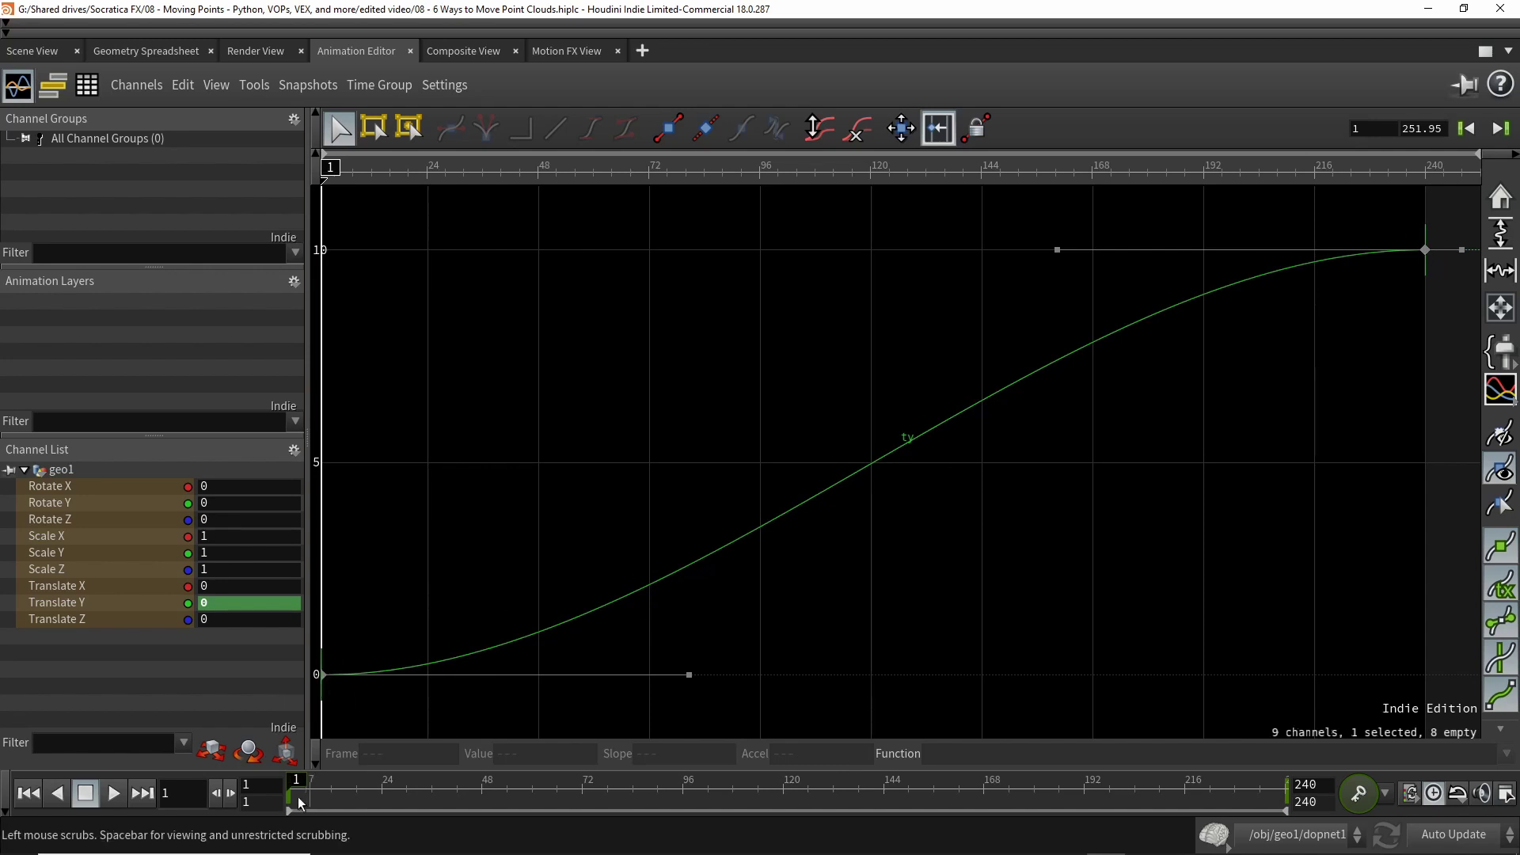
pyautogui.moveTo(294, 779); pyautogui.dragTo(1321, 750)
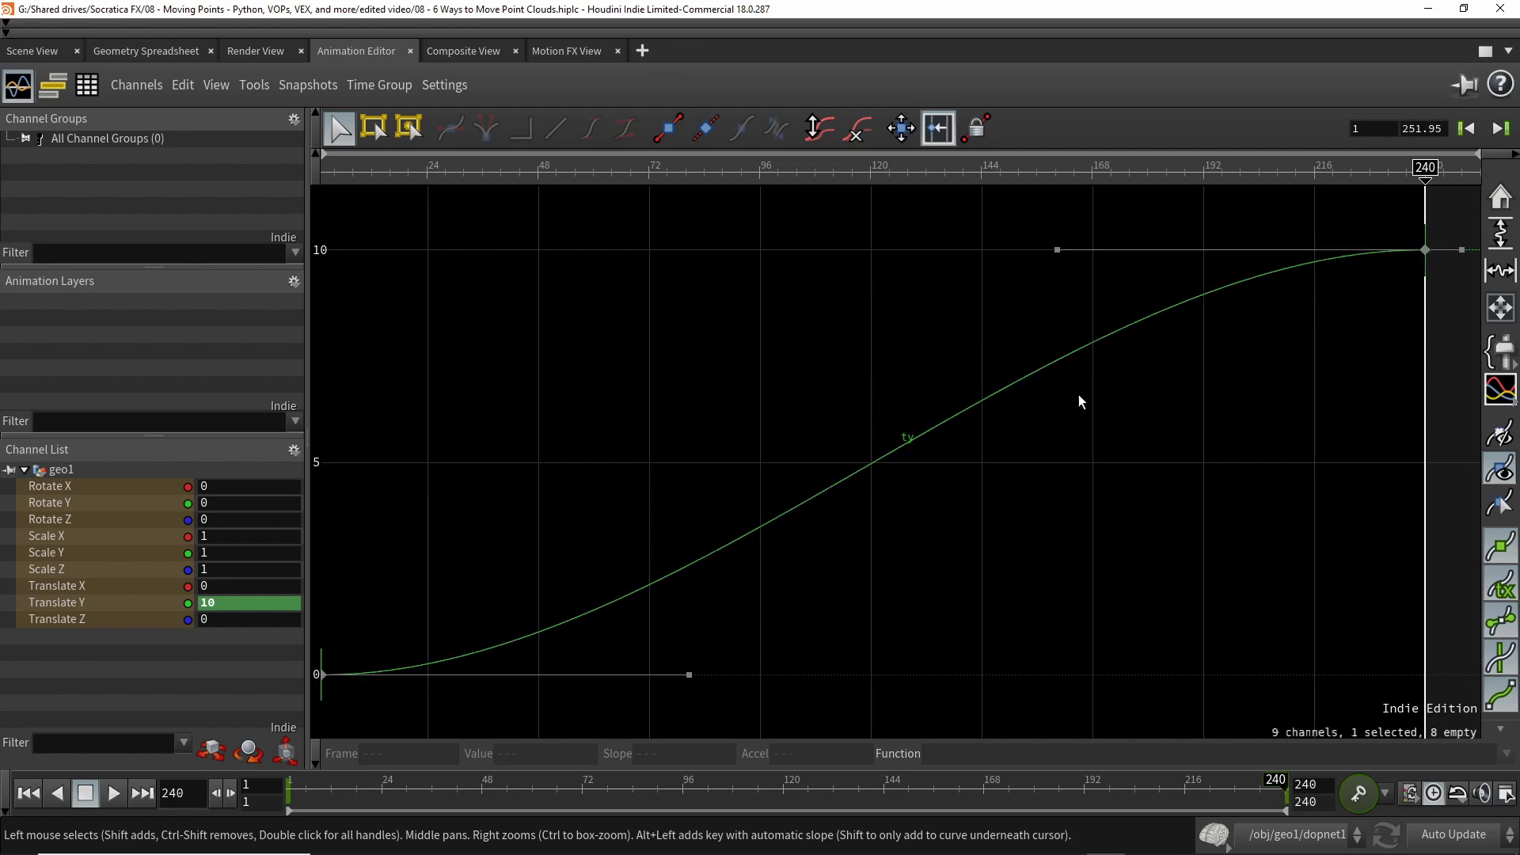
pyautogui.click(799, 506)
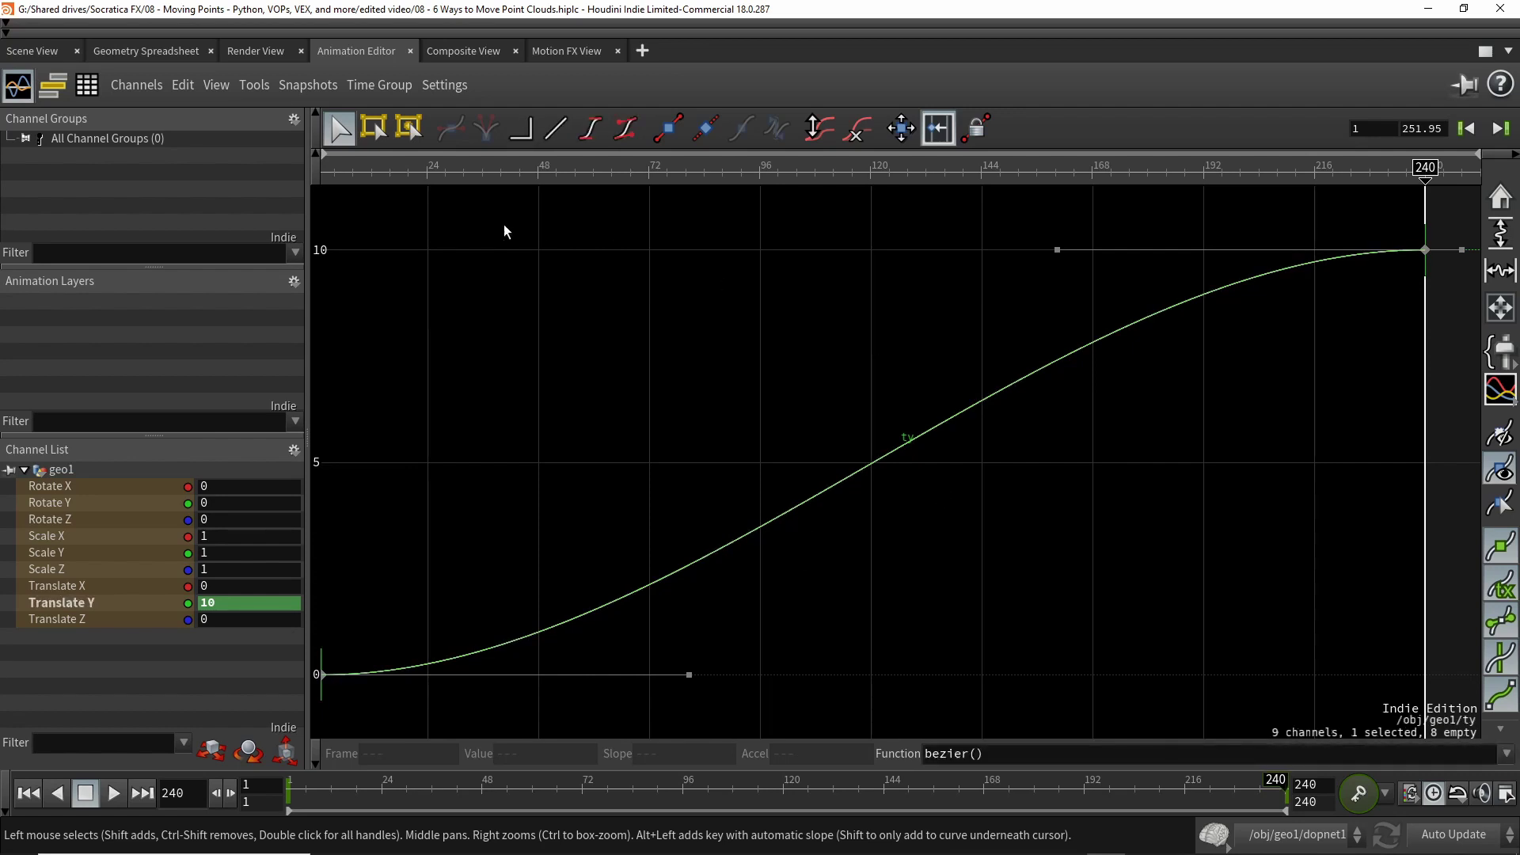
pyautogui.click(555, 131)
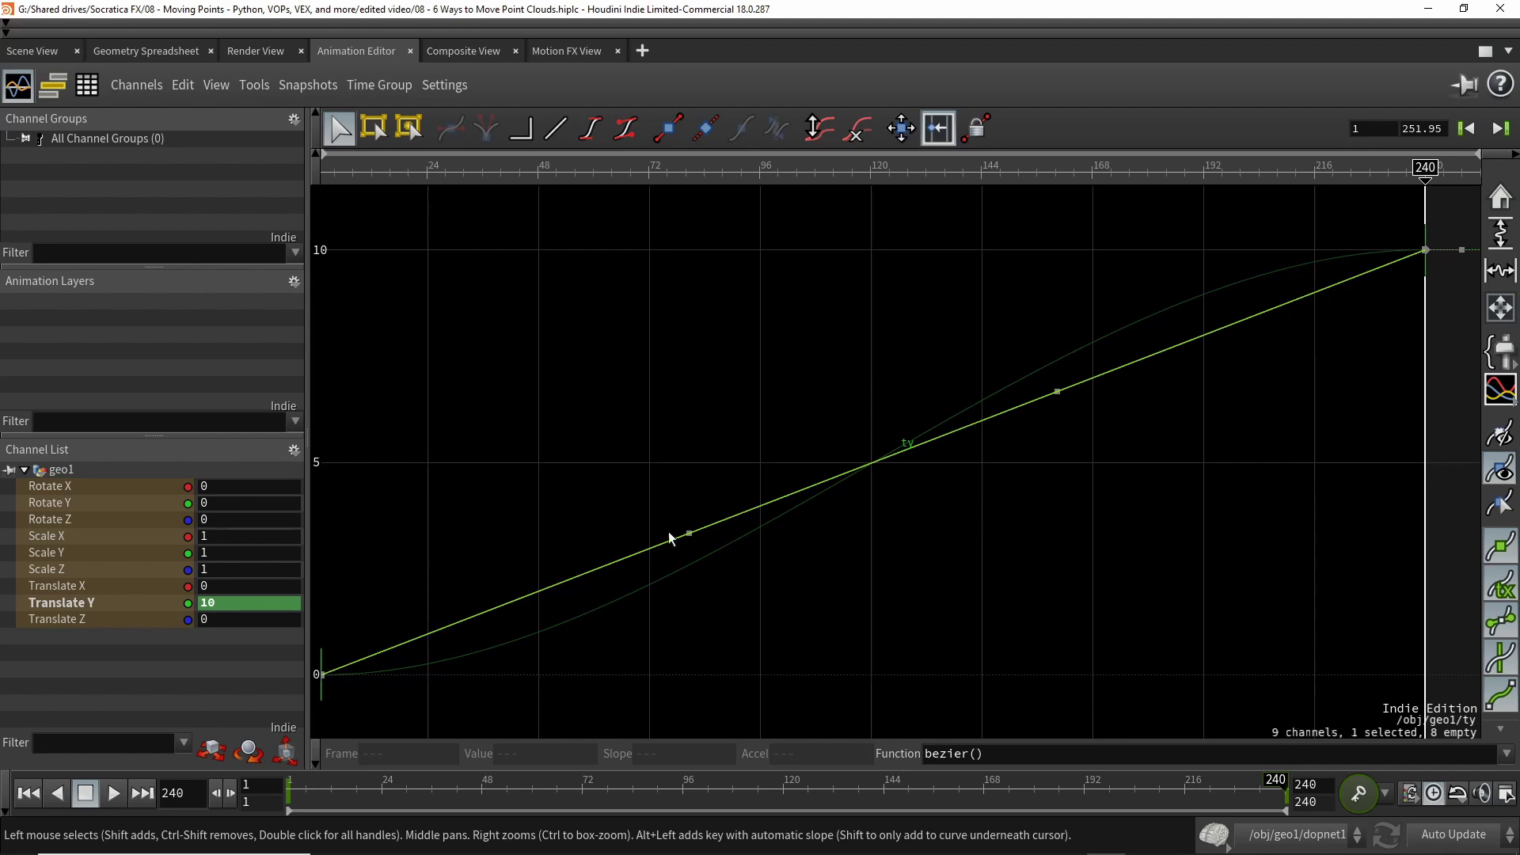
pyautogui.click(32, 52)
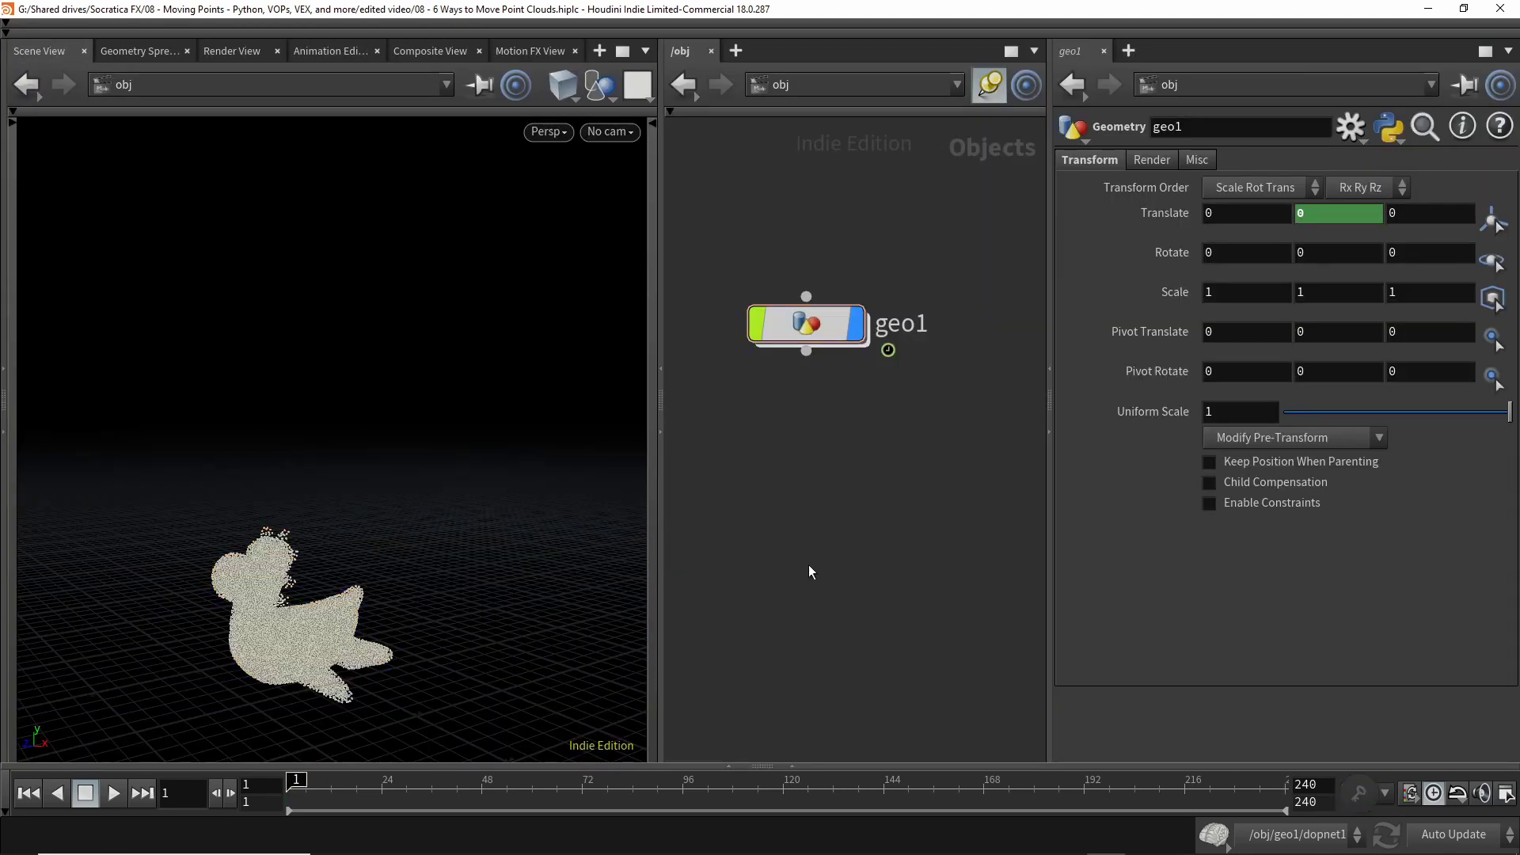
# - Play the rising point cloud animation, then stop it back at frame 1
pyautogui.press('Up')
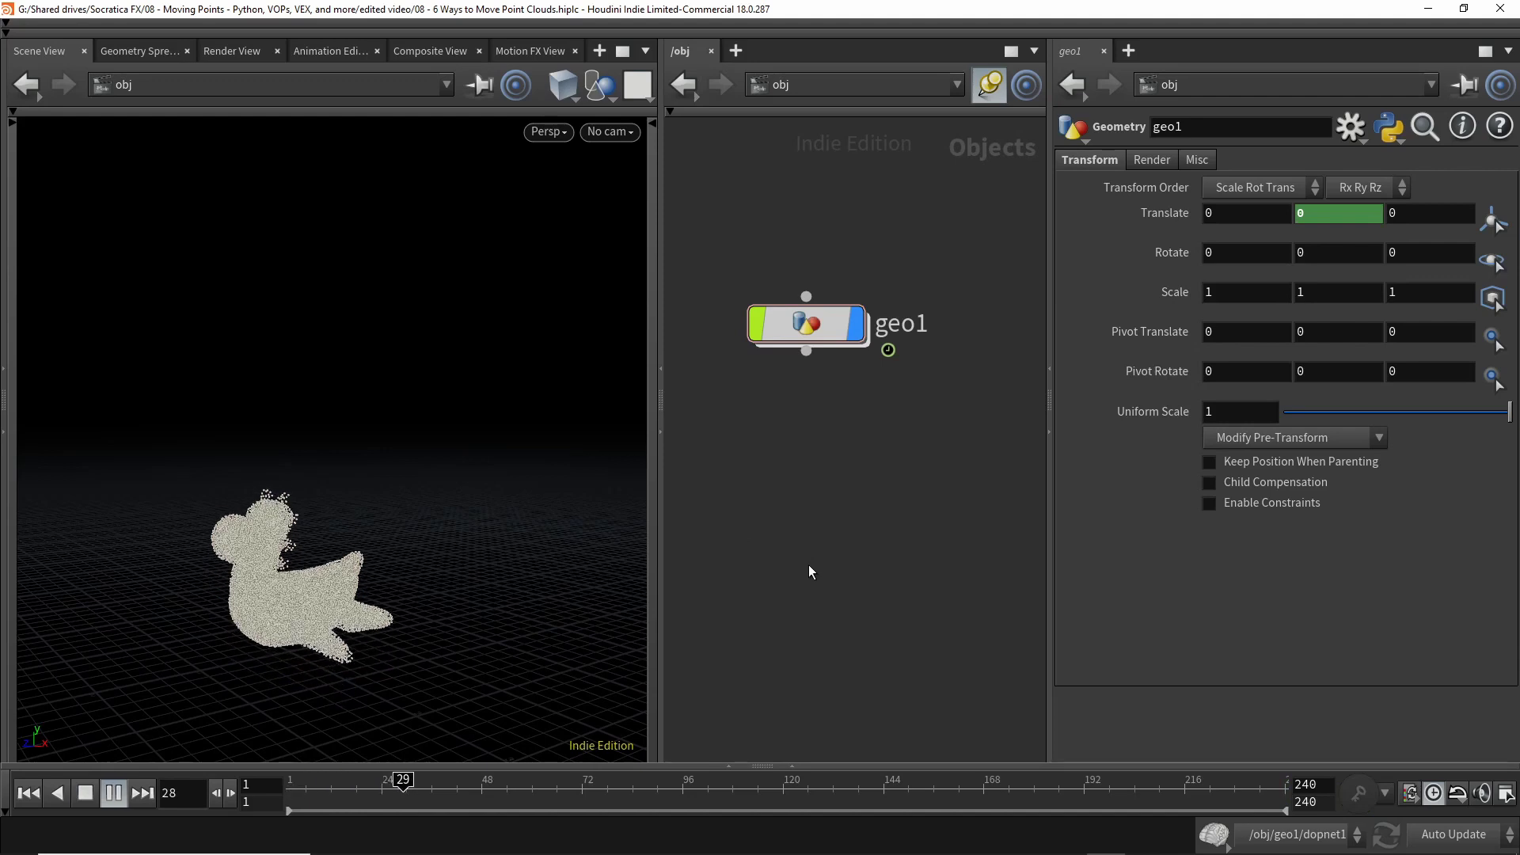
pyautogui.hotkey('ctrl', 'Up')
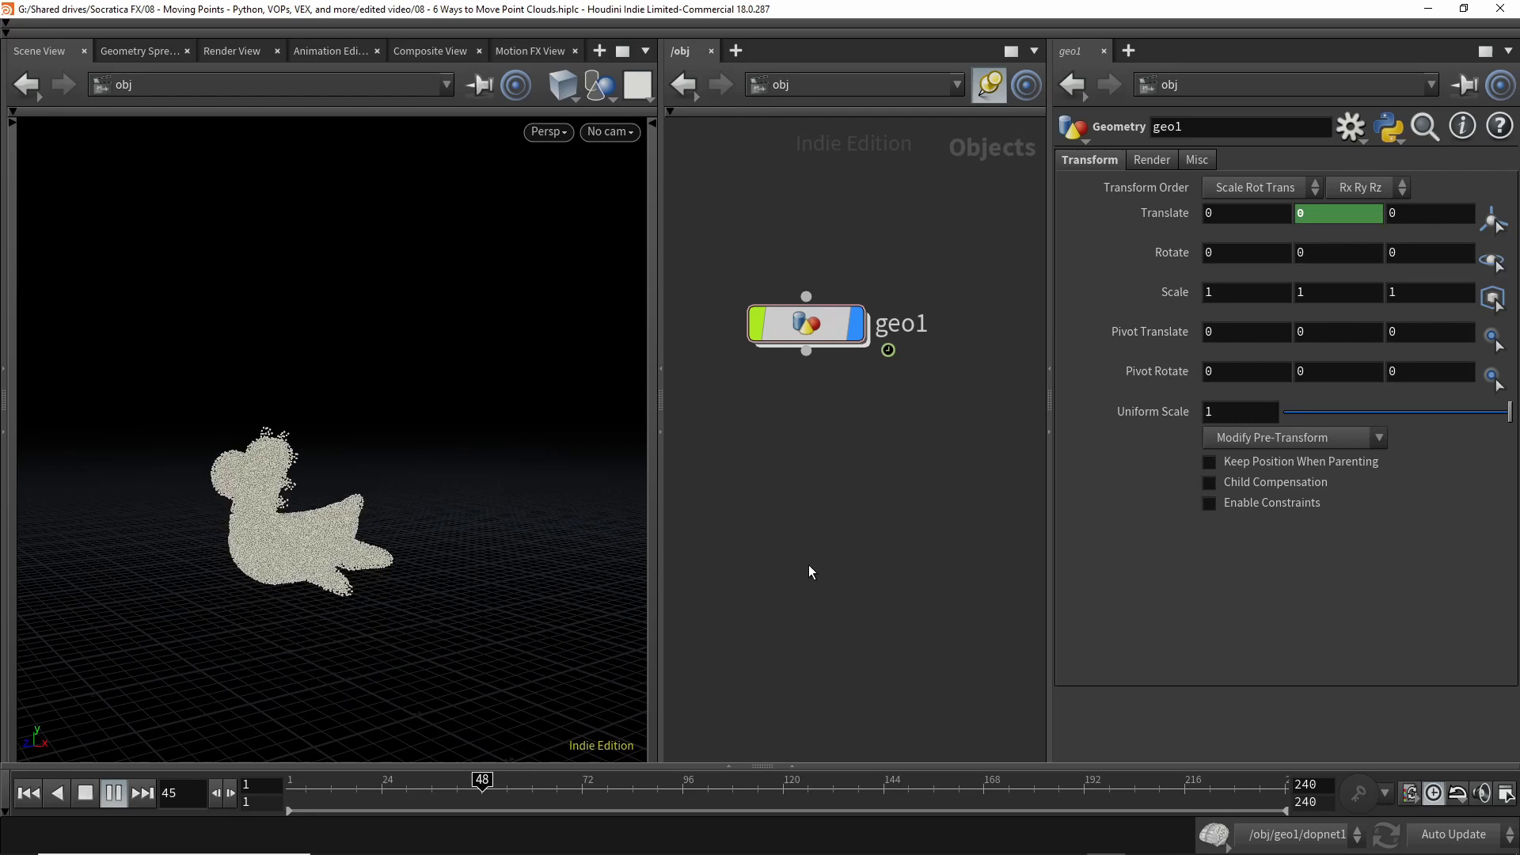
pyautogui.hotkey('ctrl', 'Up')
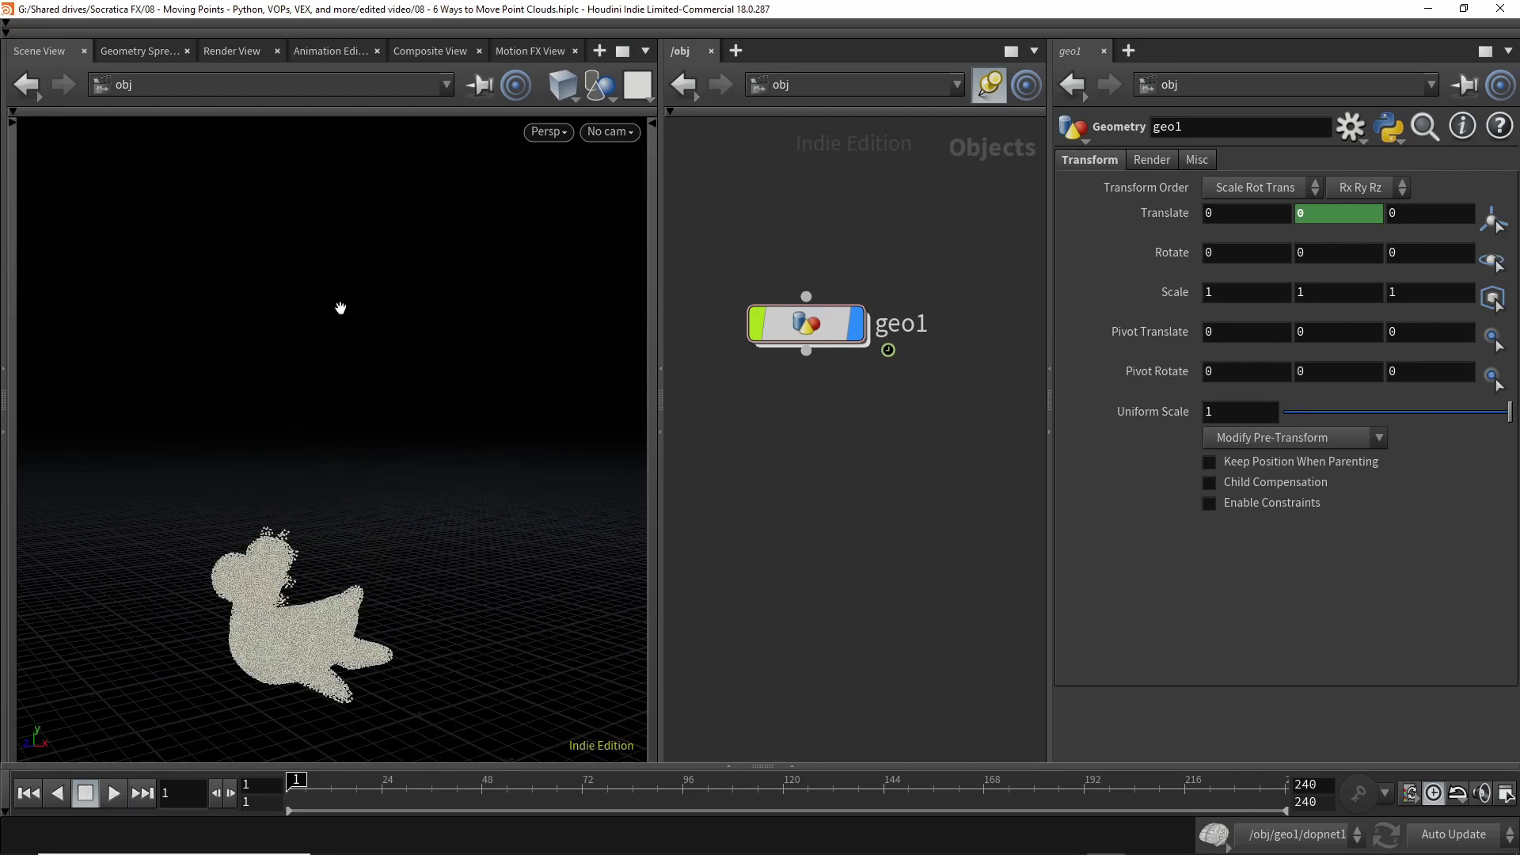
# - Clear all cached data in the Cache Manager (85.81 MB down to 16 MB) and replay the animation
pyautogui.hotkey('alt', 'shift', 'c')
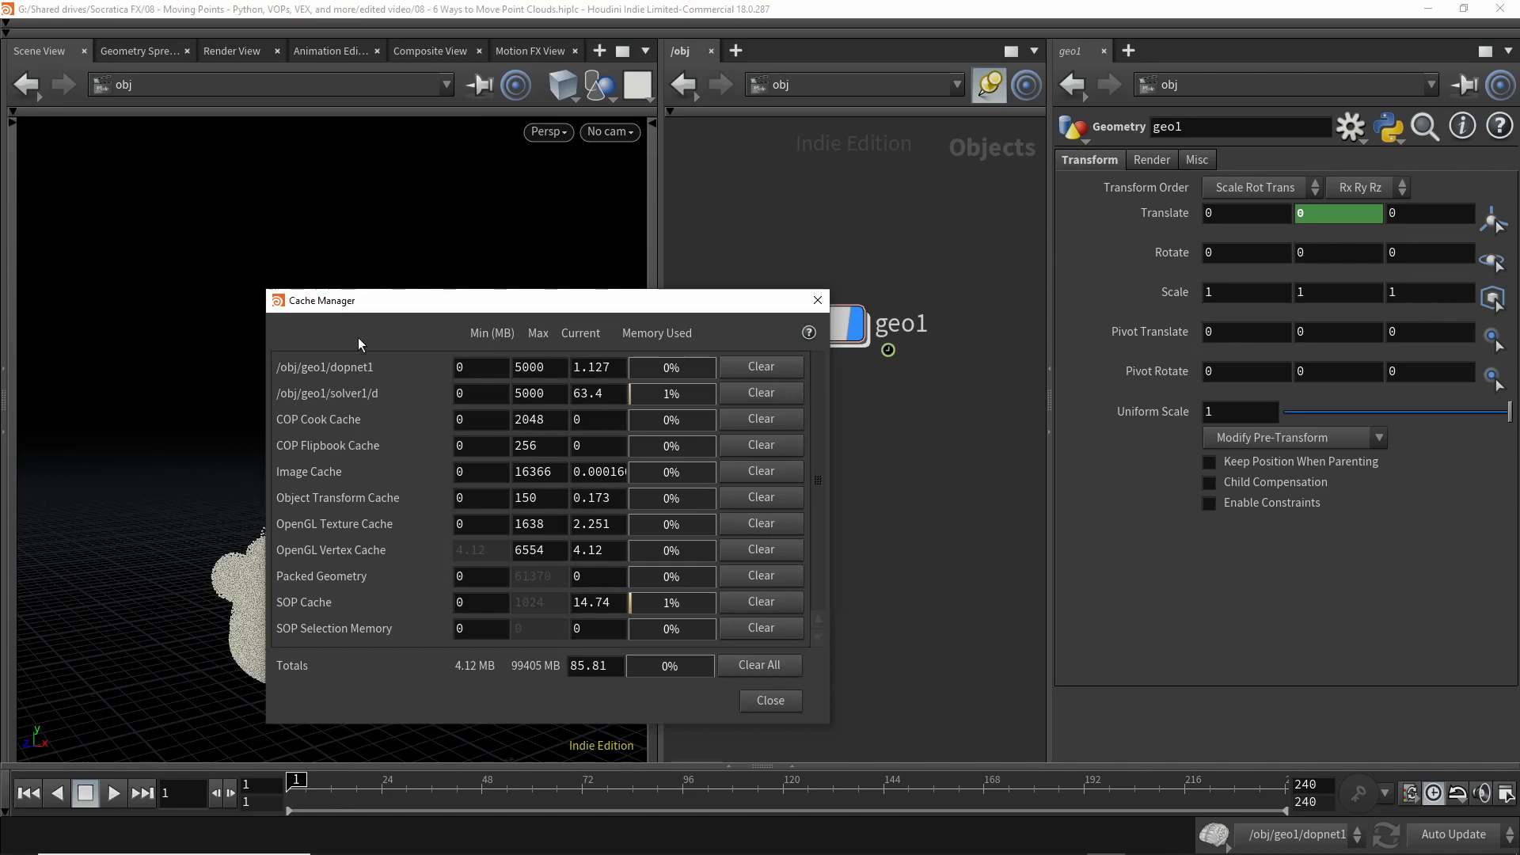
pyautogui.click(758, 665)
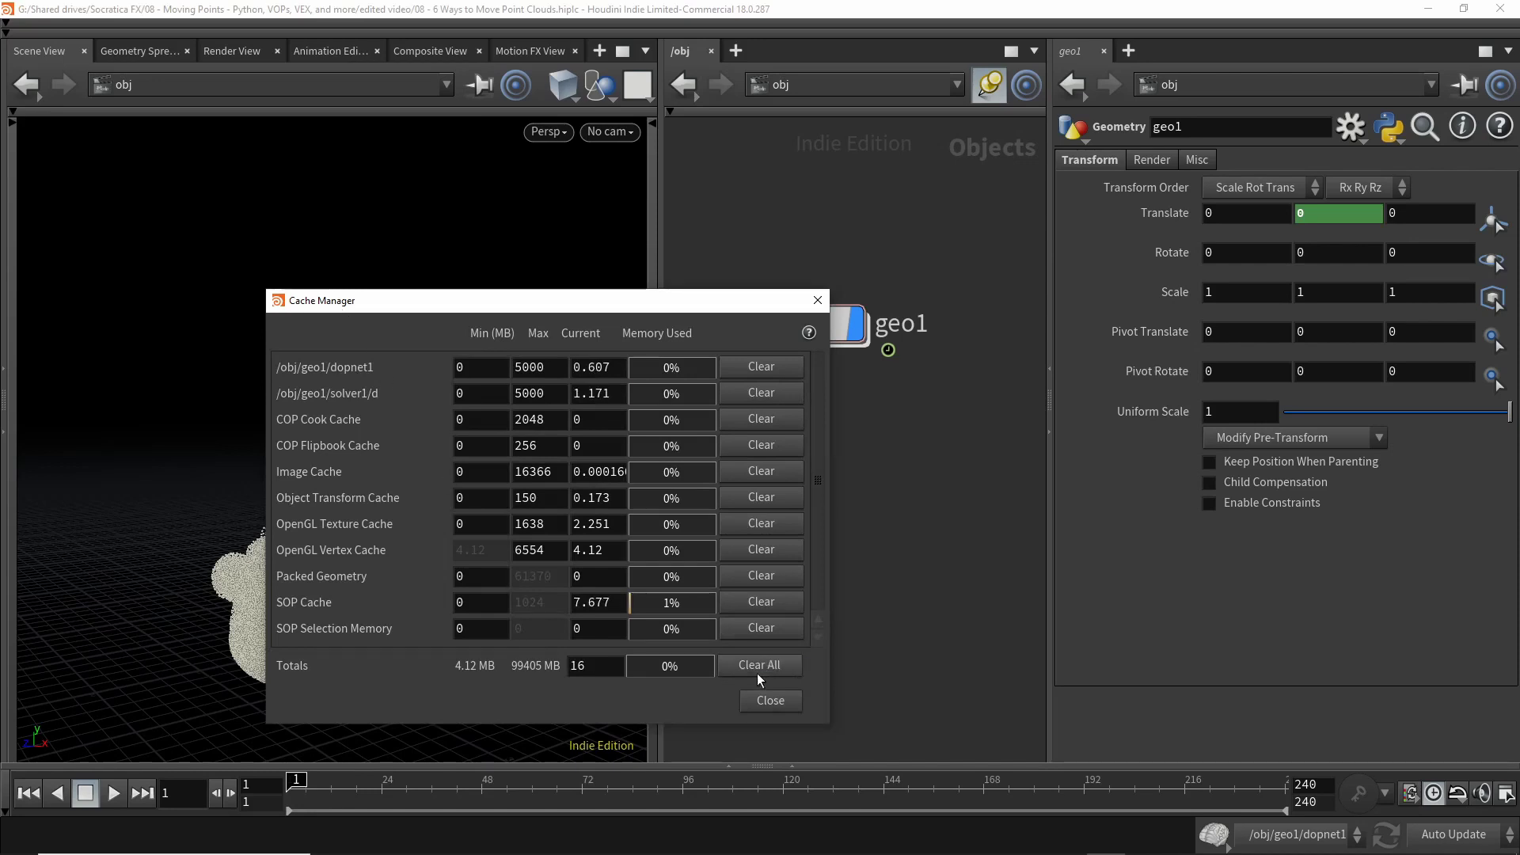
pyautogui.click(817, 302)
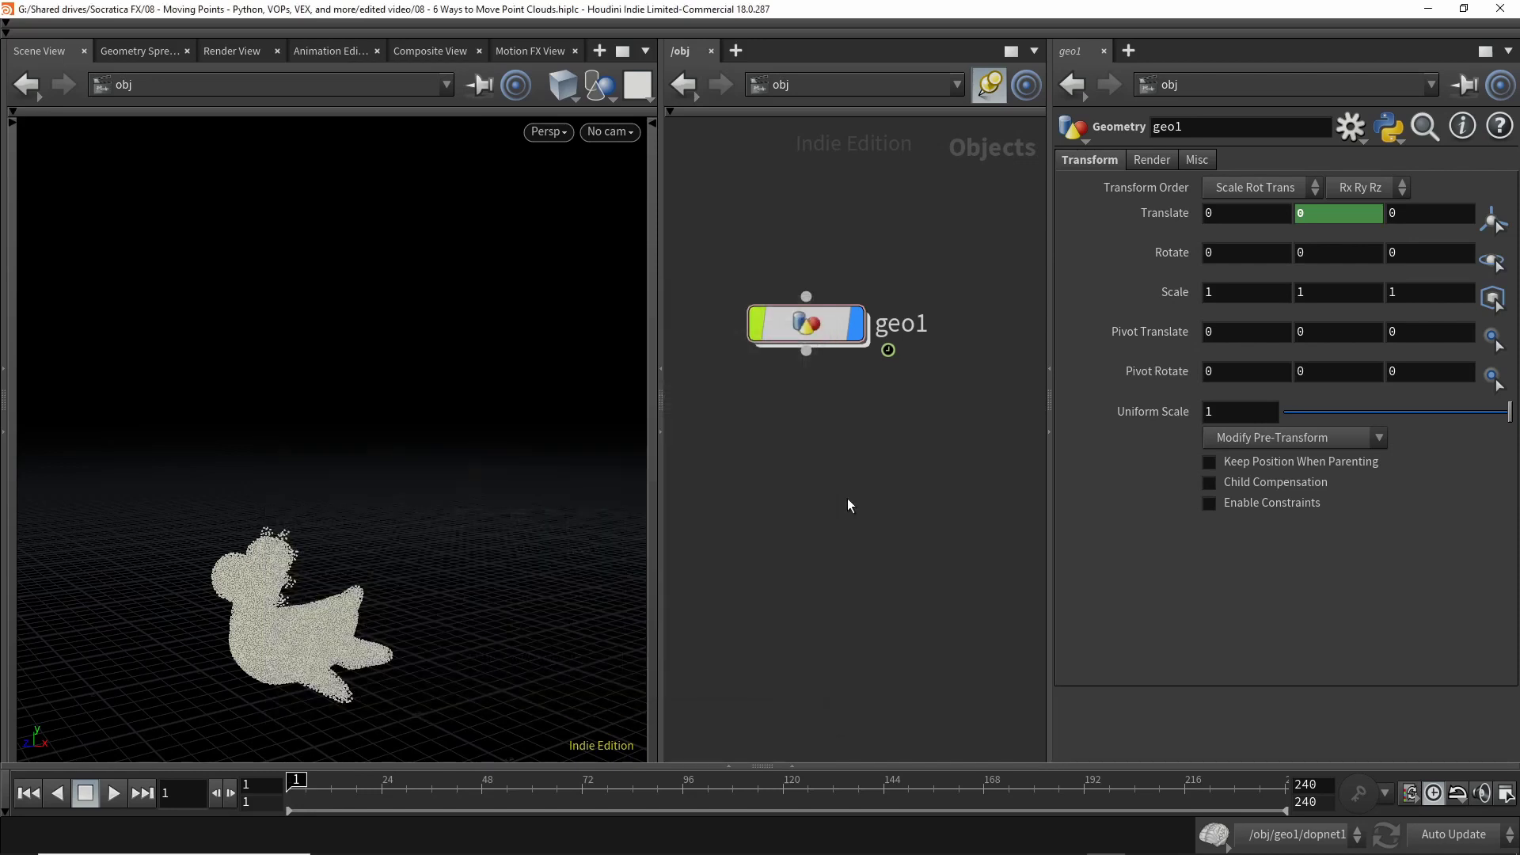
pyautogui.press('Up')
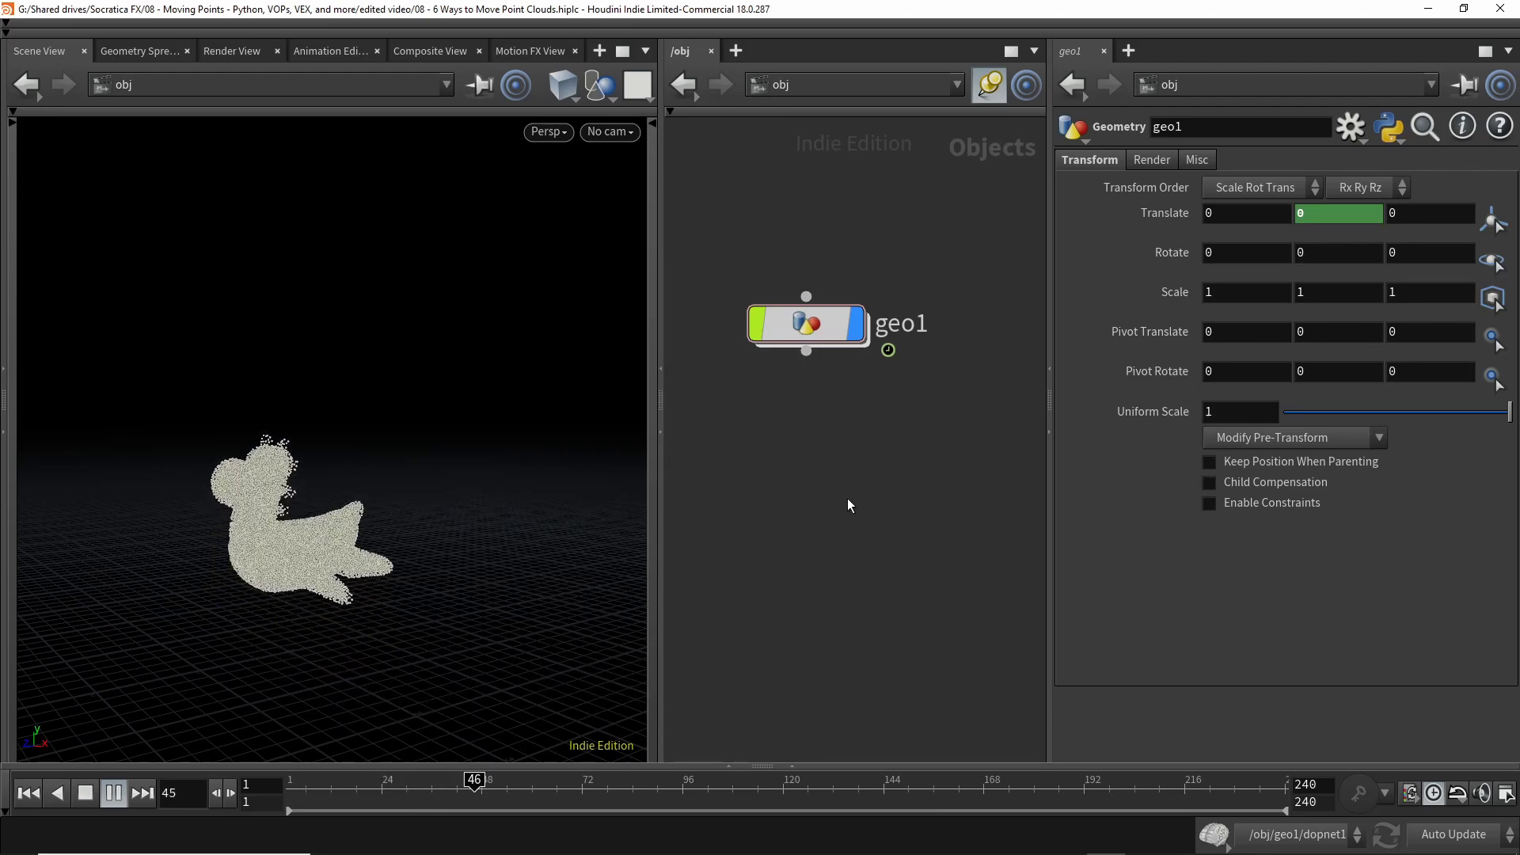
# - Return to frame 1 and inspect the linear Translate Y ramp in a maximized Animation Editor
pyautogui.hotkey('ctrl', 'Up')
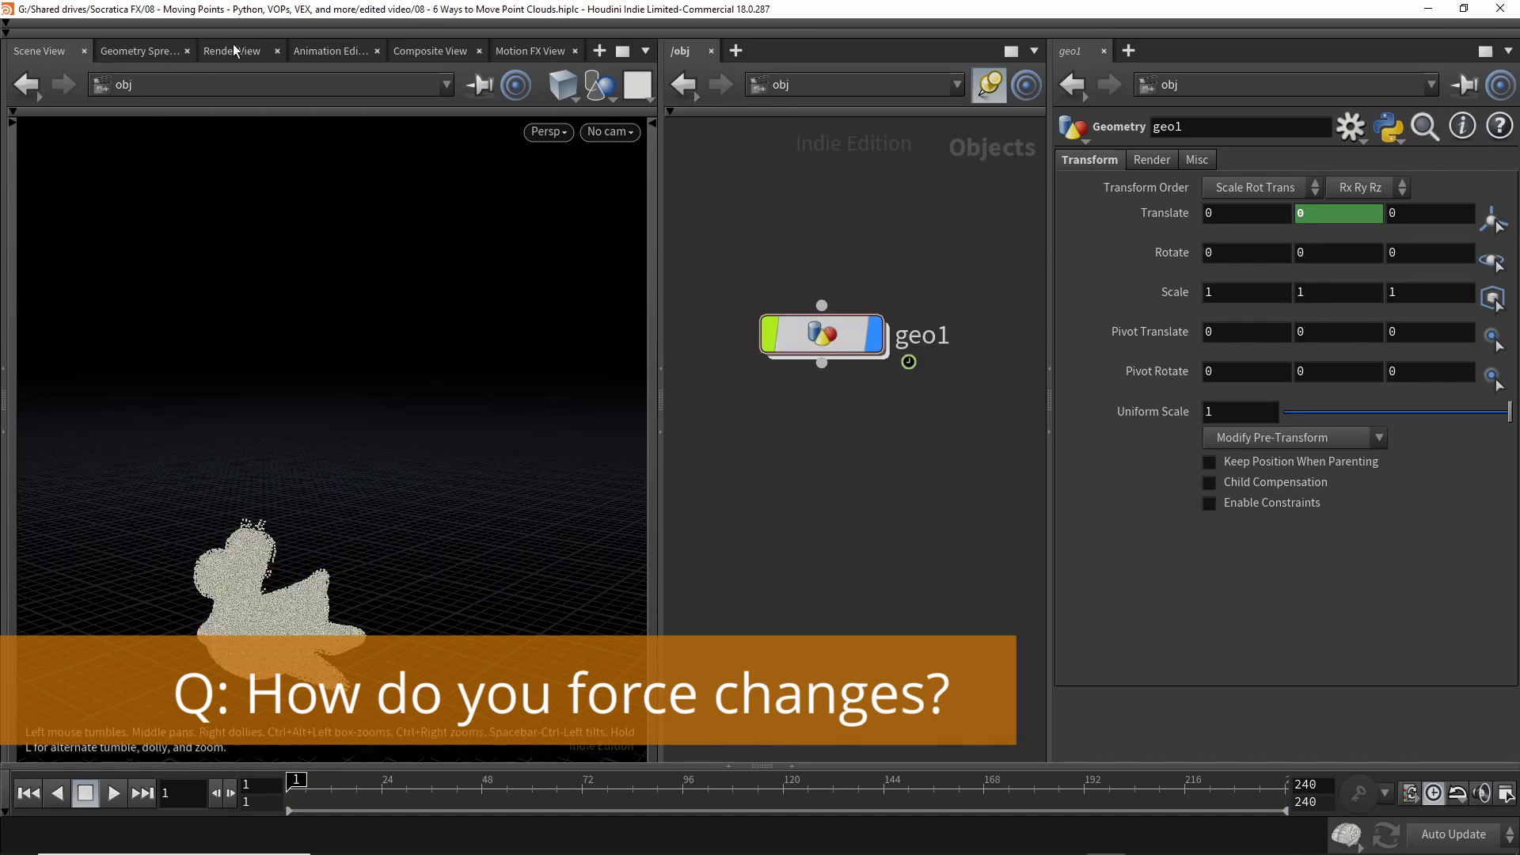
pyautogui.click(331, 50)
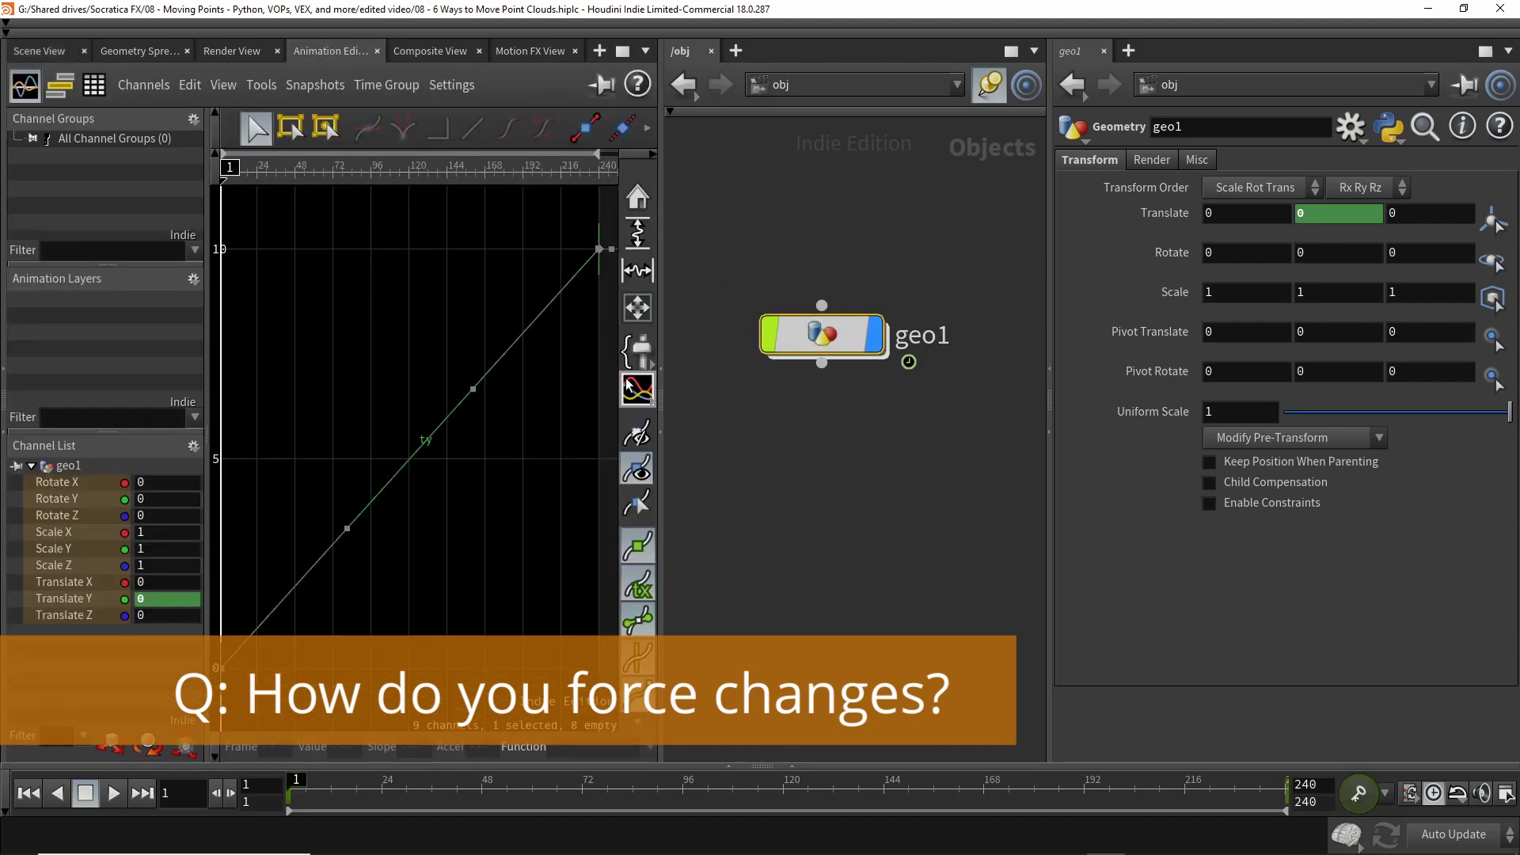
pyautogui.hotkey('ctrl', 'b')
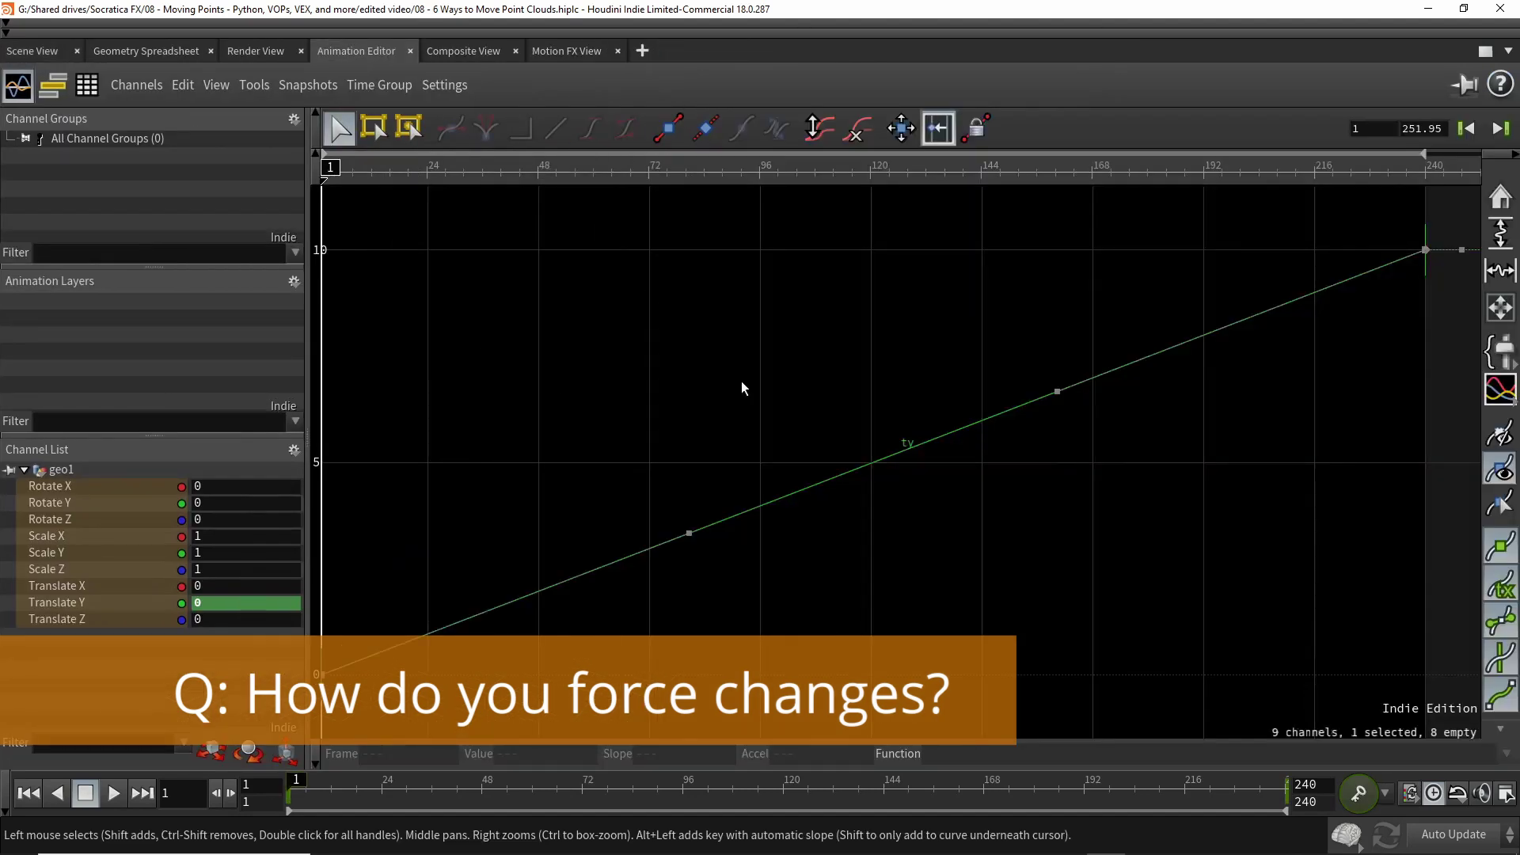
# - Play the toy rising from frame 1 in the full-window 3D scene, viewed from above
pyautogui.click(32, 51)
pyautogui.moveTo(598, 453); pyautogui.dragTo(607, 513)
pyautogui.press('Up')
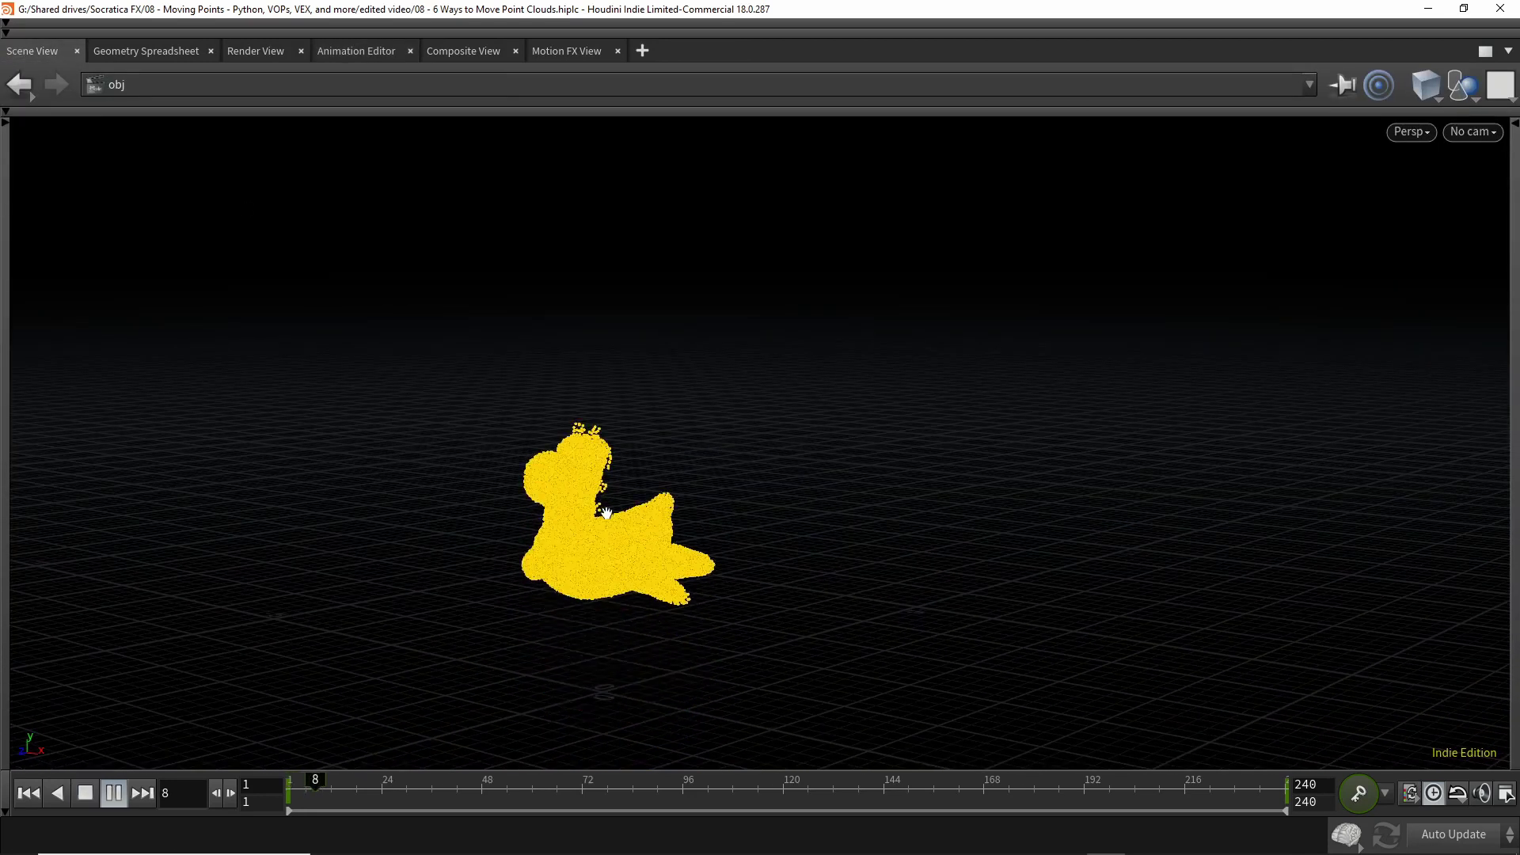